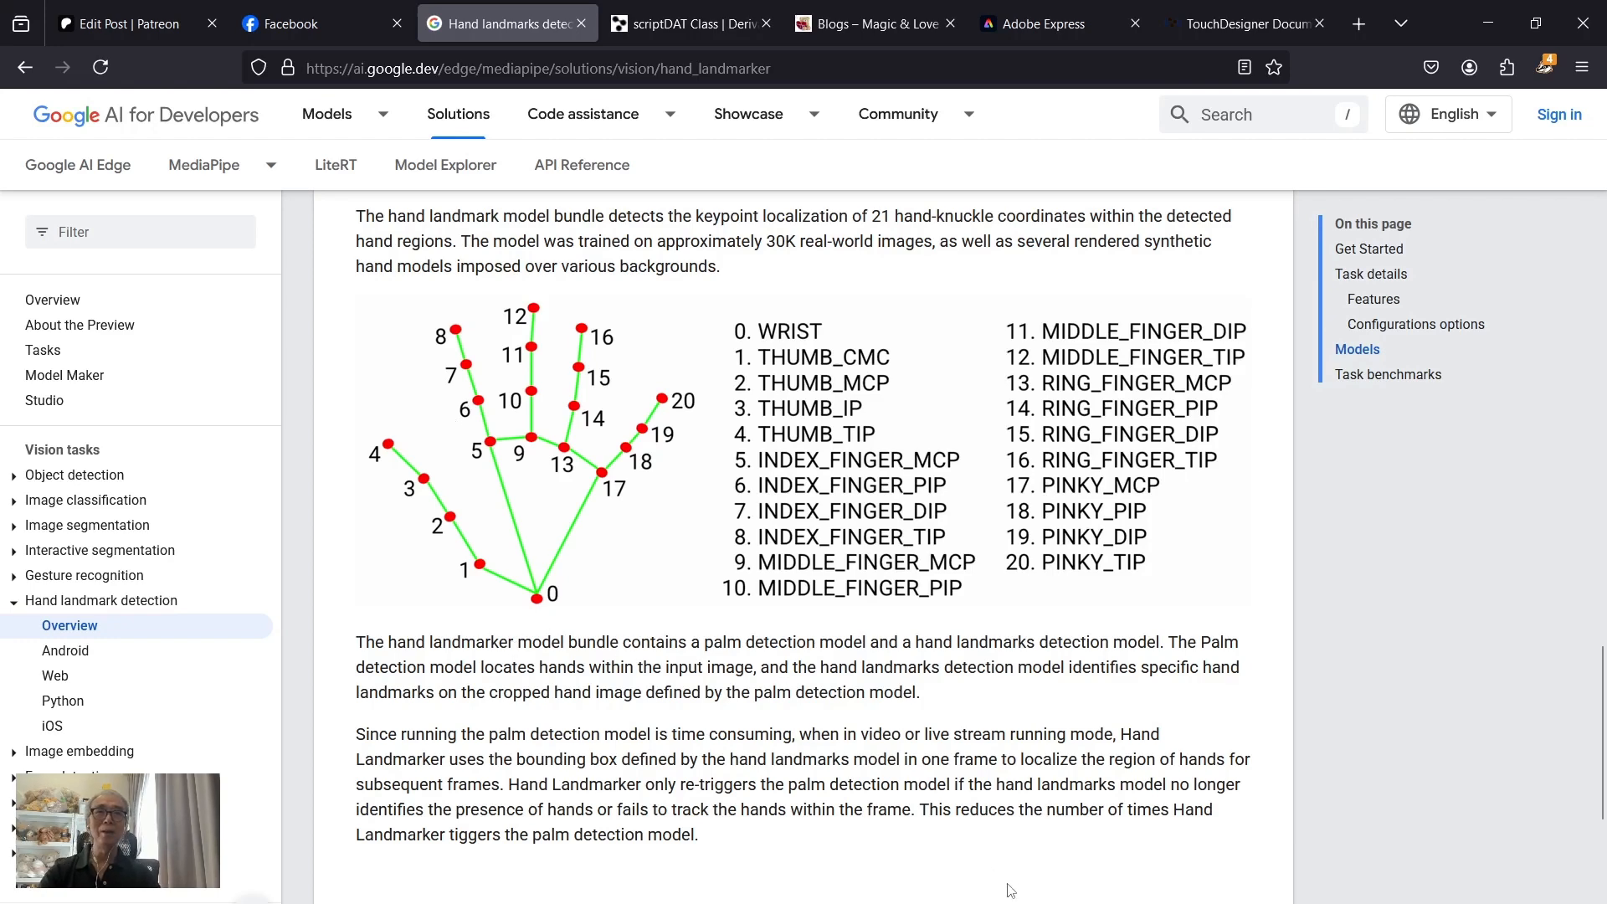
# Step: Switch to TouchDesigner and duplicate the table1 operator, placing the copy directly below the original
pyautogui.click(937, 891)
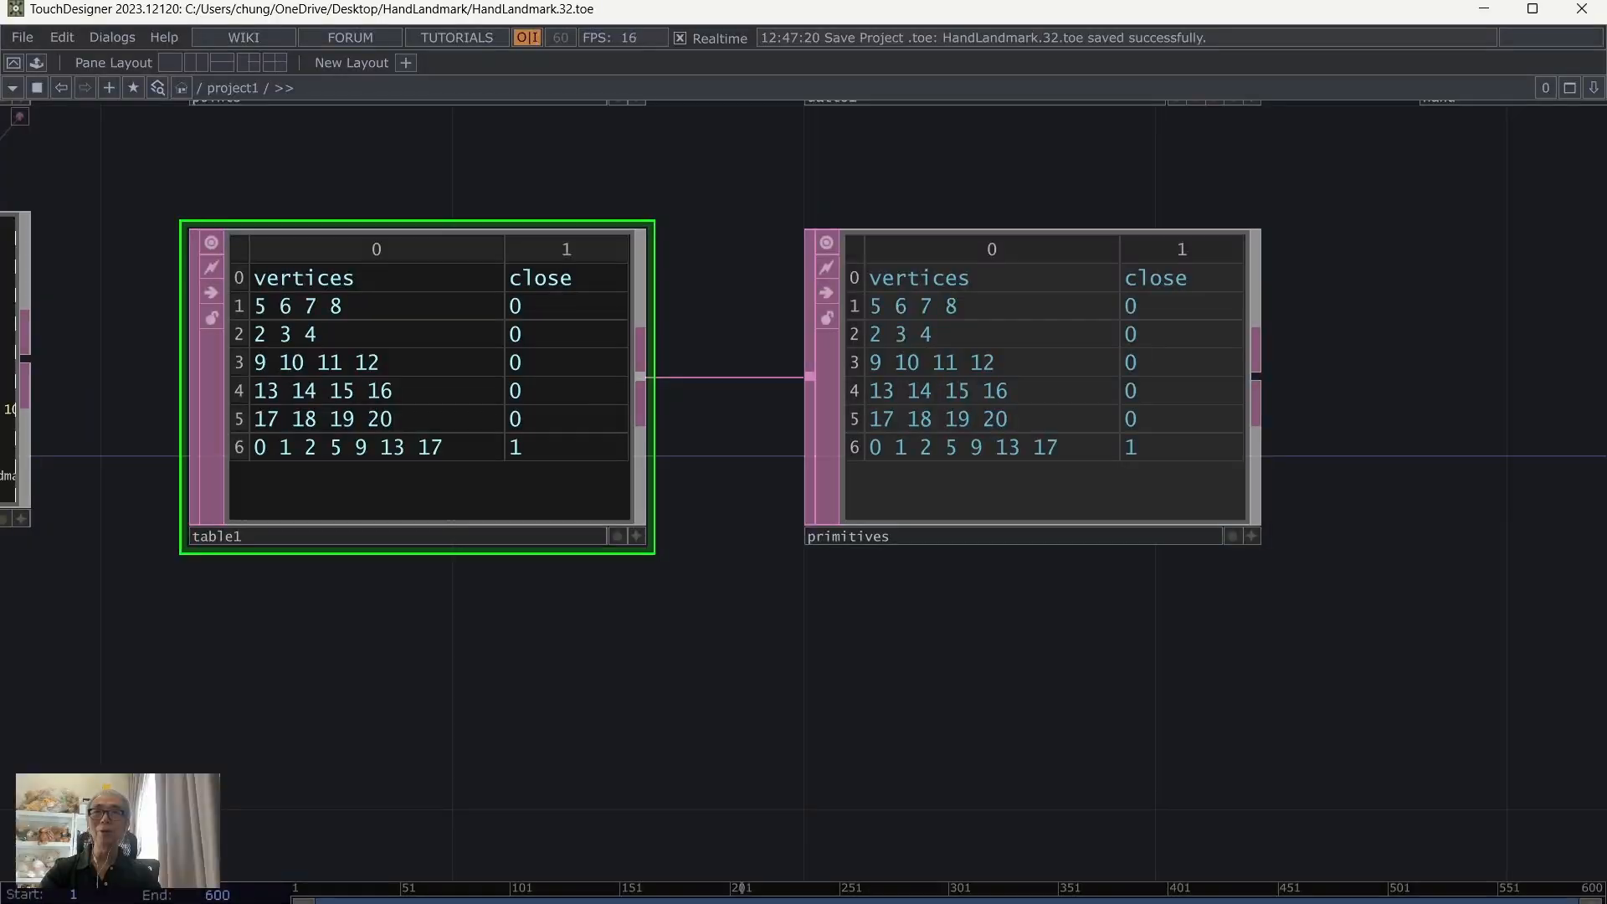
pyautogui.moveTo(822, 800); pyautogui.dragTo(933, 680)
pyautogui.scroll(-2, 932, 678)
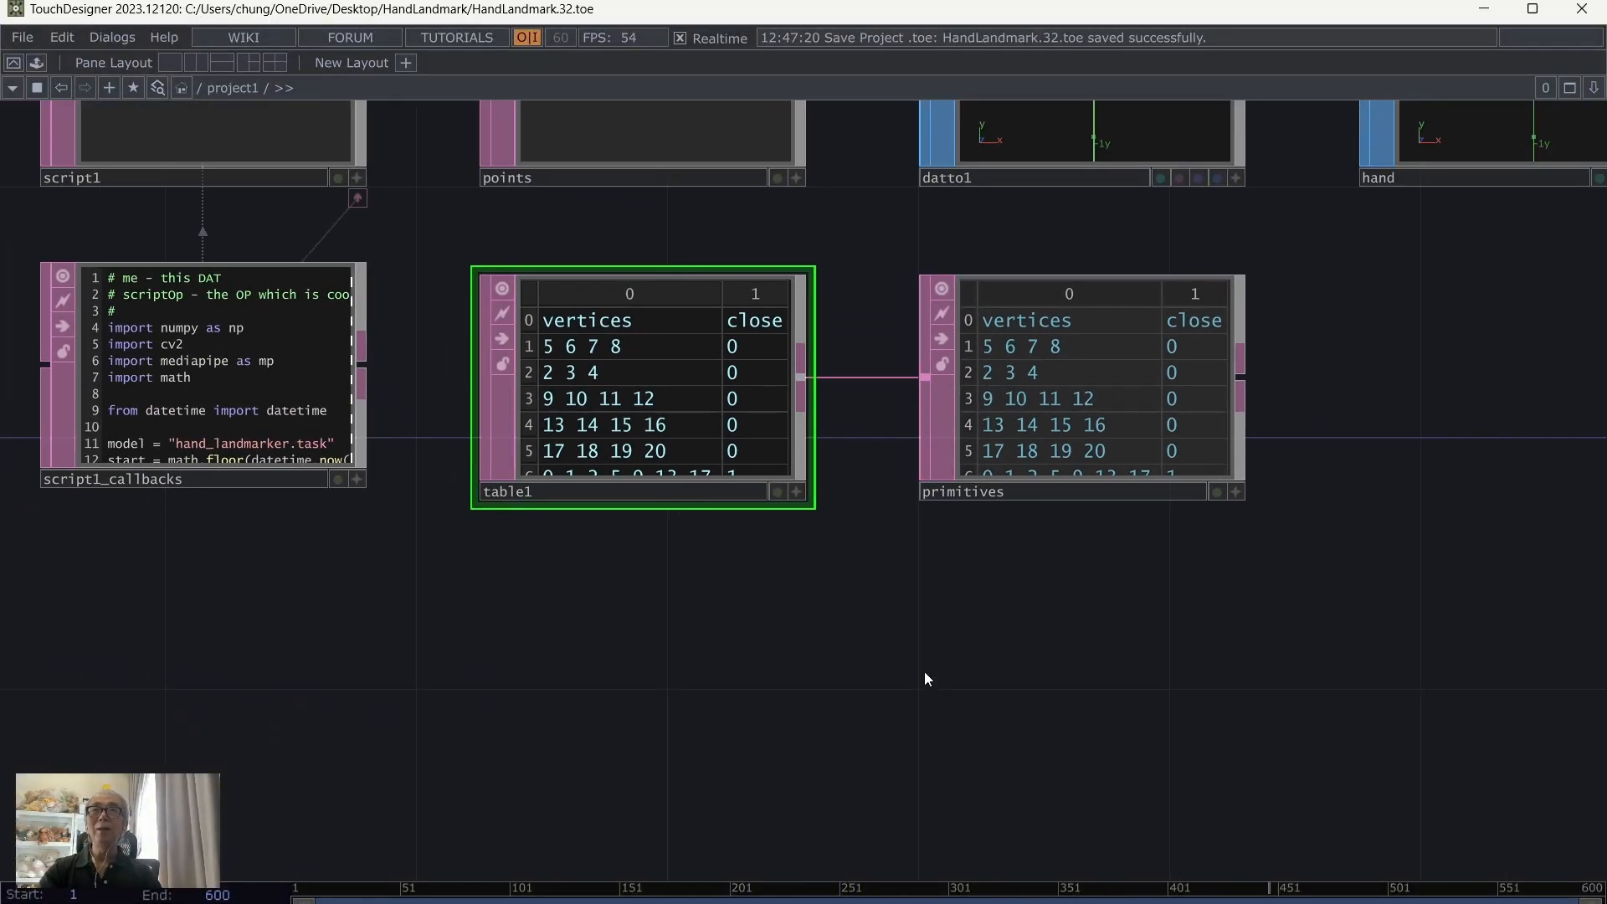
pyautogui.rightClick(640, 406)
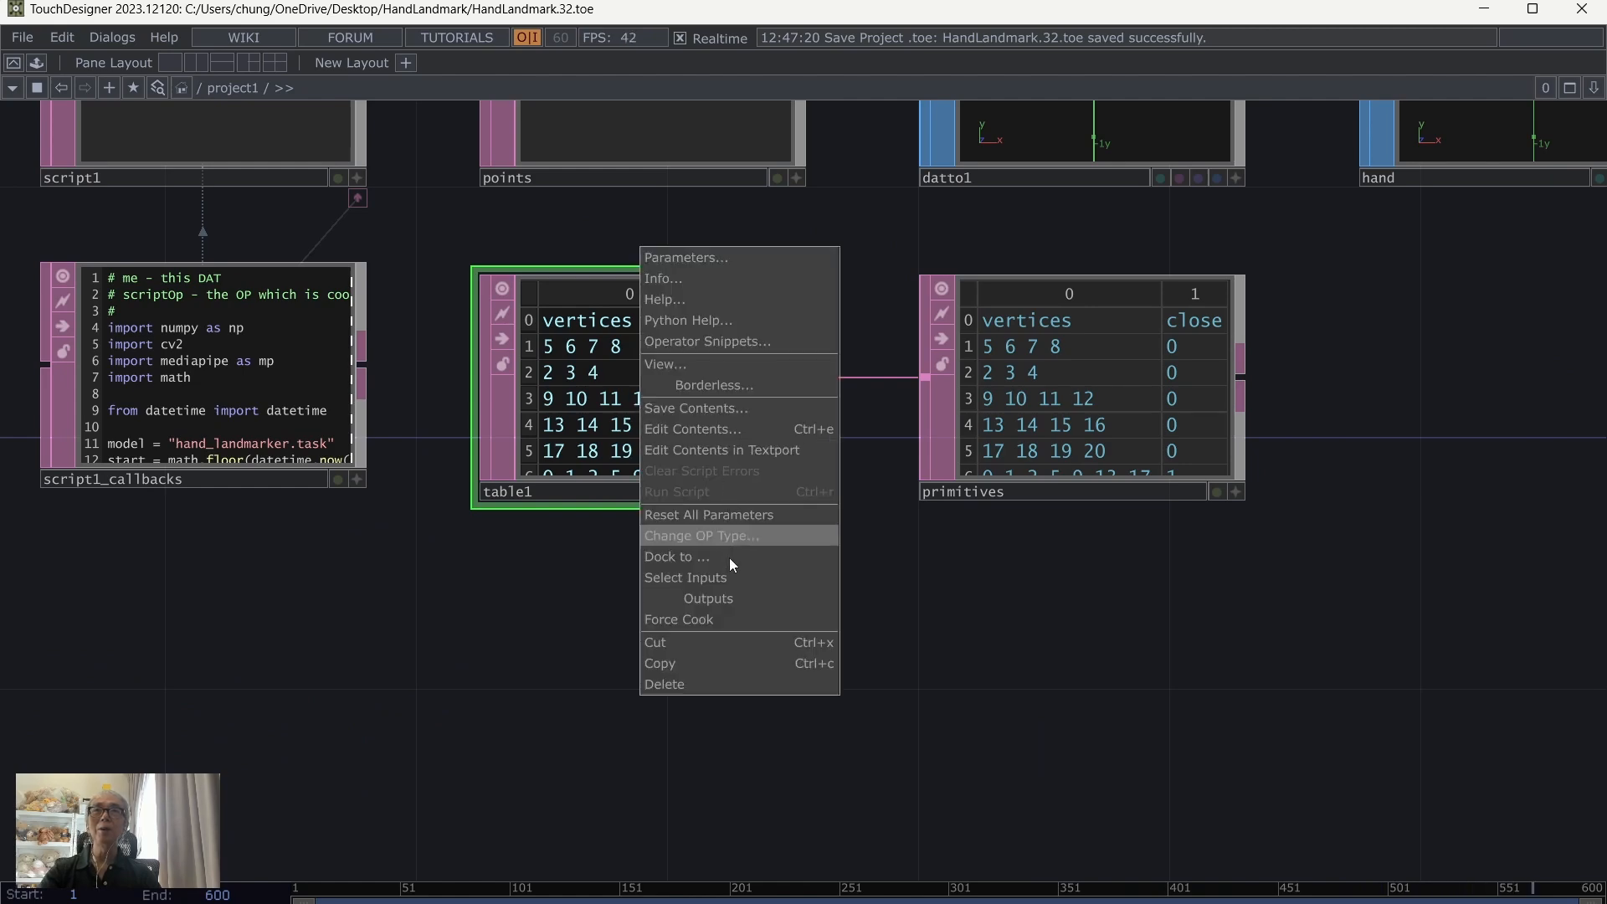
pyautogui.click(703, 665)
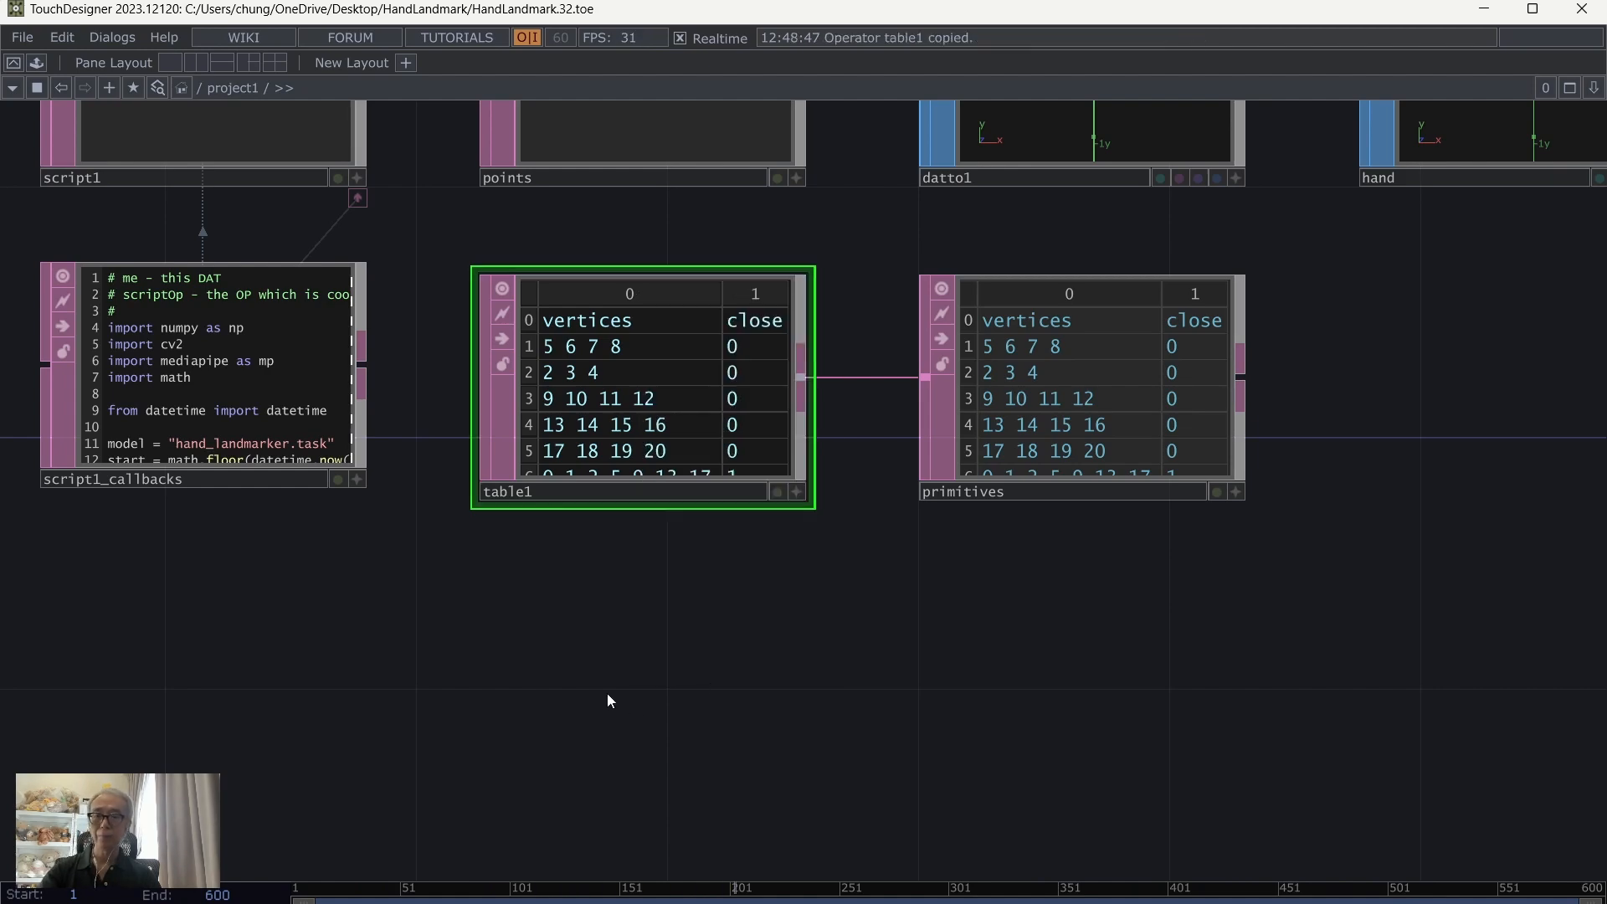
pyautogui.hotkey('ctrl', 'v')
pyautogui.click(648, 670)
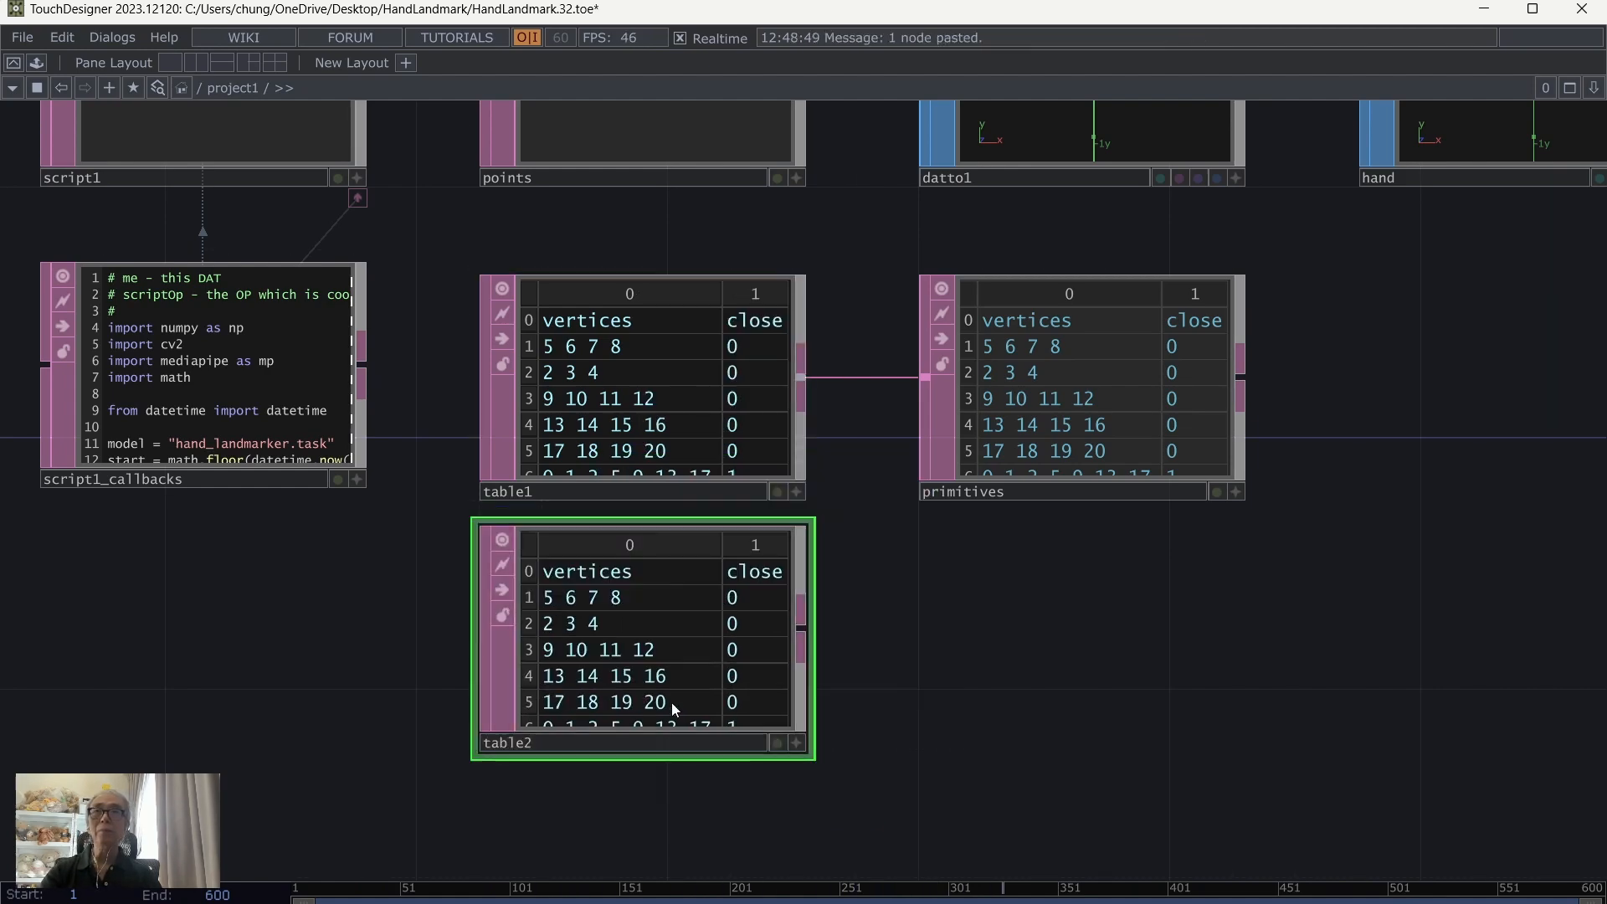
# Step: Make the table copy editable and delete its five open finger rows, keeping the header and the closed row 0 1 2 5 9 13 17
pyautogui.scroll(2, 967, 696)
pyautogui.scroll(1, 967, 697)
pyautogui.moveTo(805, 712); pyautogui.dragTo(901, 742)
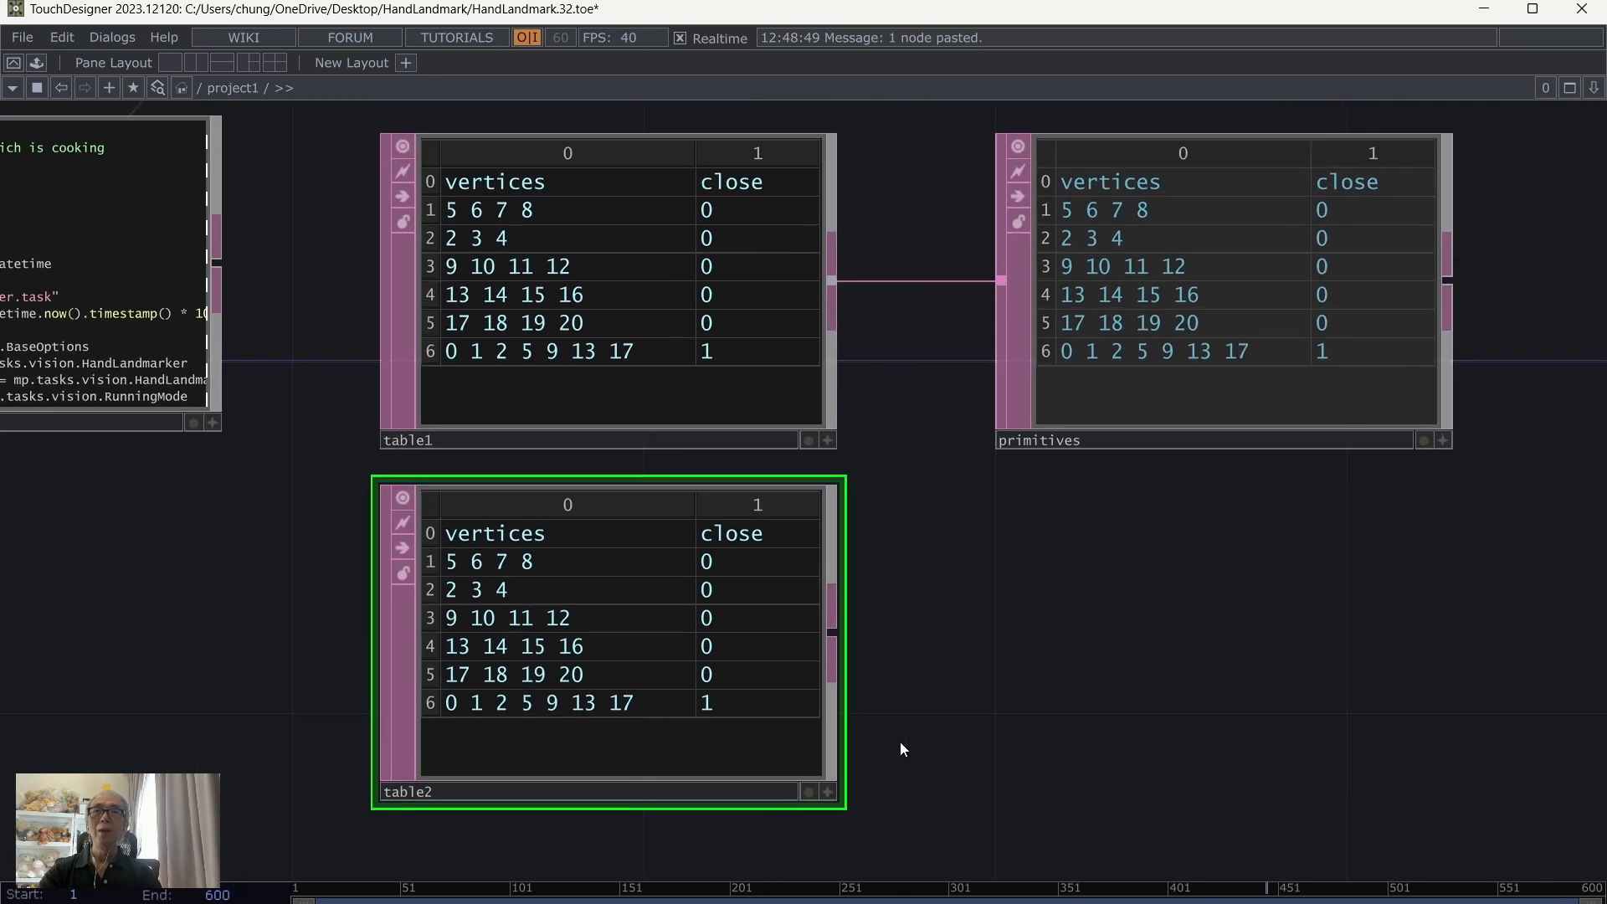
pyautogui.click(828, 792)
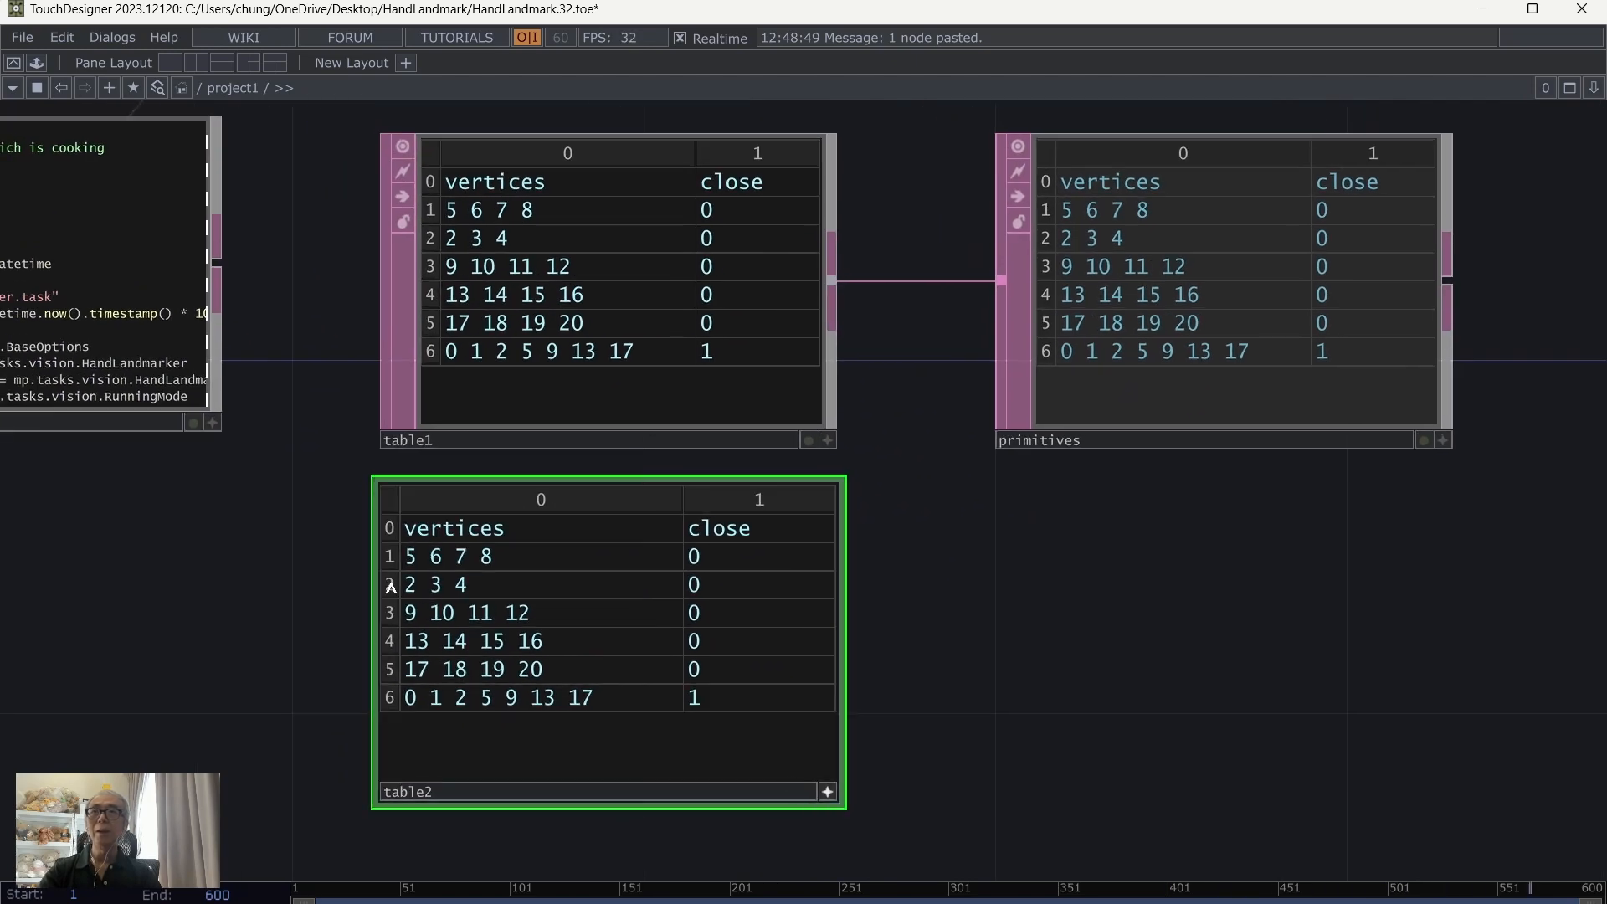
pyautogui.rightClick(389, 564)
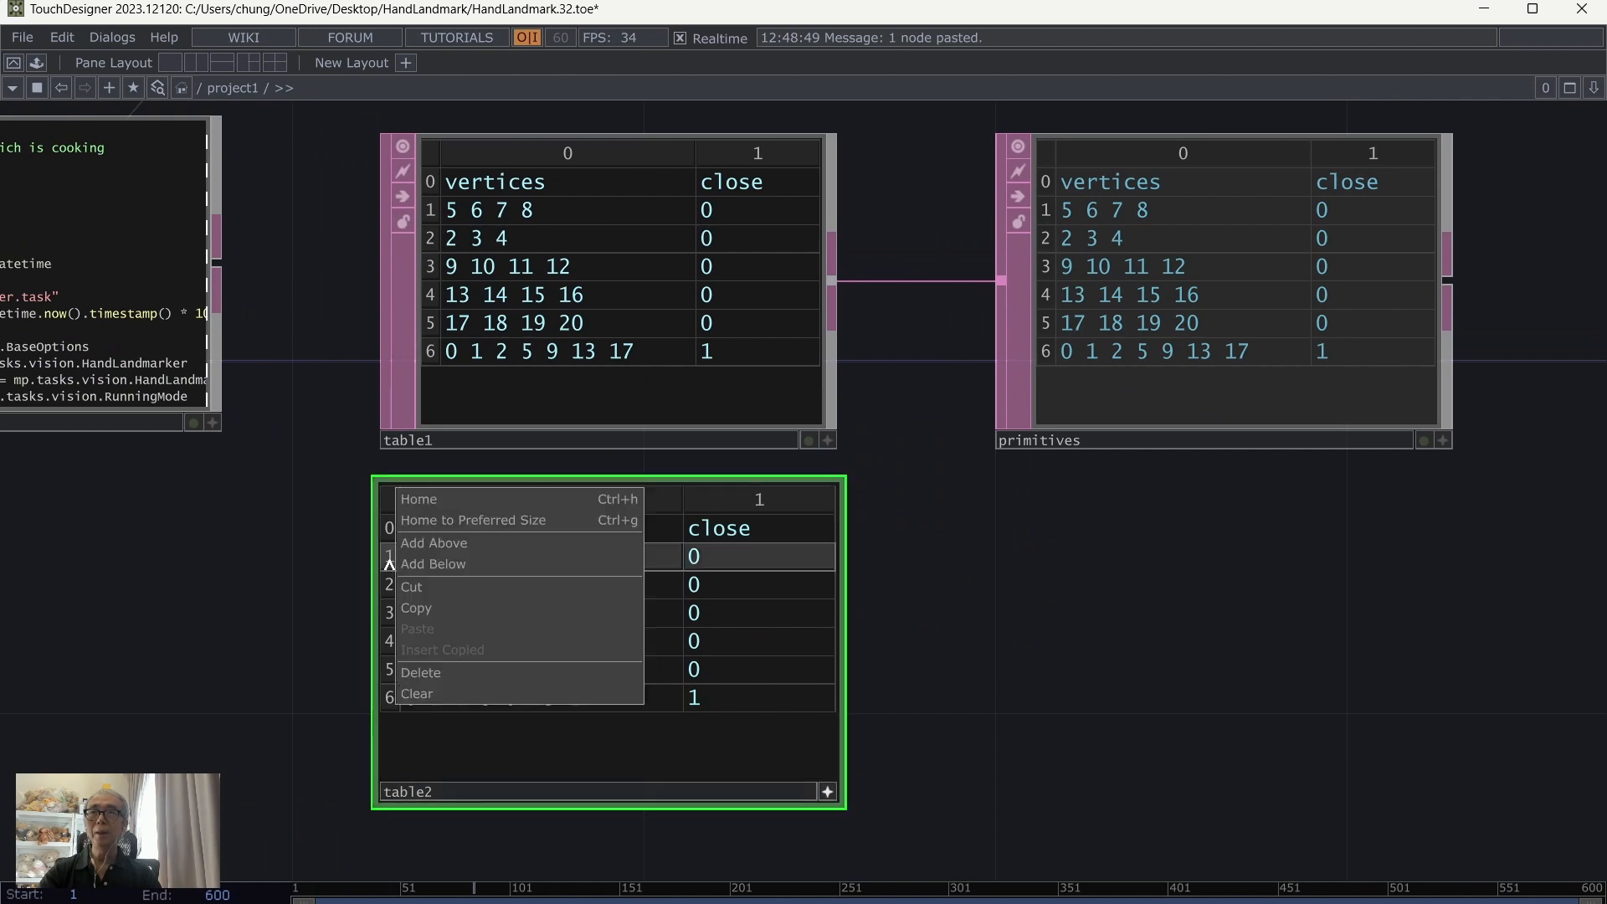
pyautogui.click(420, 673)
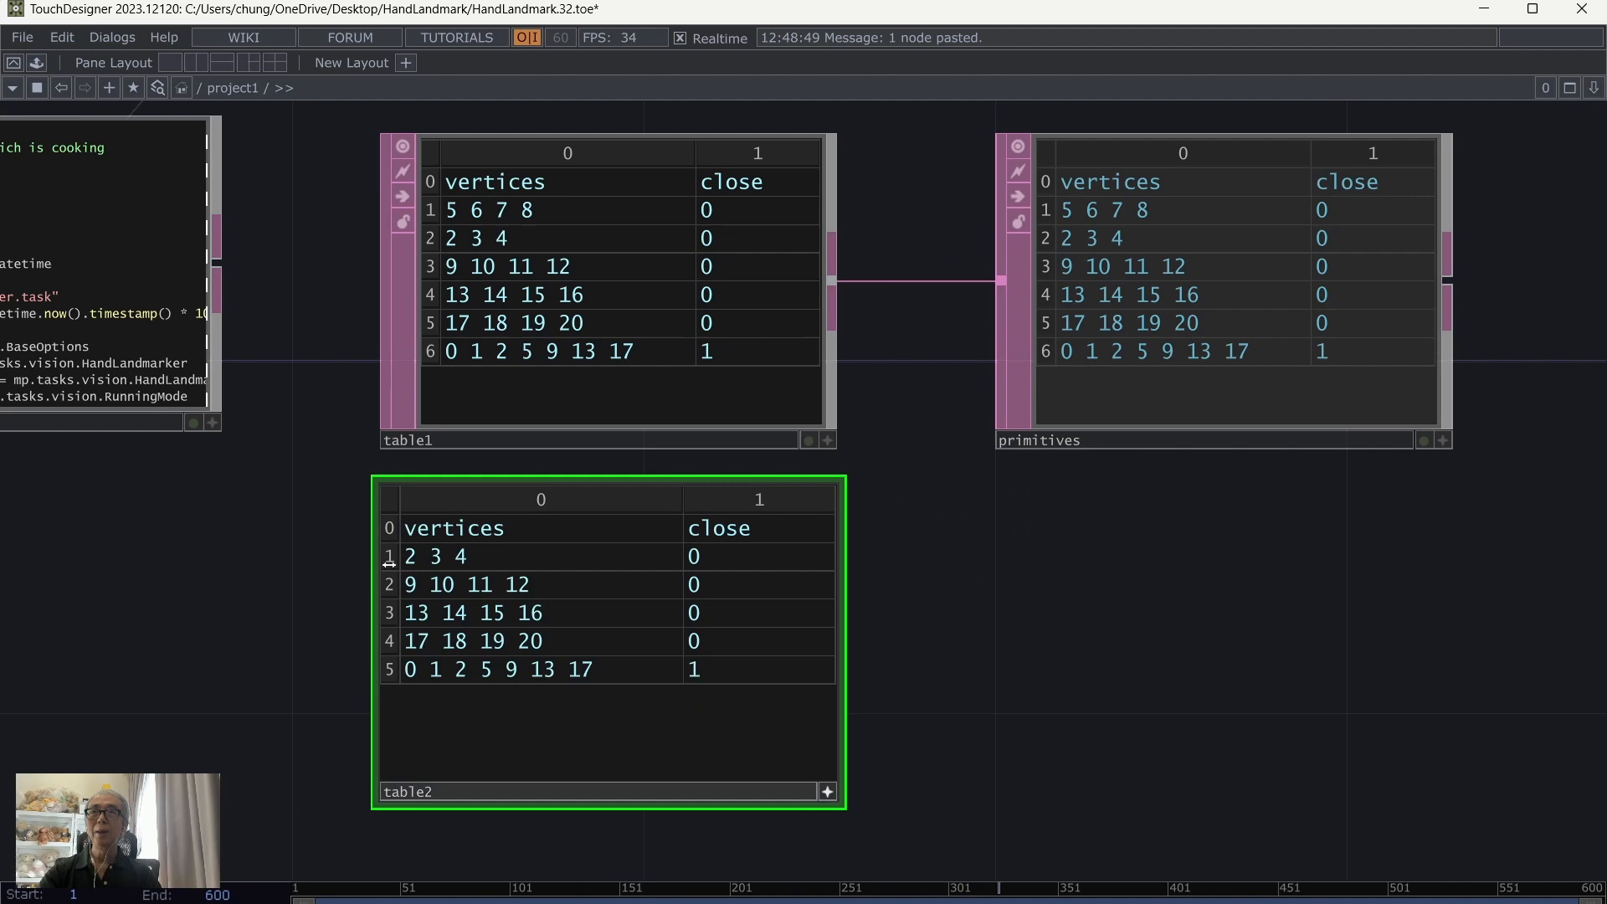
pyautogui.rightClick(389, 558)
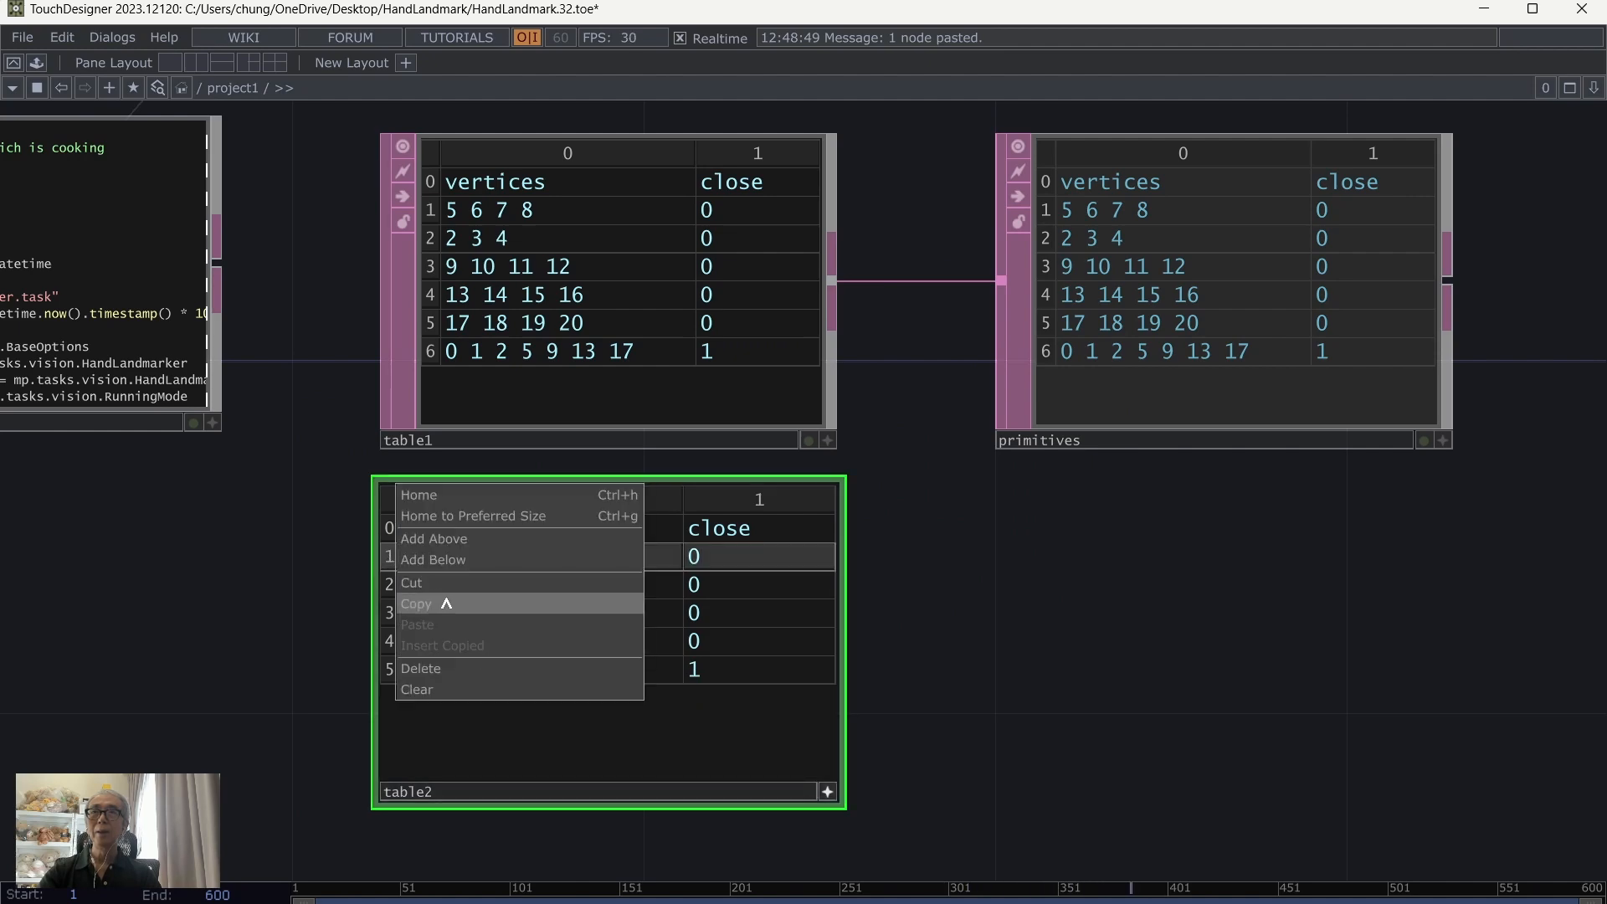
pyautogui.click(444, 669)
pyautogui.rightClick(387, 559)
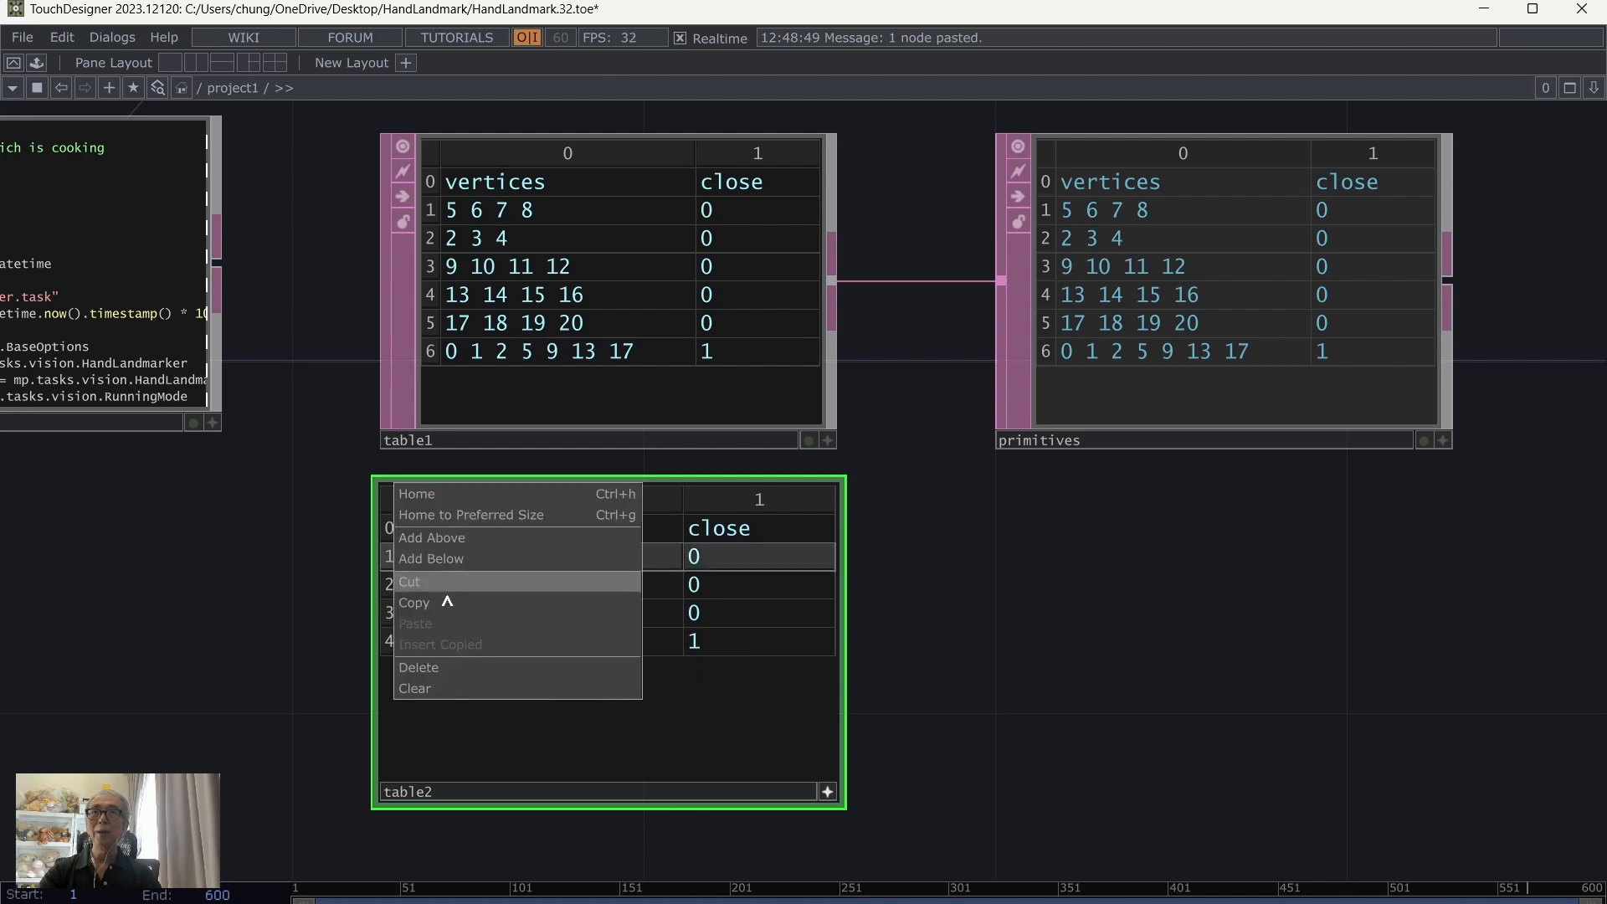
pyautogui.click(449, 669)
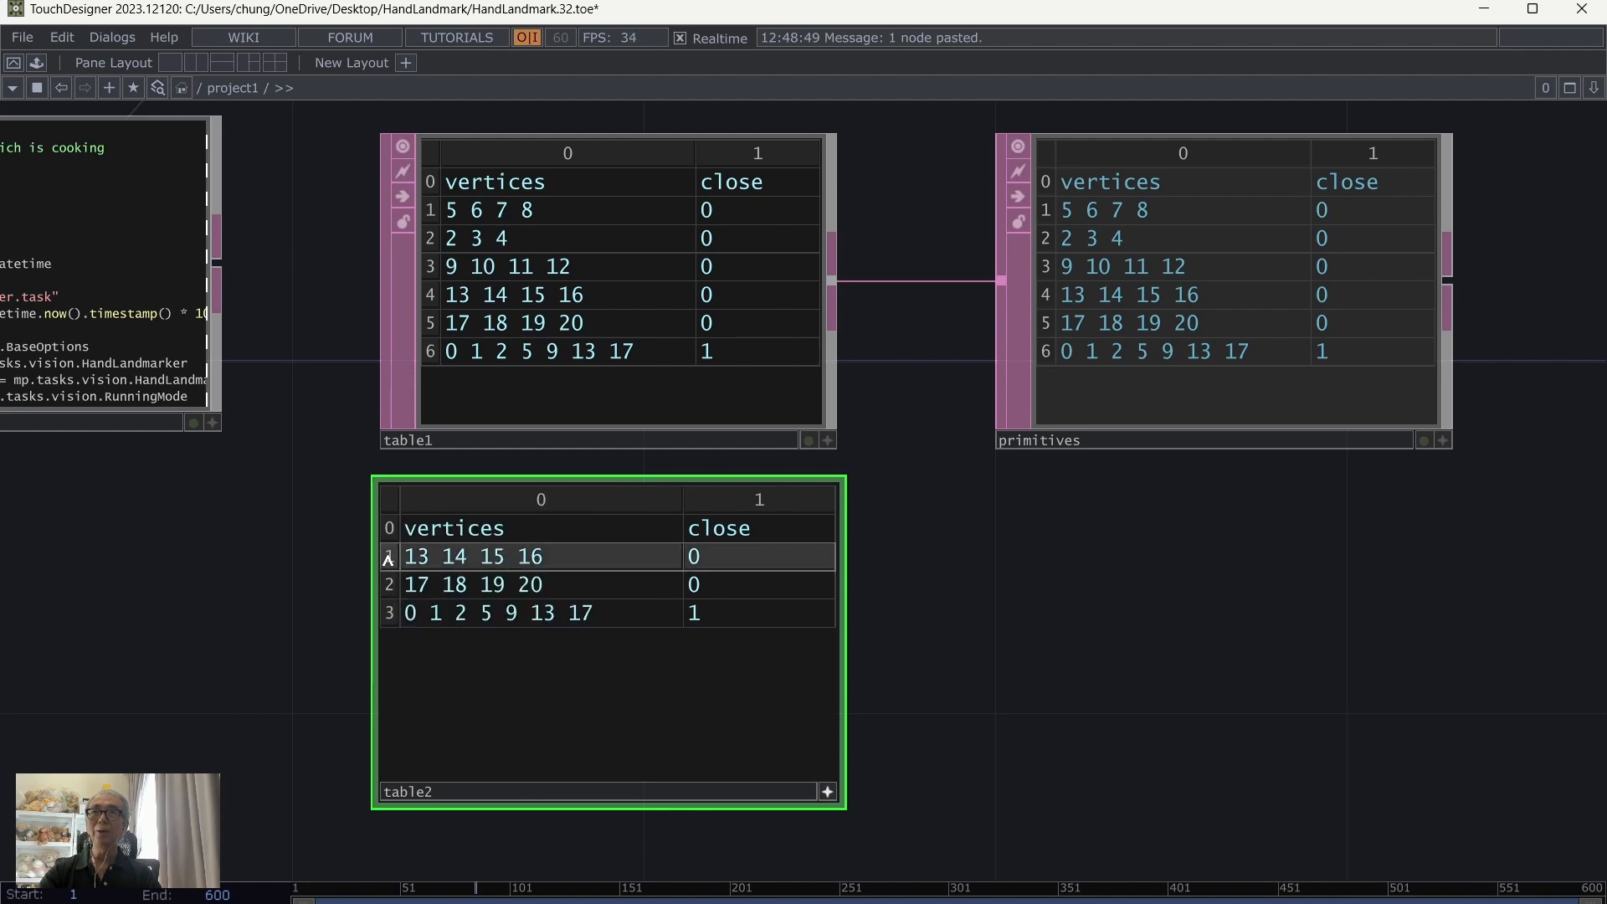
pyautogui.rightClick(388, 557)
pyautogui.click(453, 668)
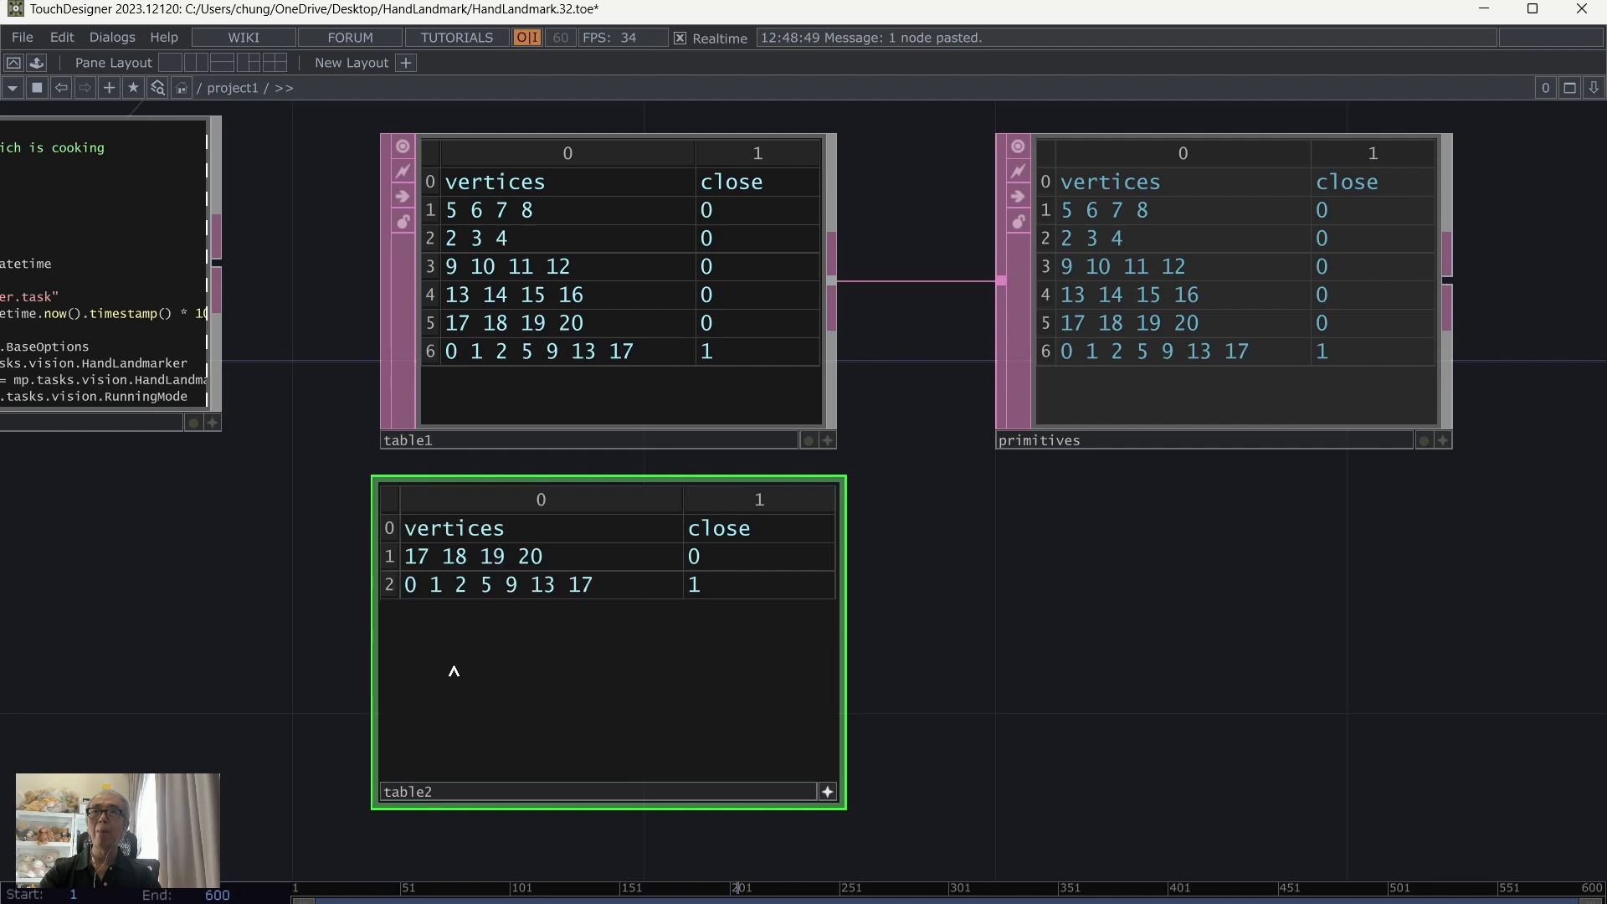
pyautogui.rightClick(392, 558)
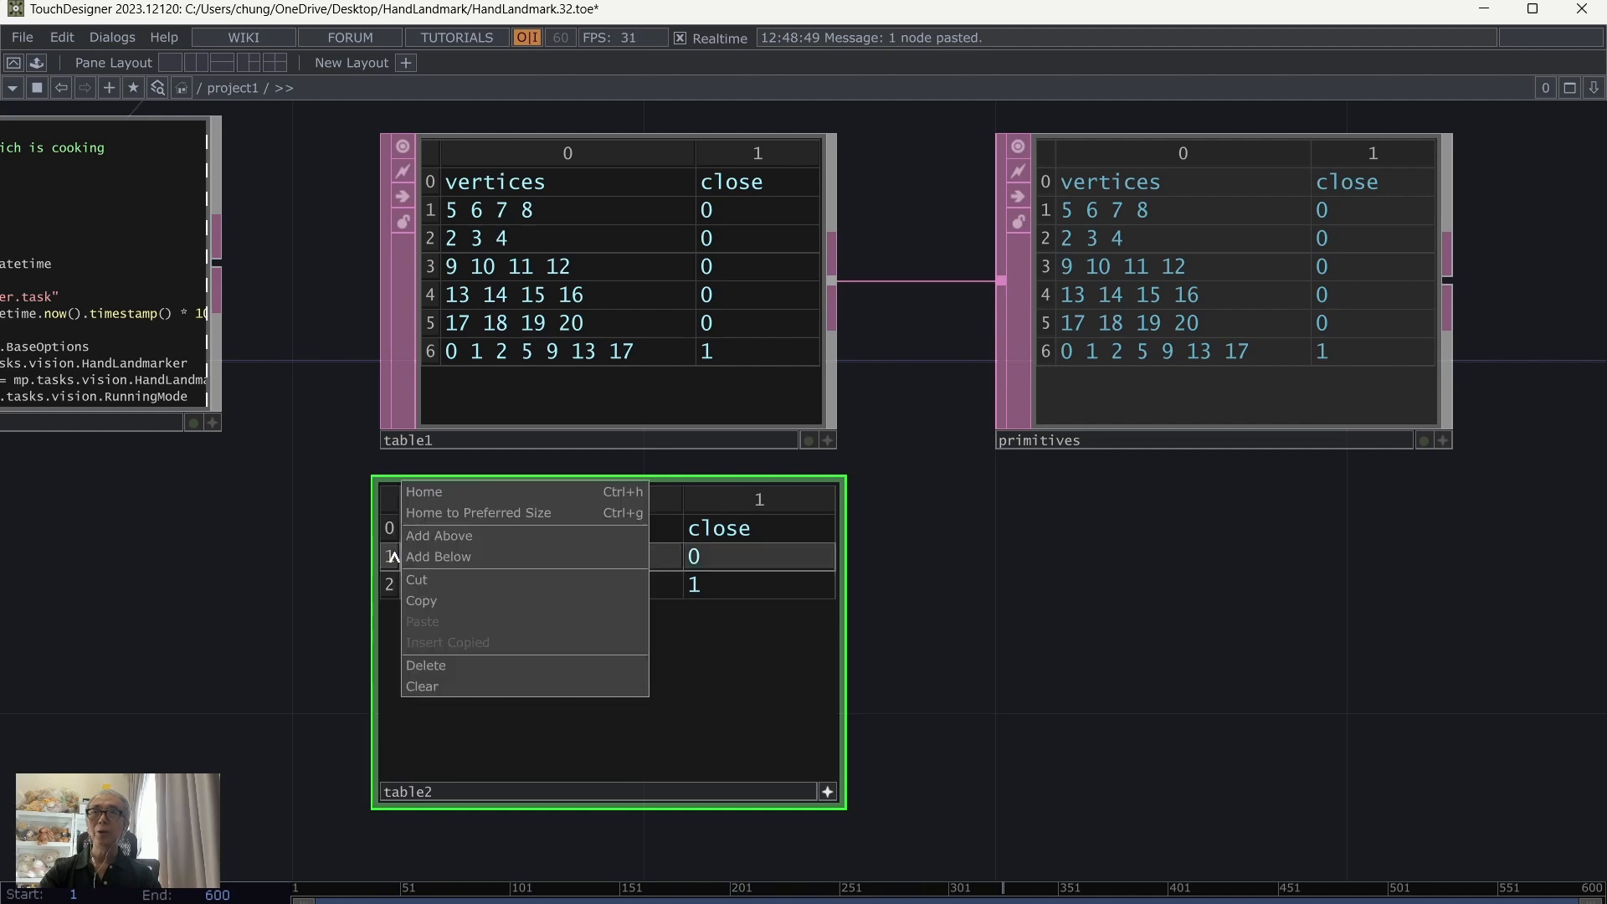
pyautogui.click(557, 673)
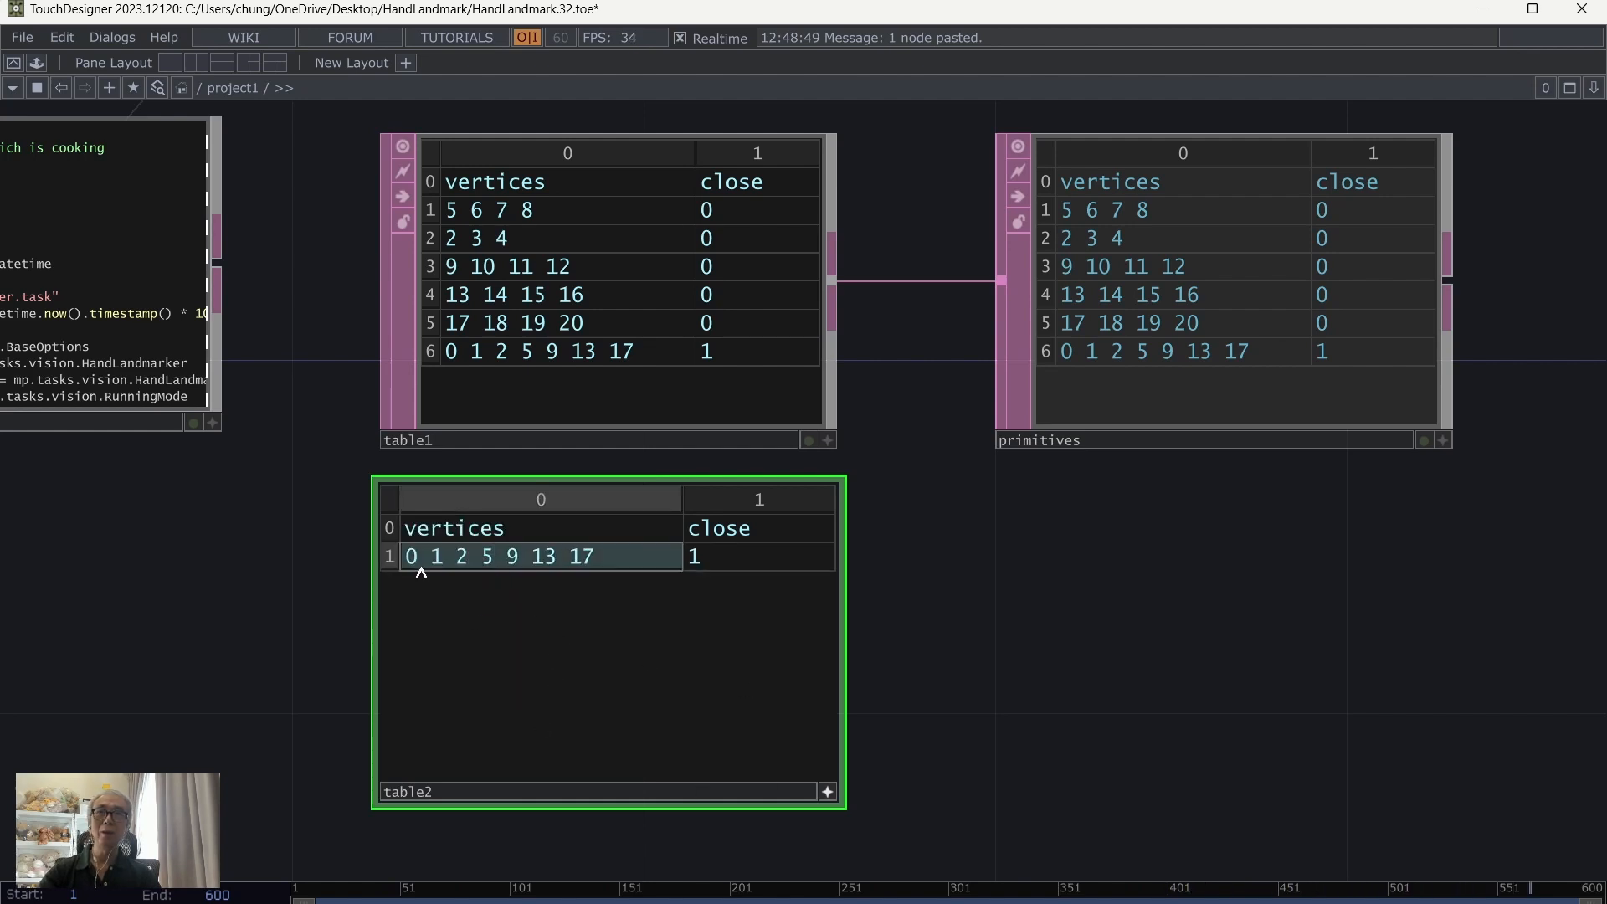
# Step: Check the hand landmark diagram in the browser and insert 3 4 after 2 in table2's vertices cell
pyautogui.hotkey('alt', 'Tab')
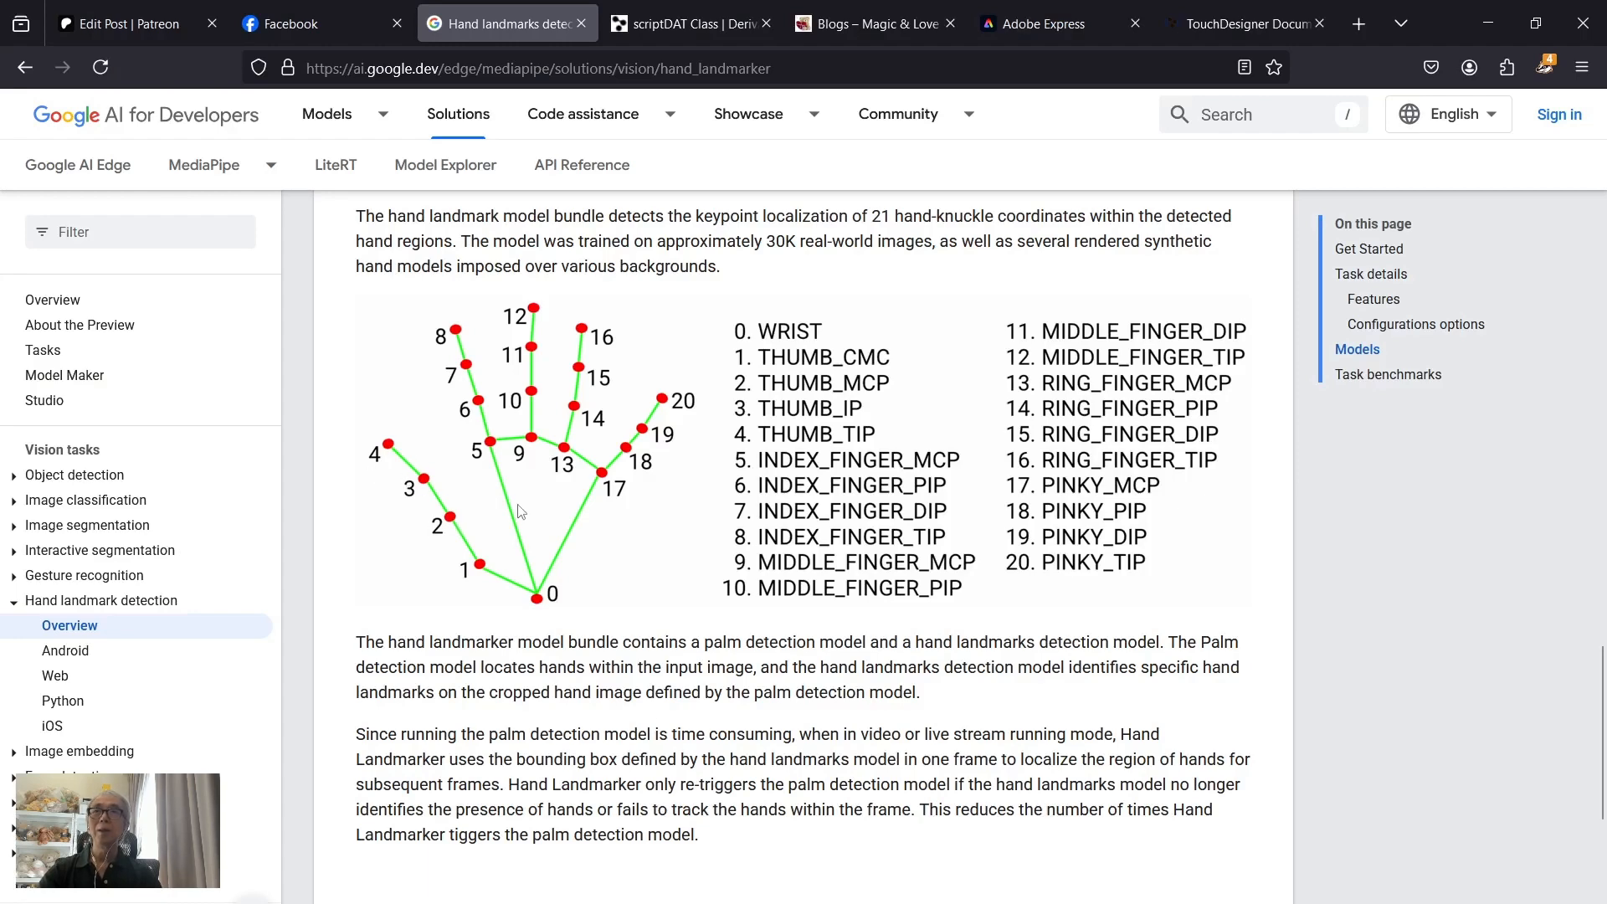
pyautogui.hotkey('alt', 'Tab')
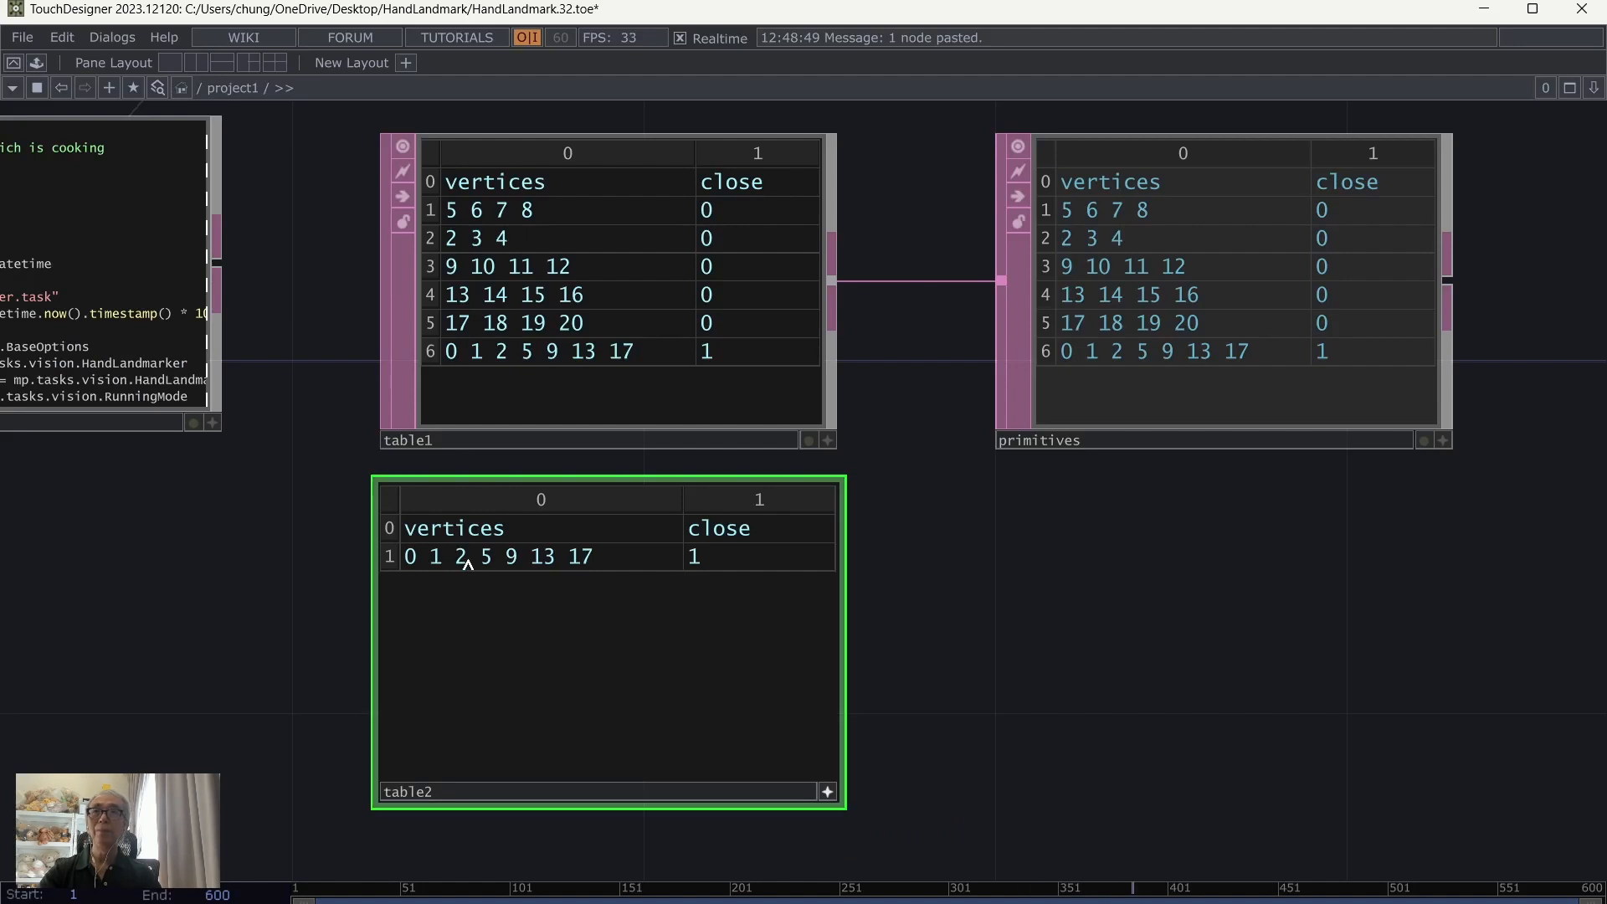
pyautogui.click(467, 563)
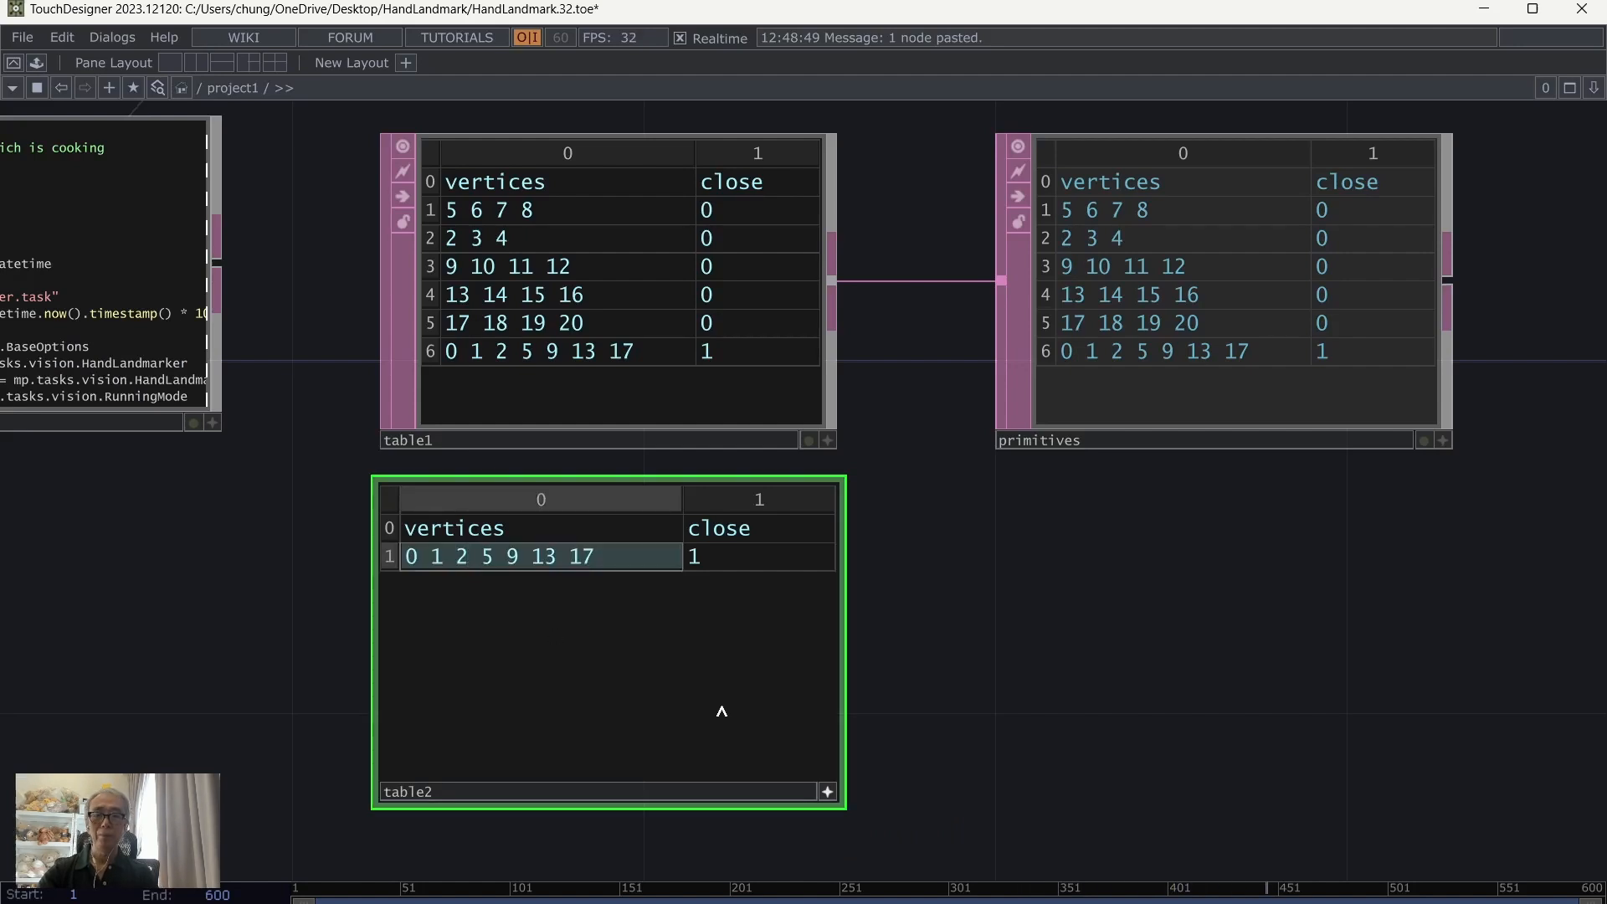
pyautogui.write('3 4')
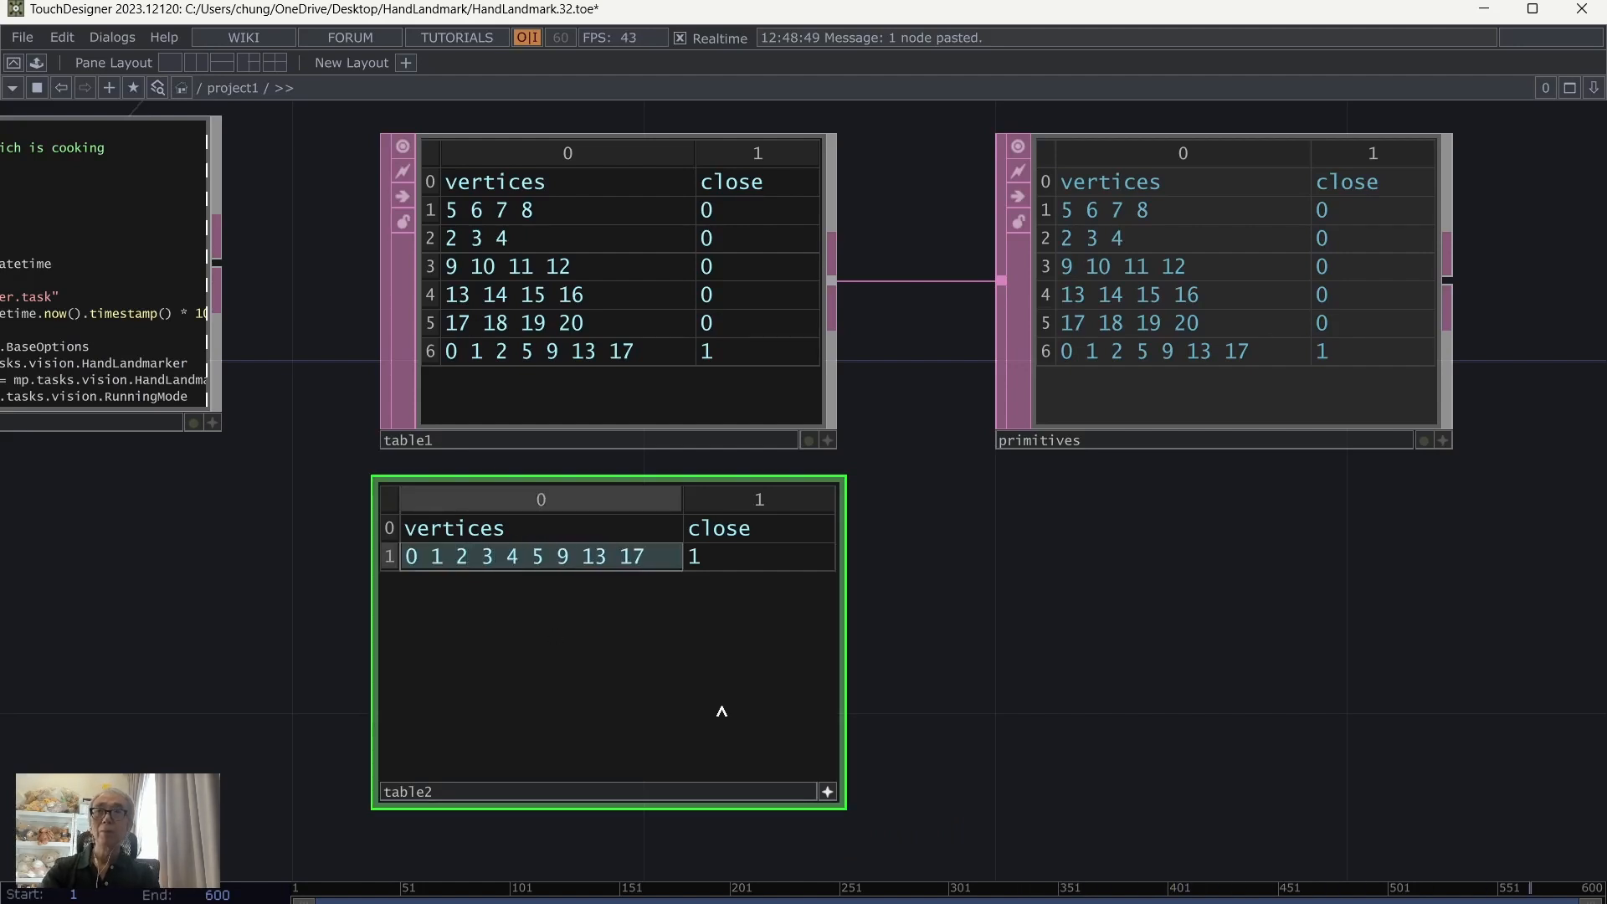
pyautogui.click(986, 696)
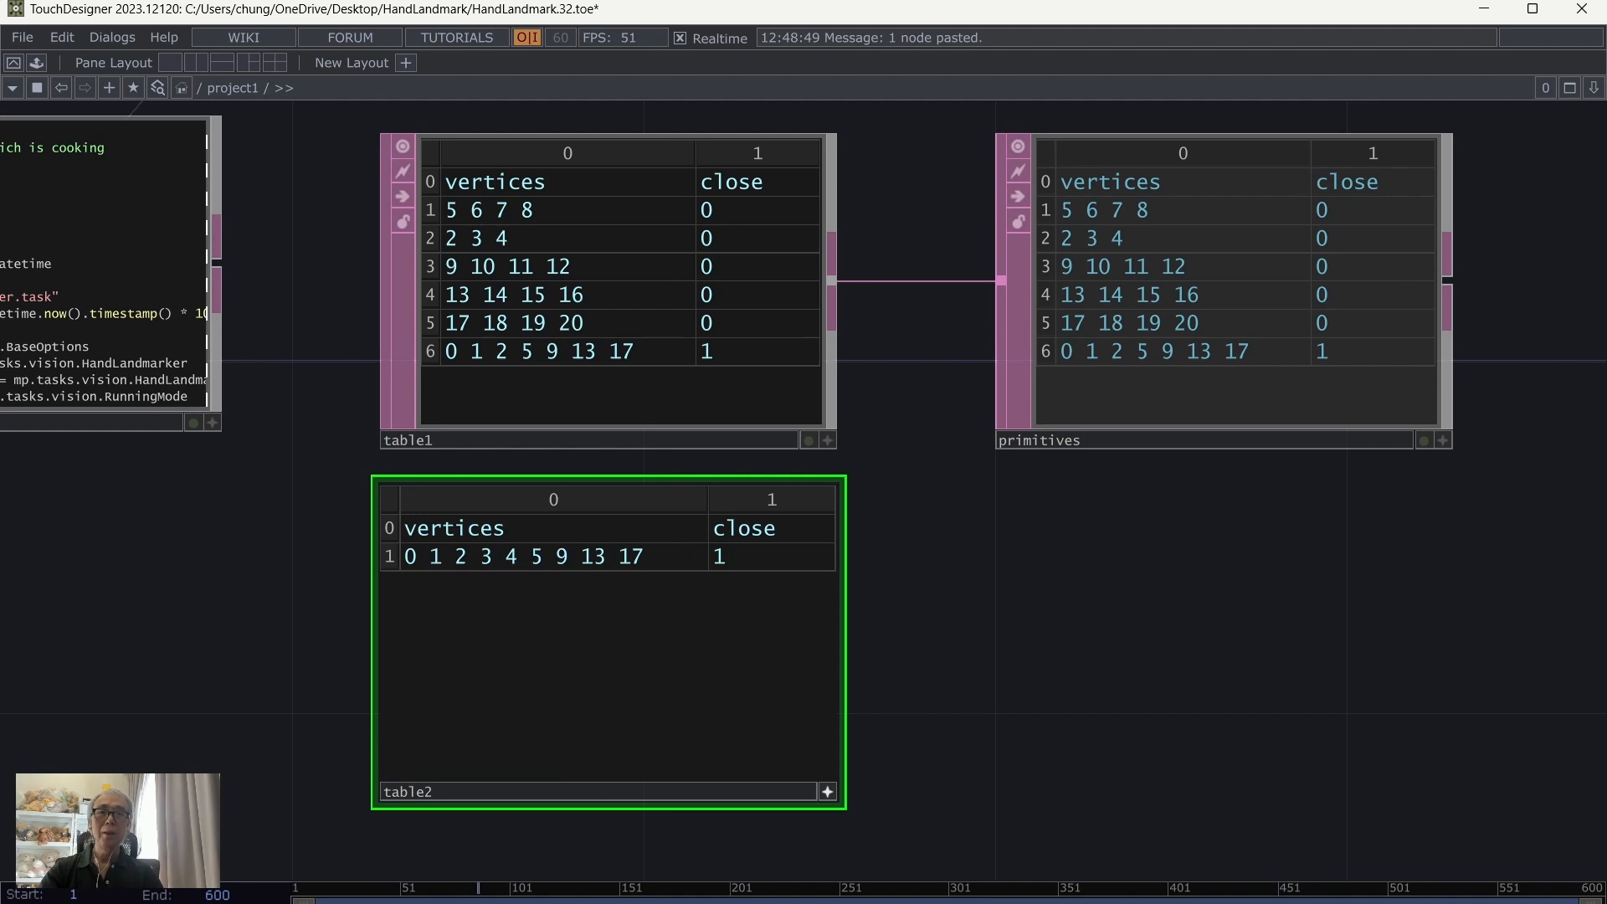
# Step: Consult the landmark diagram again and replace 5 9 13 17 in table2's vertices cell with the fingertip points 8 12 16 20
pyautogui.moveTo(984, 902)
pyautogui.click(984, 902)
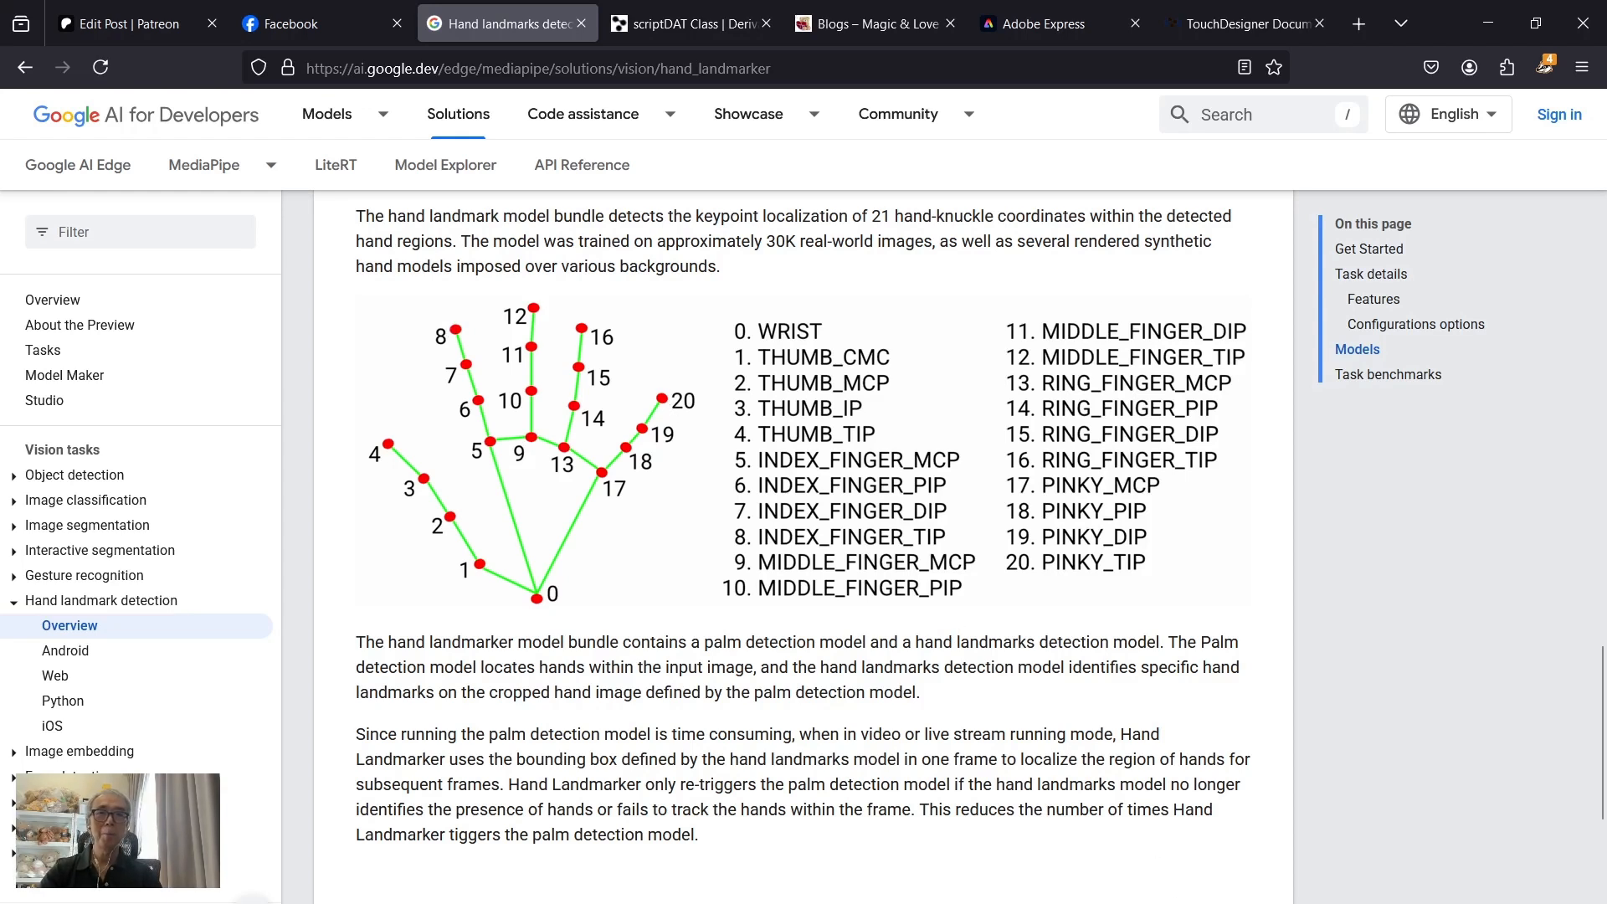
pyautogui.click(937, 901)
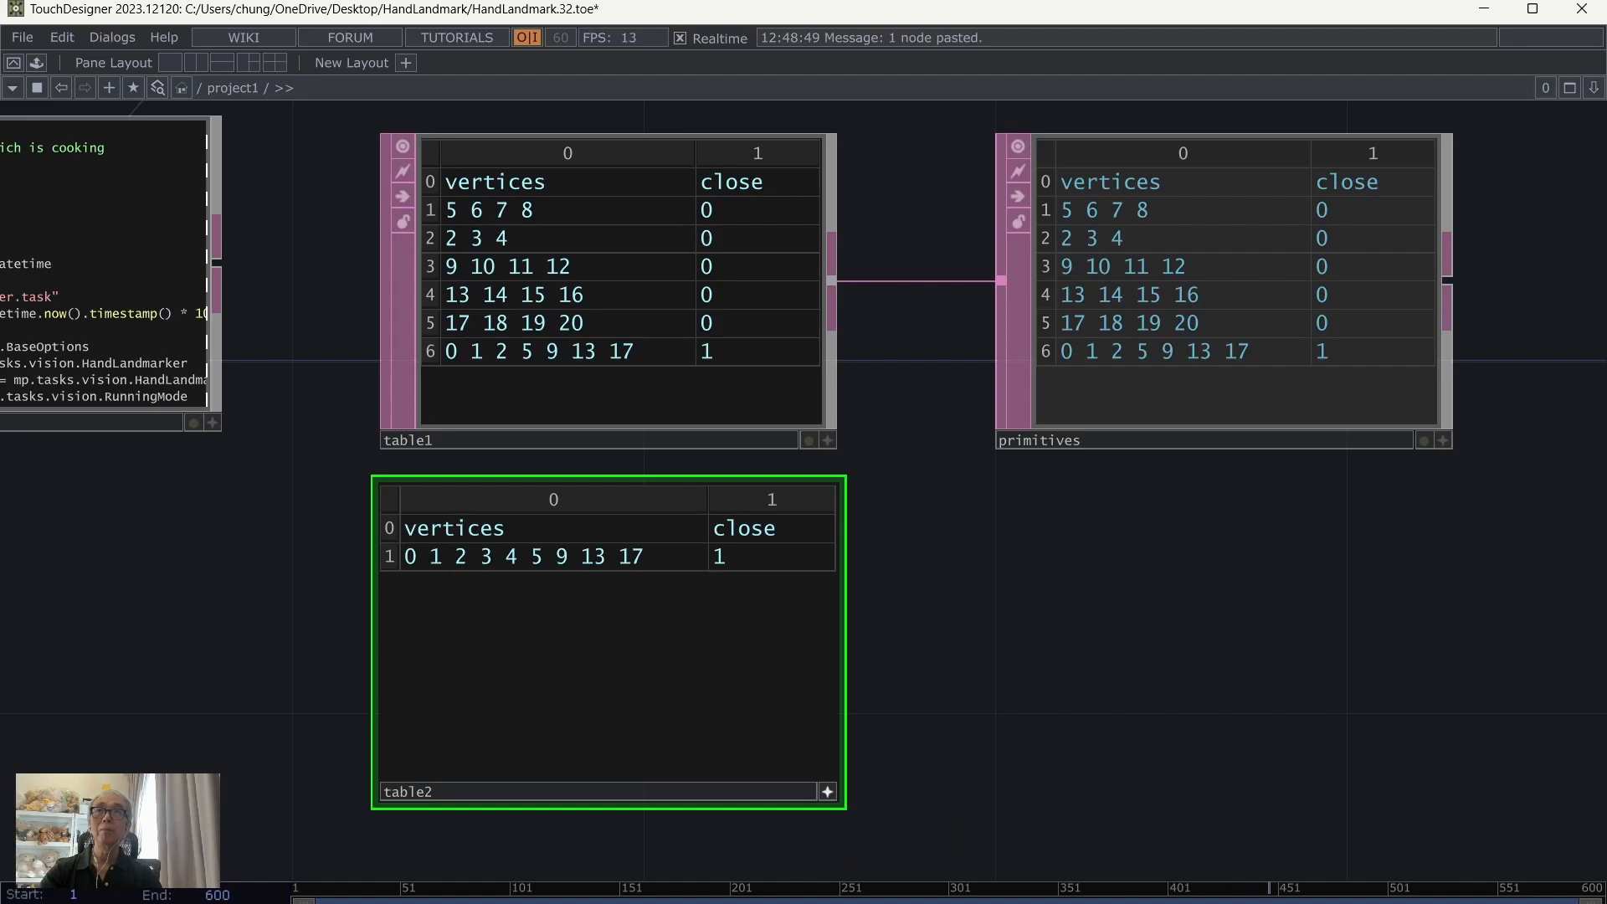
pyautogui.click(536, 565)
pyautogui.moveTo(537, 565); pyautogui.dragTo(656, 563)
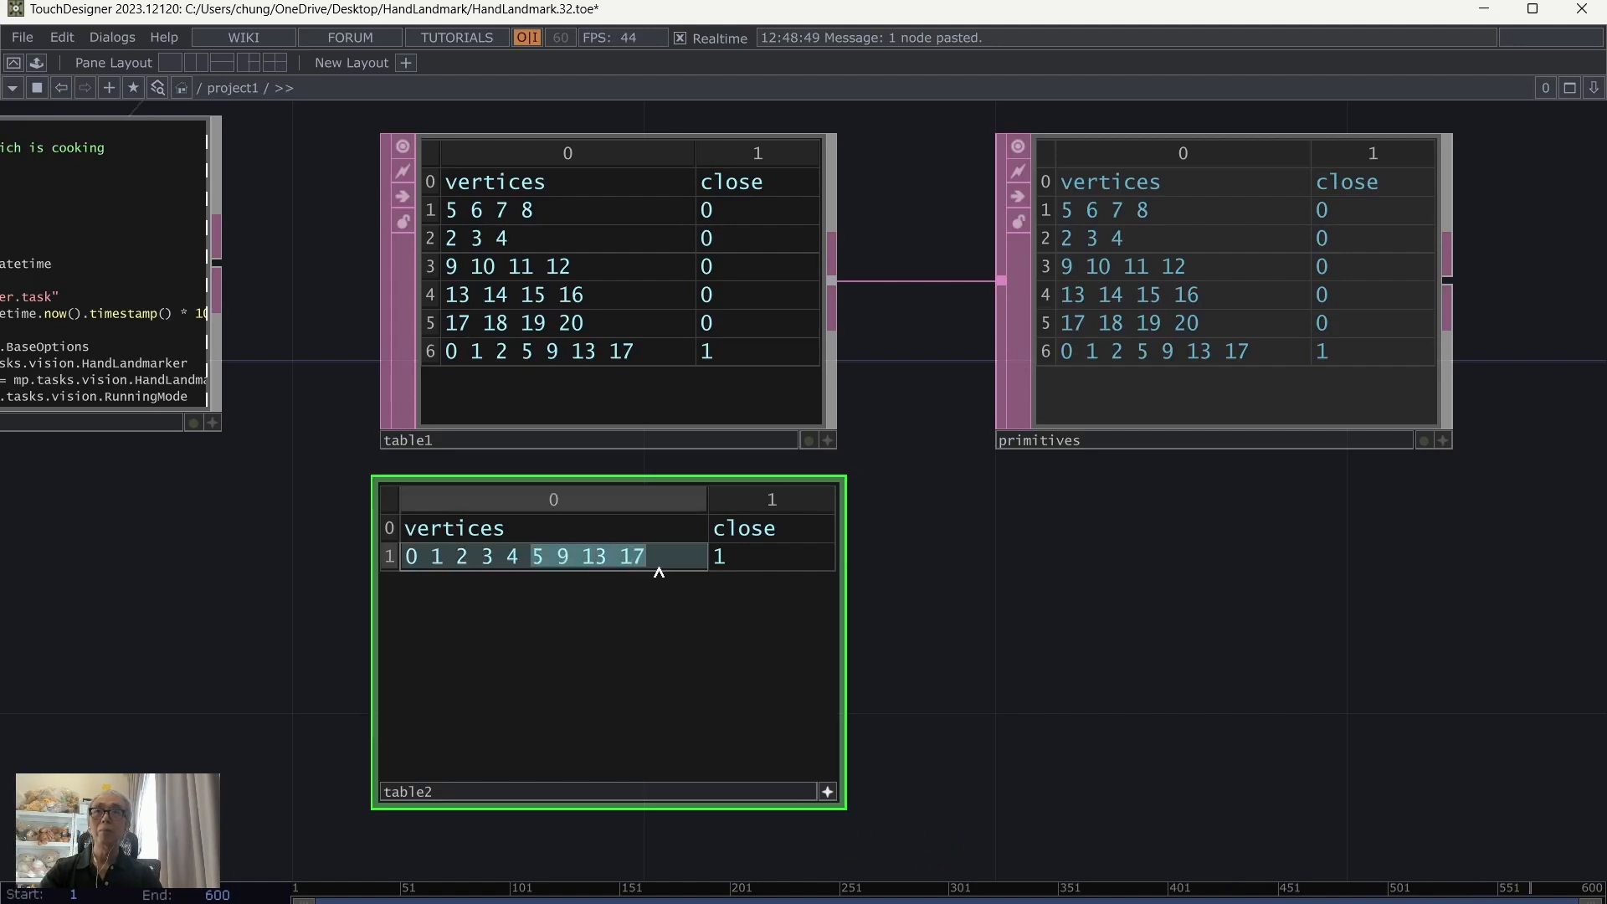
pyautogui.write('8 12')
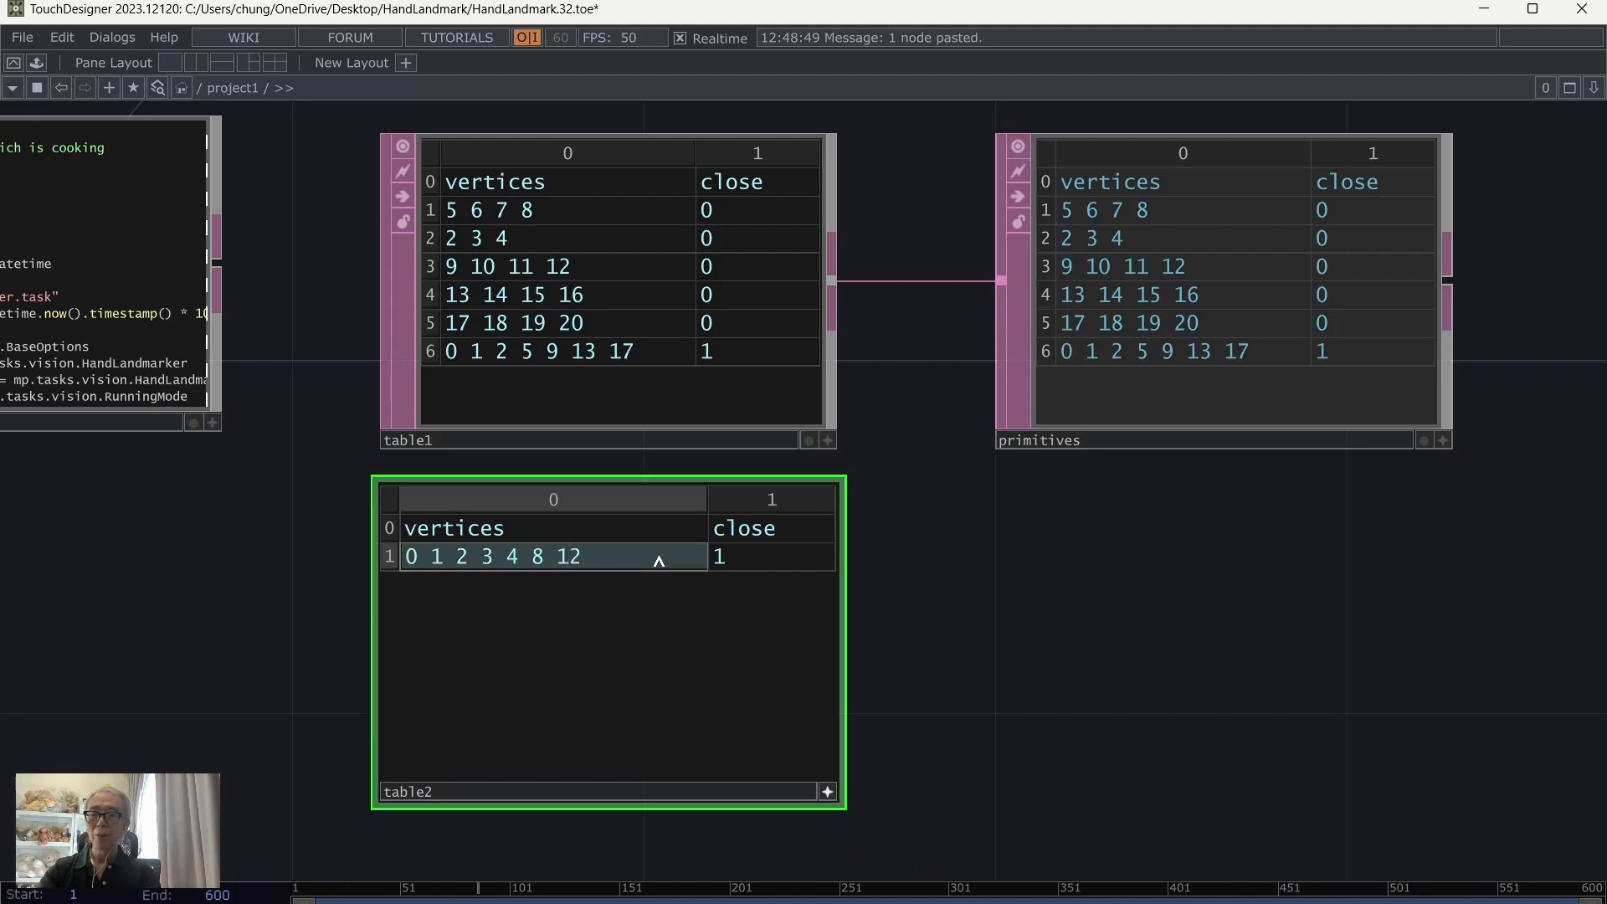
pyautogui.write(' 16 20')
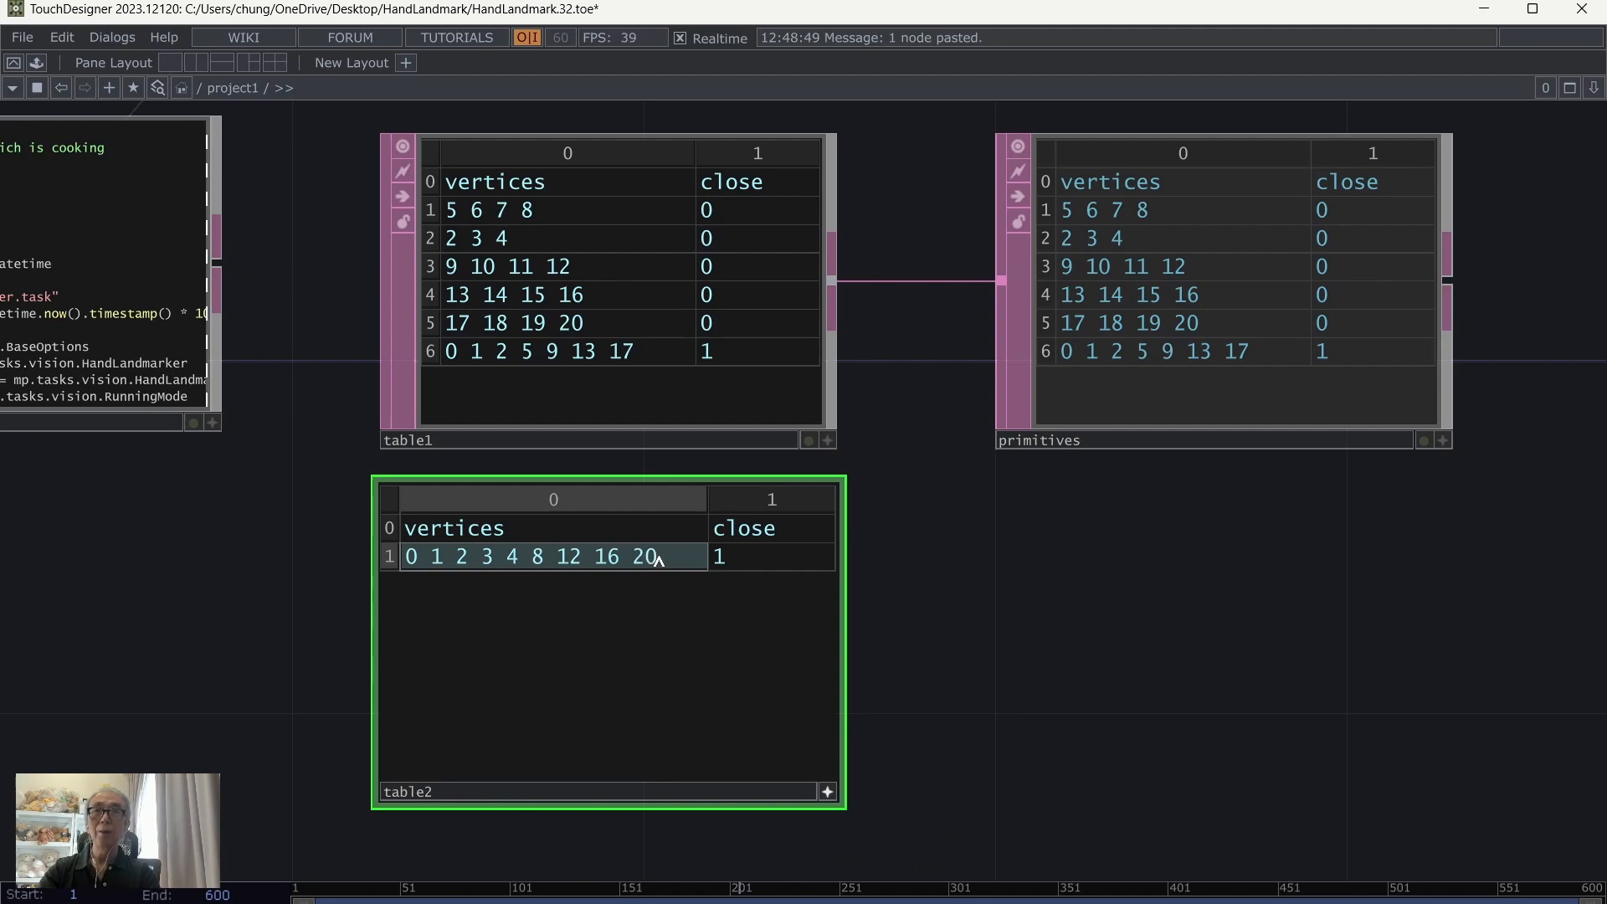
pyautogui.click(709, 721)
pyautogui.click(1169, 755)
# Step: Append 19 18 17 to table2's vertices cell and check the sequence against the hand landmark diagram
pyautogui.hotkey('alt', 'Tab')
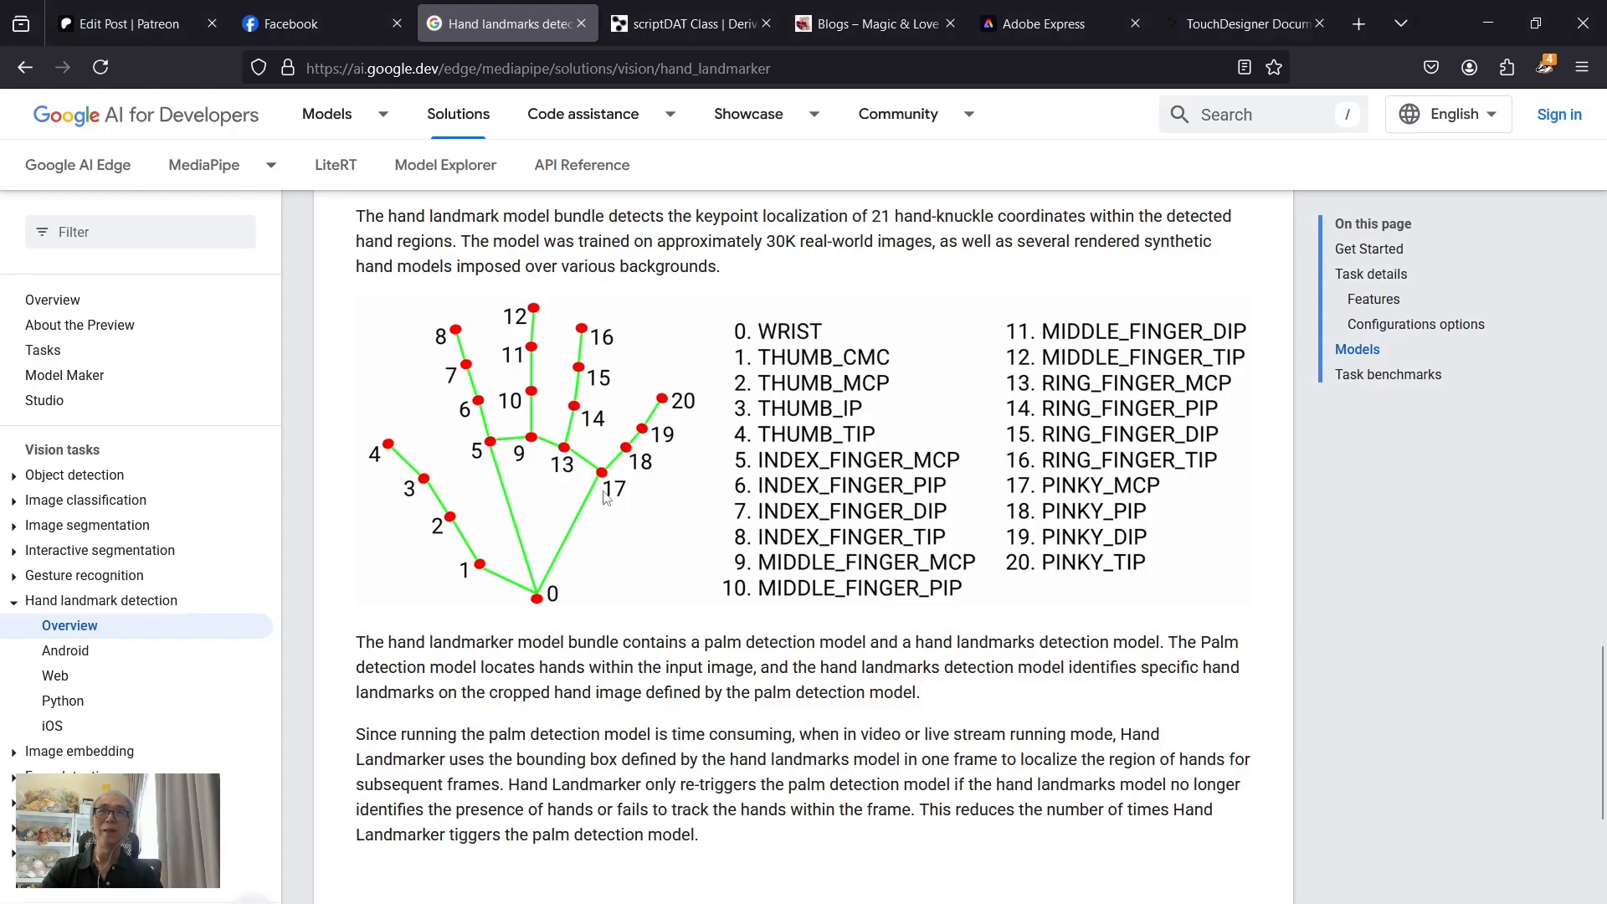
pyautogui.moveTo(983, 903)
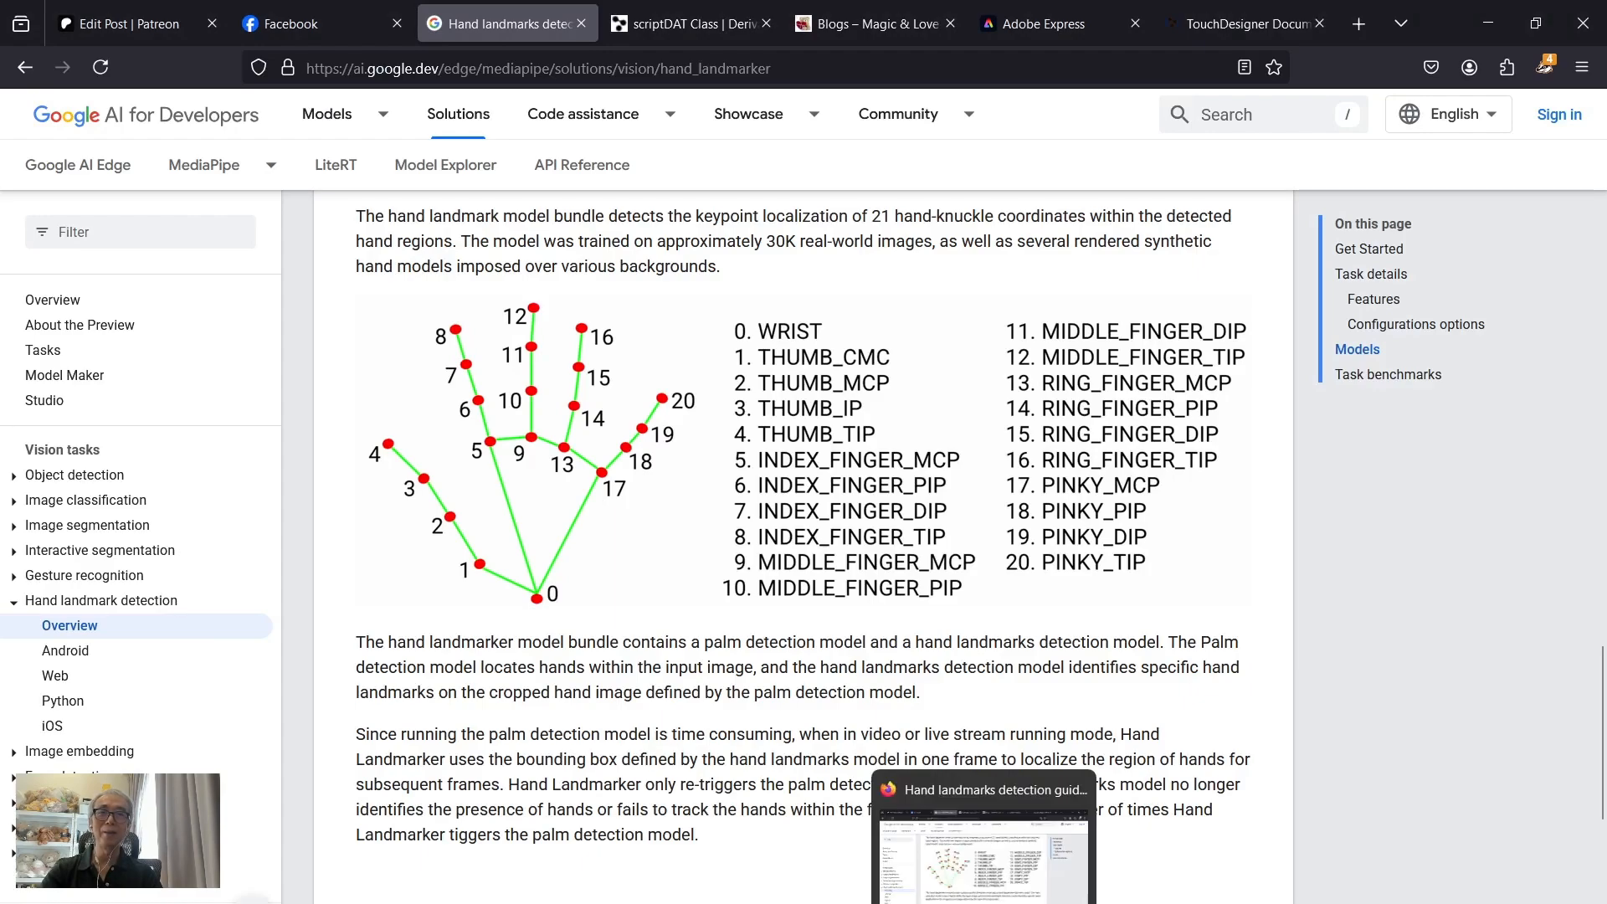
pyautogui.hotkey('alt', 'Tab')
pyautogui.click(663, 565)
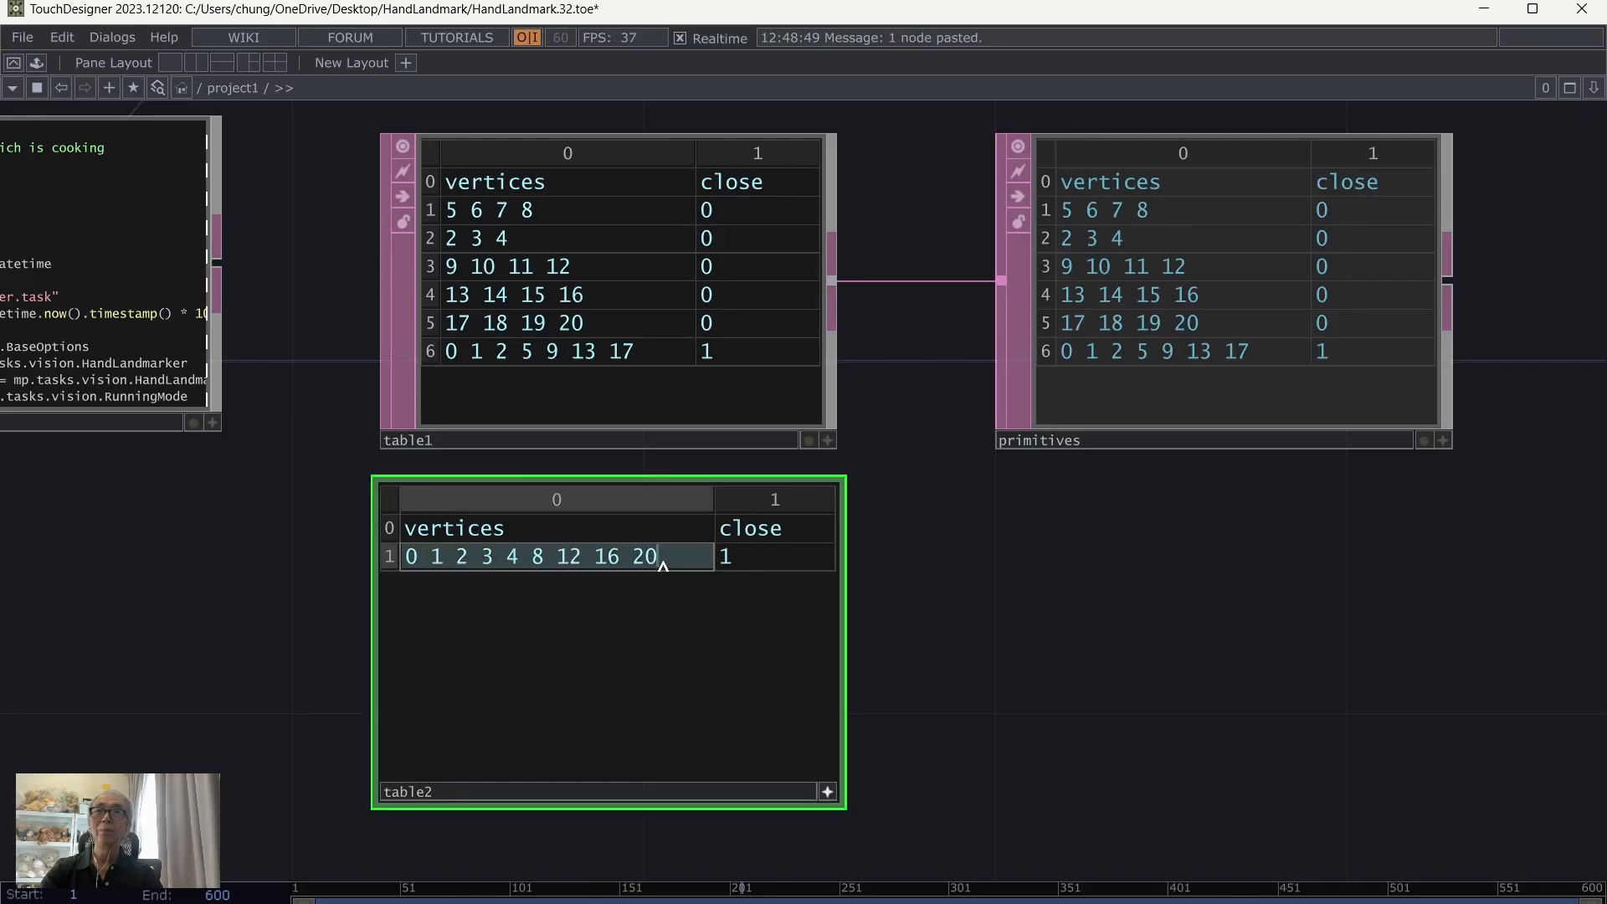
pyautogui.write('9')
pyautogui.press('BackSpace')
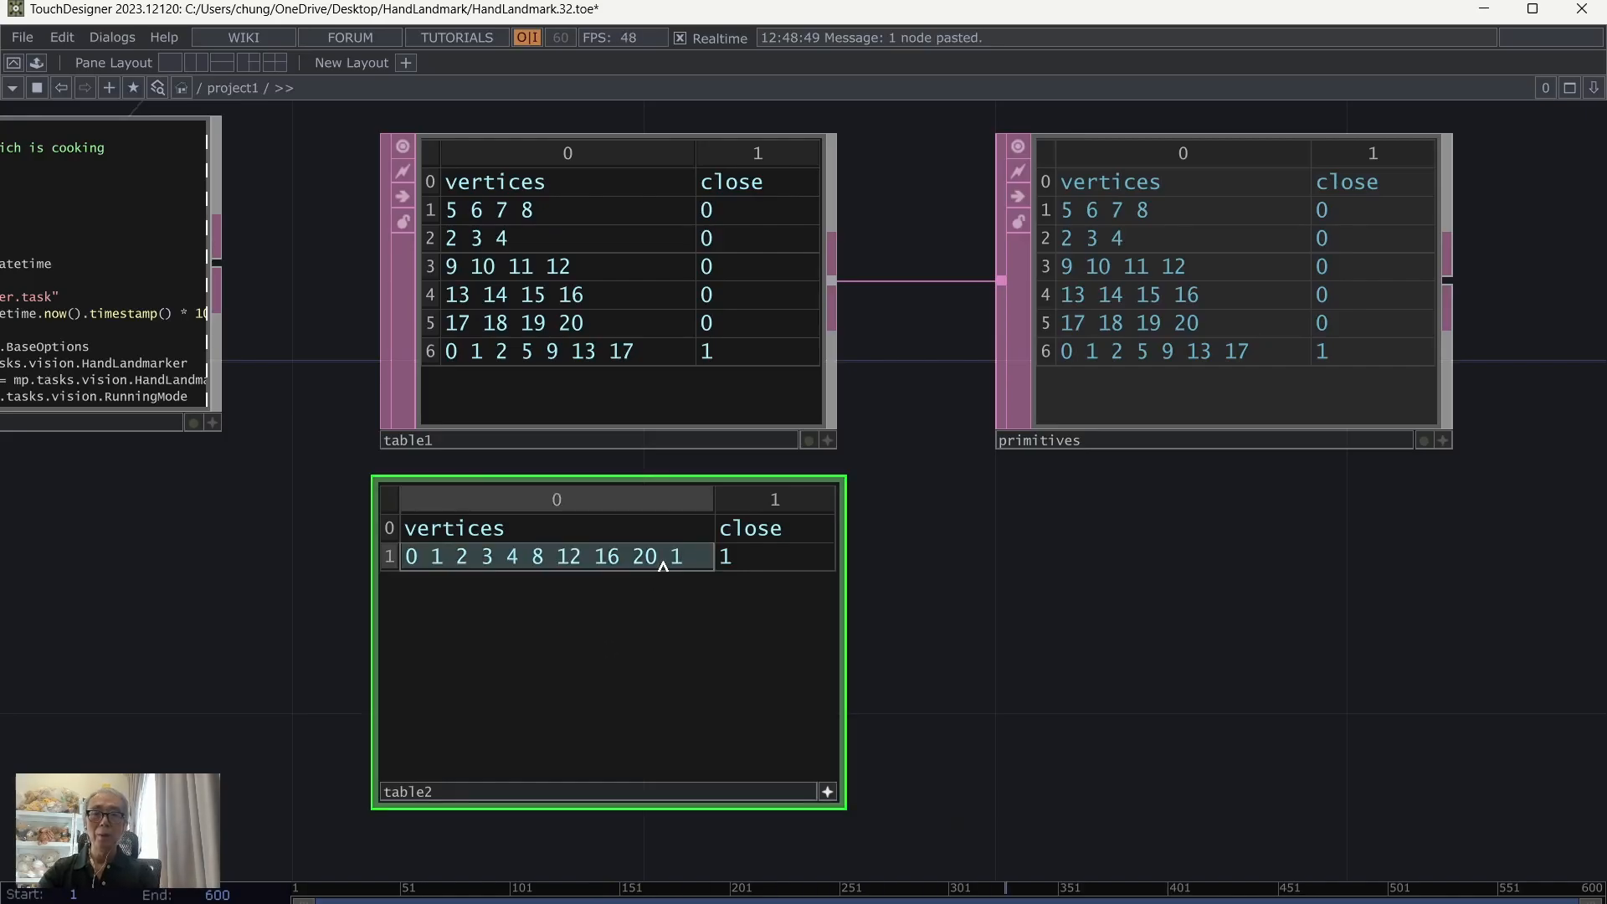
pyautogui.write('19 18 17')
pyautogui.press('Return')
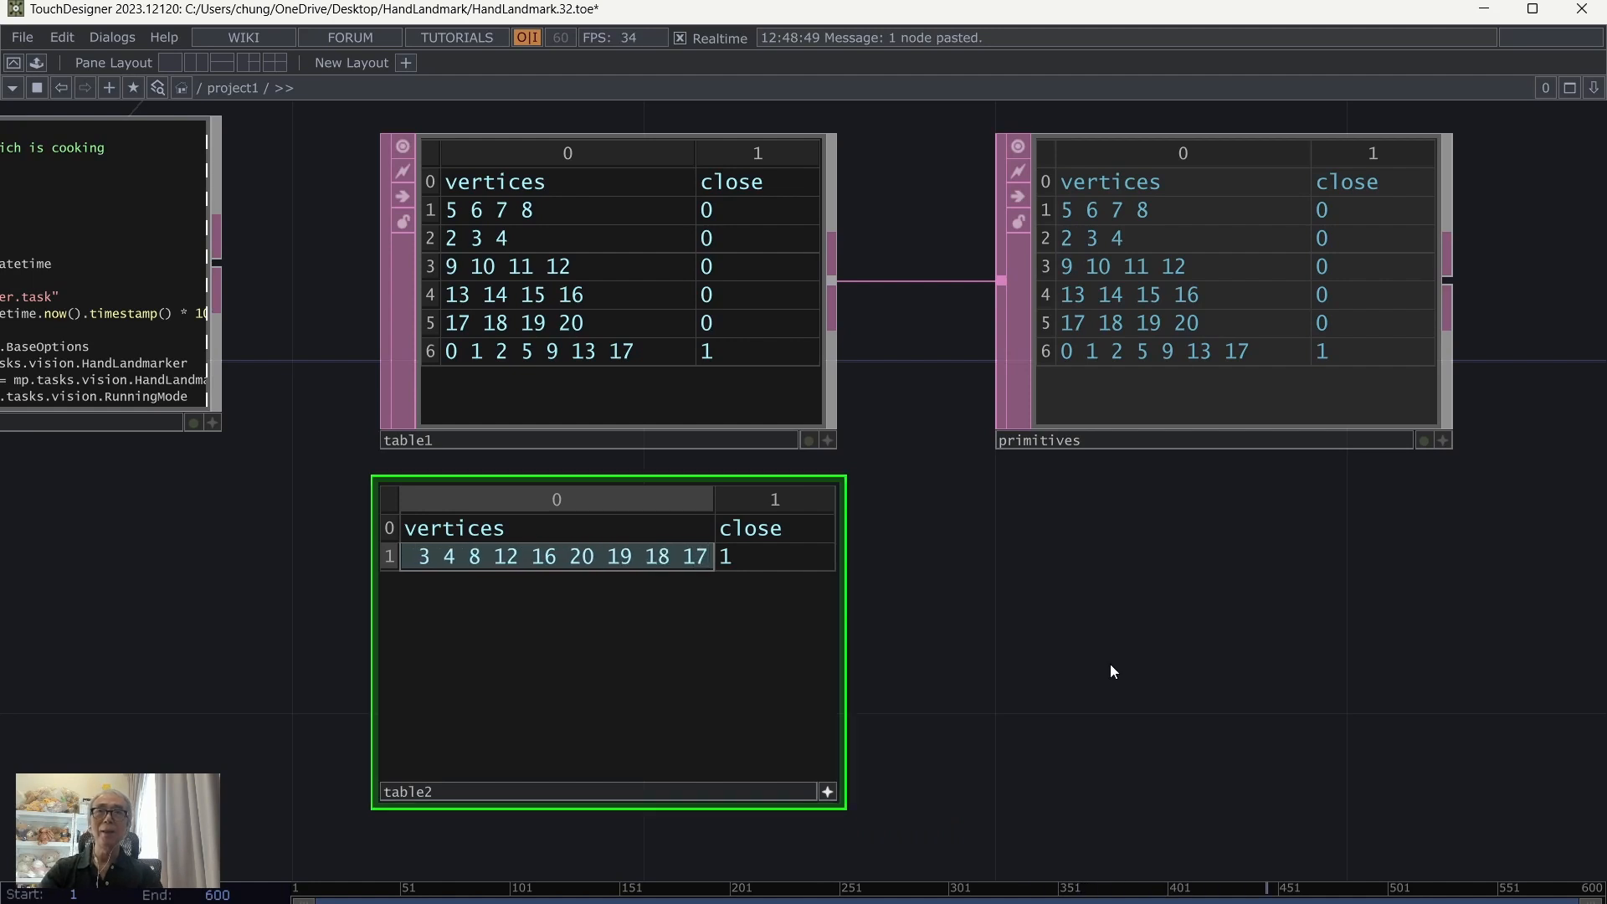
pyautogui.hotkey('alt', 'Tab')
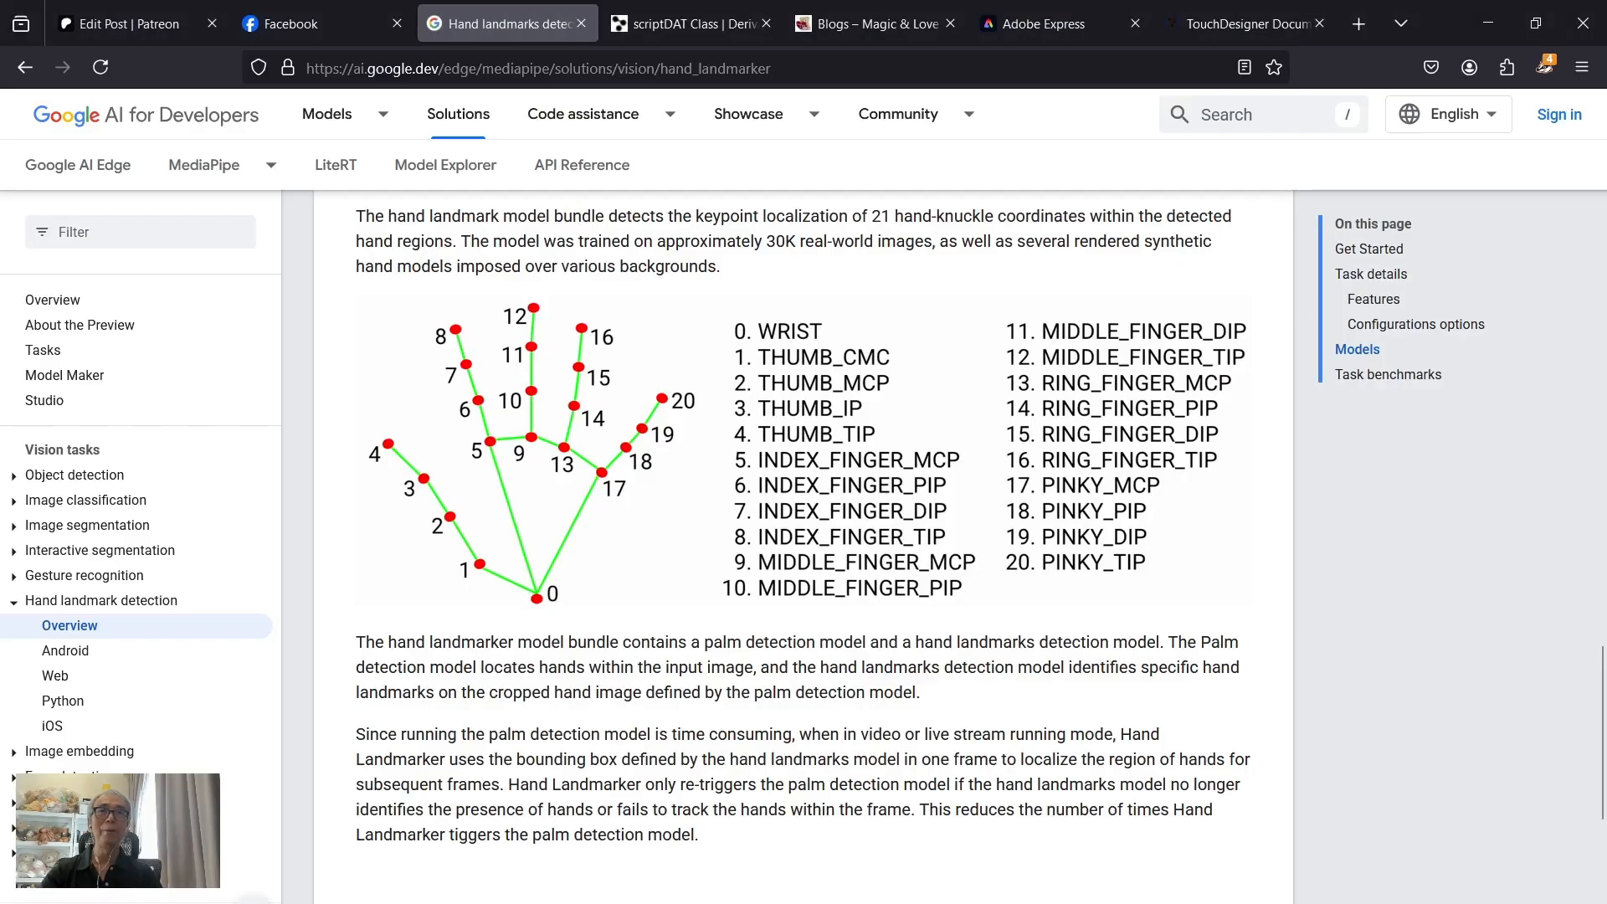
pyautogui.hotkey('alt', 'Tab')
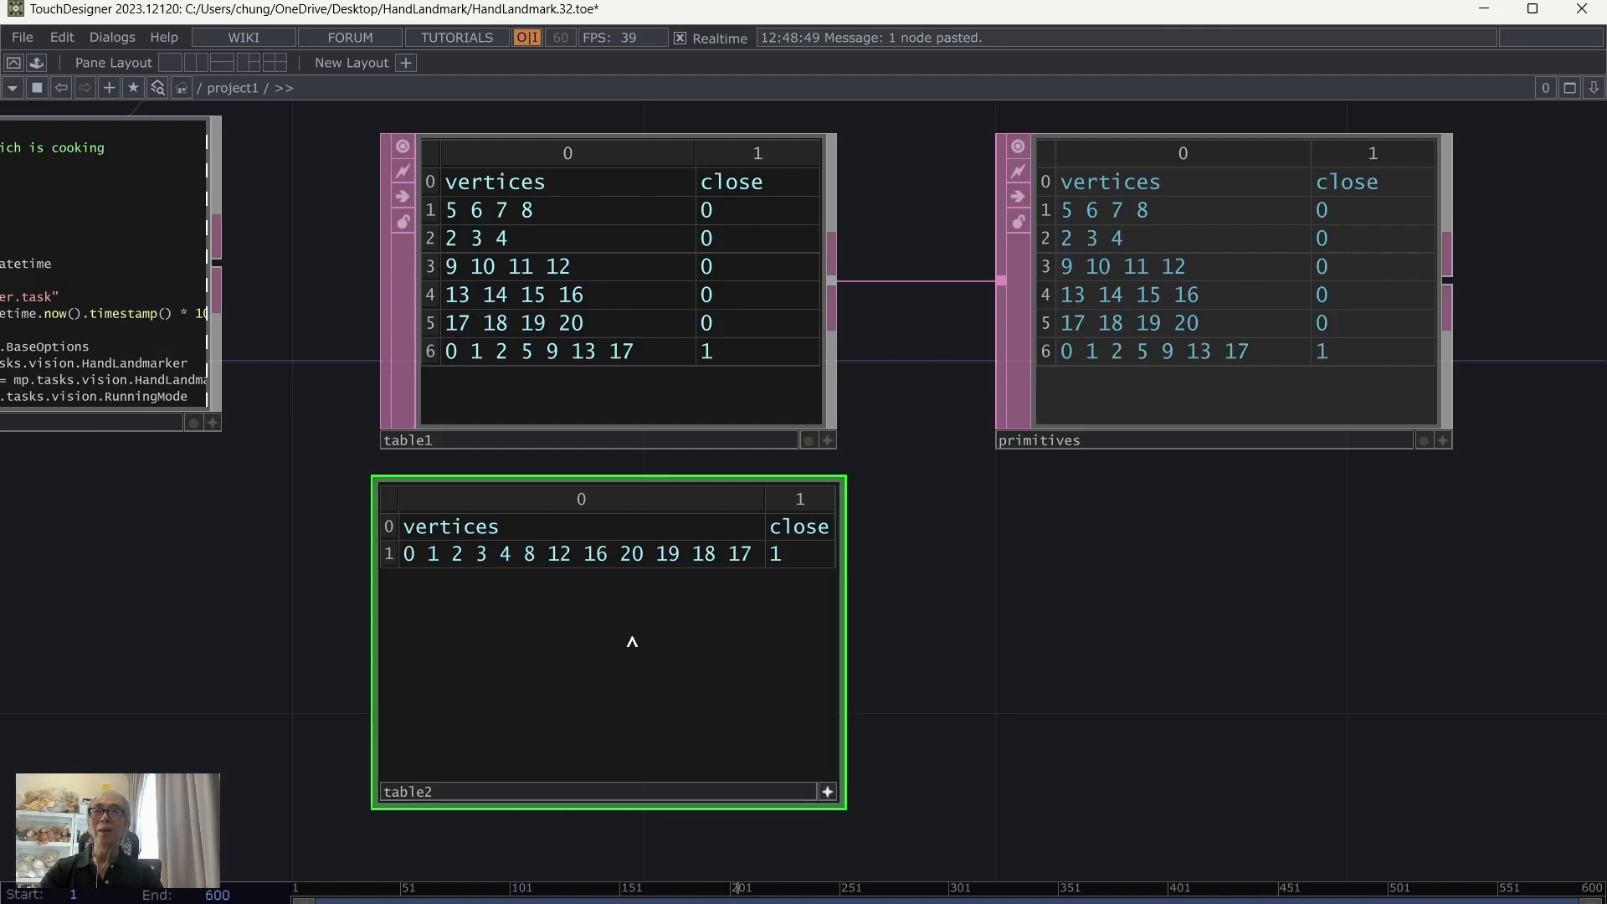
# Step: Connect table2's output to the primitives operator in place of table1 and show the network through to geo1
pyautogui.scroll(-2, 993, 604)
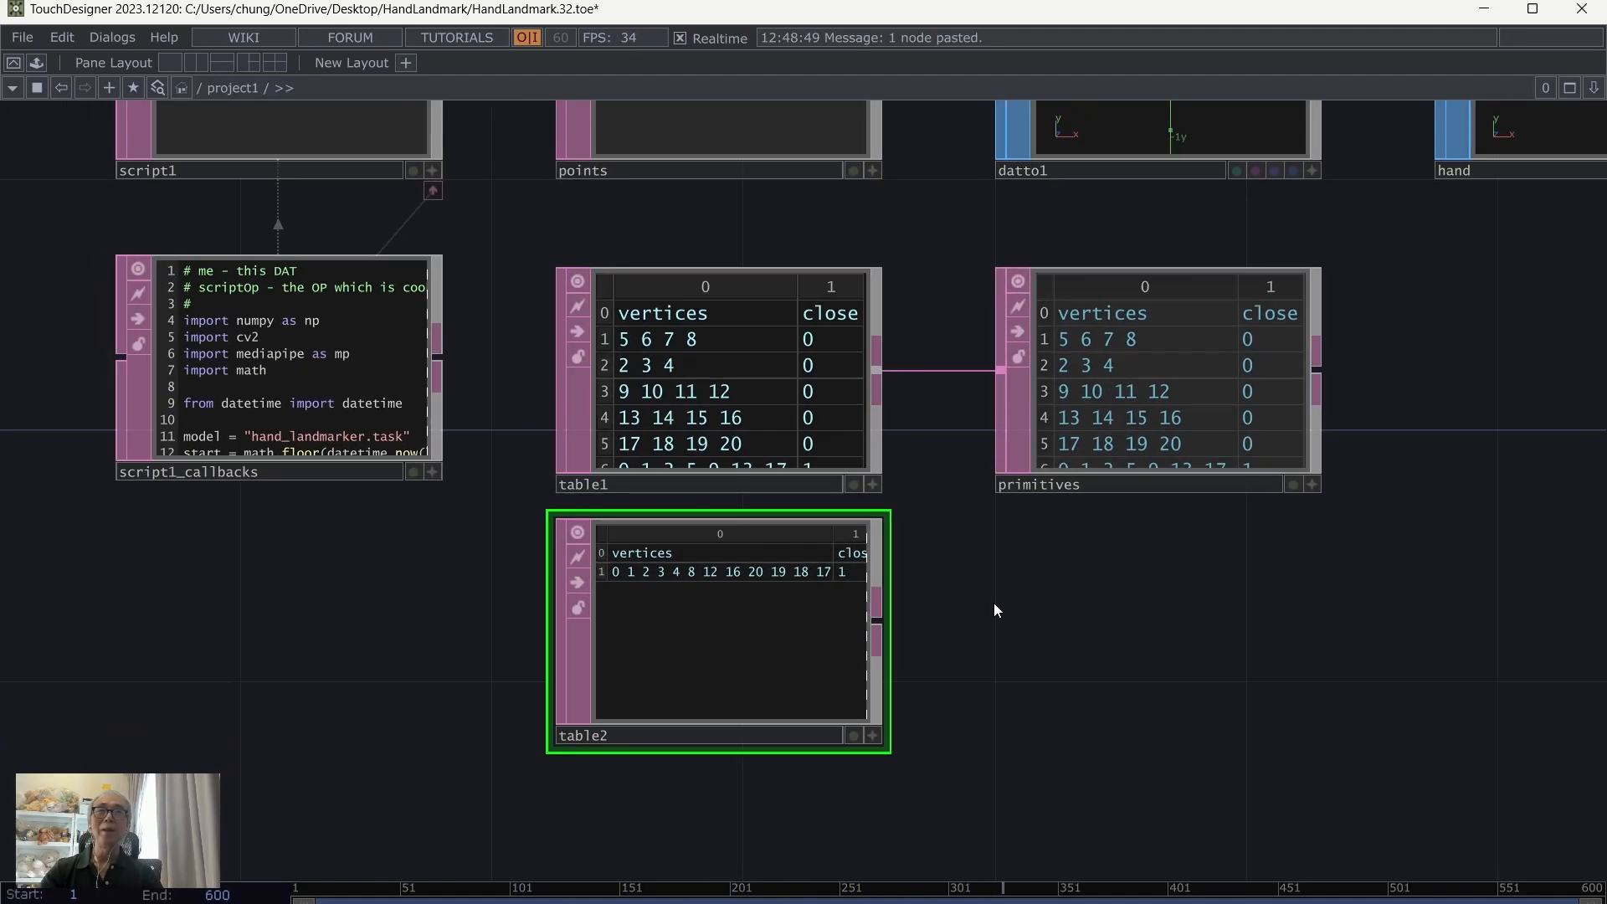
pyautogui.moveTo(888, 619); pyautogui.dragTo(926, 374)
pyautogui.moveTo(1169, 646); pyautogui.dragTo(1004, 703)
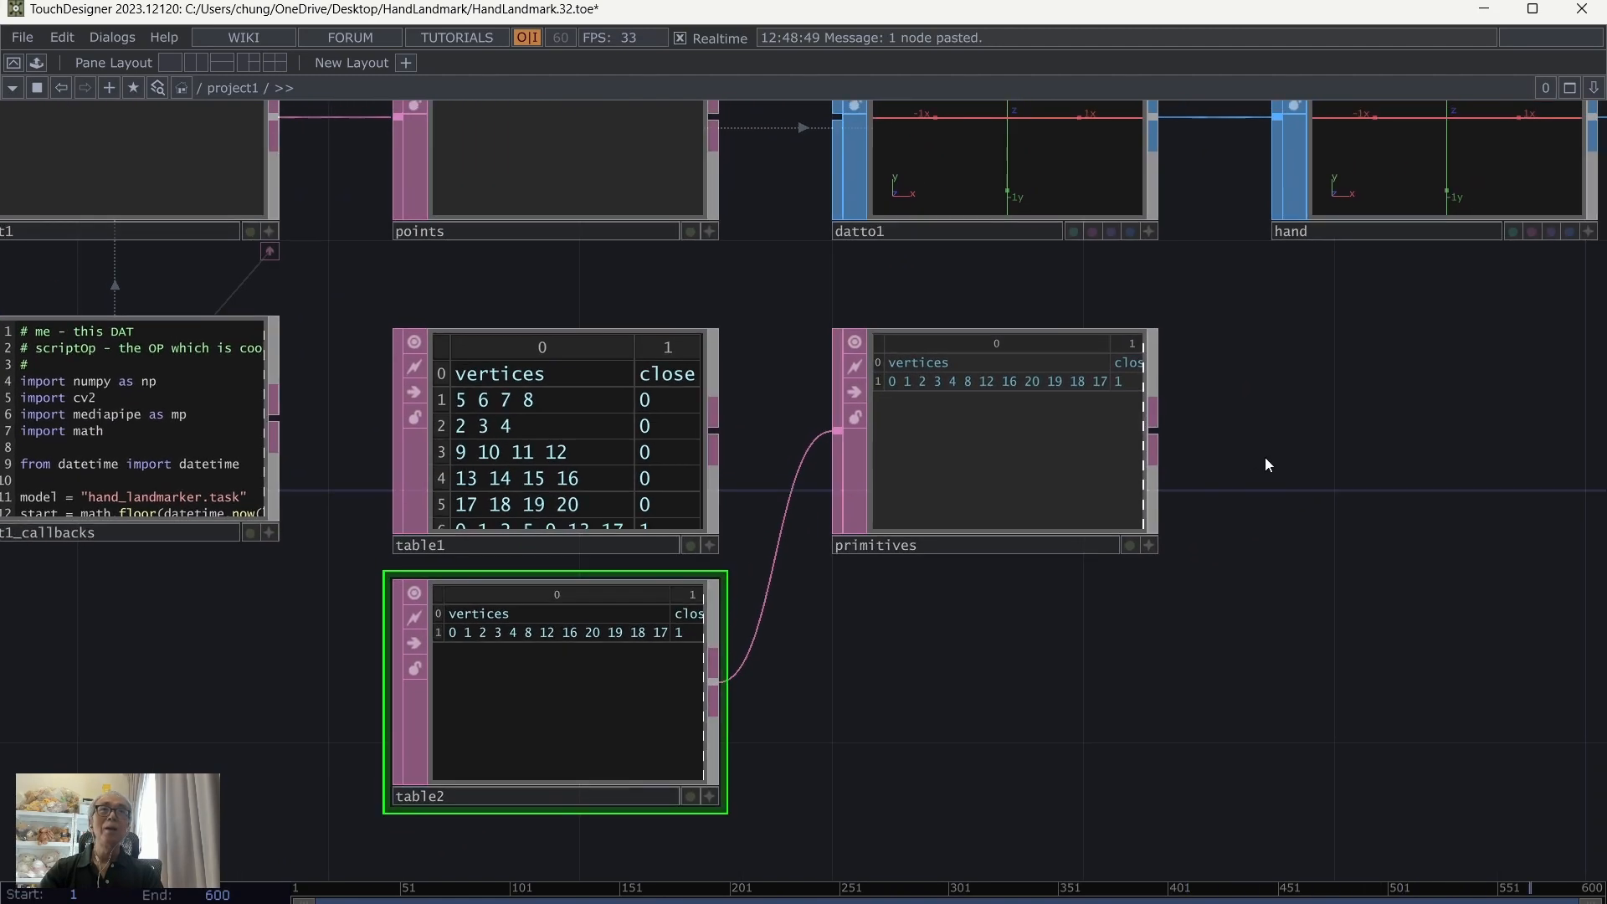
pyautogui.scroll(-2, 1257, 460)
pyautogui.moveTo(1191, 585); pyautogui.dragTo(1080, 640)
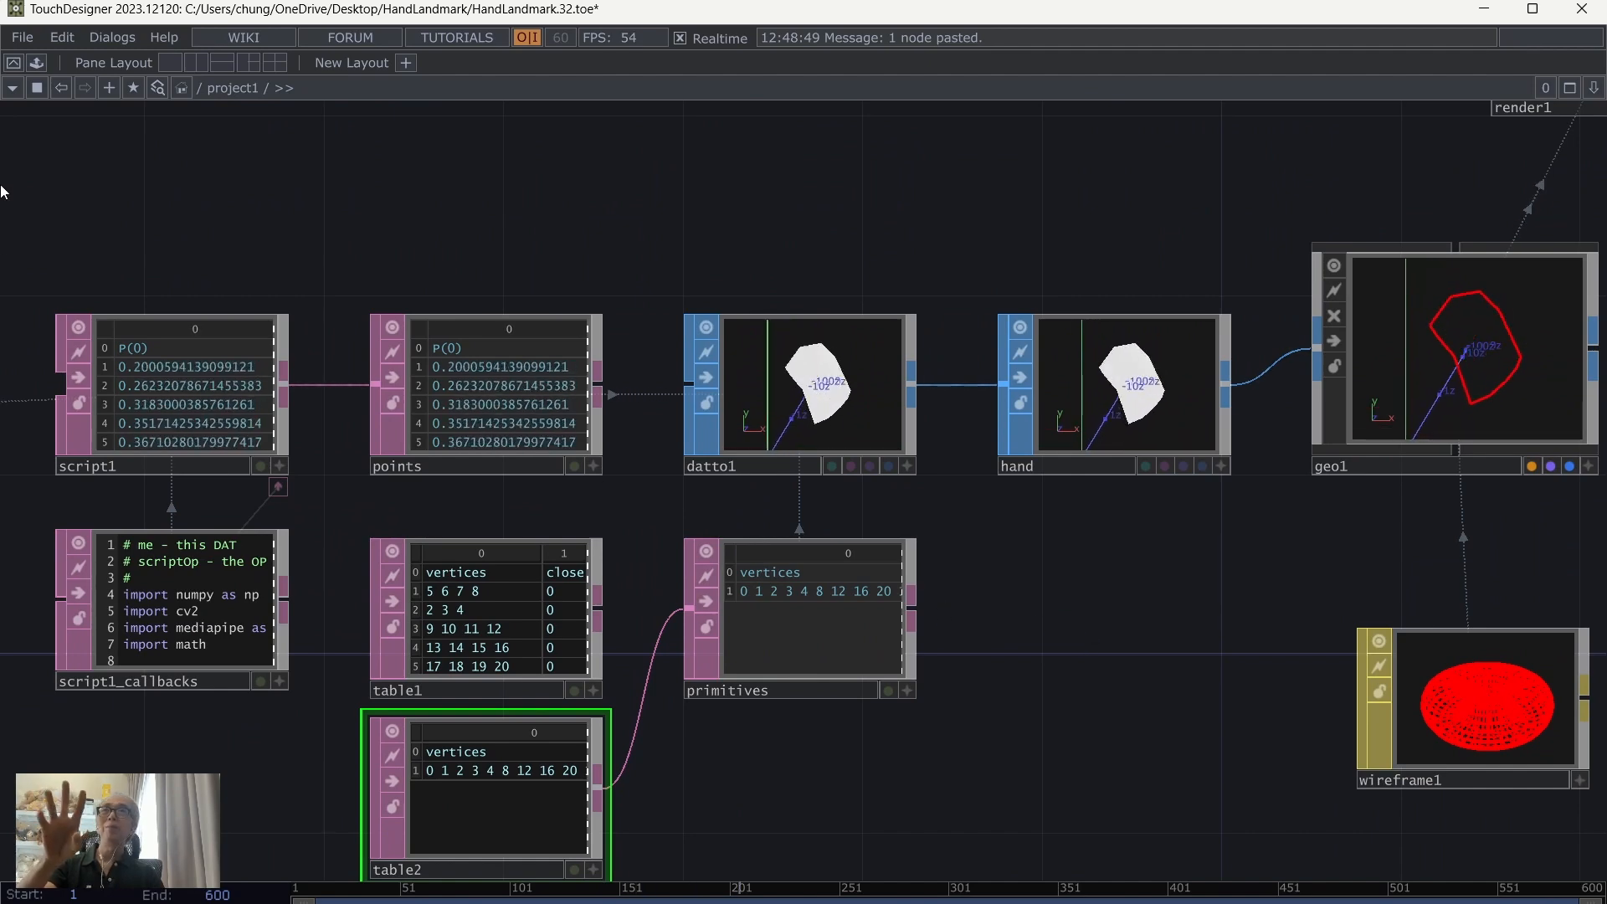
# Step: Save the project as the next incremental version, HandLandmark.33.toe
pyautogui.click(37, 35)
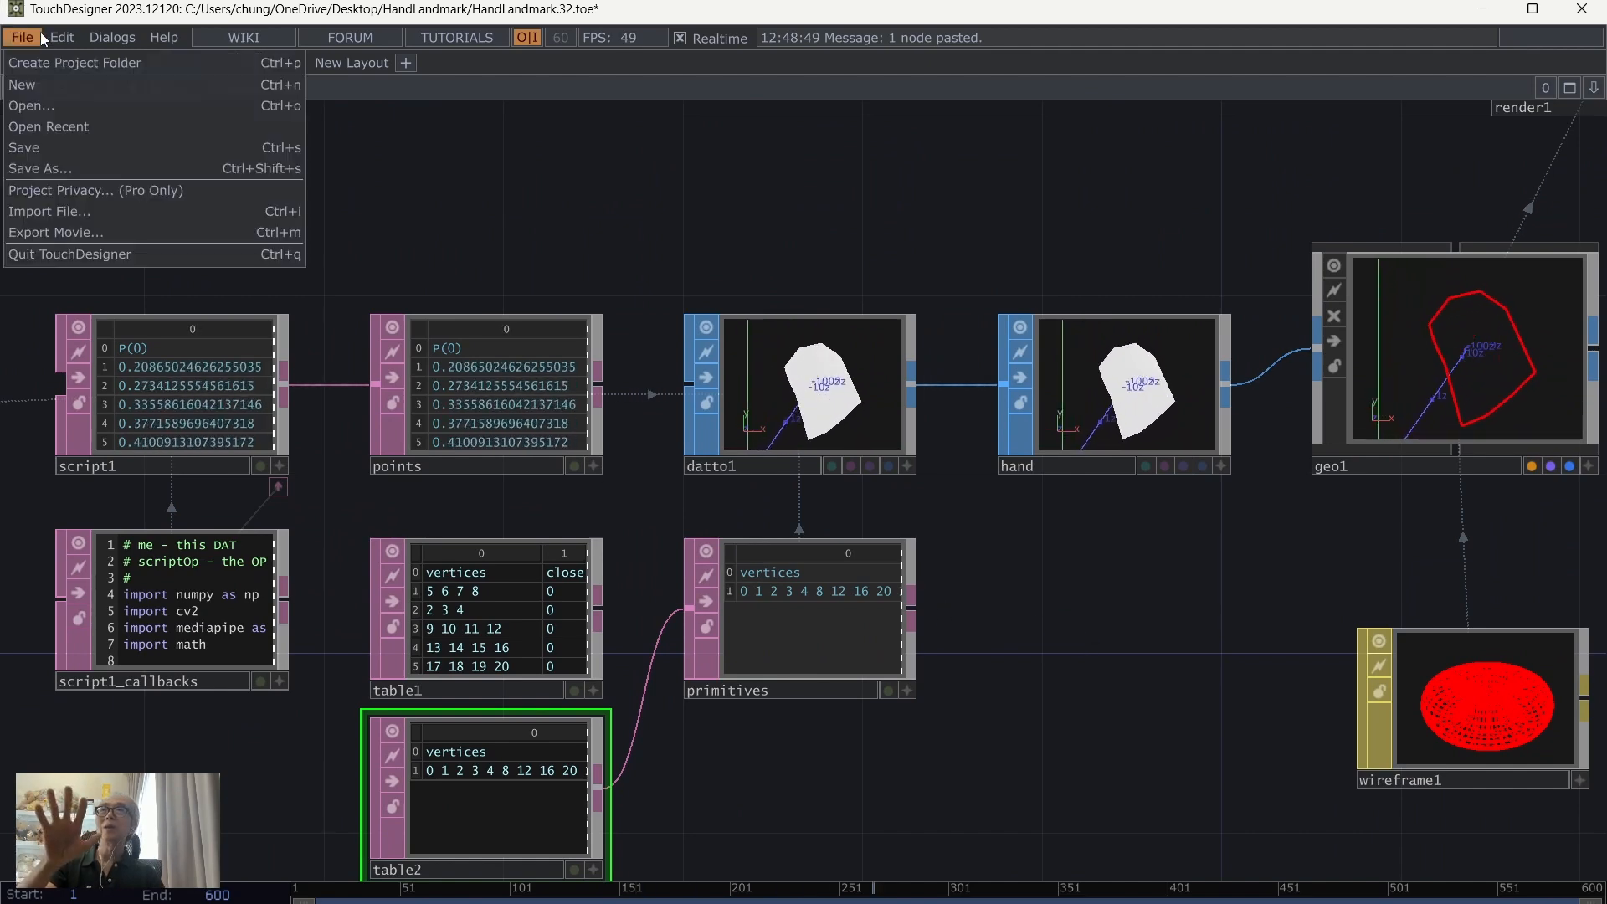
pyautogui.click(40, 153)
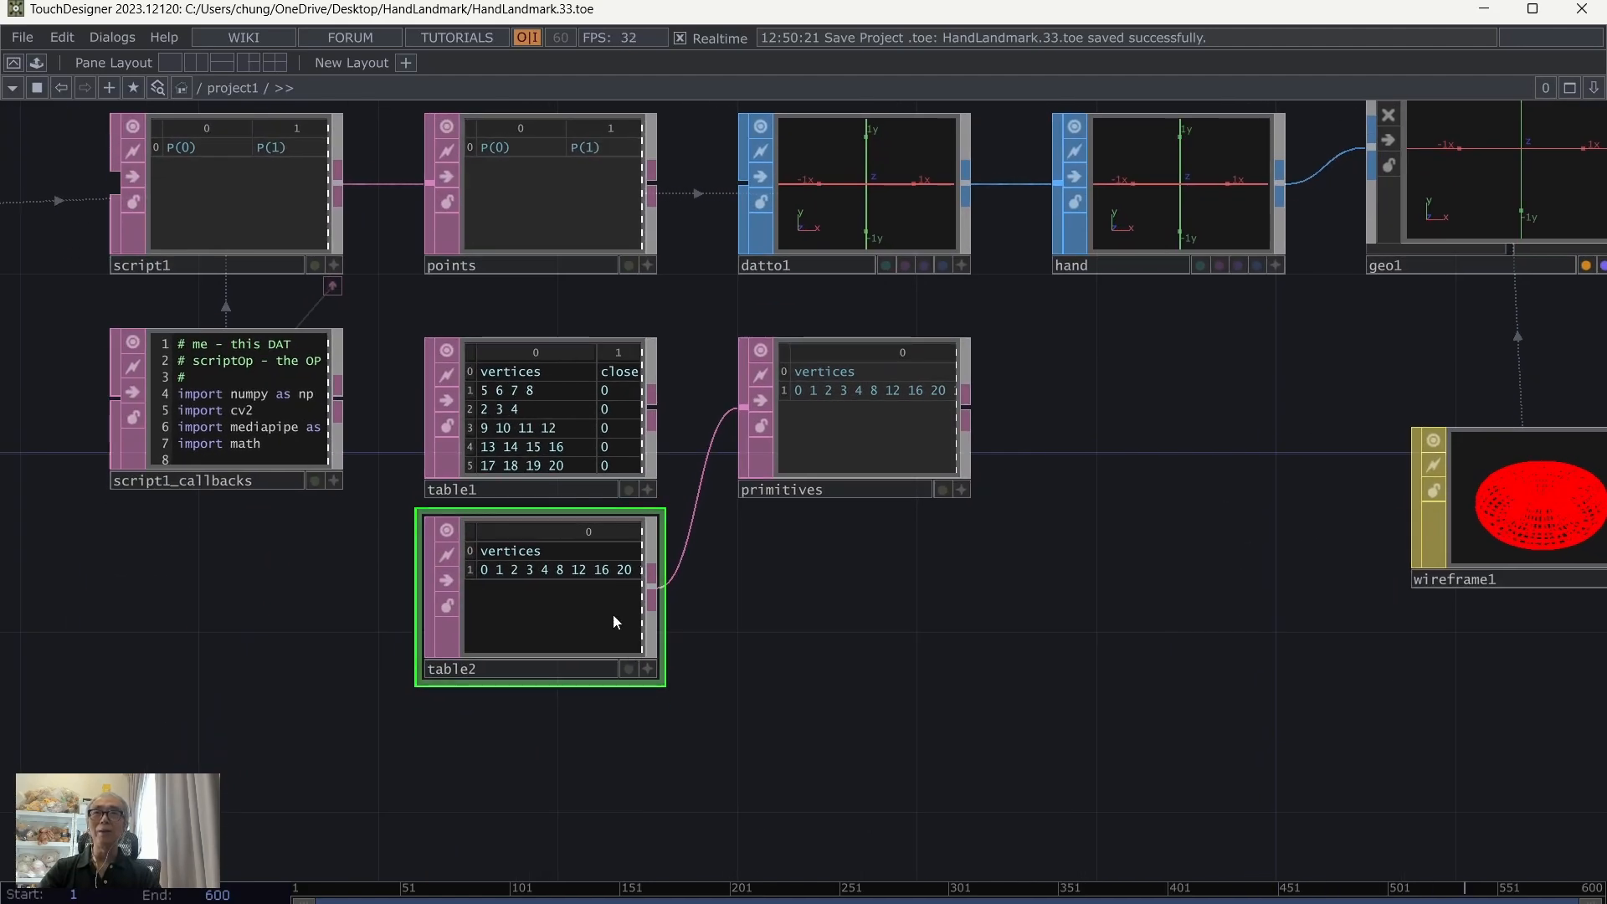
# Step: Move the primitives operator farther from the tables and place a Switch DAT in the free space below it
pyautogui.moveTo(612, 620); pyautogui.dragTo(589, 665)
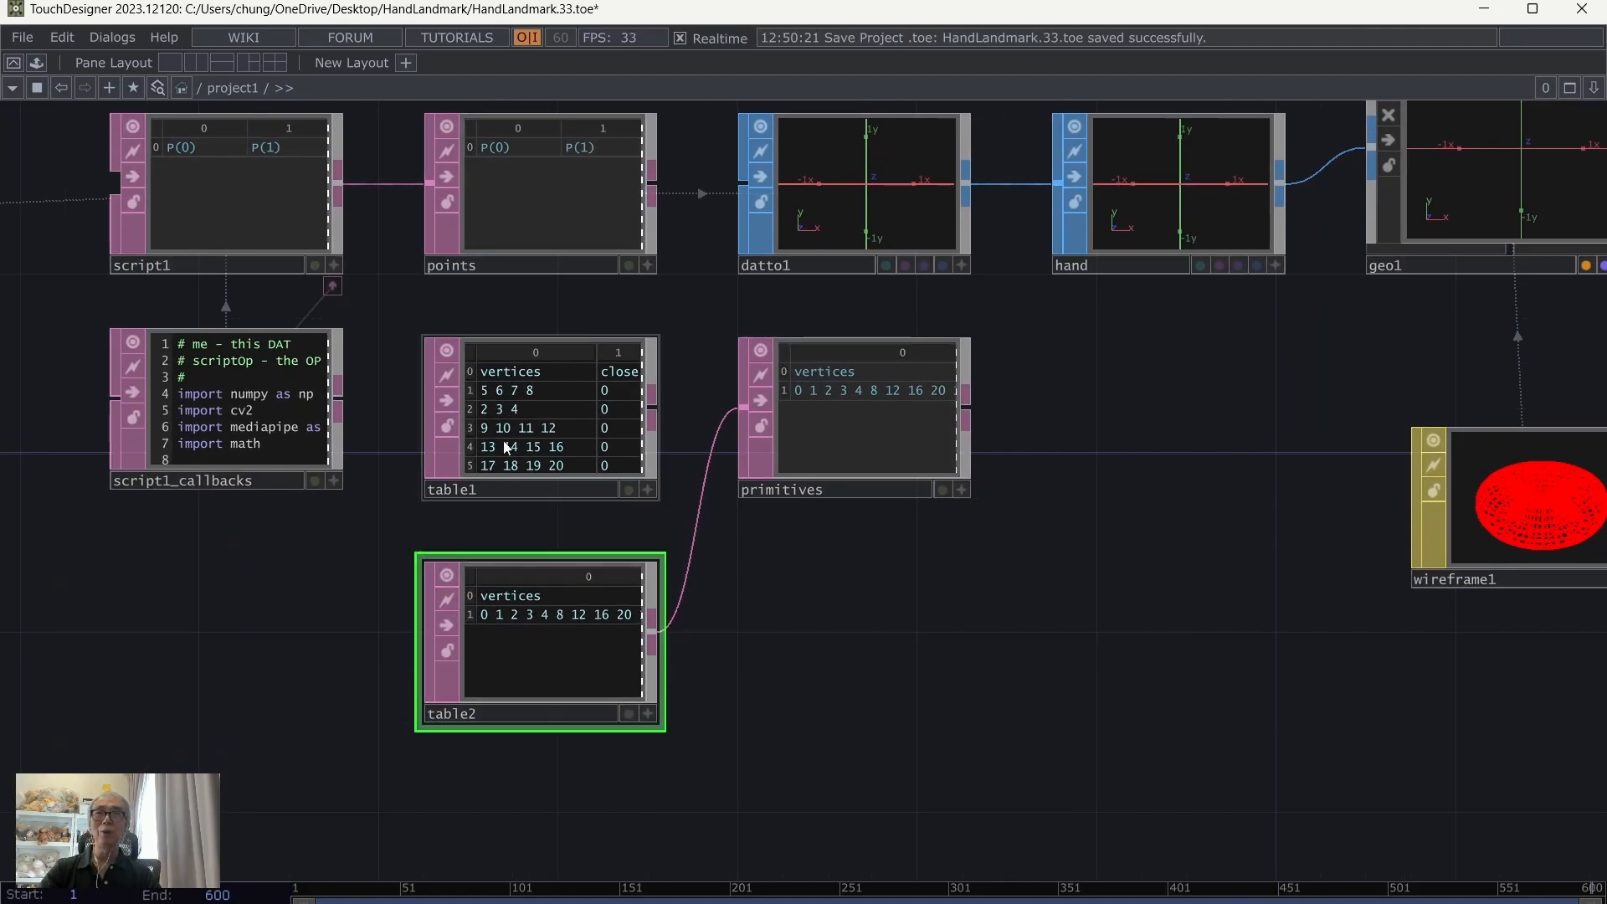
pyautogui.click(523, 389)
pyautogui.moveTo(867, 404); pyautogui.dragTo(1047, 403)
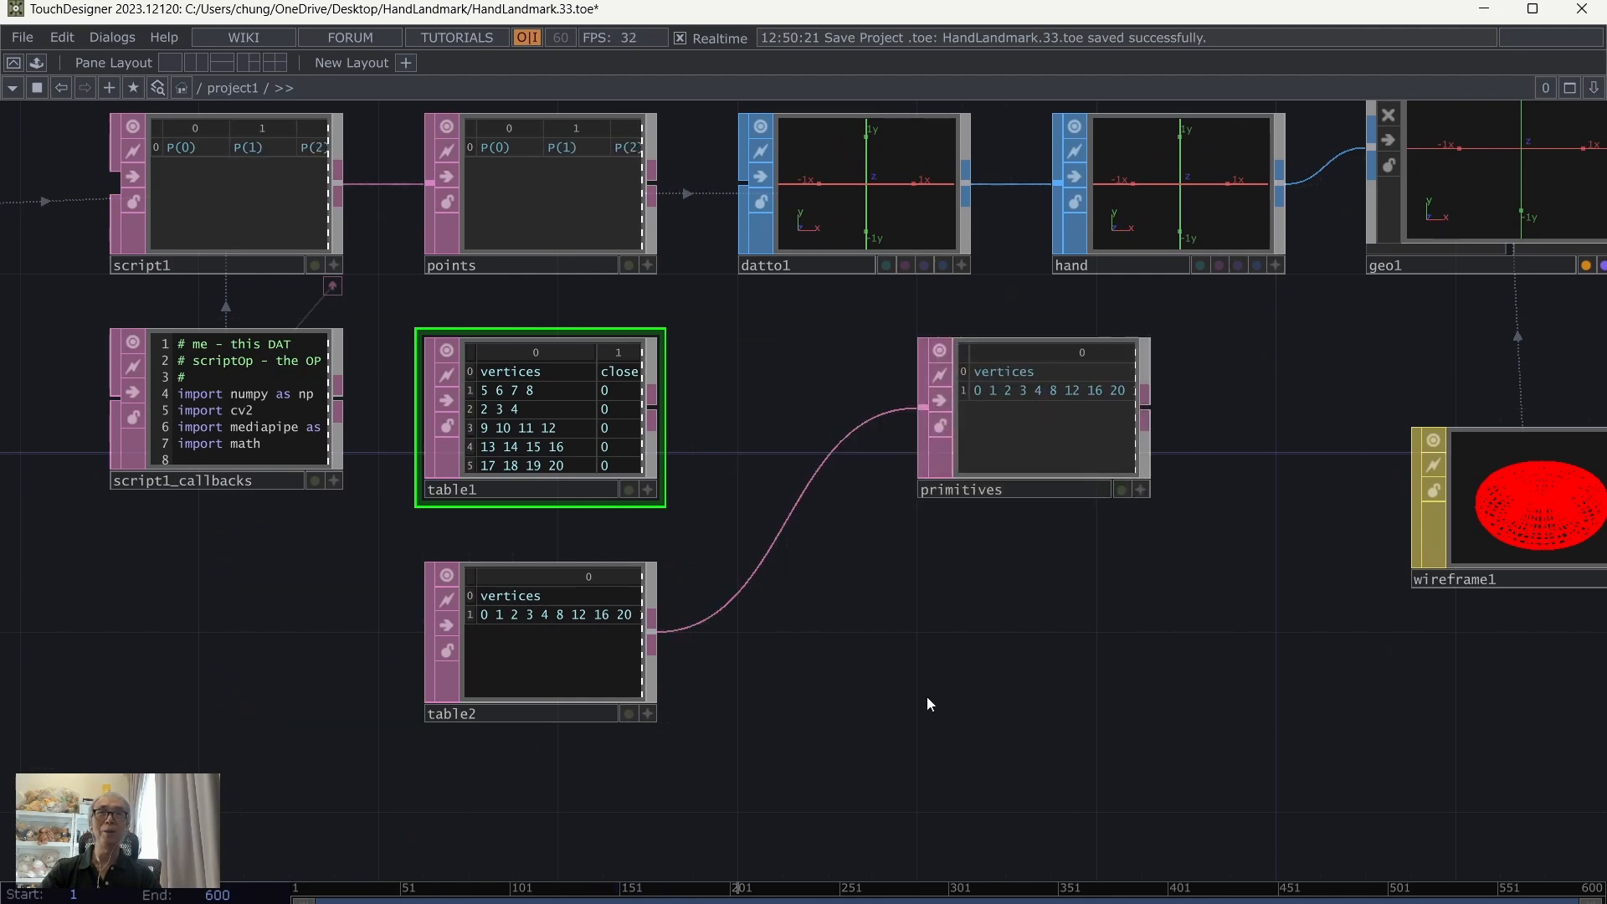
pyautogui.moveTo(933, 699); pyautogui.dragTo(900, 606)
pyautogui.press('Tab')
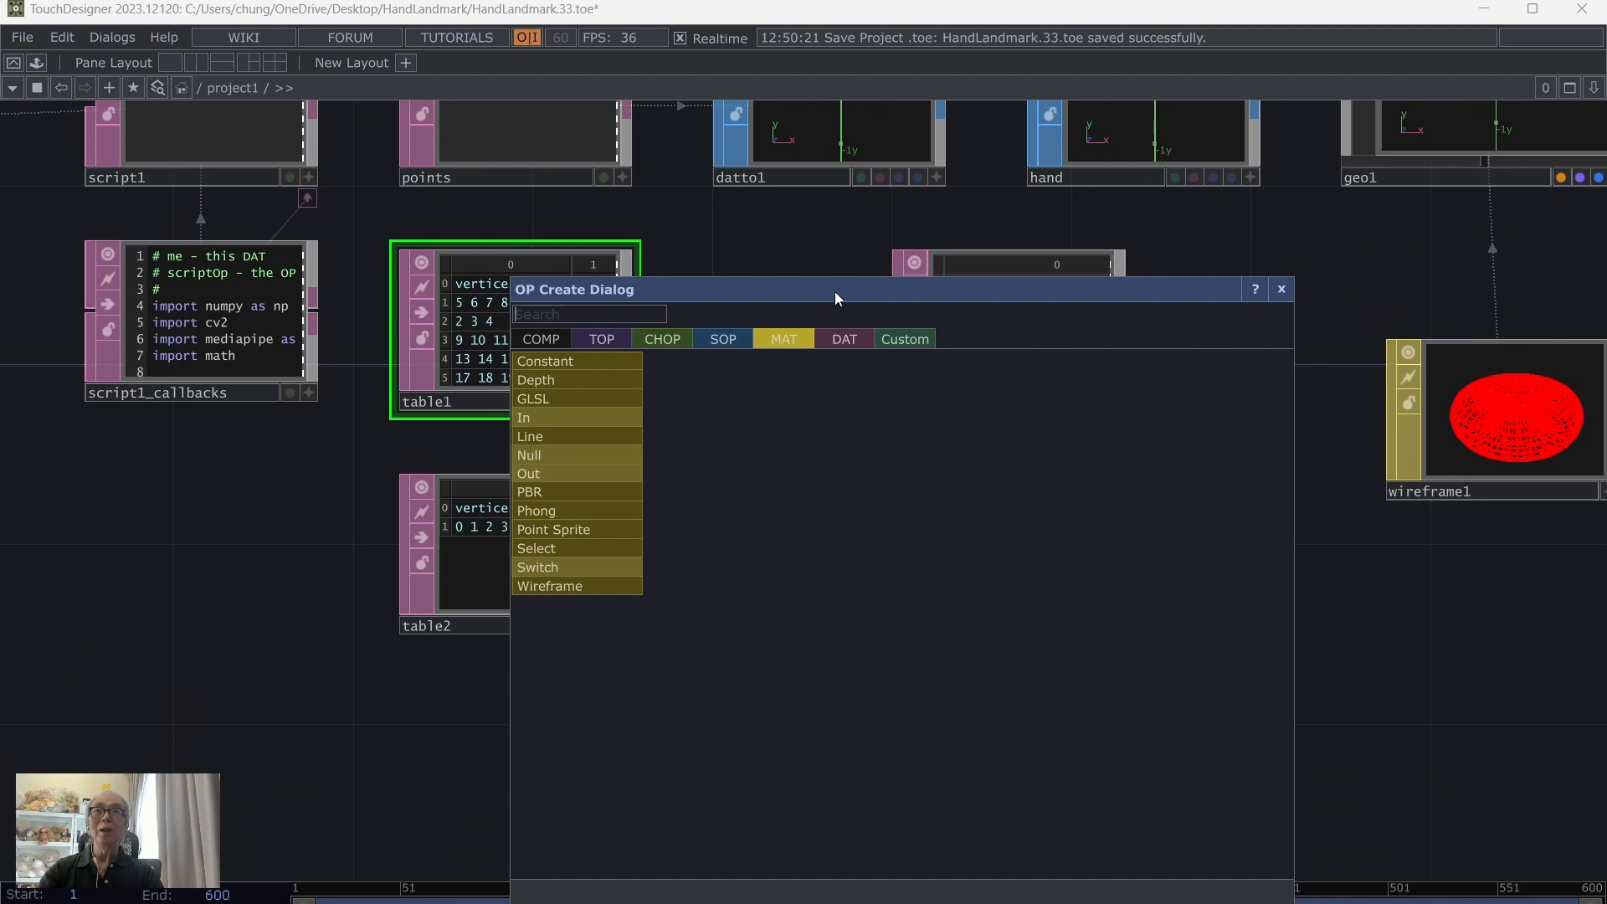
pyautogui.click(711, 338)
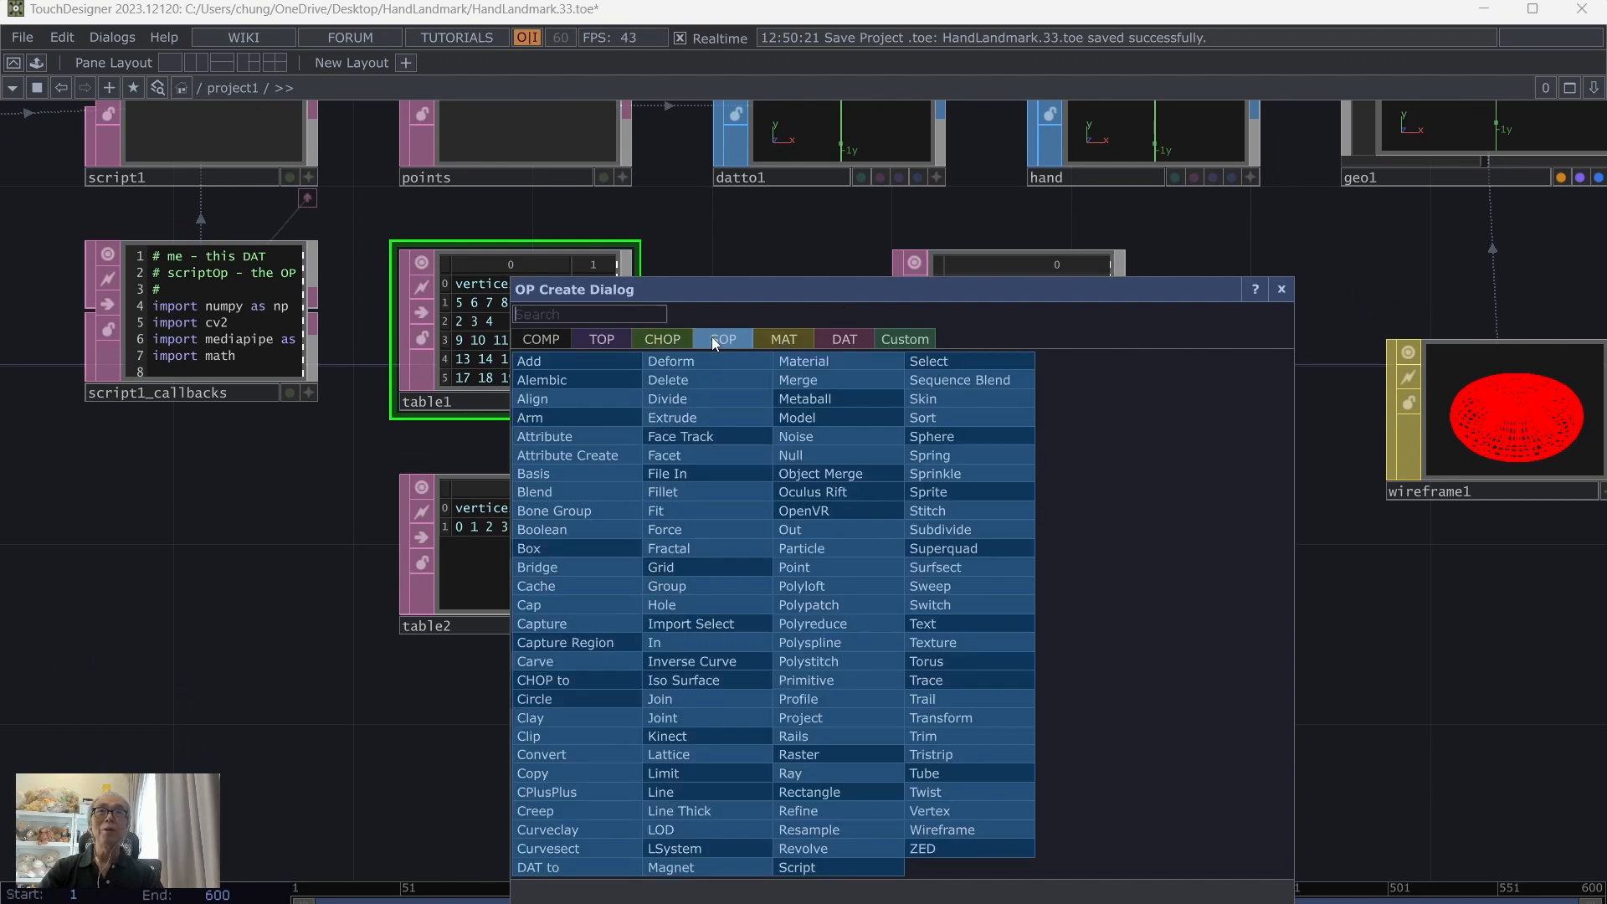
pyautogui.click(850, 339)
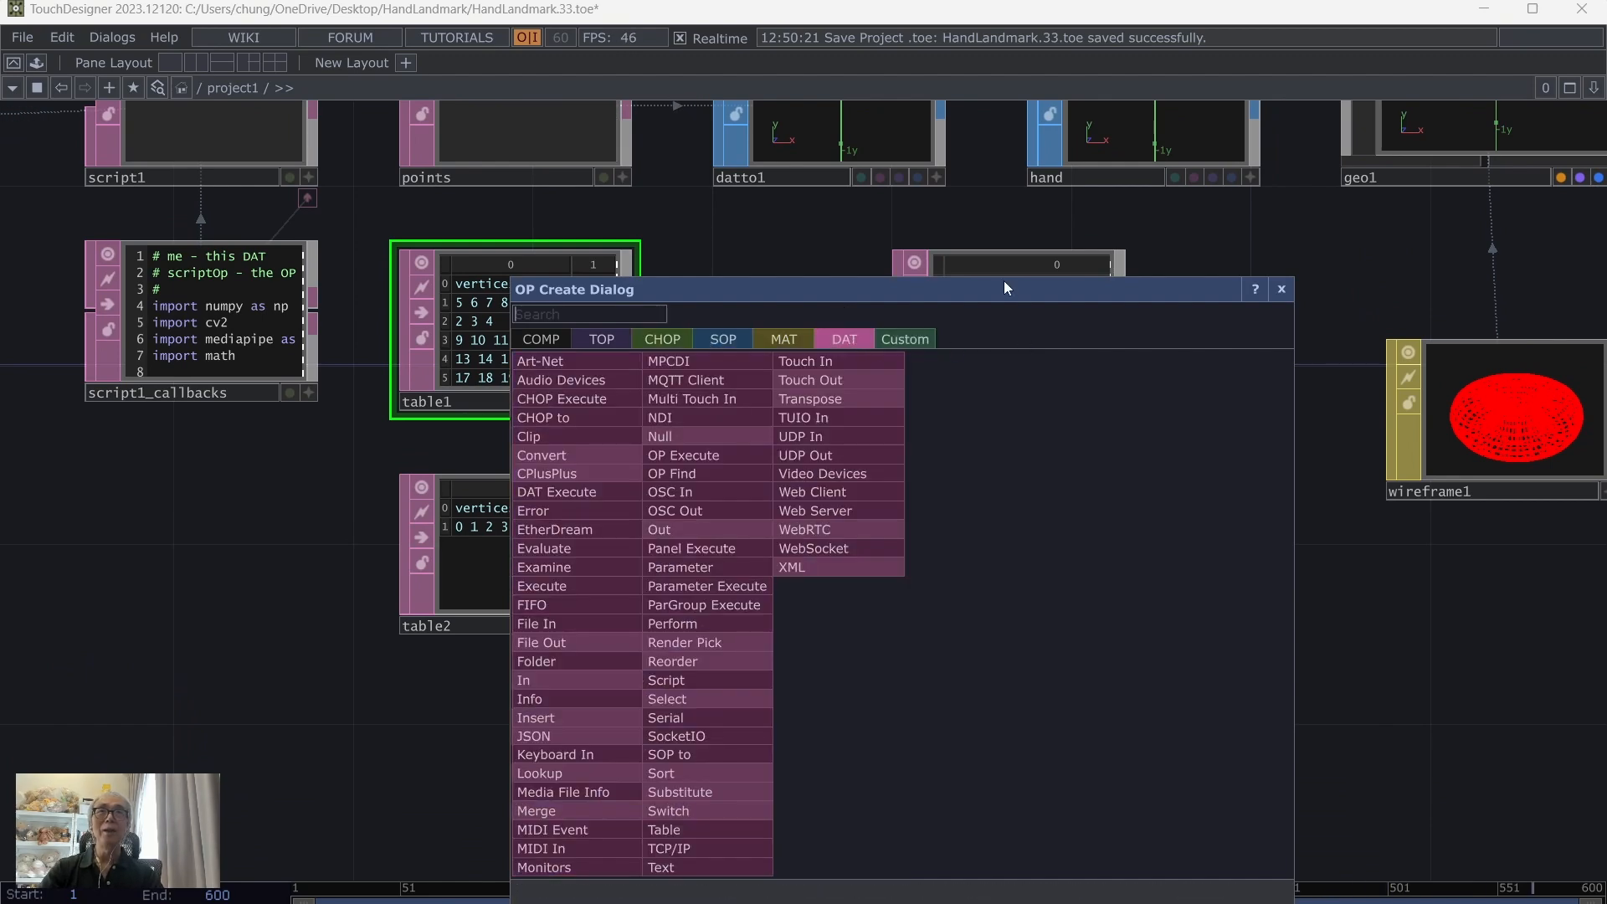
pyautogui.moveTo(1003, 280); pyautogui.dragTo(1129, 192)
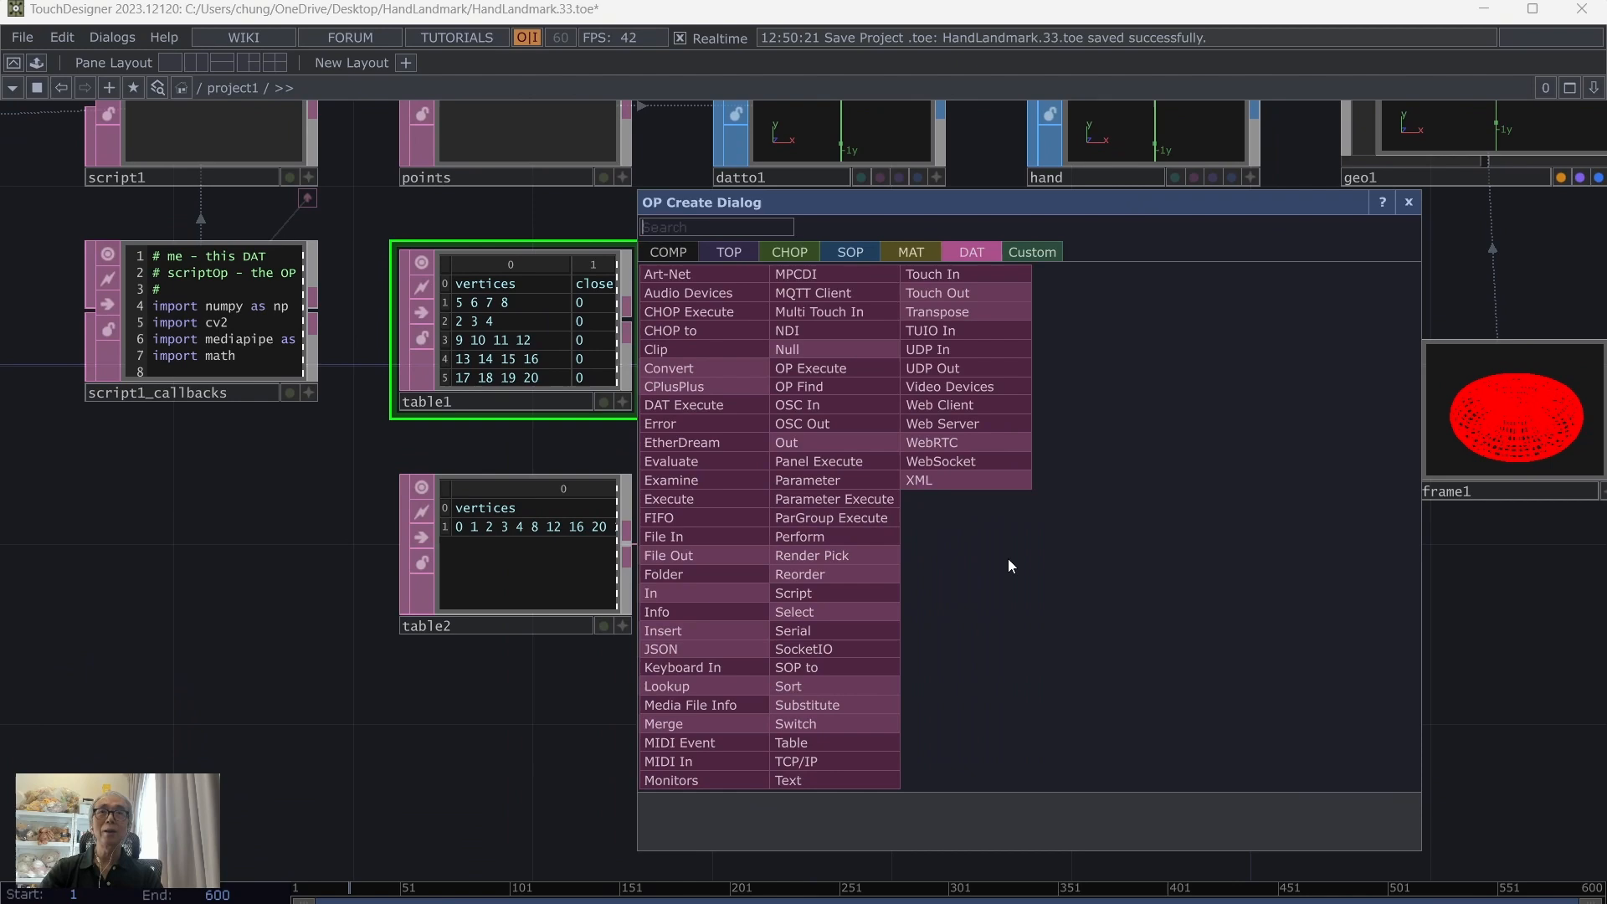
pyautogui.click(827, 728)
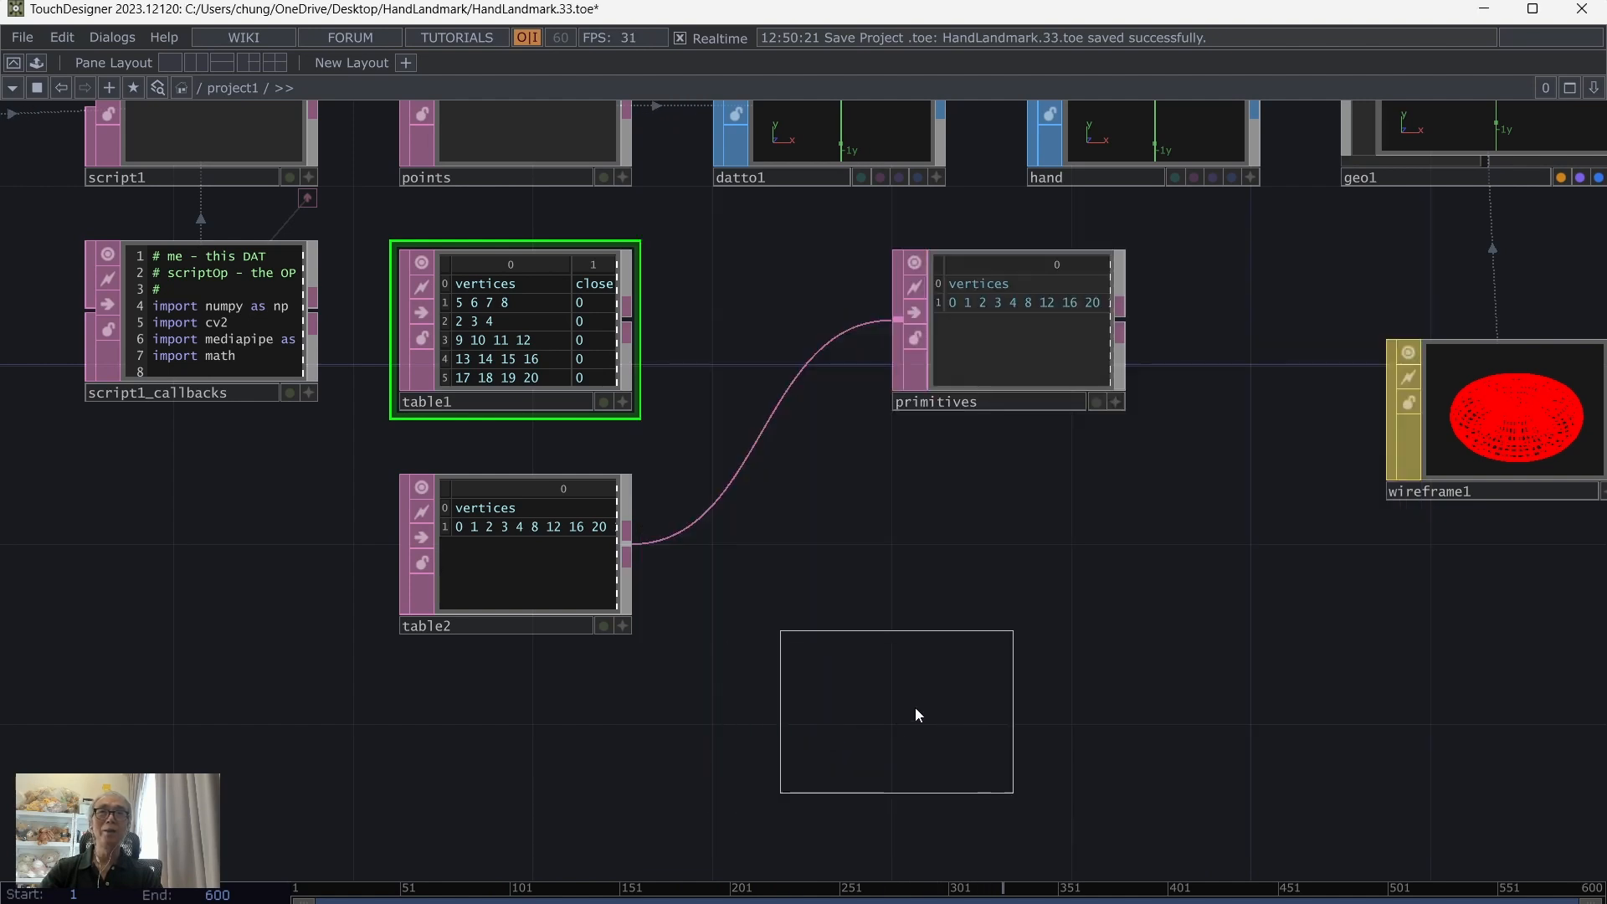
pyautogui.click(917, 698)
# Step: Move table2 out of the way and disconnect its wire to the primitives operator
pyautogui.moveTo(514, 490); pyautogui.dragTo(427, 626)
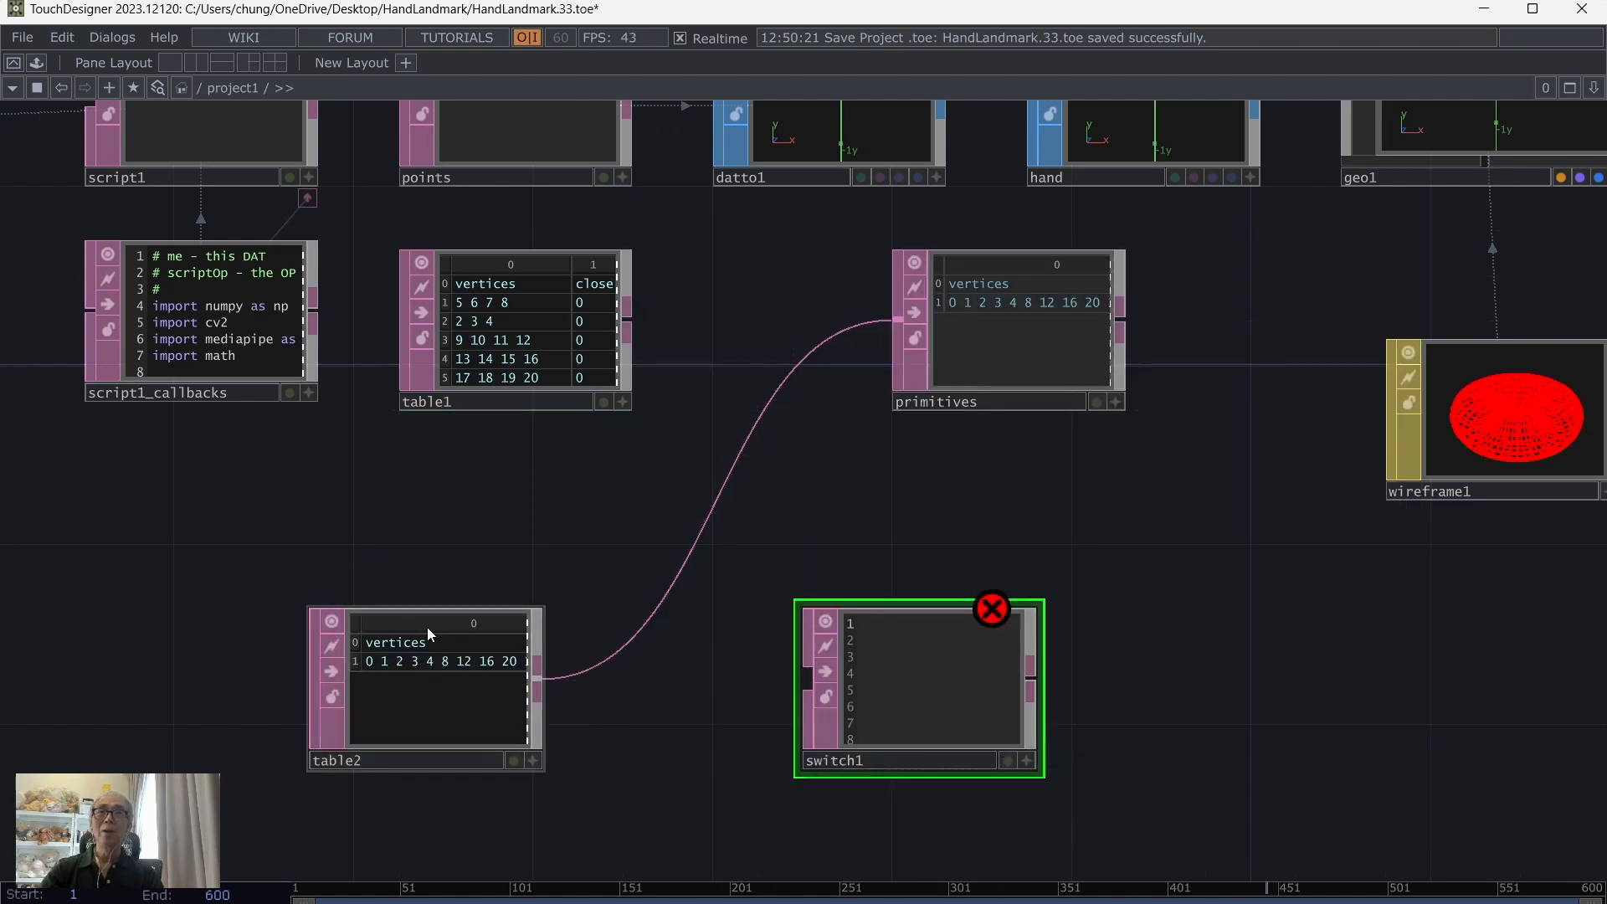
pyautogui.rightClick(683, 567)
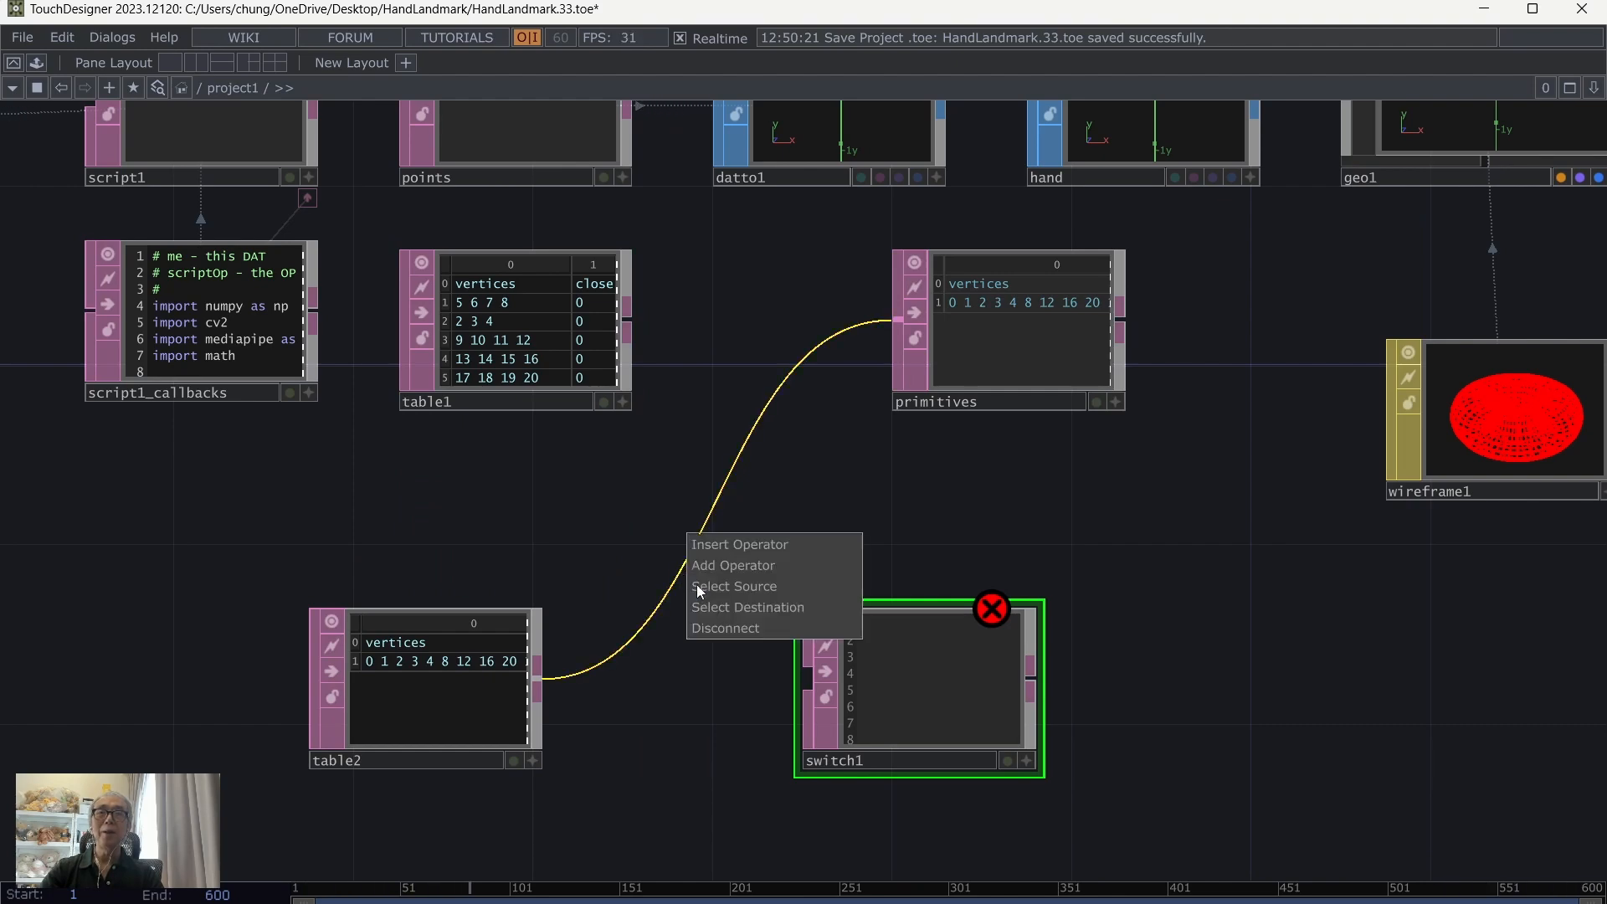
pyautogui.click(750, 635)
# Step: Wire table1 as the first and table2 as the second input of switch1, with table2 placed back under table1
pyautogui.moveTo(631, 325); pyautogui.dragTo(746, 678)
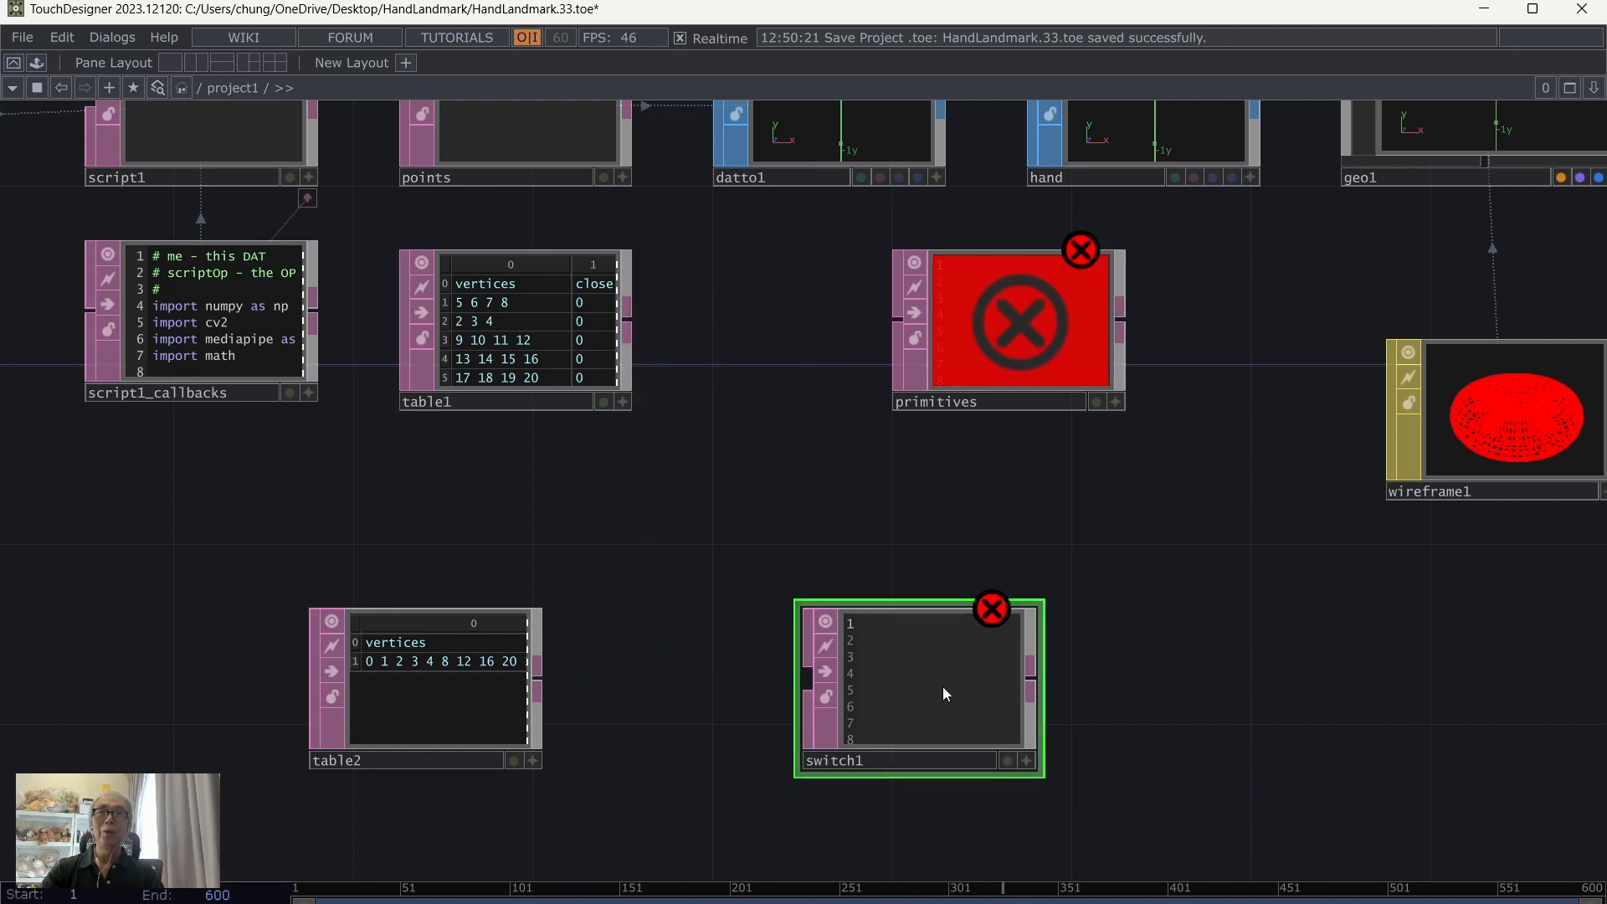
pyautogui.moveTo(942, 686); pyautogui.dragTo(943, 597)
pyautogui.moveTo(633, 331); pyautogui.dragTo(805, 585)
pyautogui.moveTo(538, 679); pyautogui.dragTo(808, 596)
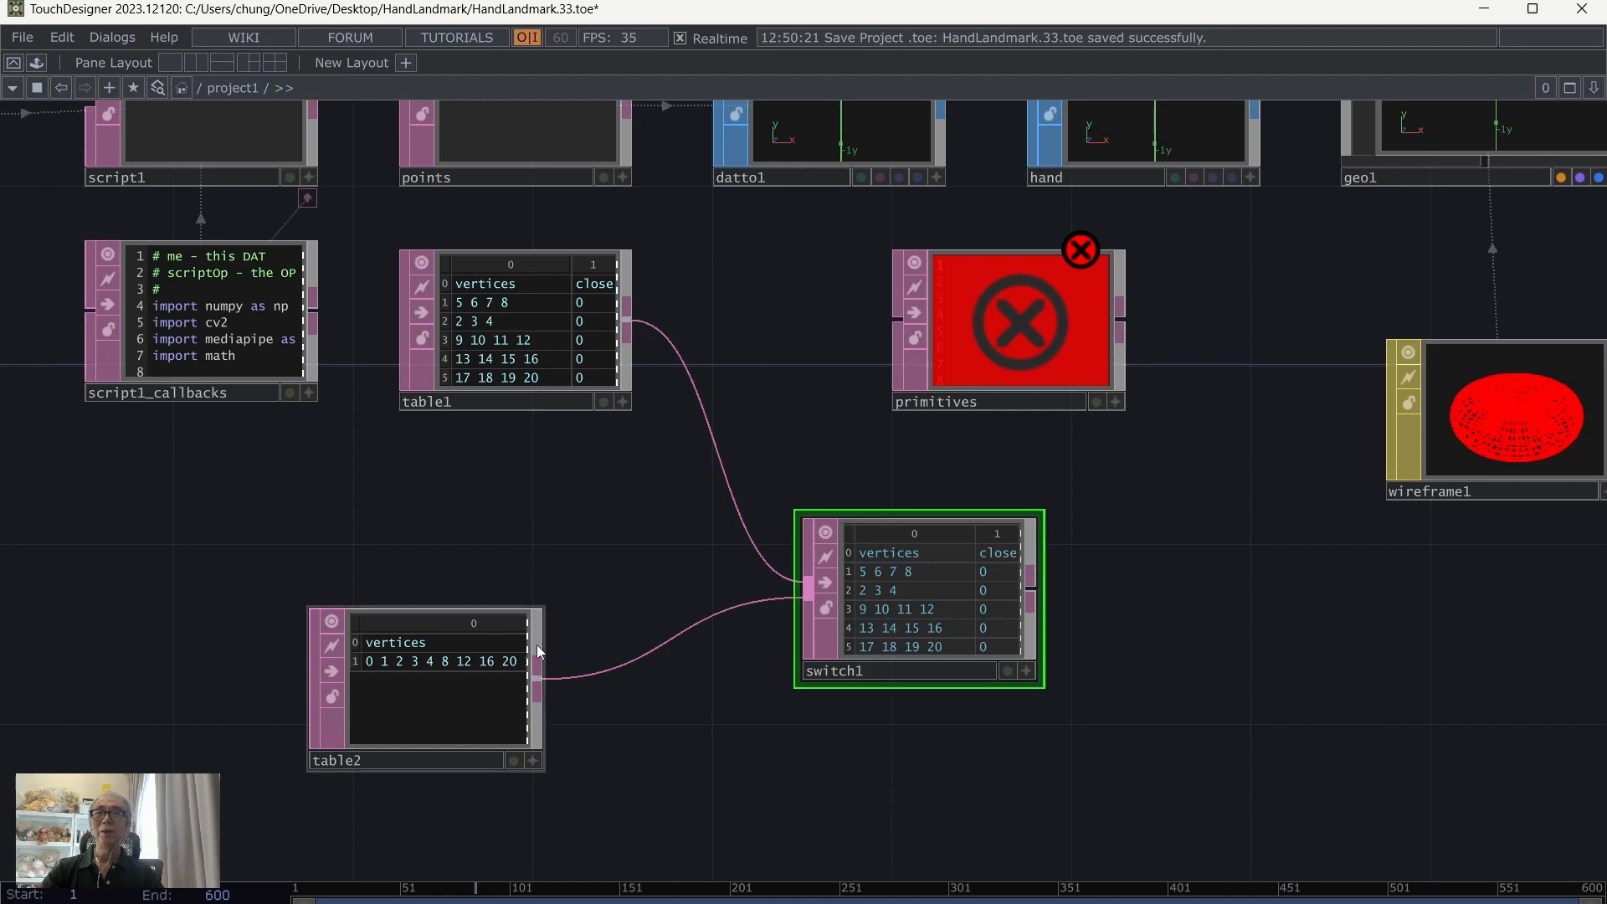
pyautogui.moveTo(444, 668); pyautogui.dragTo(535, 534)
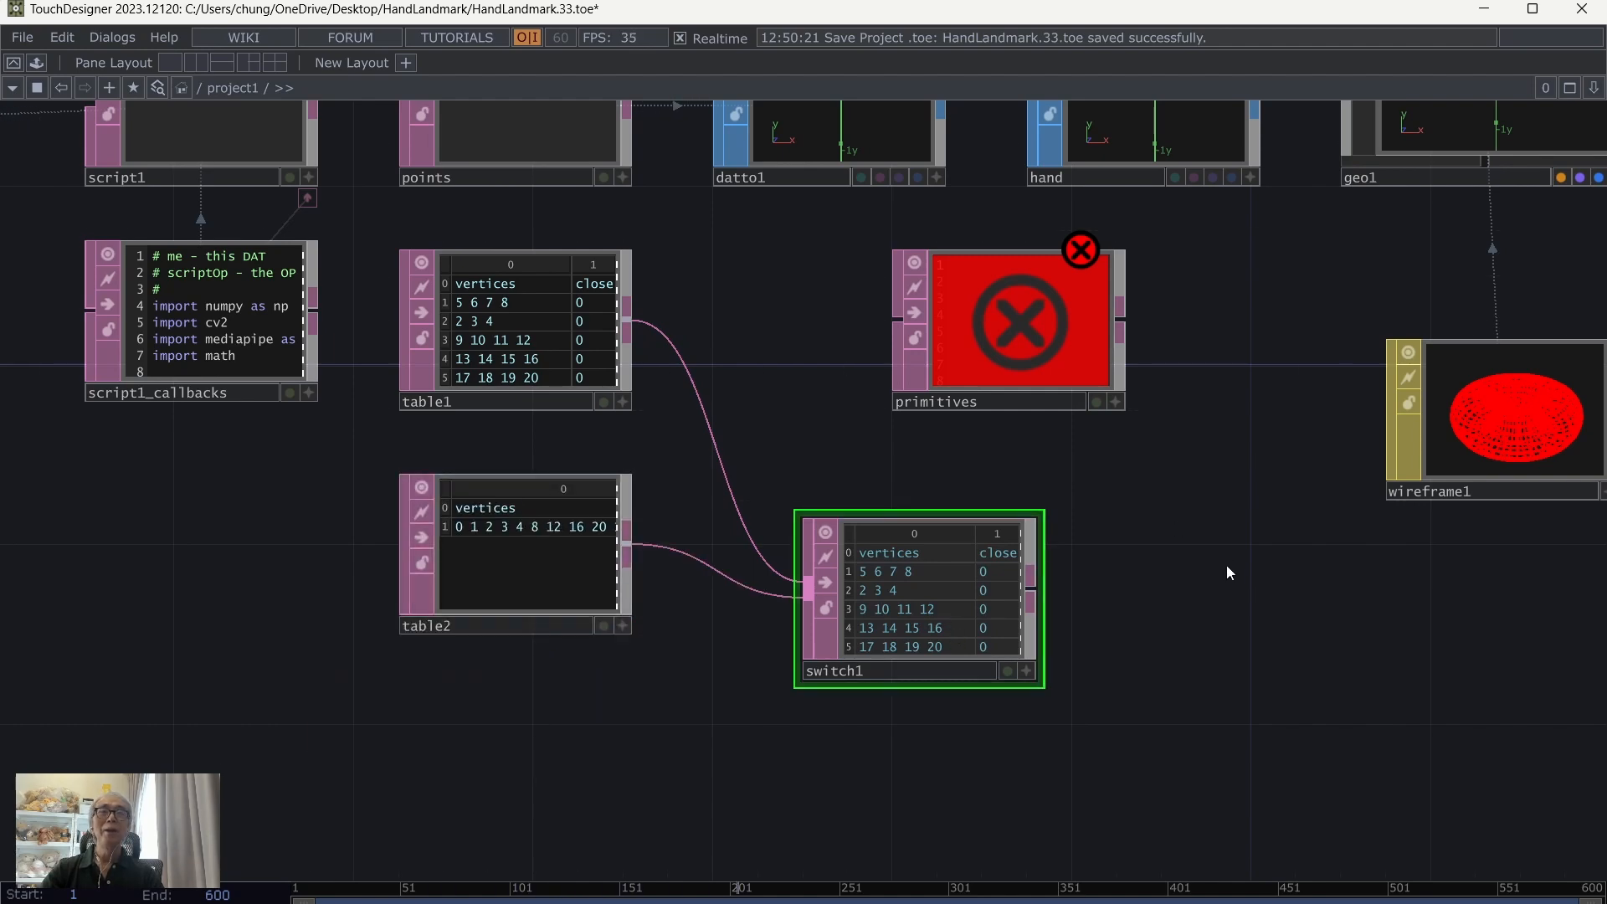
# Step: Connect switch1's output to the primitives operator and place switch1 between table1 and primitives
pyautogui.moveTo(1227, 573); pyautogui.dragTo(964, 627)
pyautogui.moveTo(740, 405); pyautogui.dragTo(905, 425)
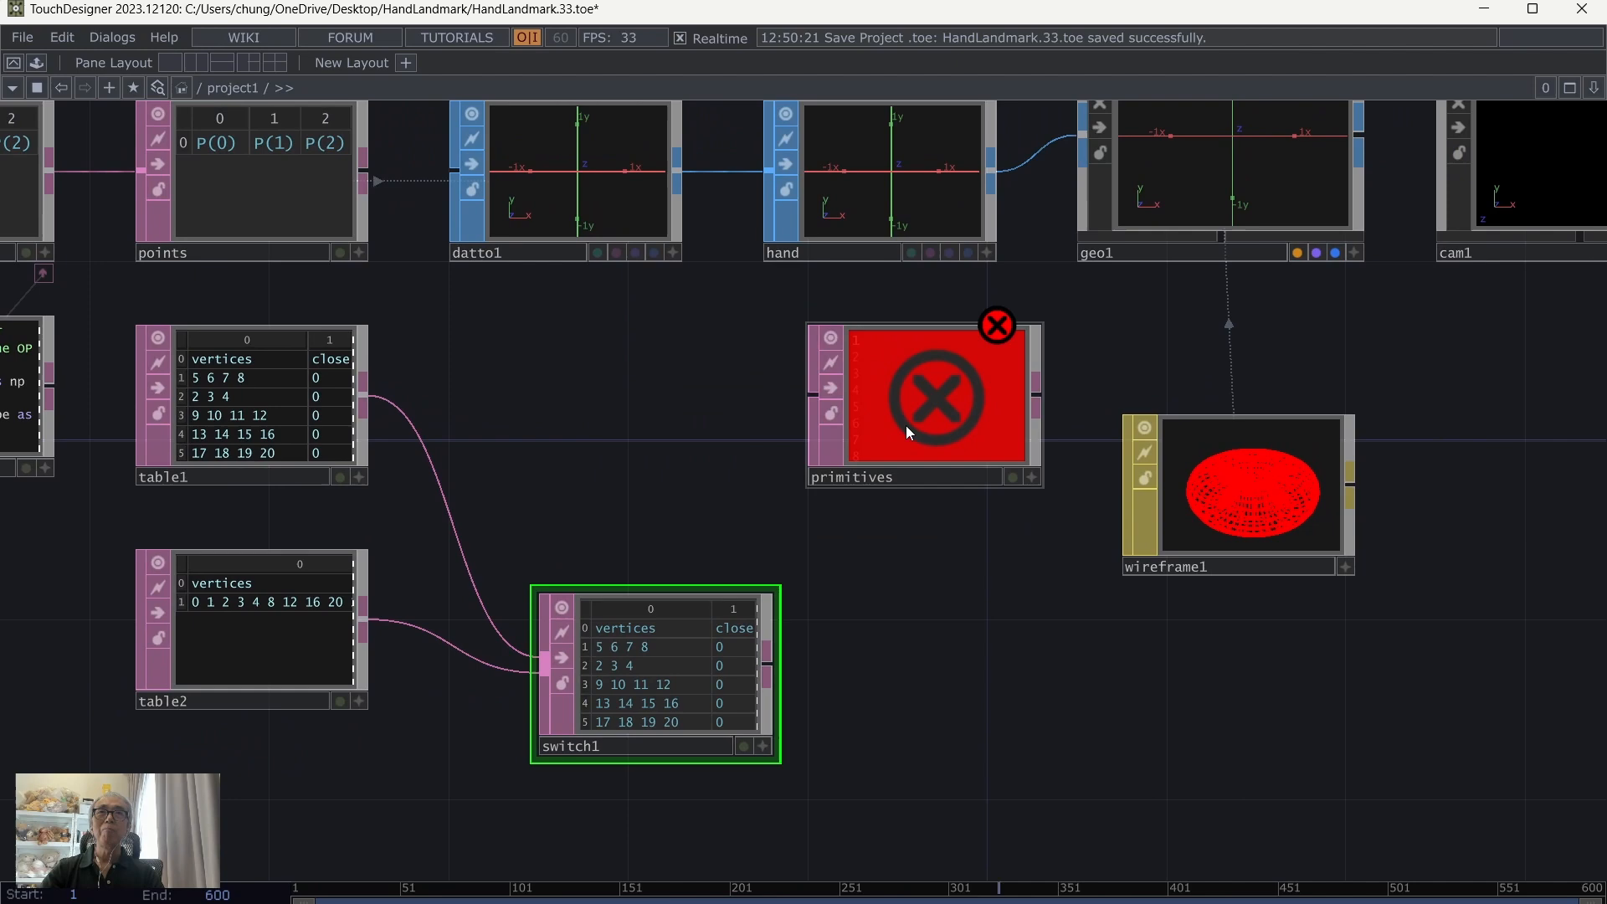
pyautogui.moveTo(688, 677); pyautogui.dragTo(813, 393)
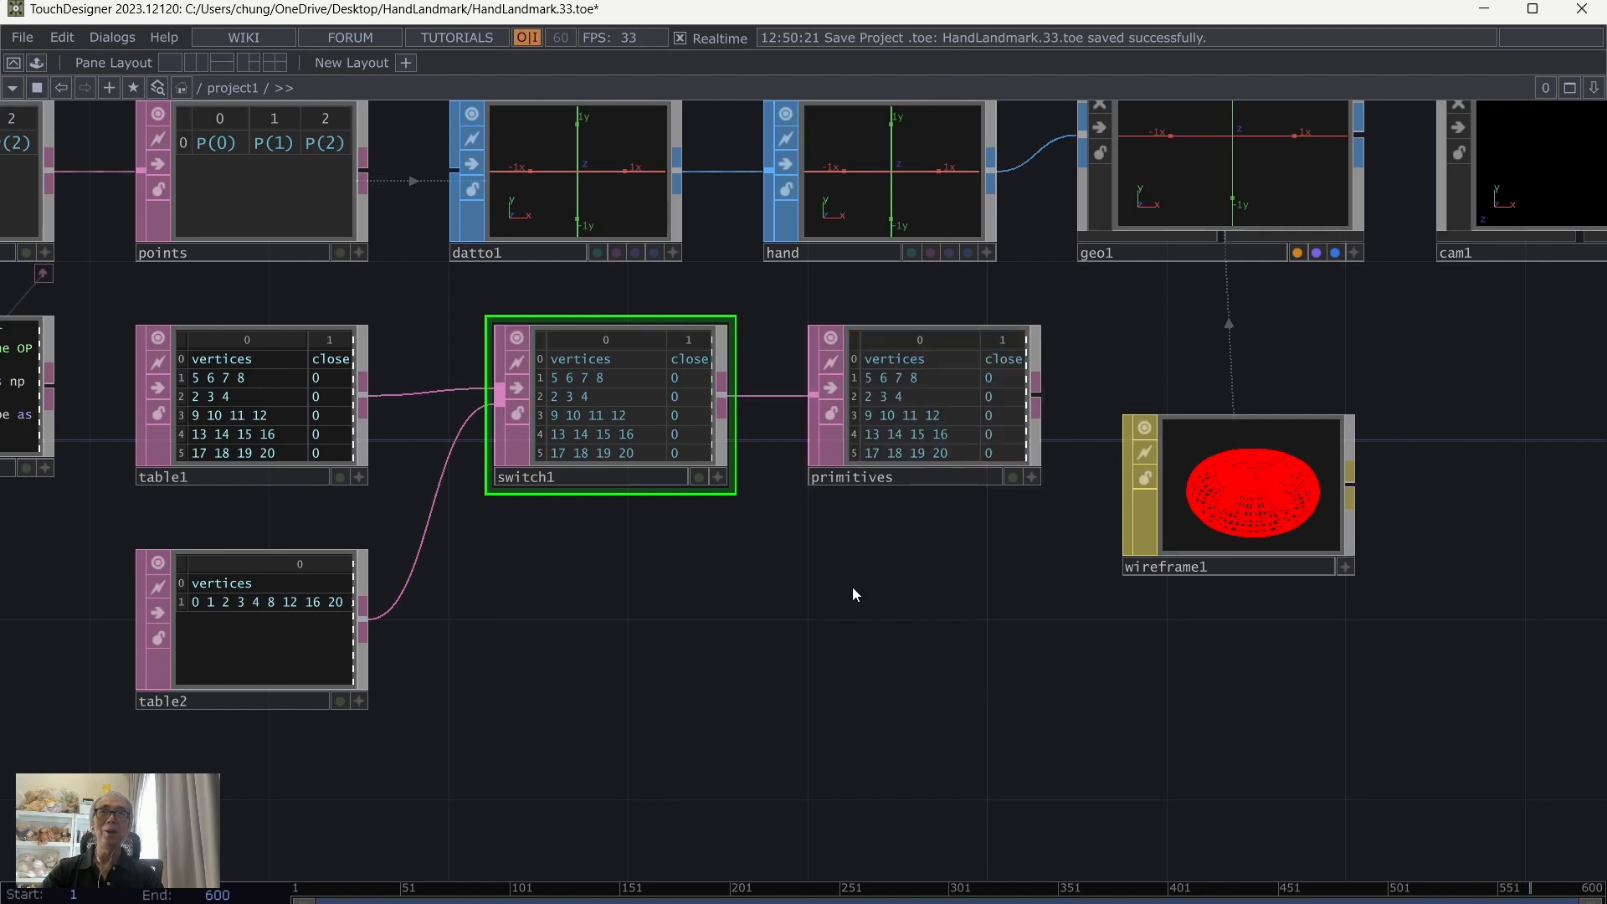
pyautogui.moveTo(852, 594); pyautogui.dragTo(790, 728)
# Step: Inspect the Points DAT and Primitives DAT references in datto1's parameters, and close the parameters again
pyautogui.click(877, 527)
pyautogui.click(524, 318)
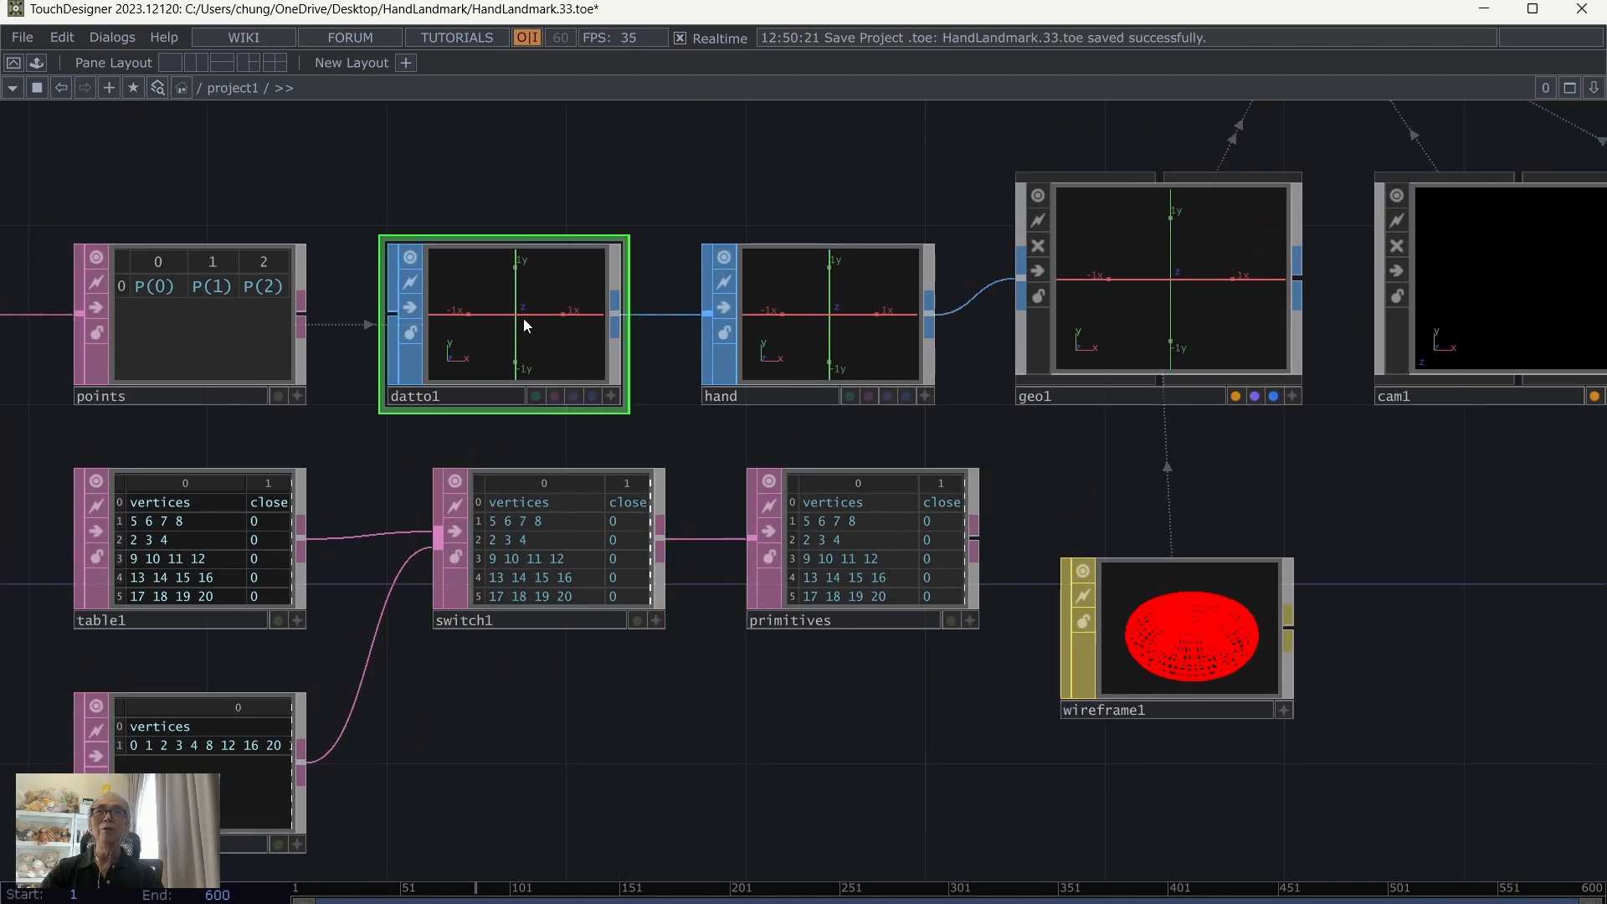
pyautogui.press('p')
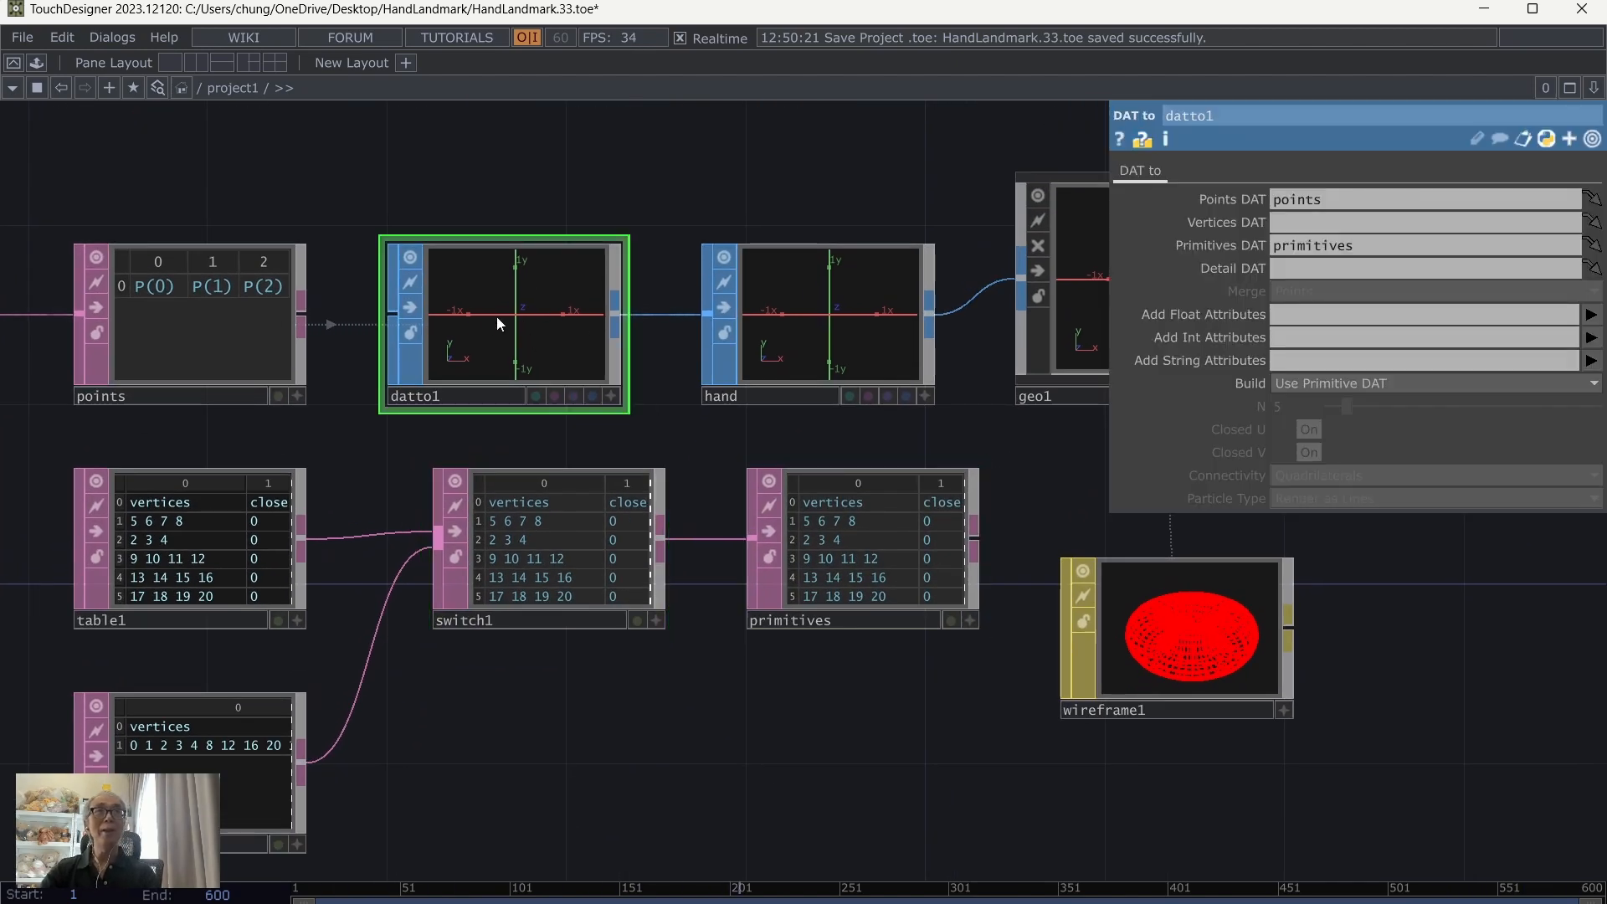
pyautogui.press('p')
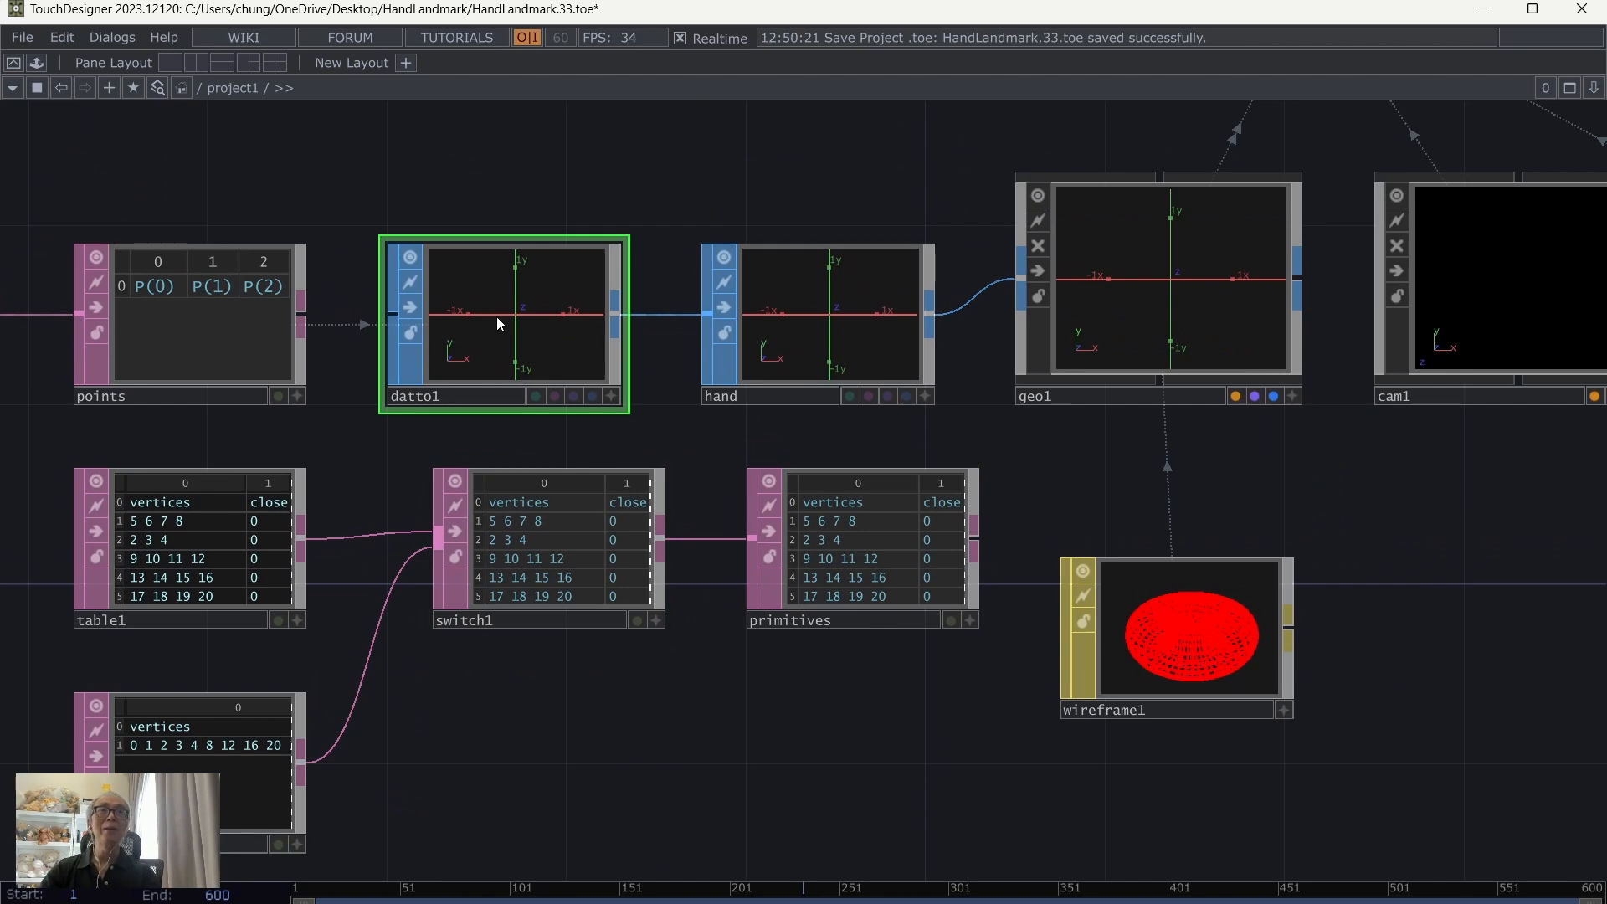
# Step: Test switch1 by setting its Index to 1 and returning it to 0
pyautogui.click(595, 553)
pyautogui.press('p')
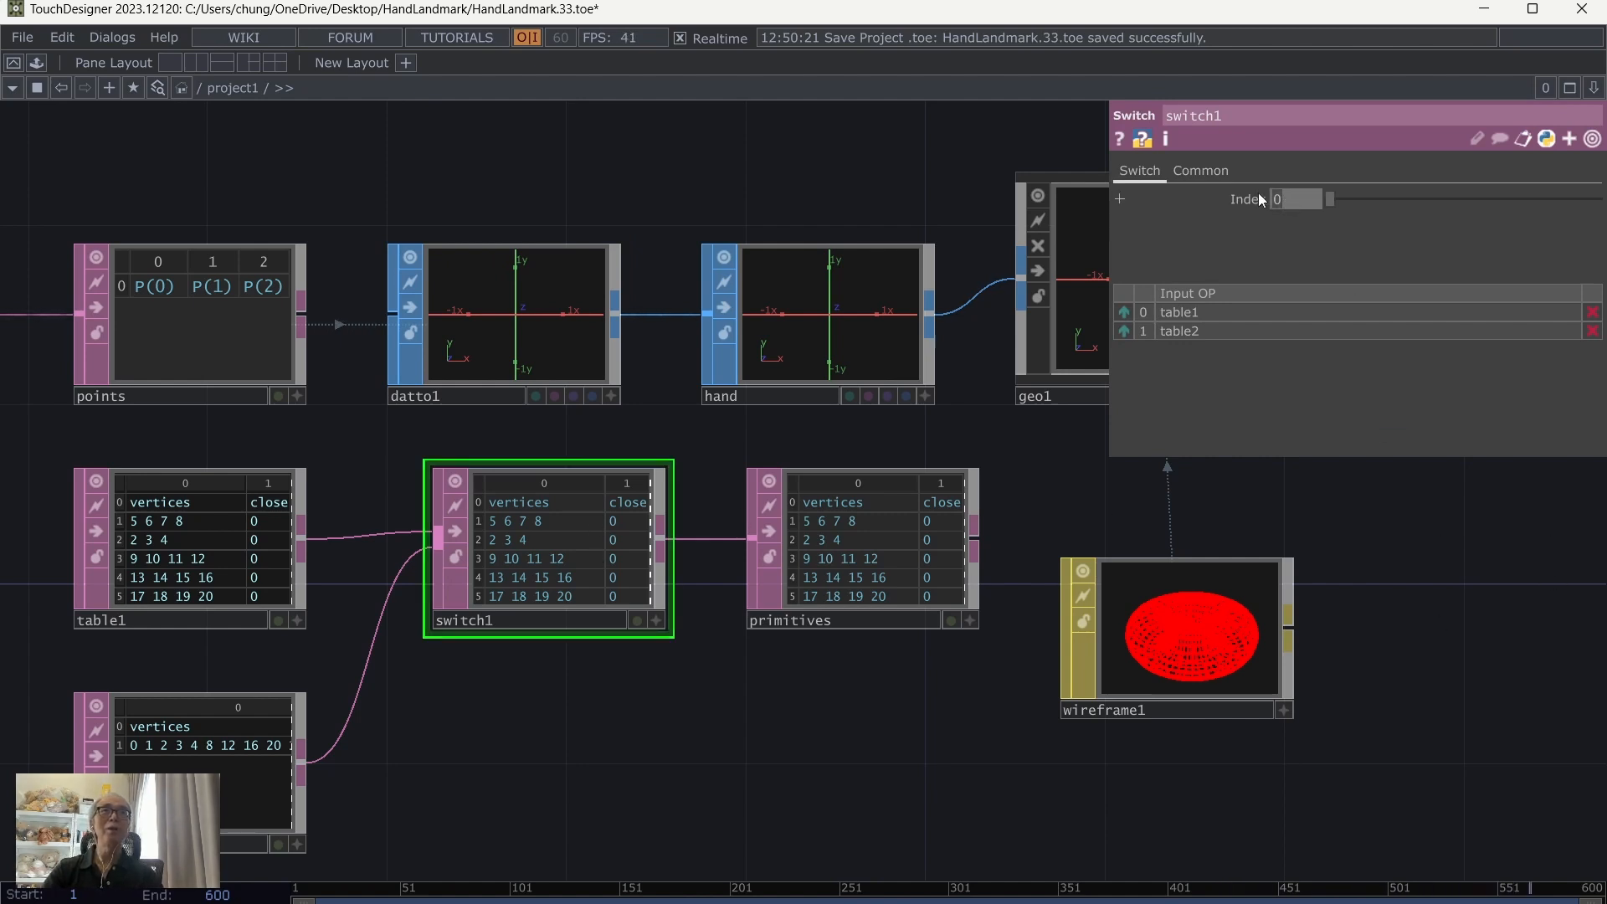
pyautogui.write('1')
pyautogui.press('Return')
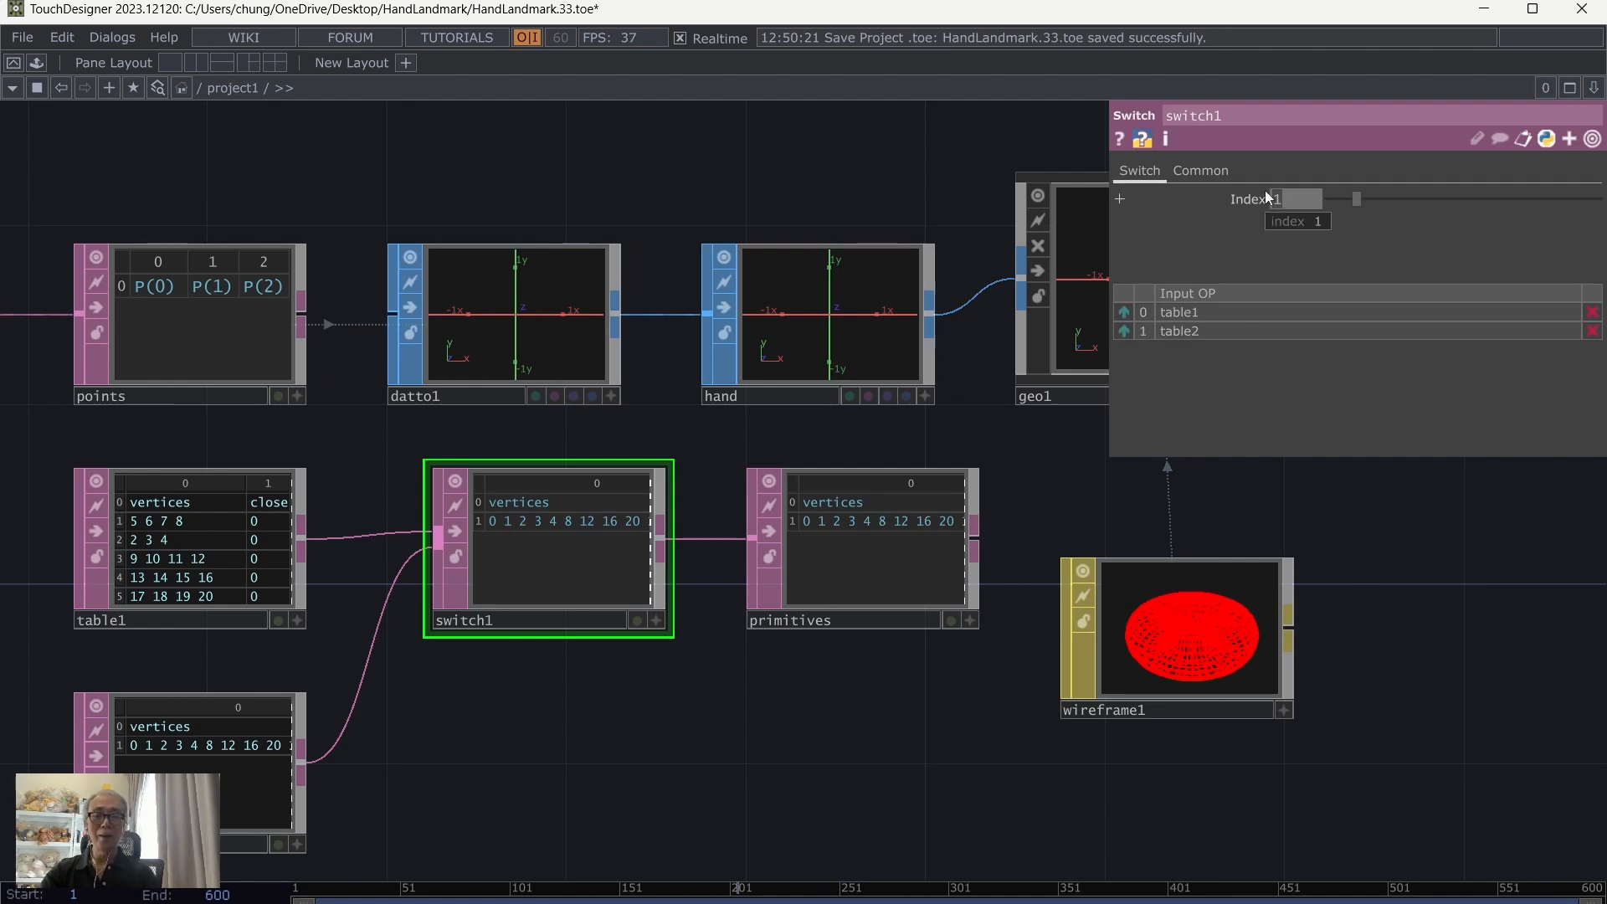
pyautogui.press('Return')
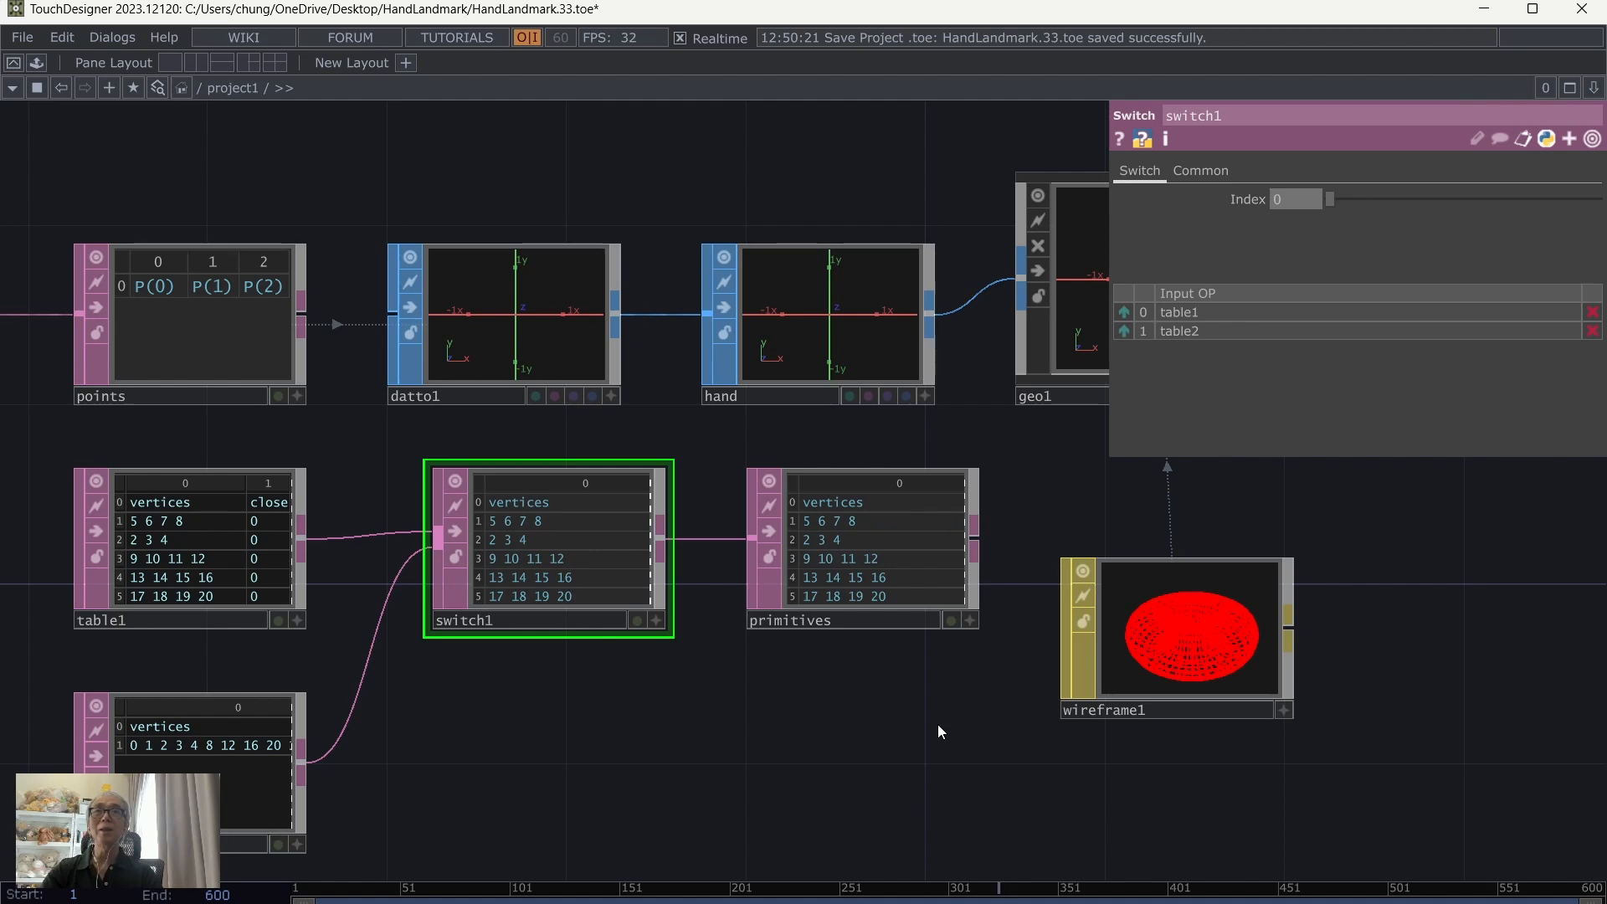
# Step: Save the project with the new switch as HandLandmark.34.toe
pyautogui.moveTo(938, 726); pyautogui.dragTo(938, 516)
pyautogui.click(22, 38)
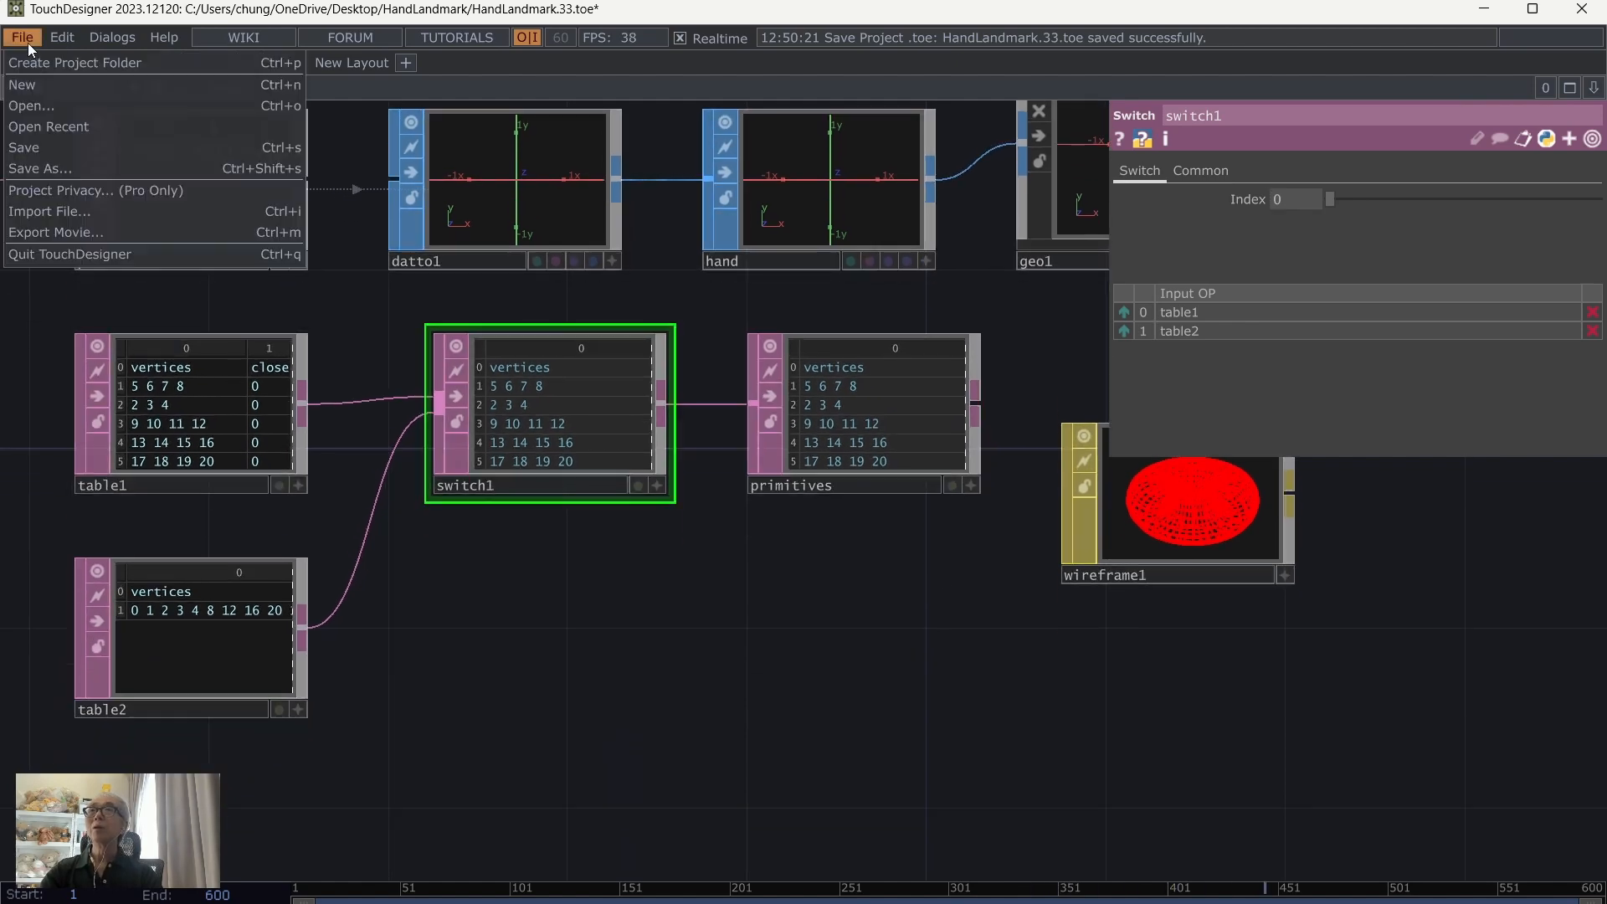
pyautogui.click(27, 146)
# Step: Copy table2 and paste a duplicate table below it
pyautogui.moveTo(546, 664); pyautogui.dragTo(663, 606)
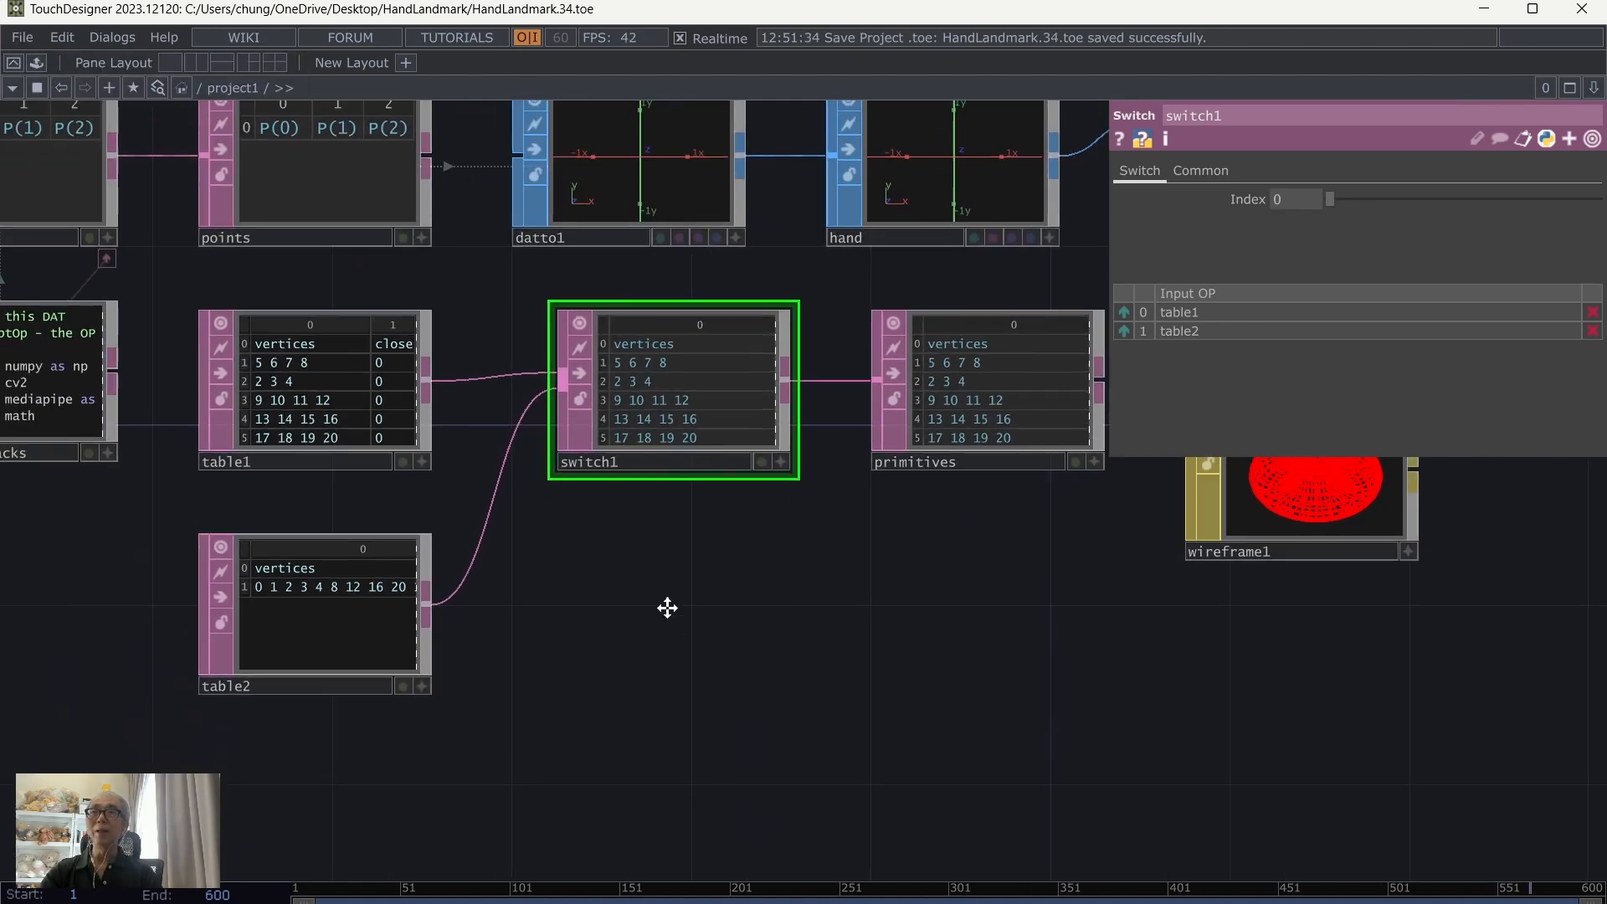
pyautogui.rightClick(319, 571)
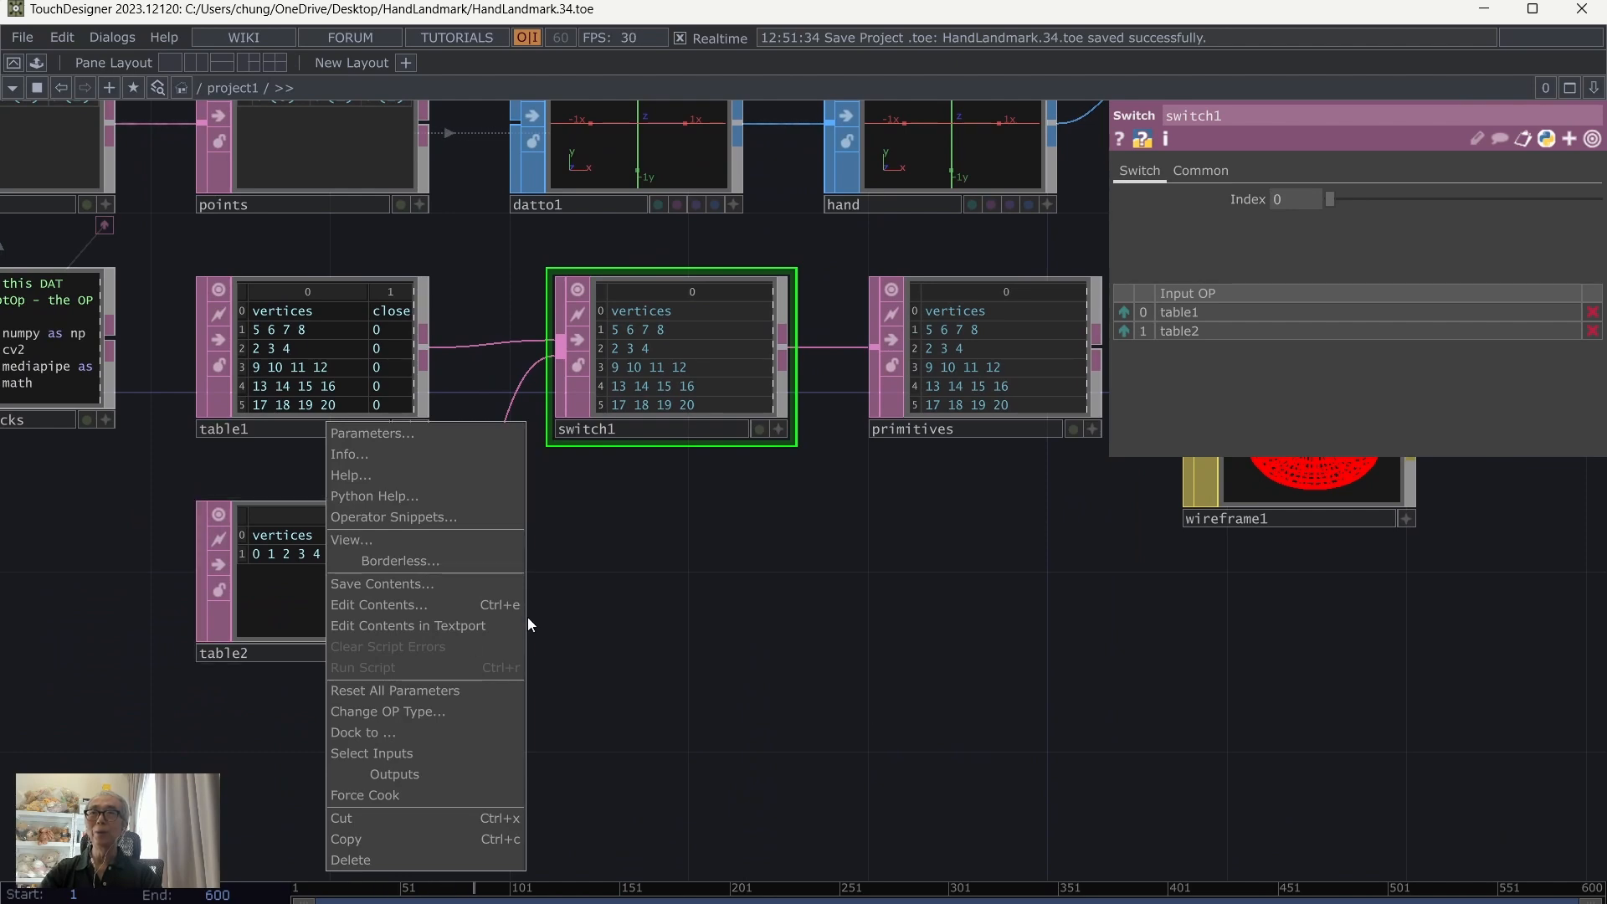
pyautogui.click(343, 585)
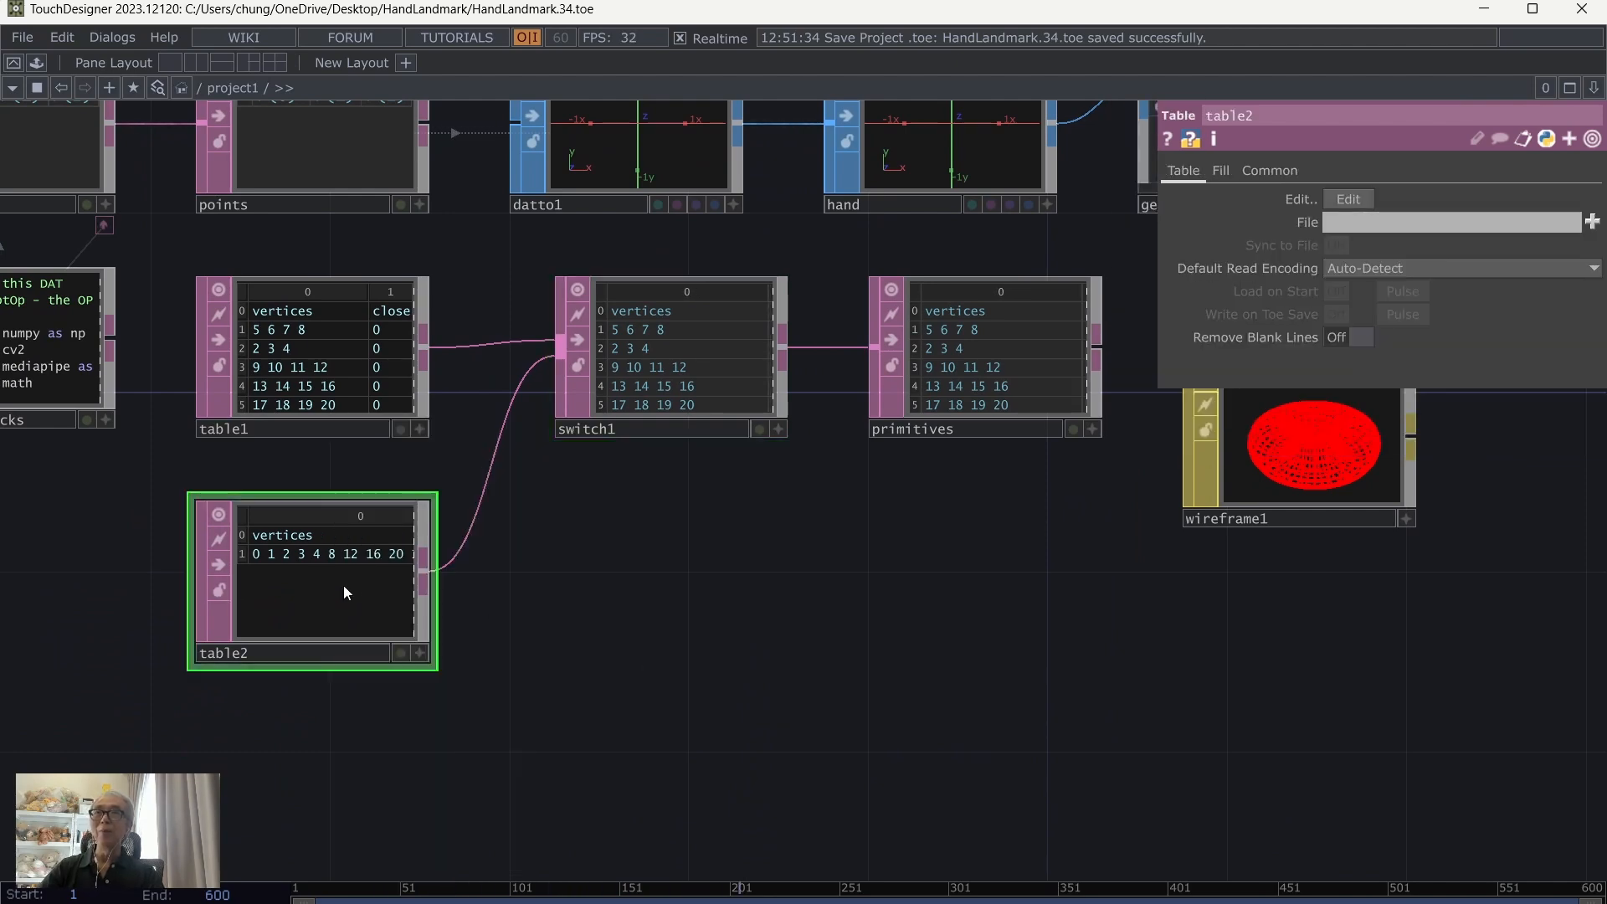
pyautogui.hotkey('ctrl', 'v')
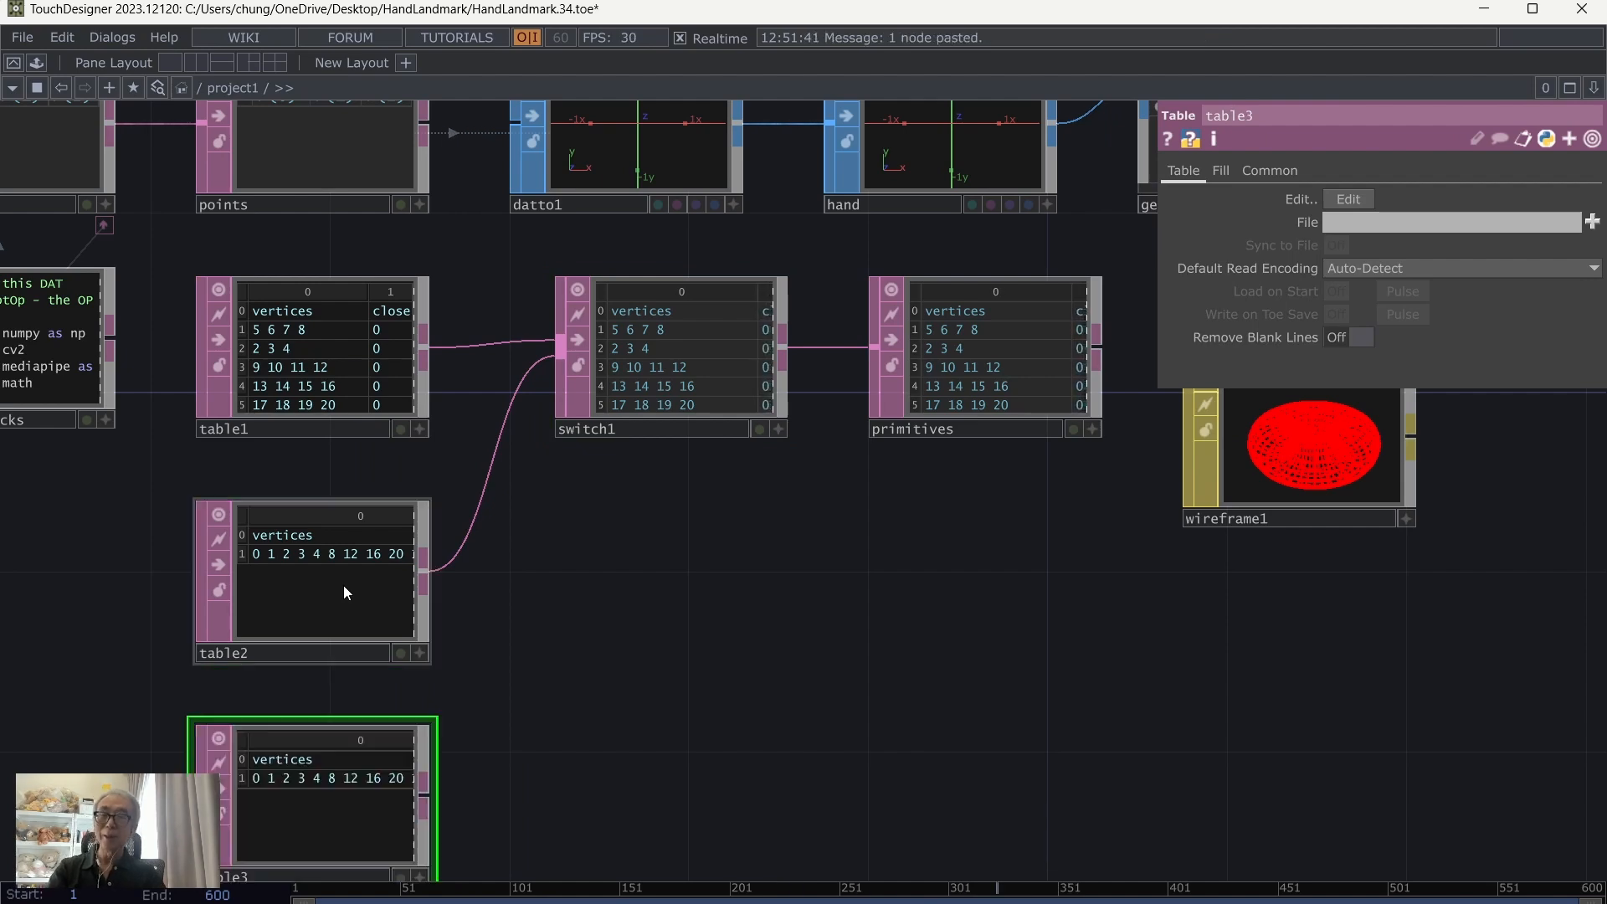
# Step: Make table3's viewer active, add two blank rows below row 1, and select row 1's vertices cell
pyautogui.moveTo(575, 723); pyautogui.dragTo(595, 626)
pyautogui.scroll(2, 686, 756)
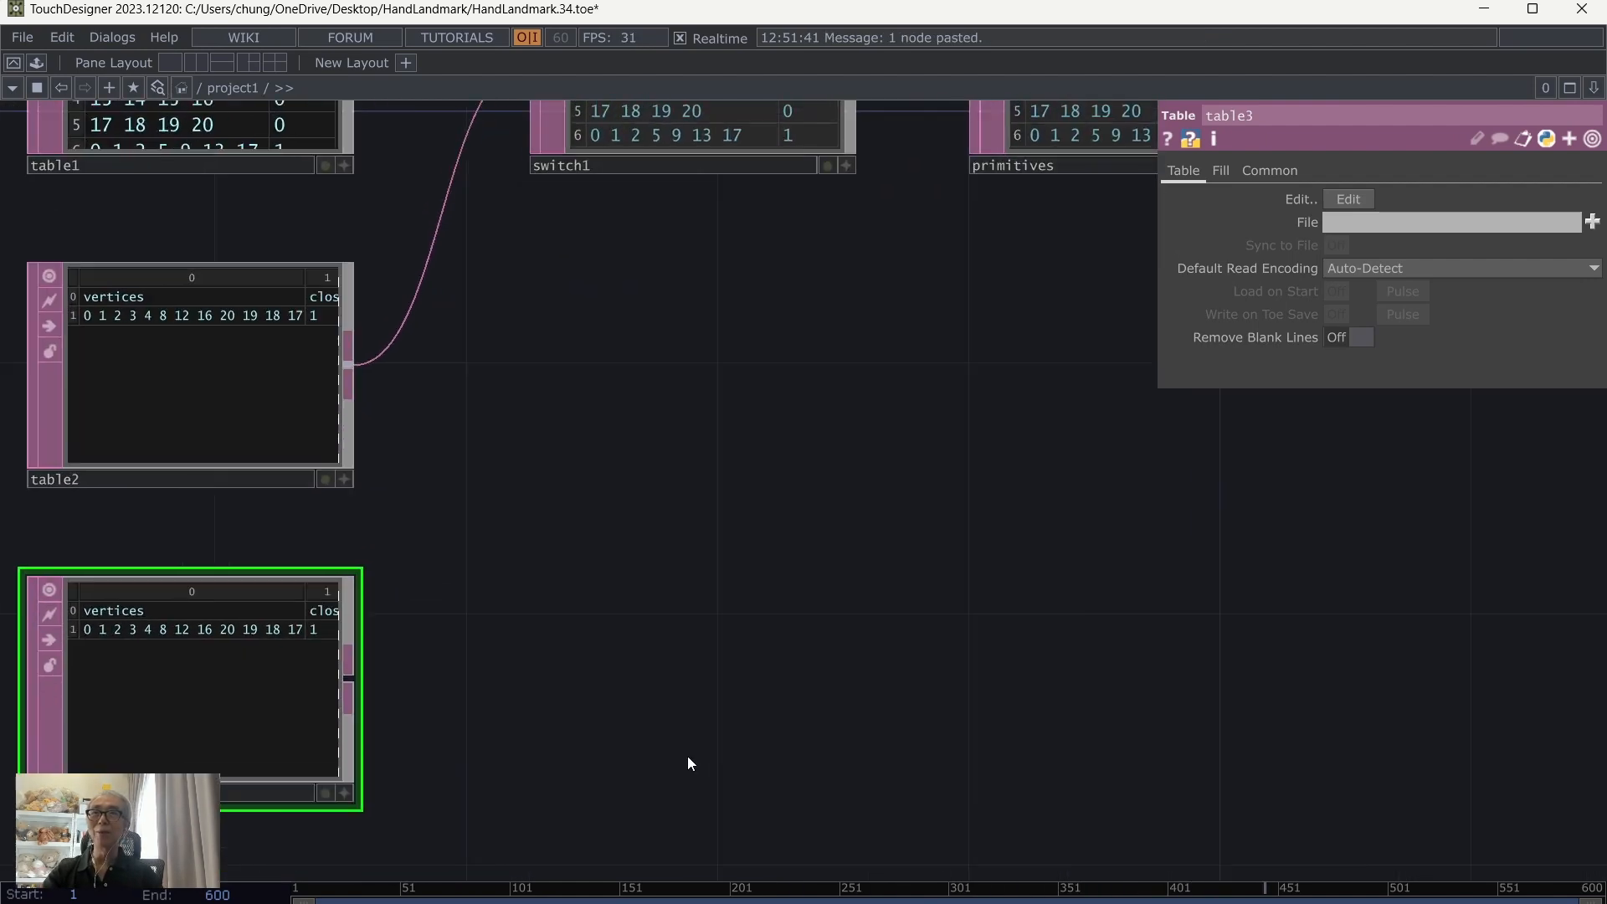
pyautogui.moveTo(691, 731); pyautogui.dragTo(897, 703)
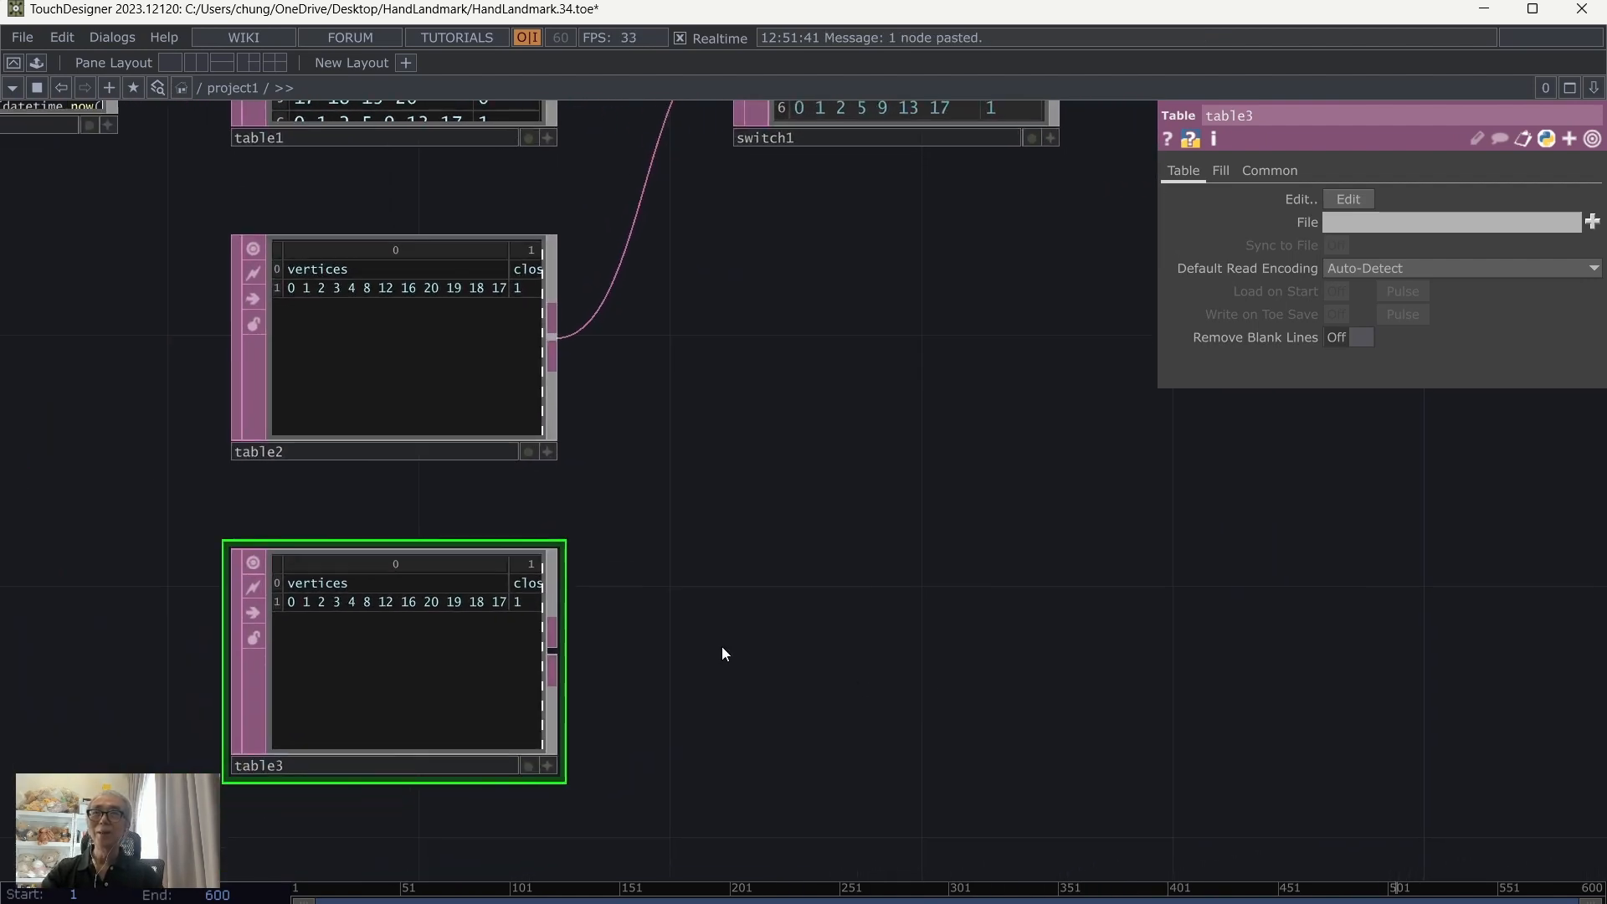
pyautogui.click(551, 764)
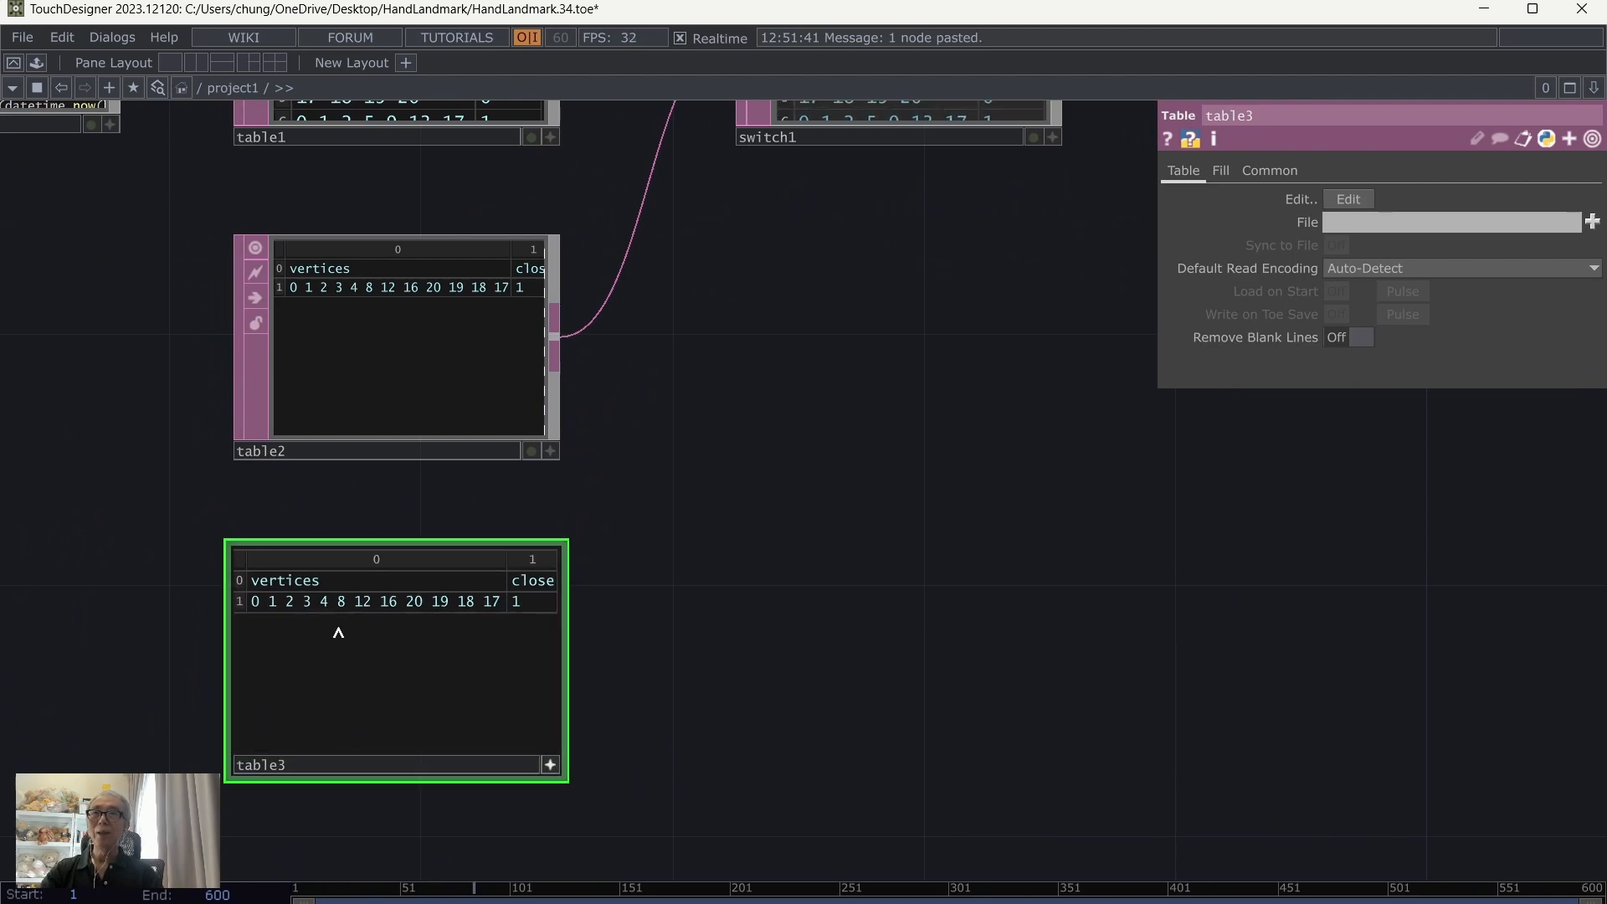
pyautogui.rightClick(379, 606)
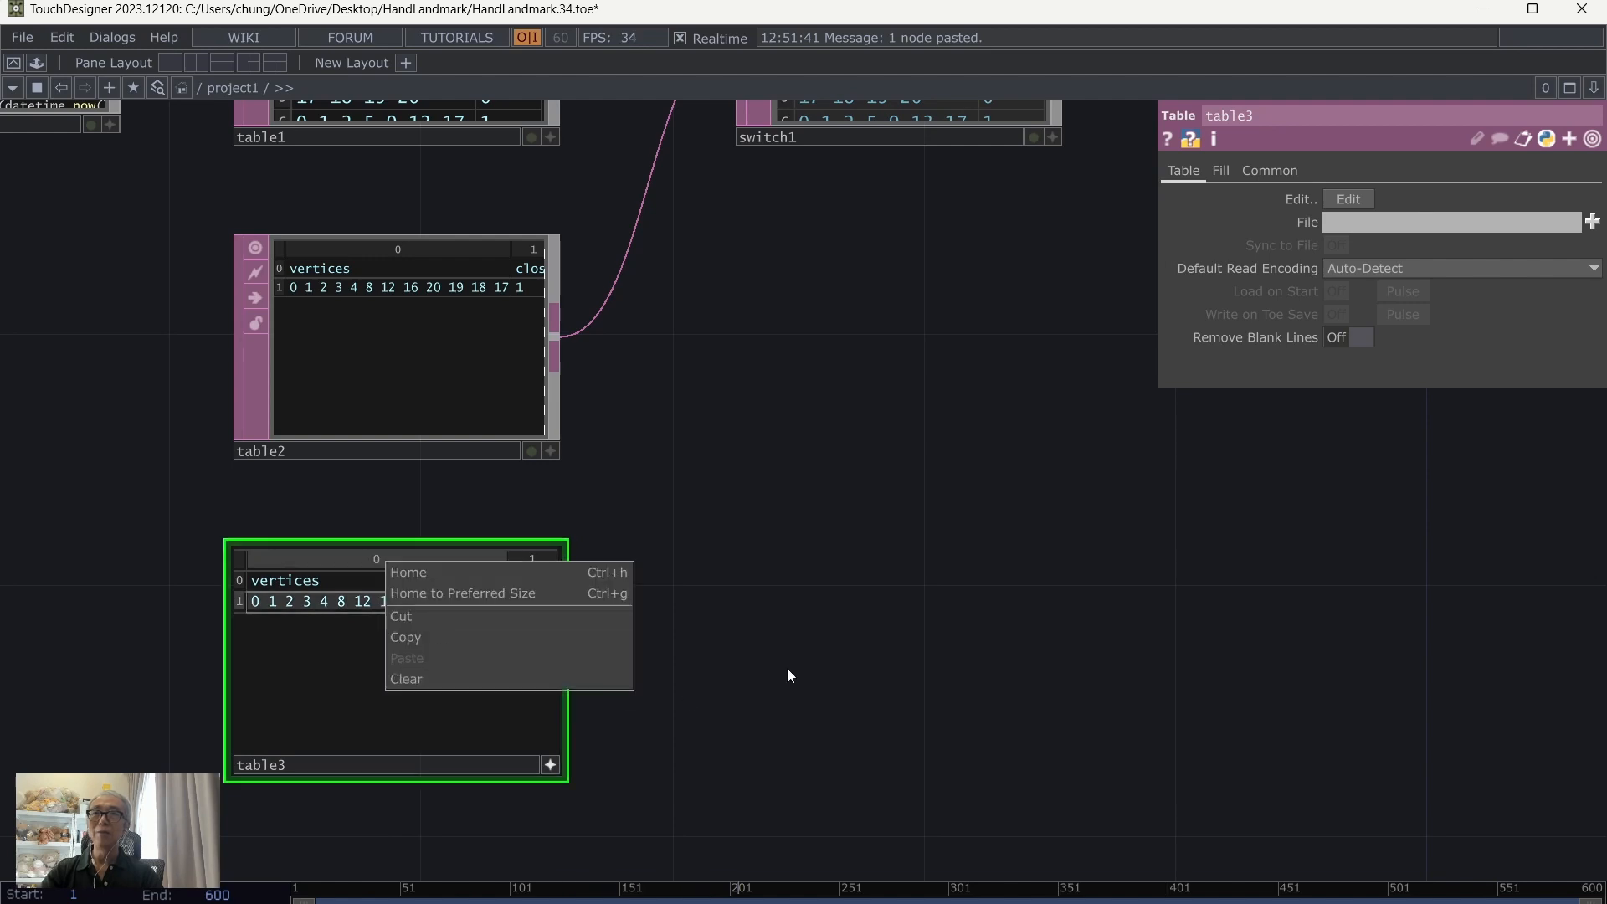
pyautogui.click(243, 604)
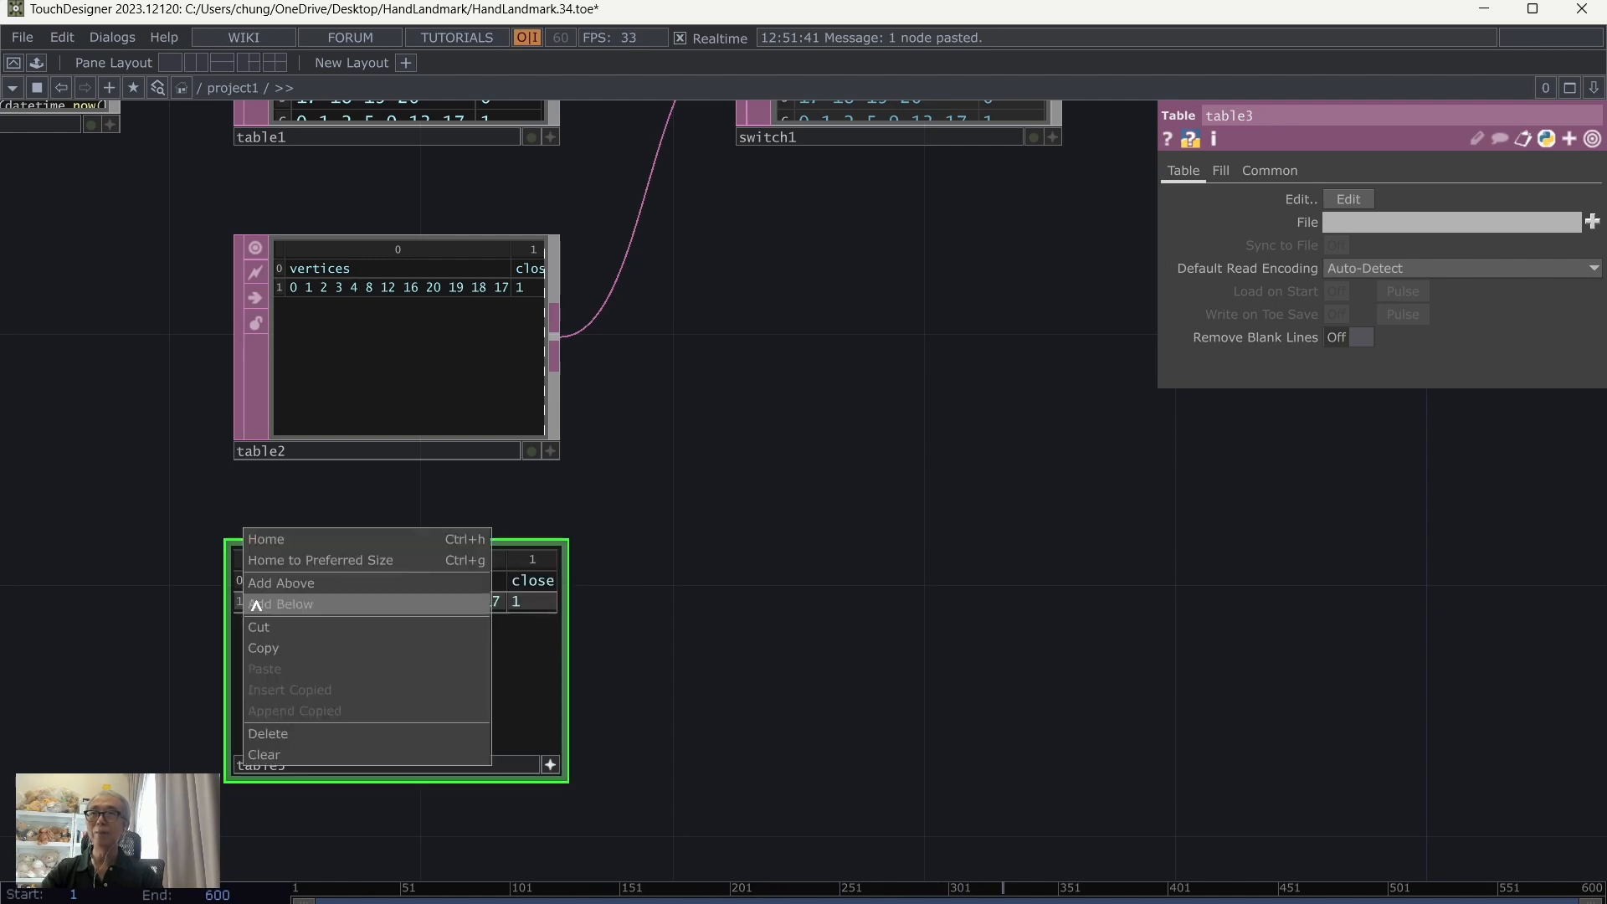
pyautogui.click(253, 604)
pyautogui.rightClick(235, 603)
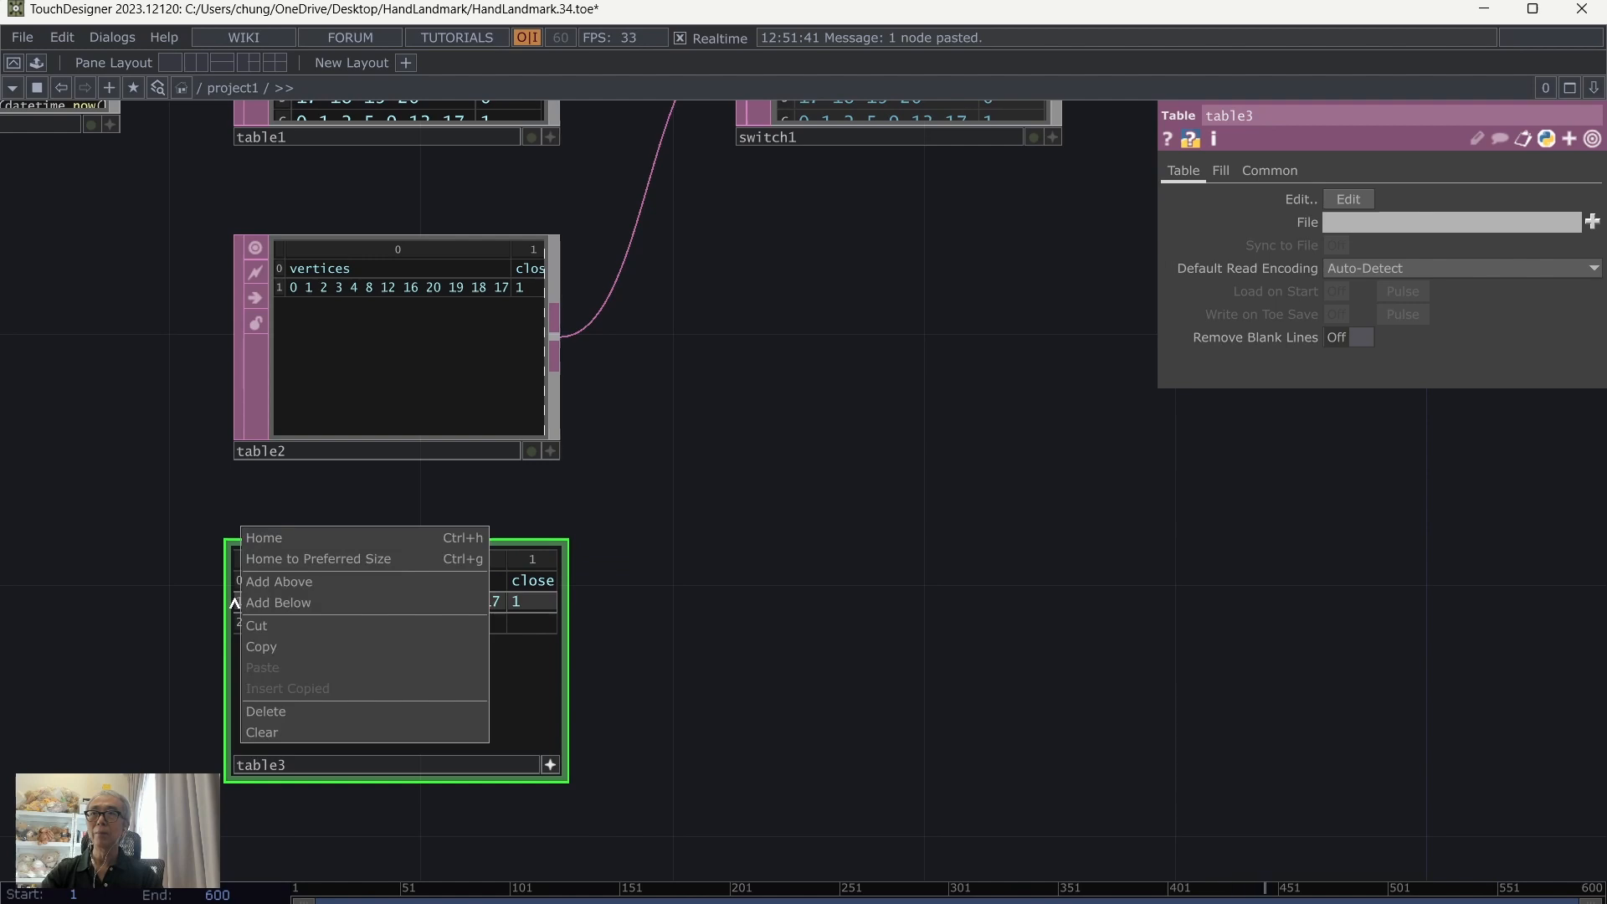
pyautogui.click(272, 609)
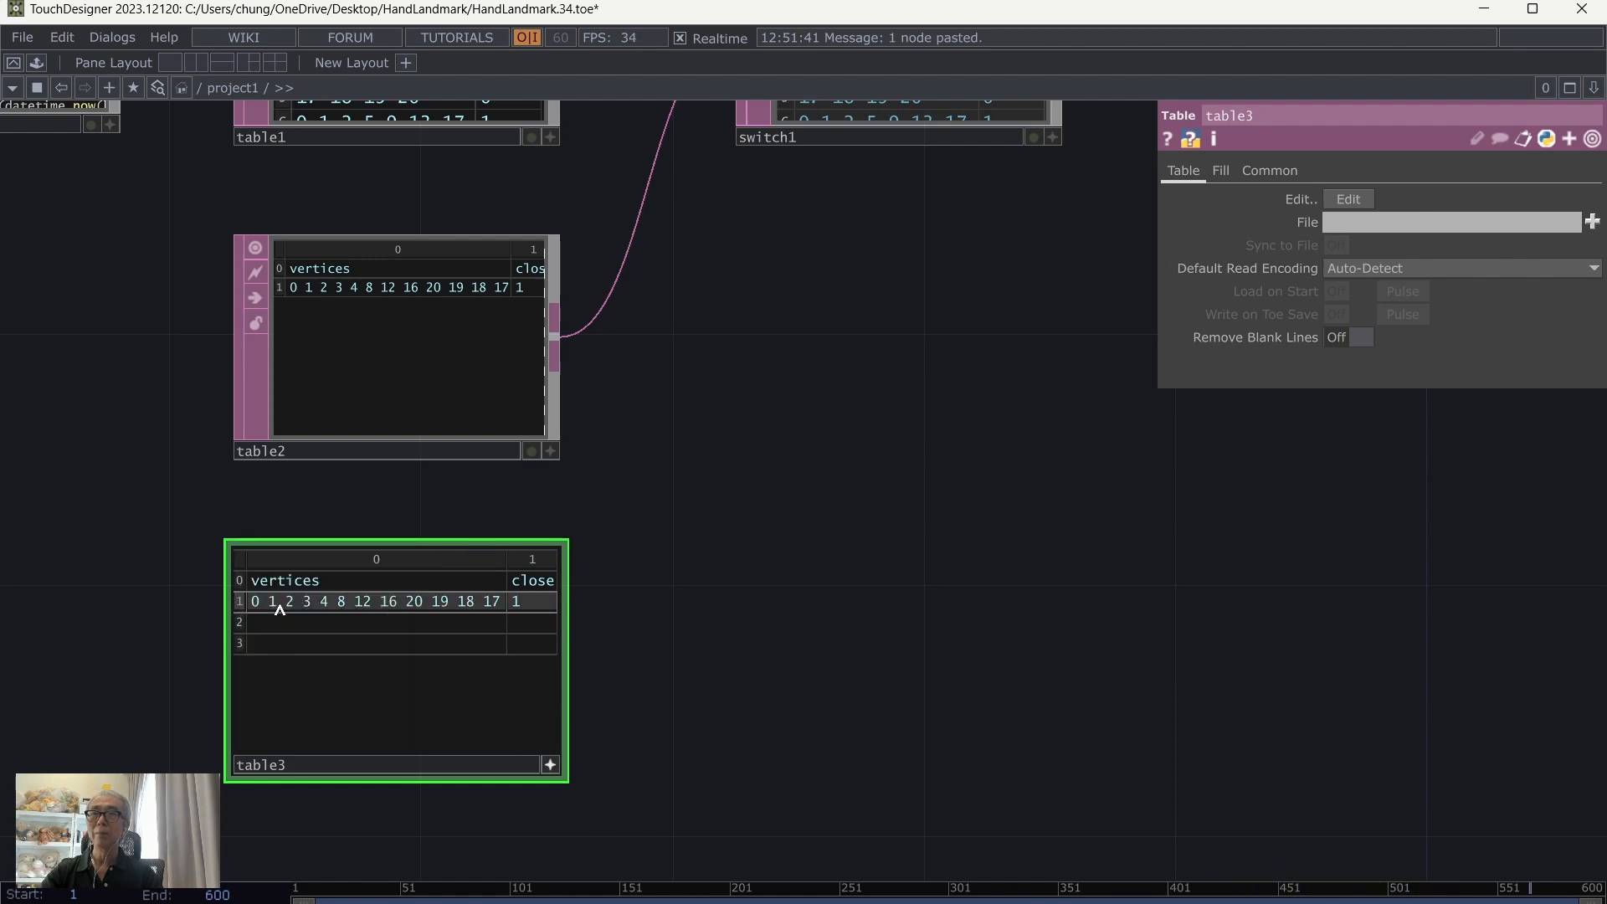
pyautogui.click(280, 608)
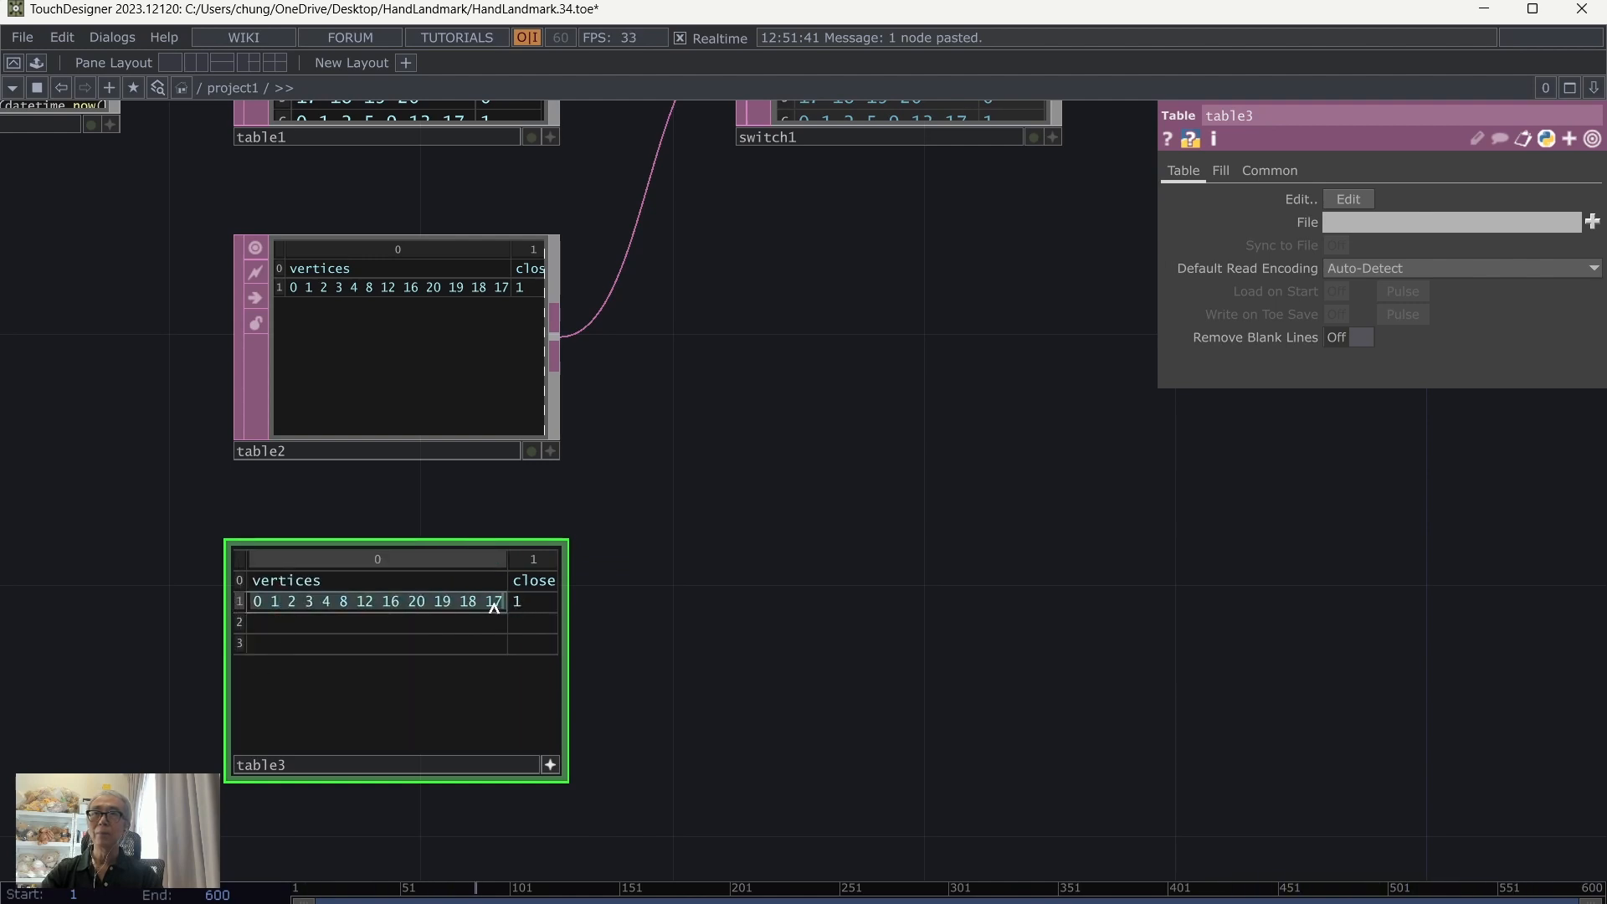
# Step: Consult the numbered hand landmark diagram in the browser's MediaPipe guide, starting from table3's row 1 vertices, and return to the network
pyautogui.moveTo(494, 606); pyautogui.dragTo(173, 602)
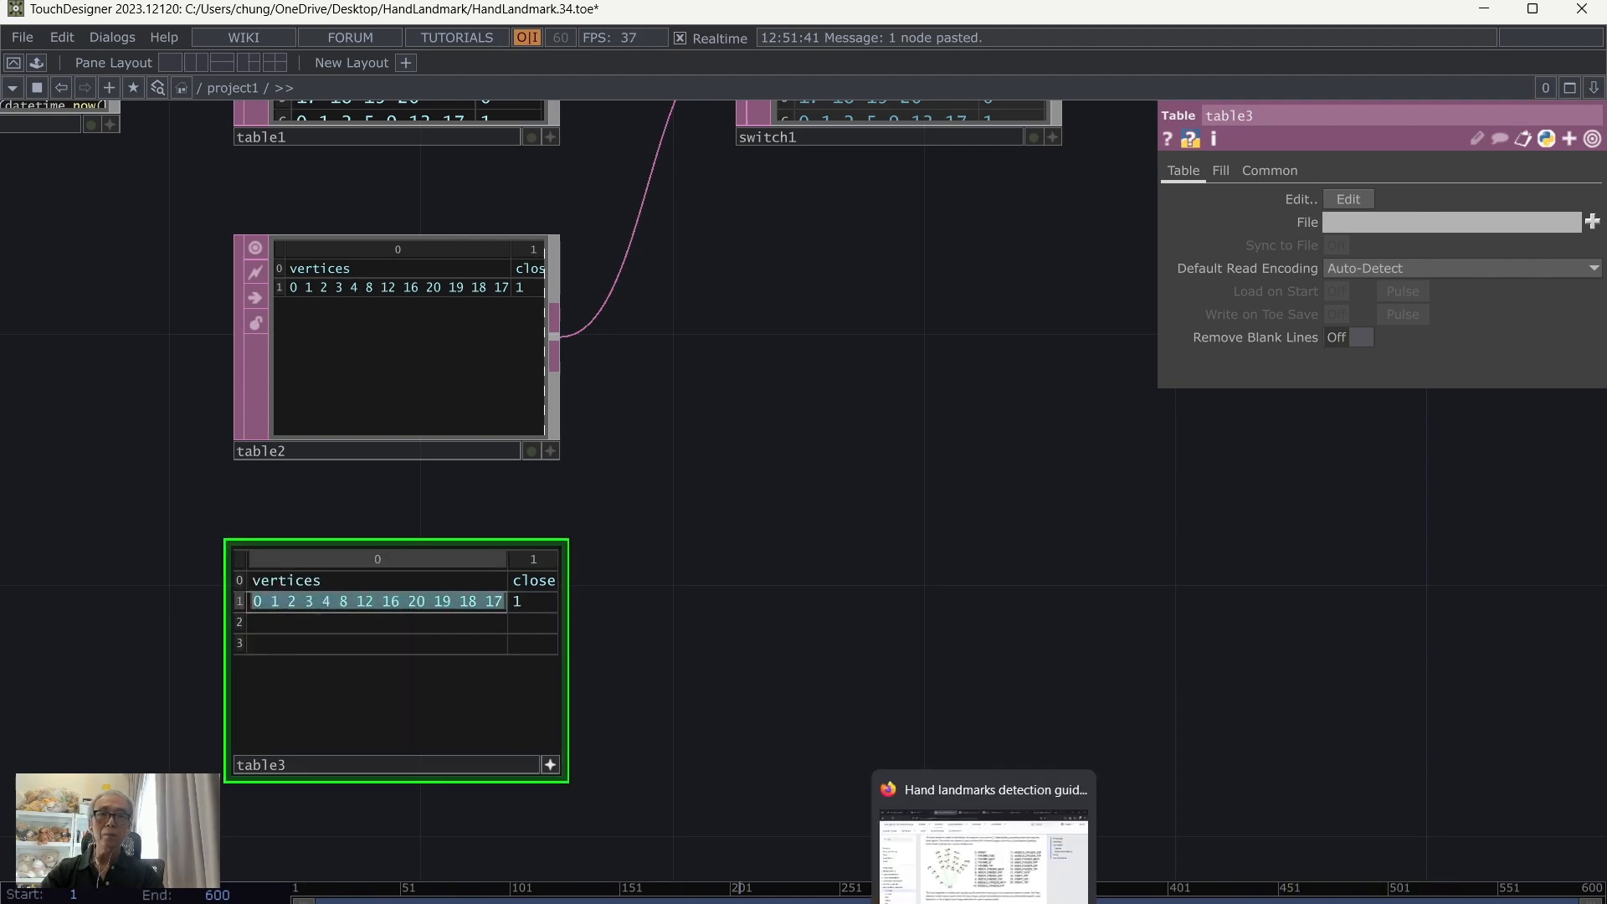
pyautogui.click(984, 902)
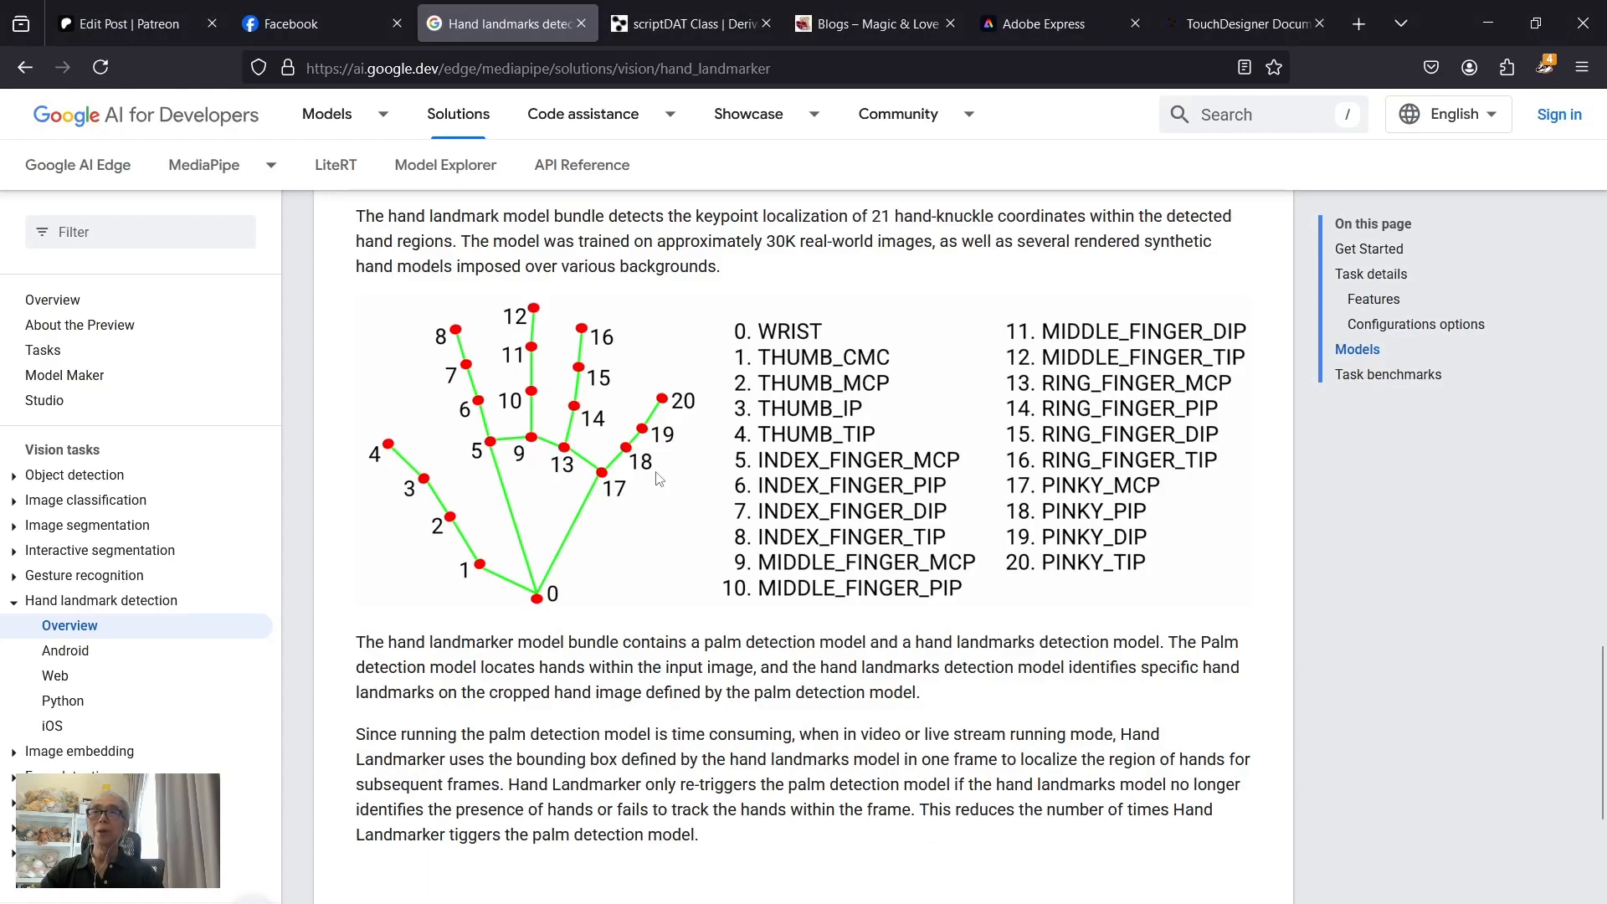
pyautogui.click(1487, 22)
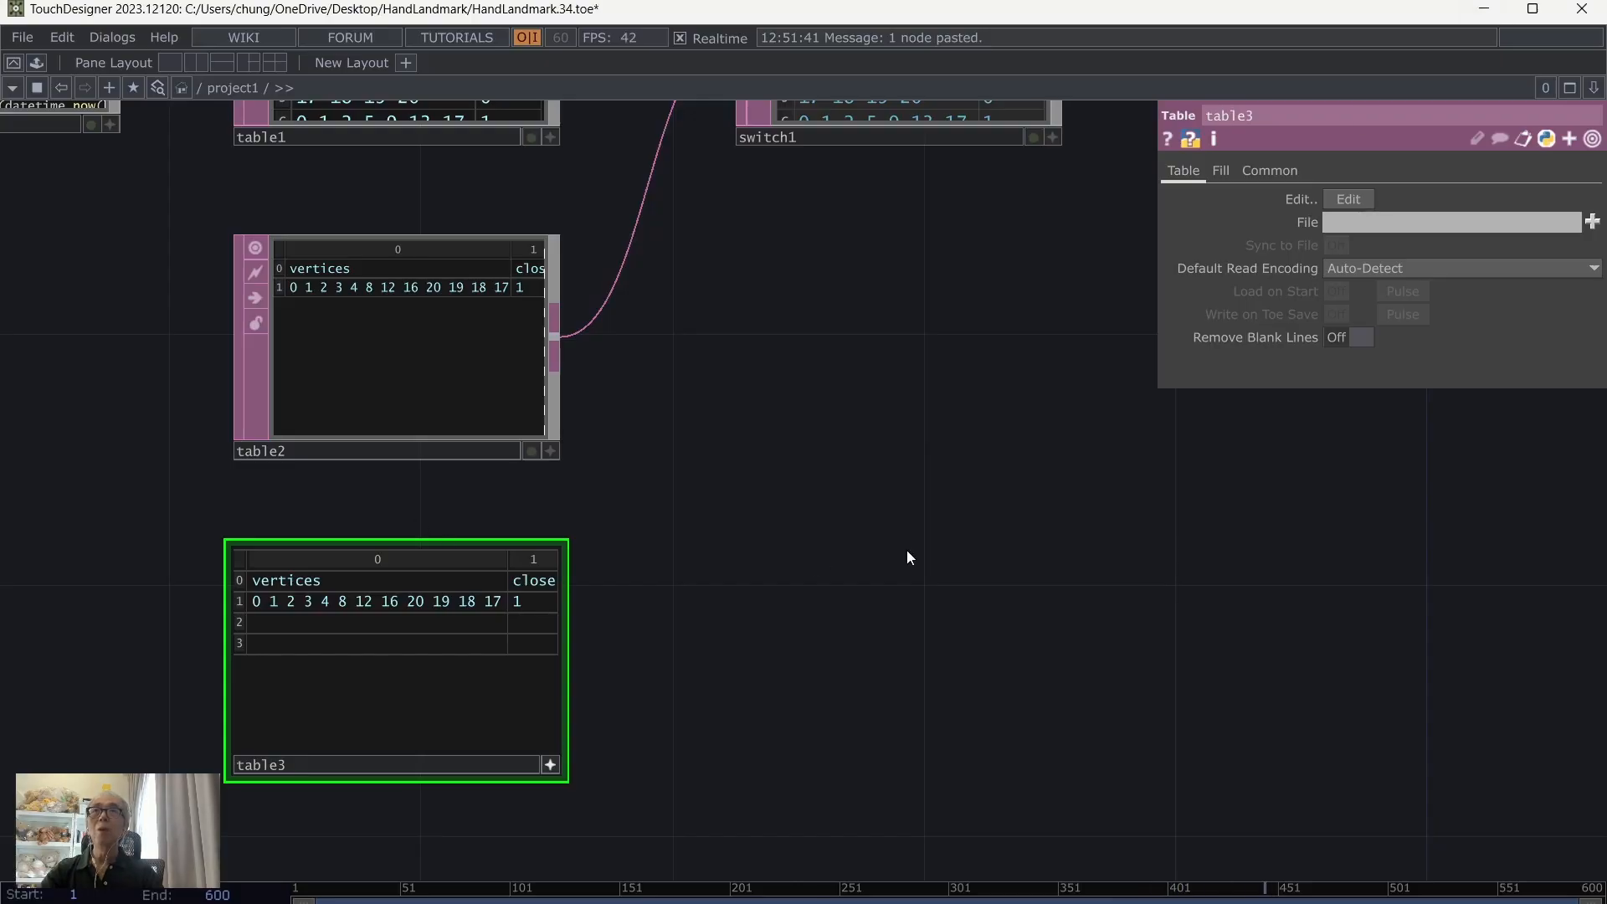
# Step: Turn off table3's active viewer and delete table3 from the network
pyautogui.scroll(-4, 907, 552)
pyautogui.moveTo(870, 595); pyautogui.dragTo(795, 709)
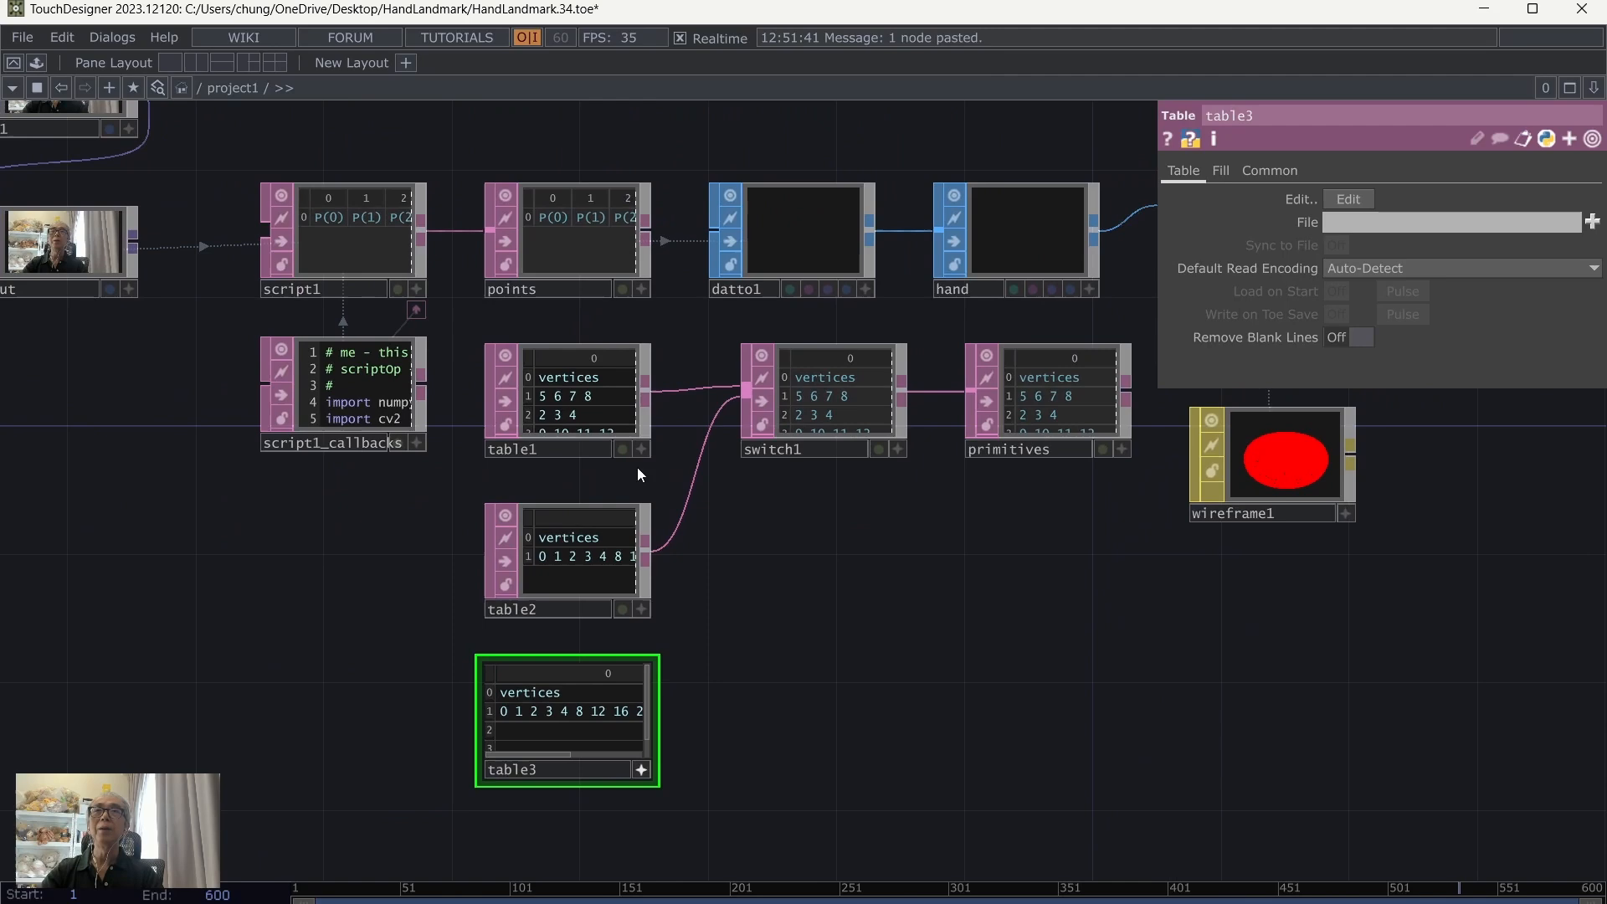
pyautogui.click(596, 356)
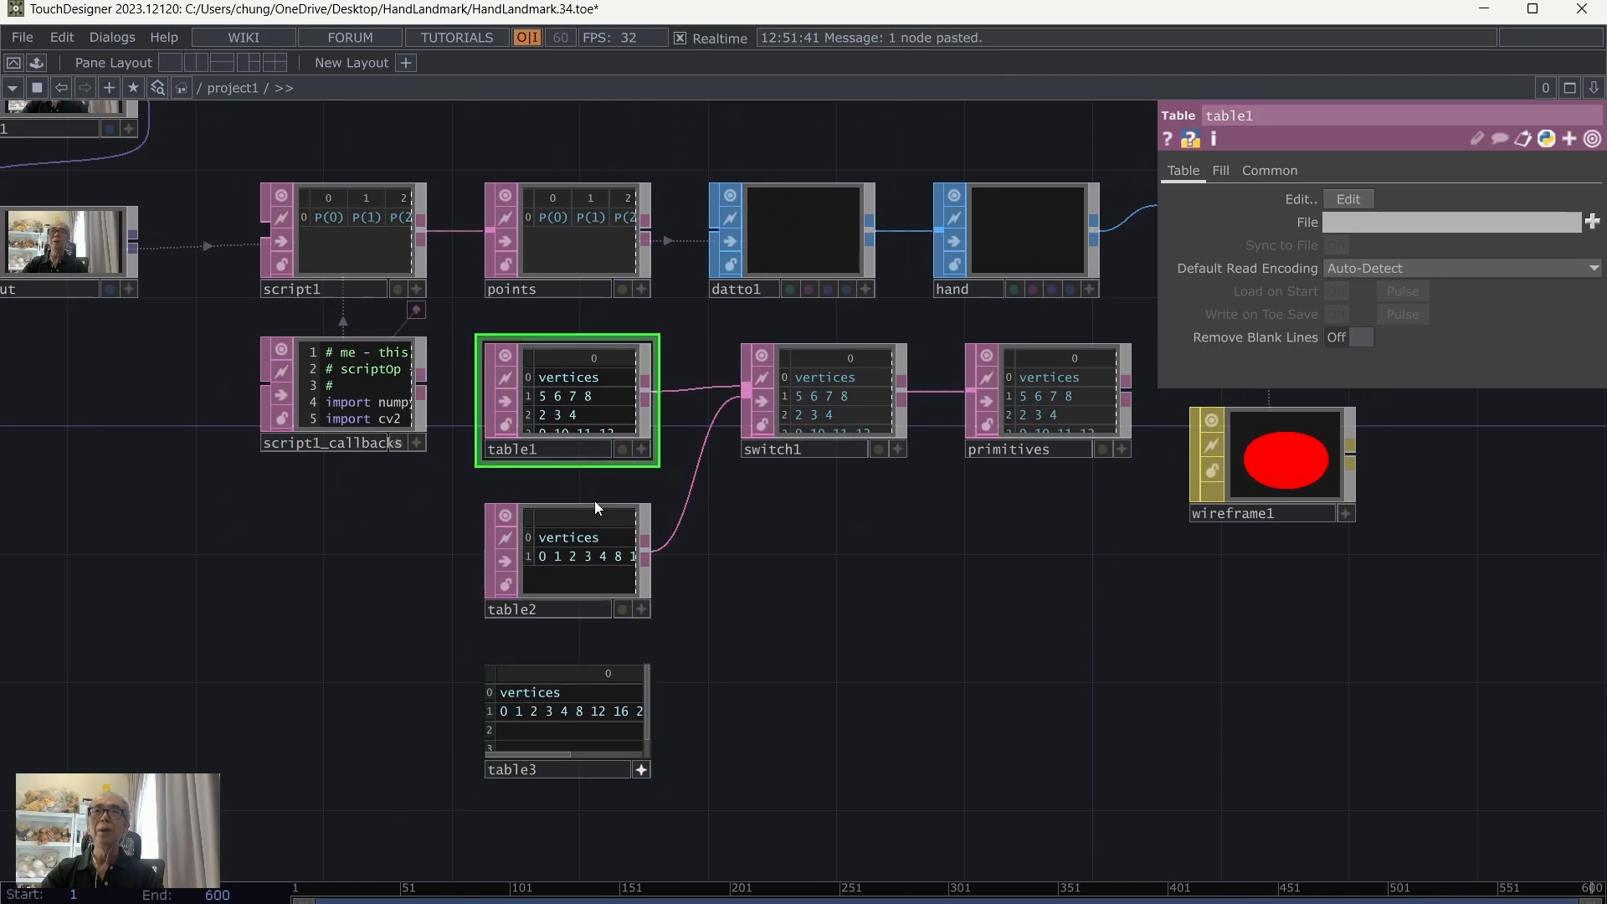
pyautogui.click(642, 769)
pyautogui.click(574, 740)
pyautogui.press('Delete')
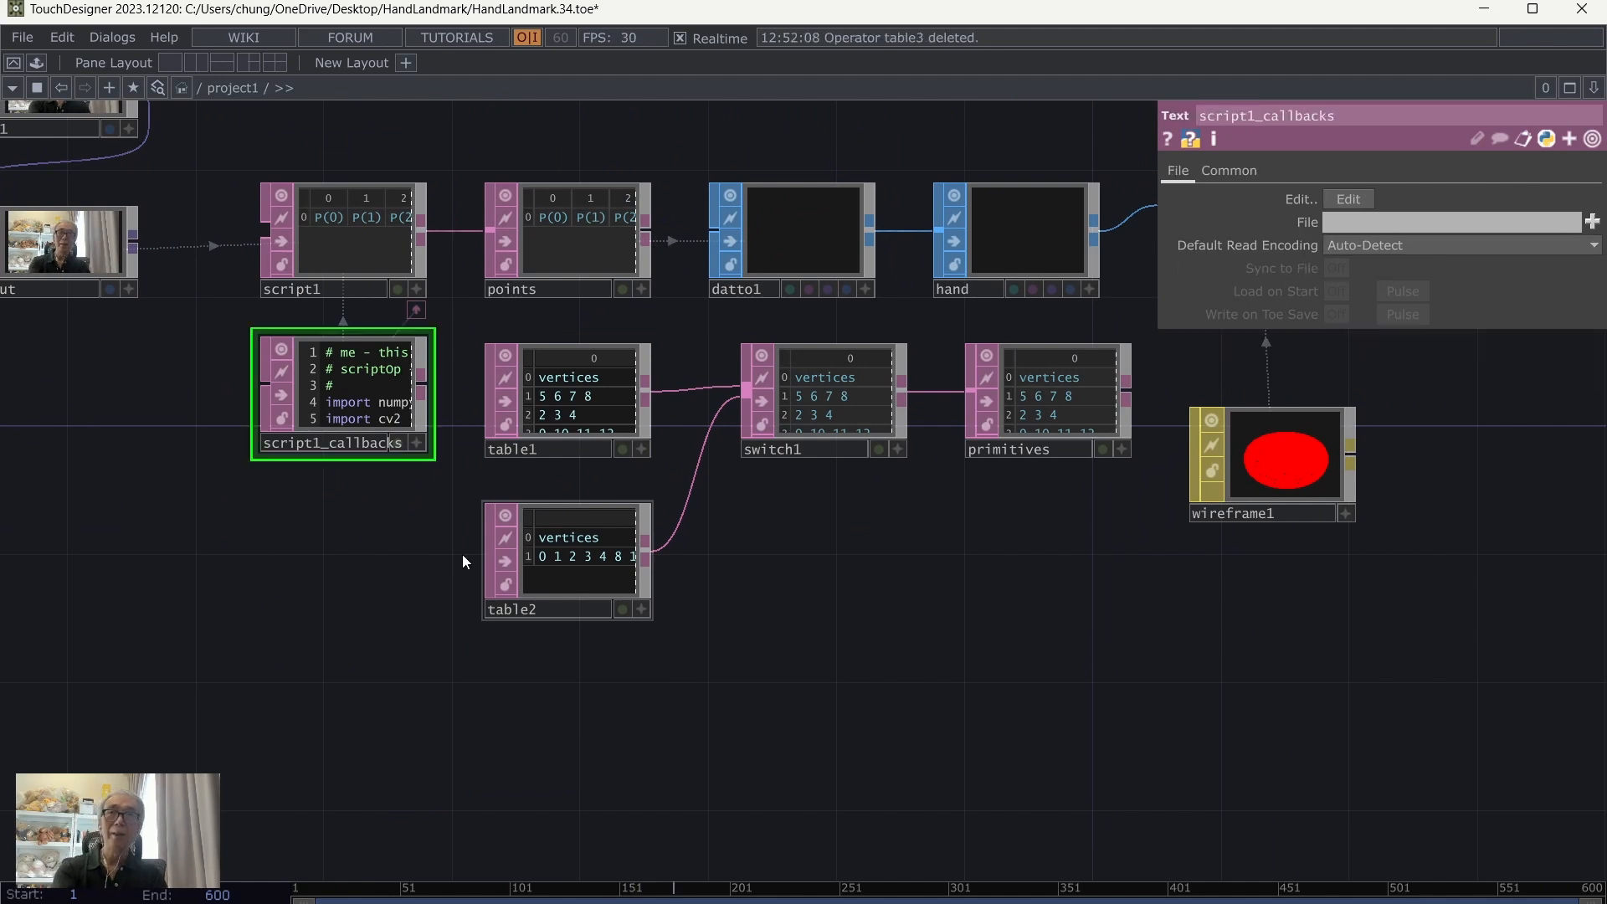
# Step: Copy table1 and place the pasted duplicate, table3, directly below table2
pyautogui.click(569, 385)
pyautogui.rightClick(569, 385)
pyautogui.click(619, 653)
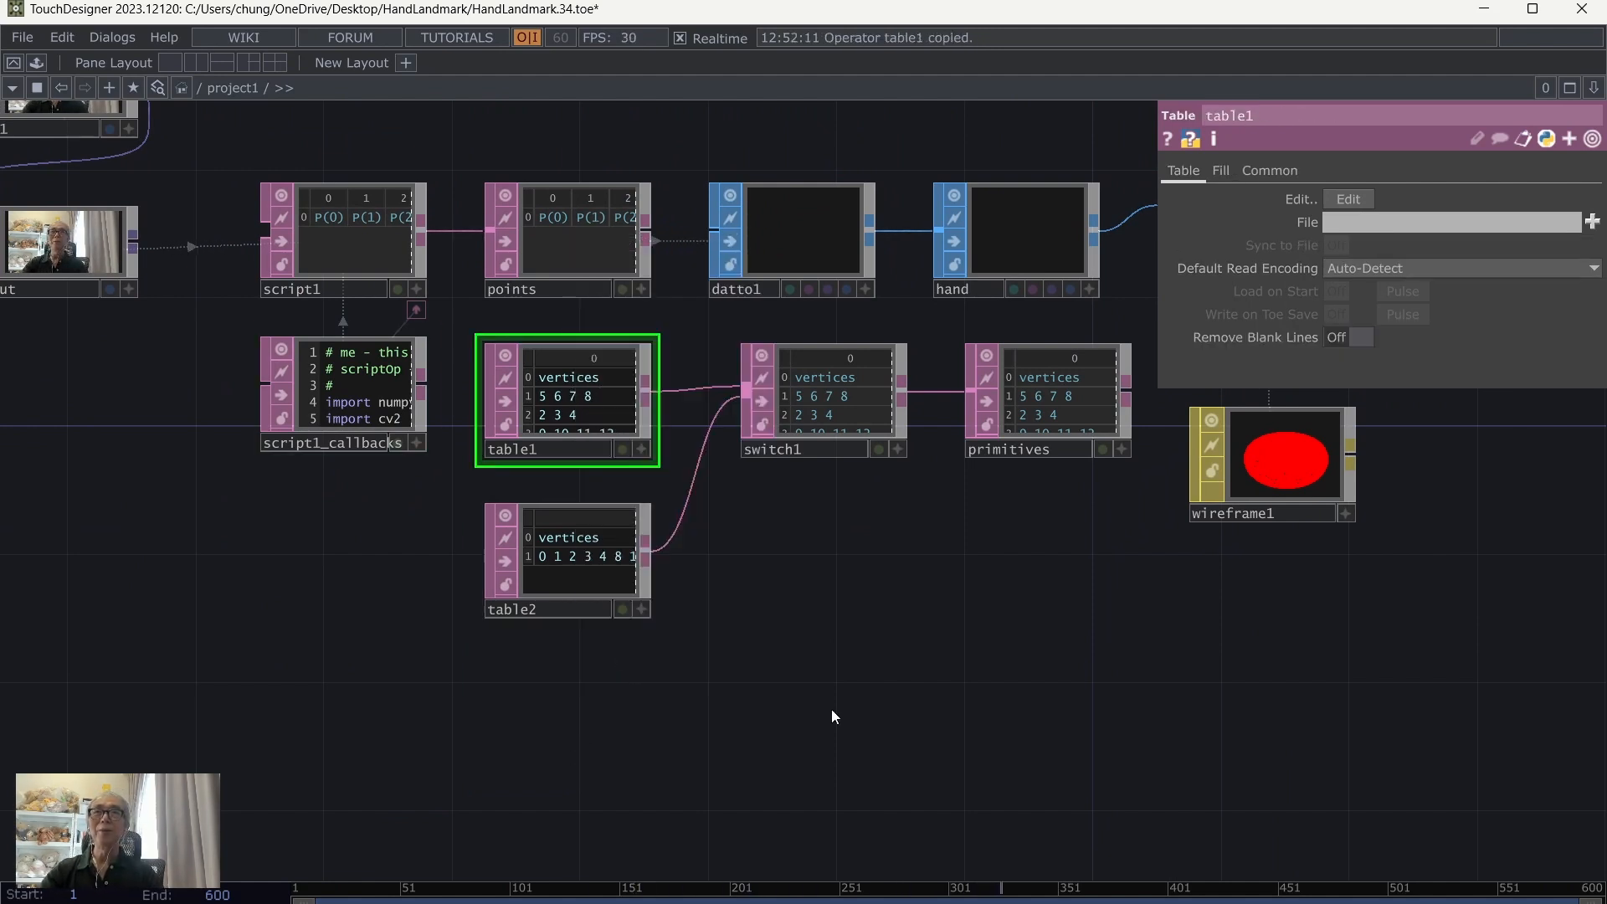
pyautogui.hotkey('ctrl', 'v')
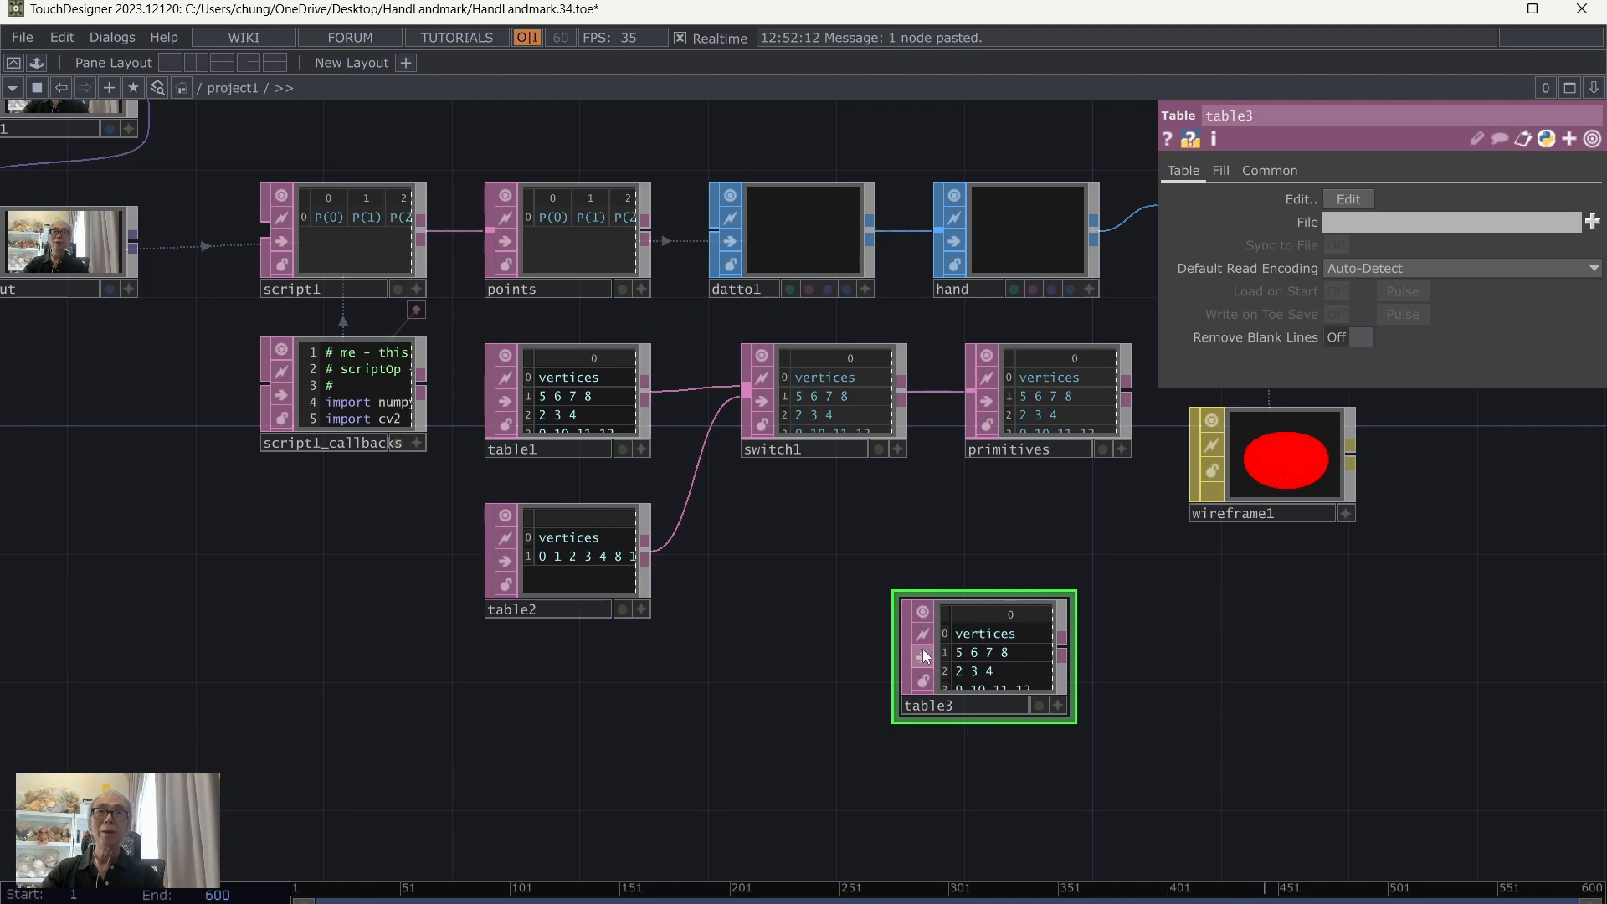
pyautogui.moveTo(968, 641); pyautogui.dragTo(551, 705)
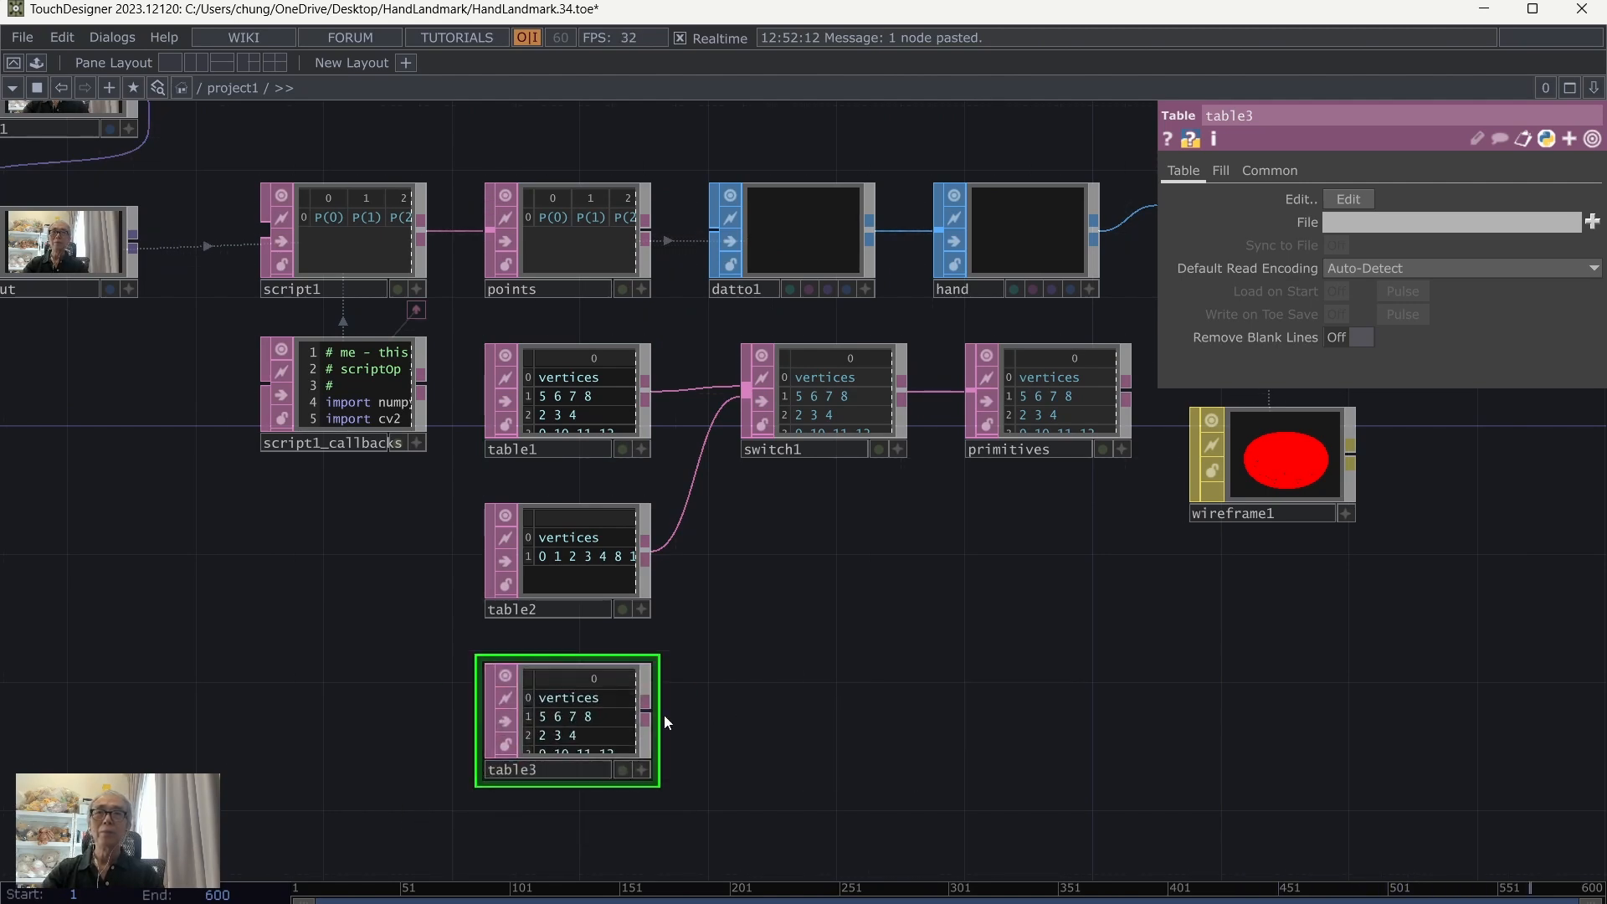
pyautogui.moveTo(649, 713); pyautogui.dragTo(676, 539)
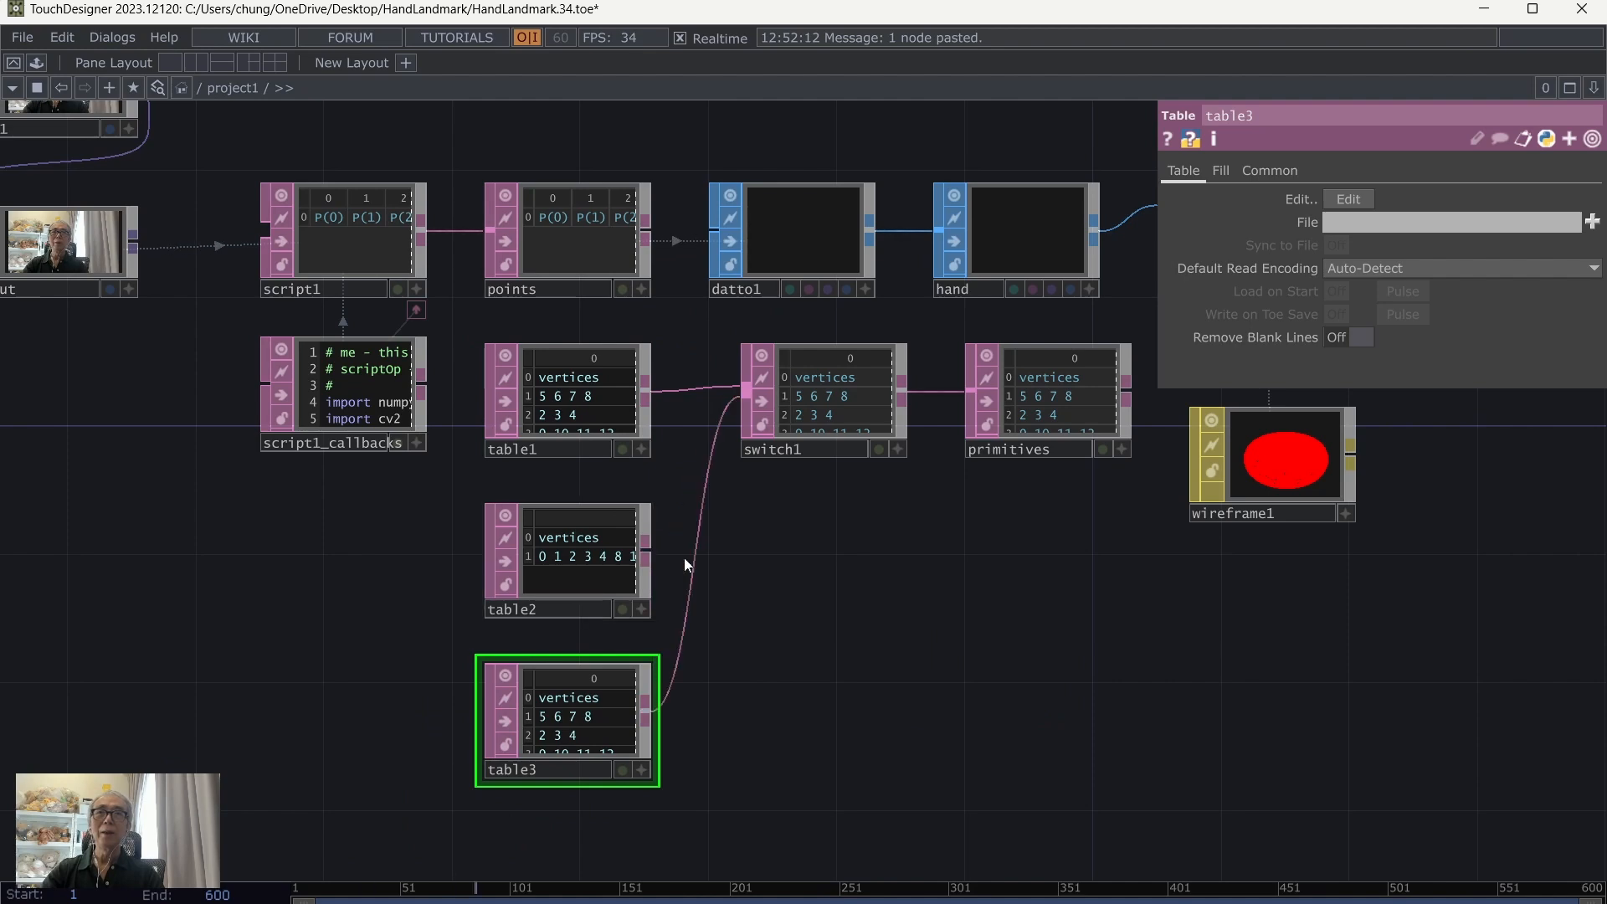
pyautogui.scroll(3, 764, 639)
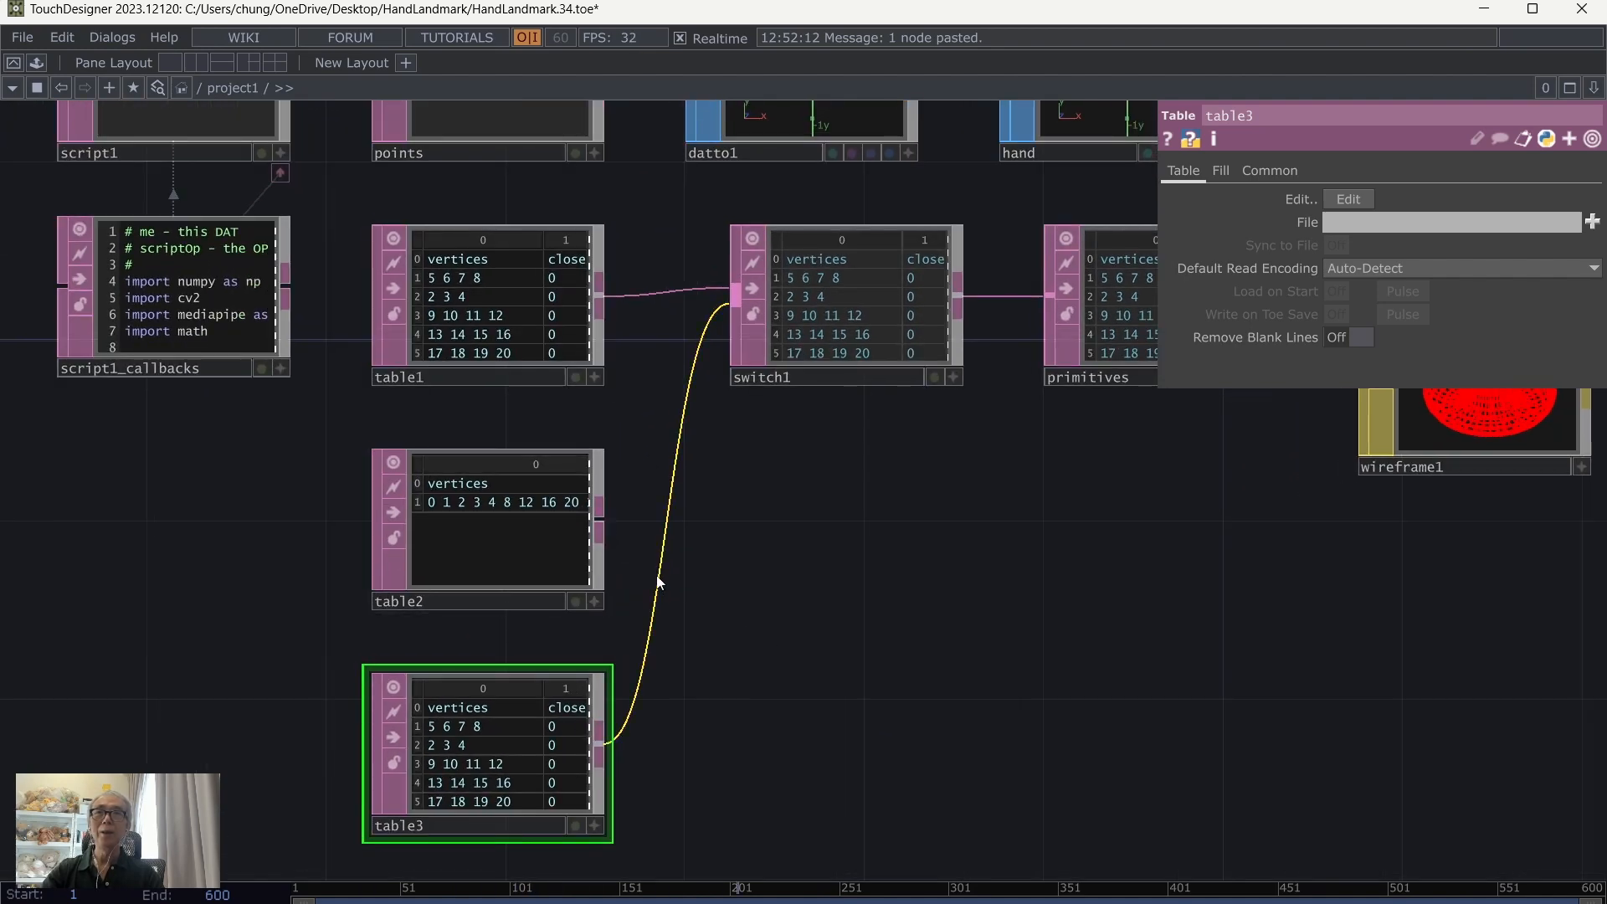
pyautogui.rightClick(660, 554)
pyautogui.click(701, 646)
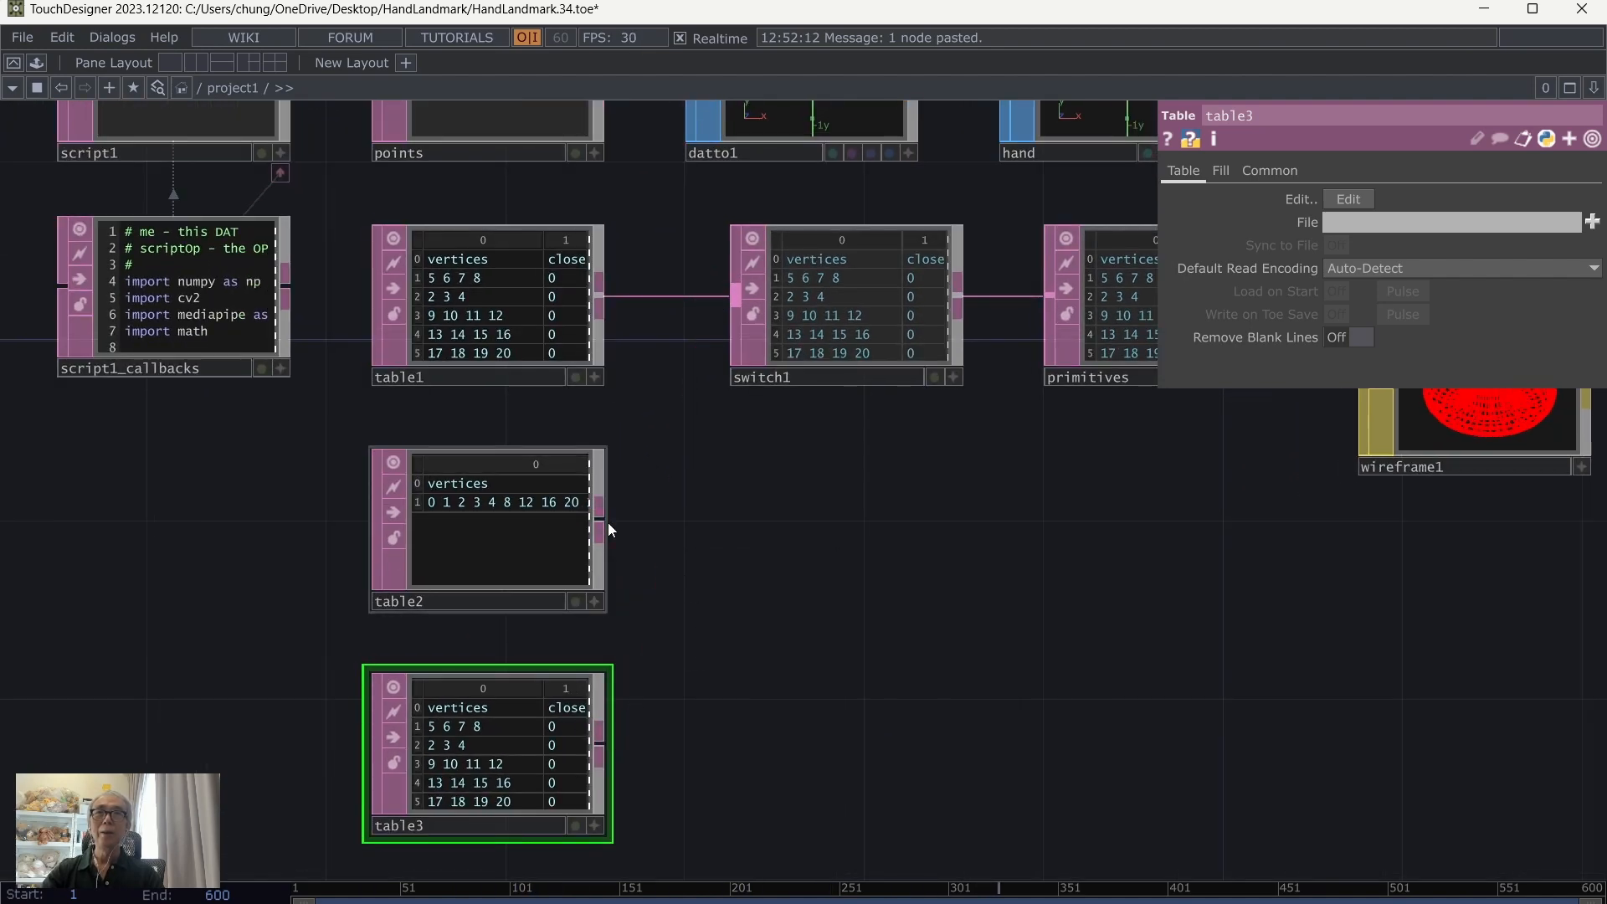
pyautogui.moveTo(604, 520); pyautogui.dragTo(736, 293)
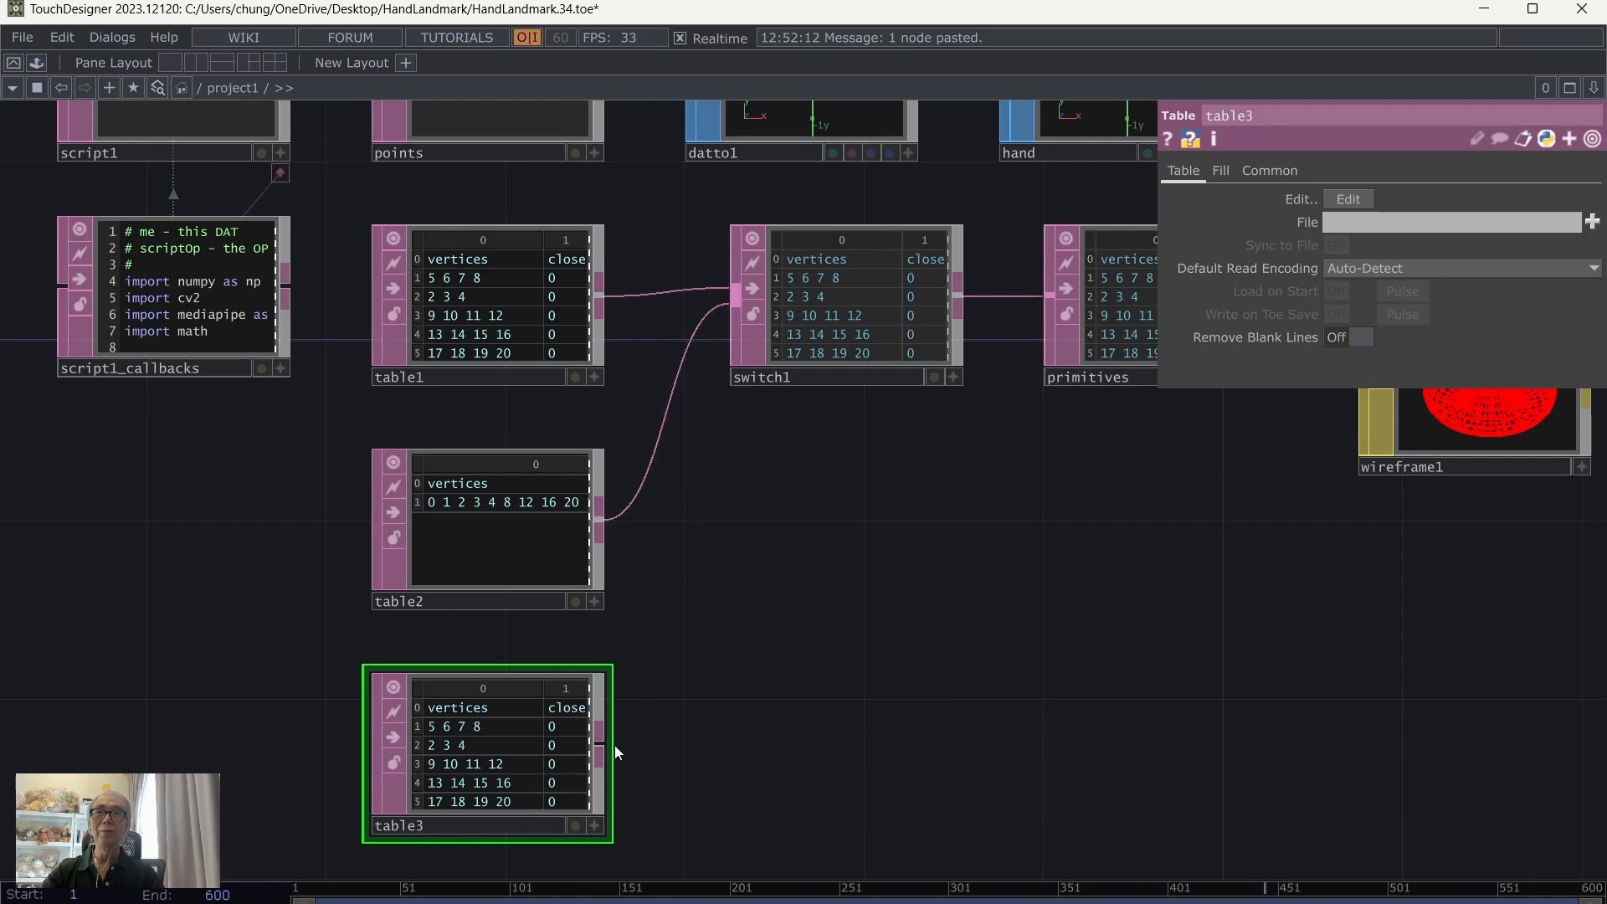
# Step: Connect table3 to switch1 as its third input and delete row 6, the closed palm outline, from table3
pyautogui.moveTo(614, 745); pyautogui.dragTo(736, 311)
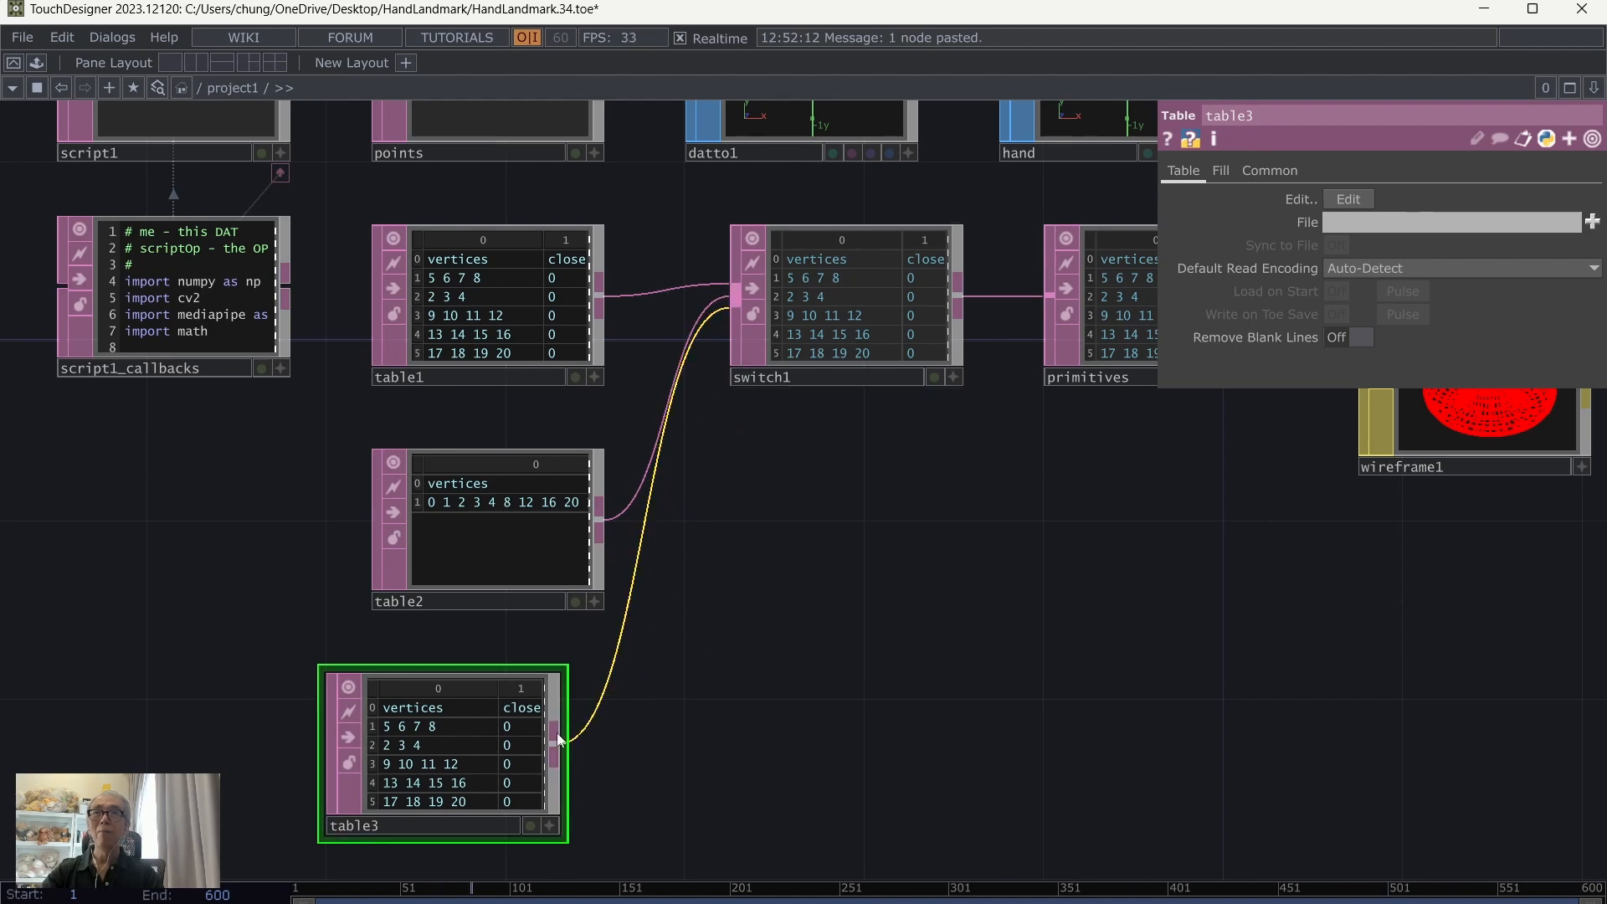
pyautogui.scroll(5, 837, 758)
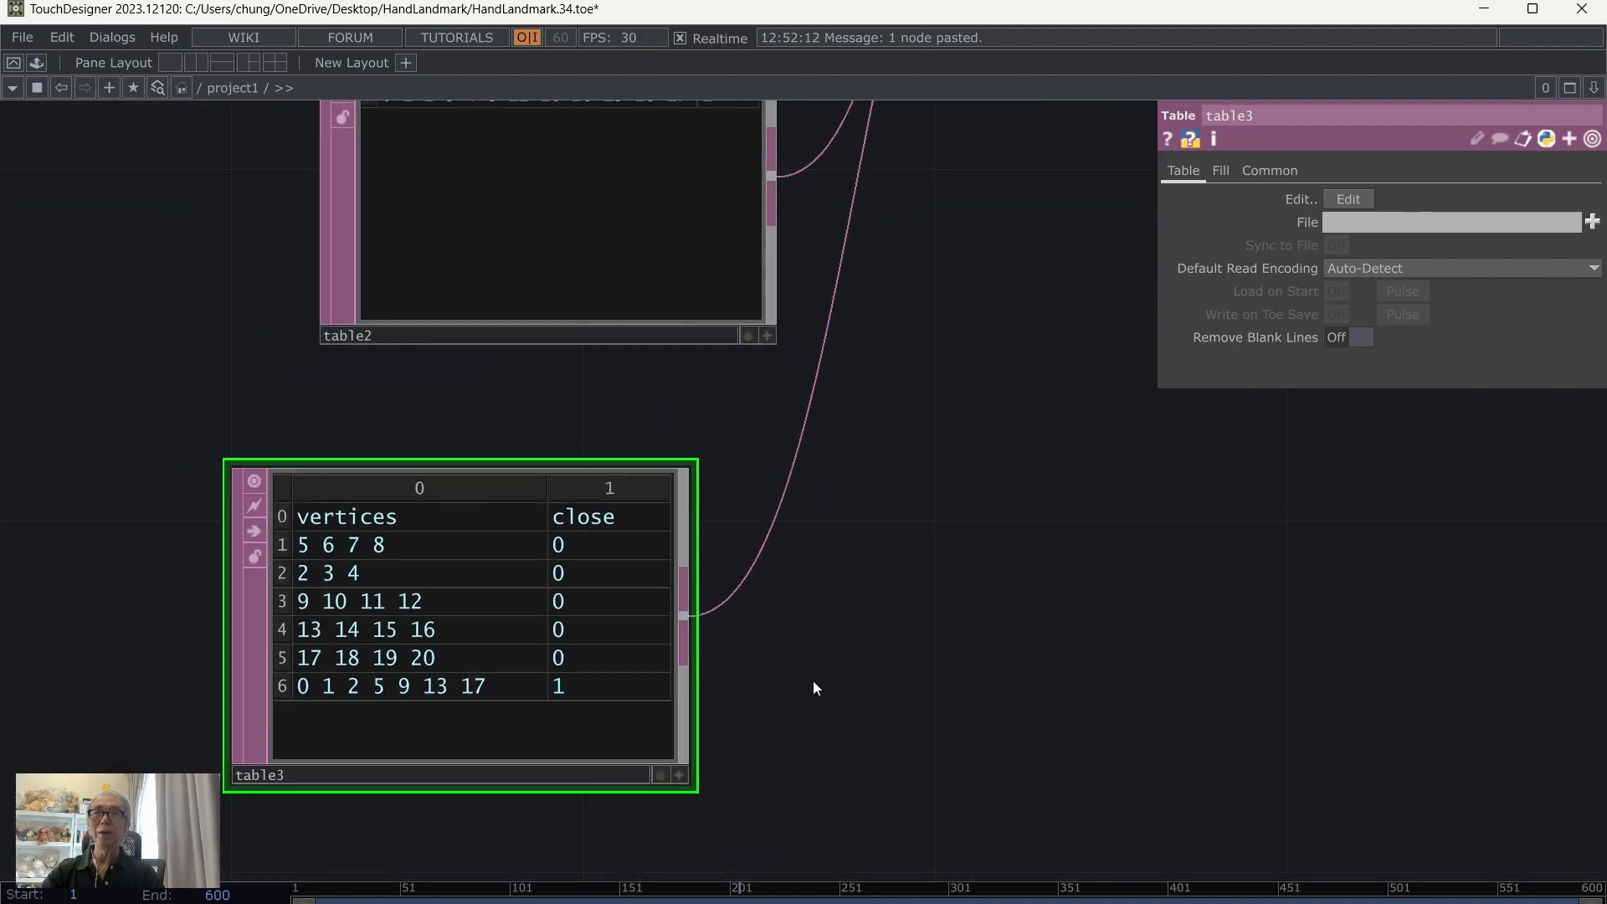
pyautogui.click(680, 776)
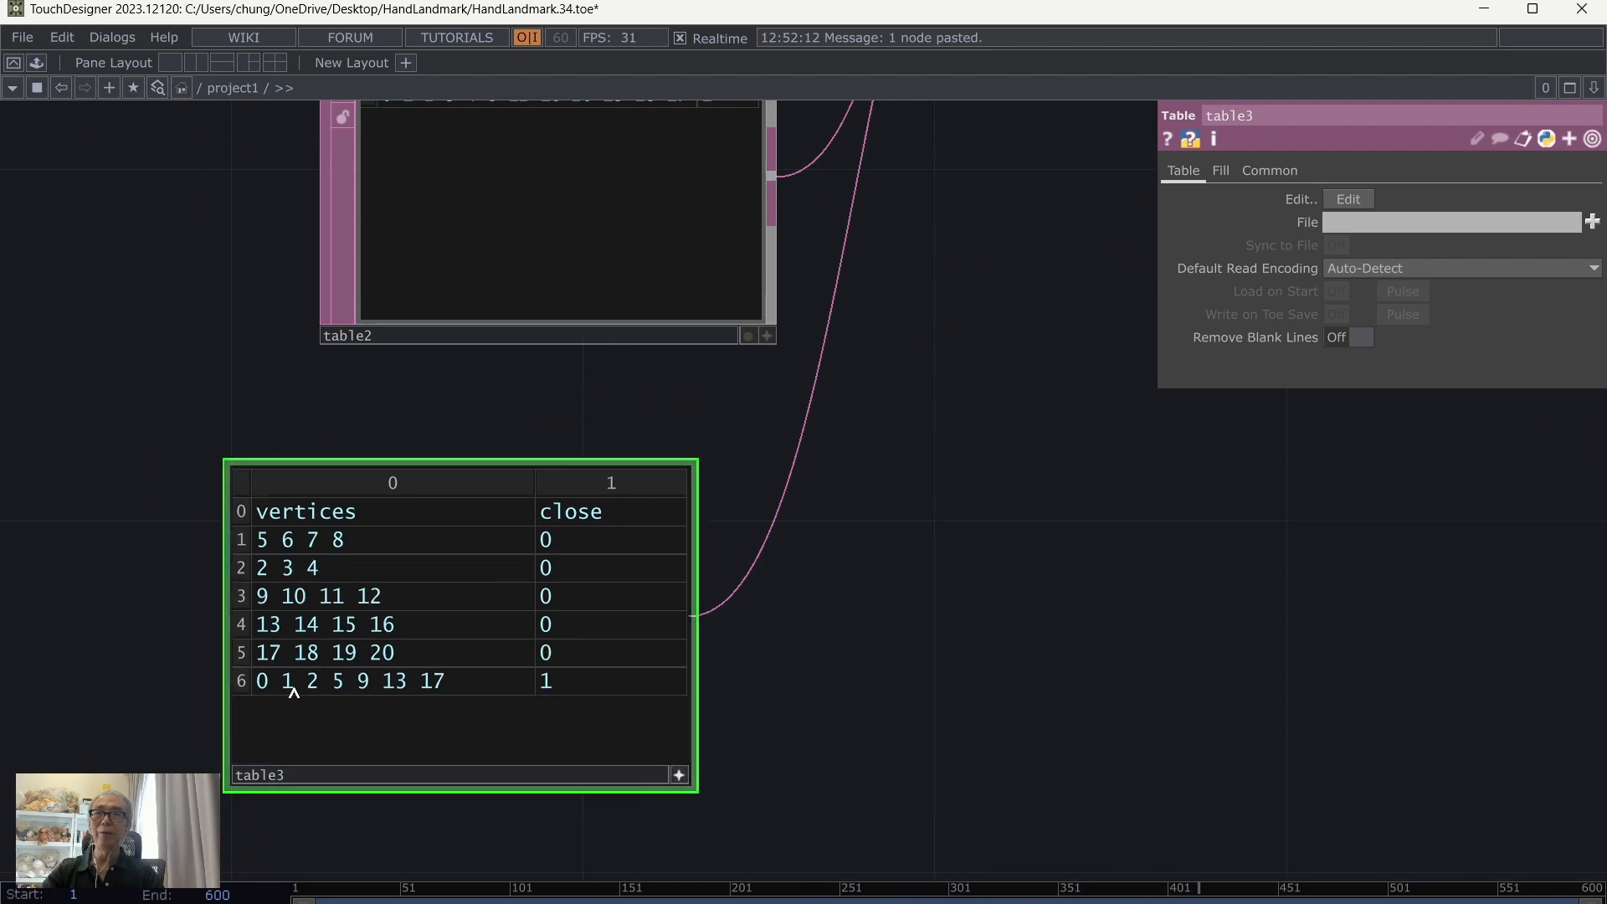
pyautogui.rightClick(243, 684)
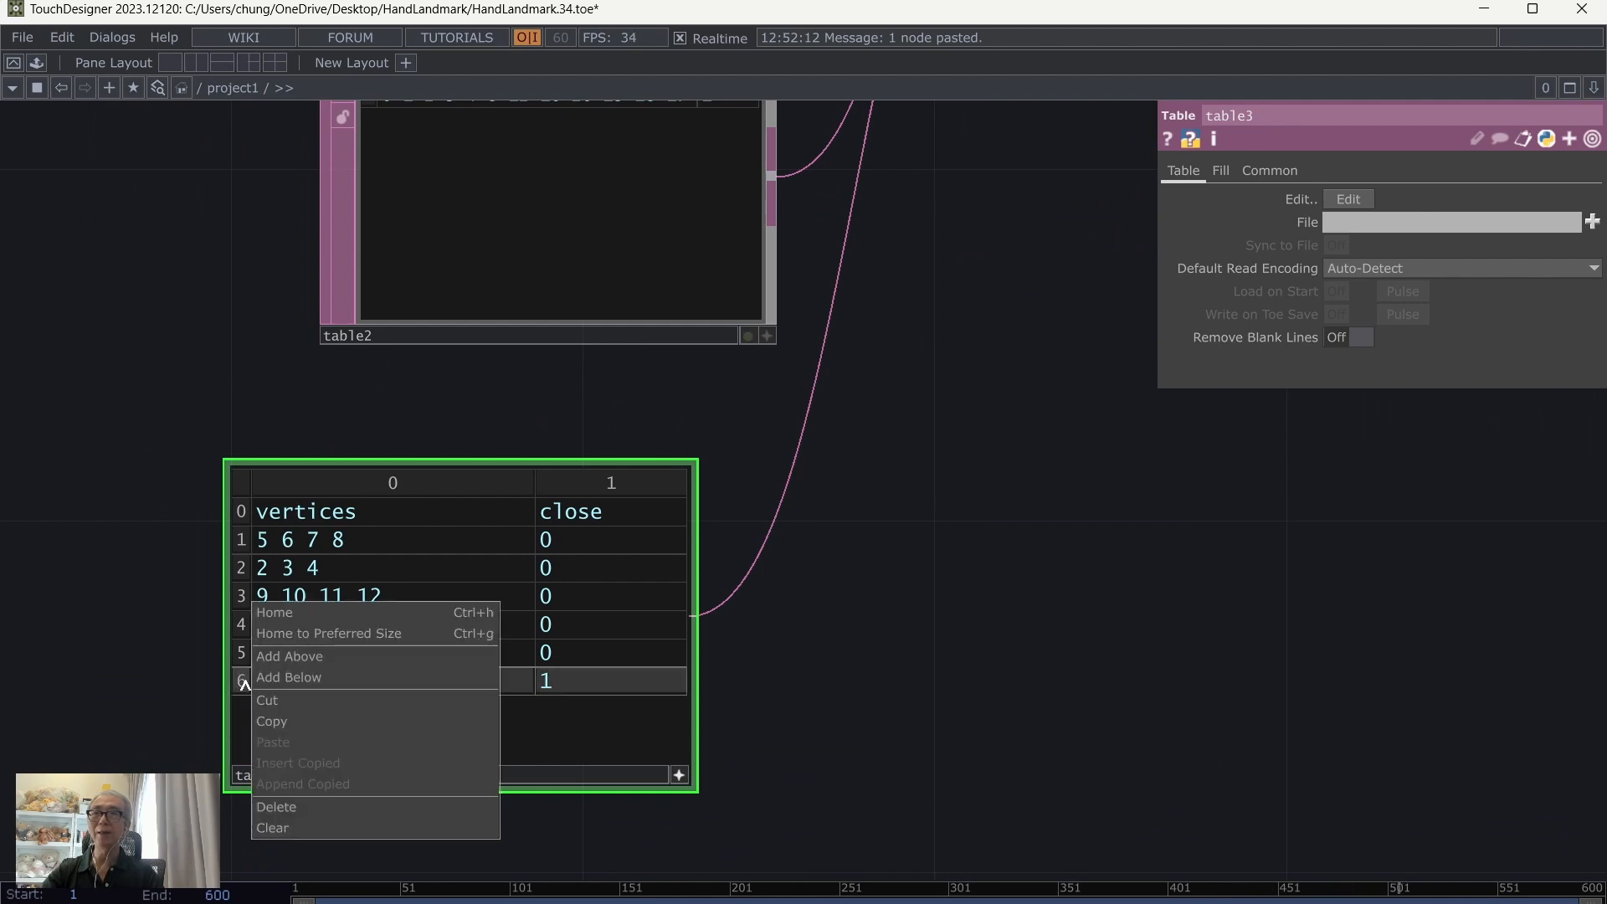
pyautogui.click(307, 806)
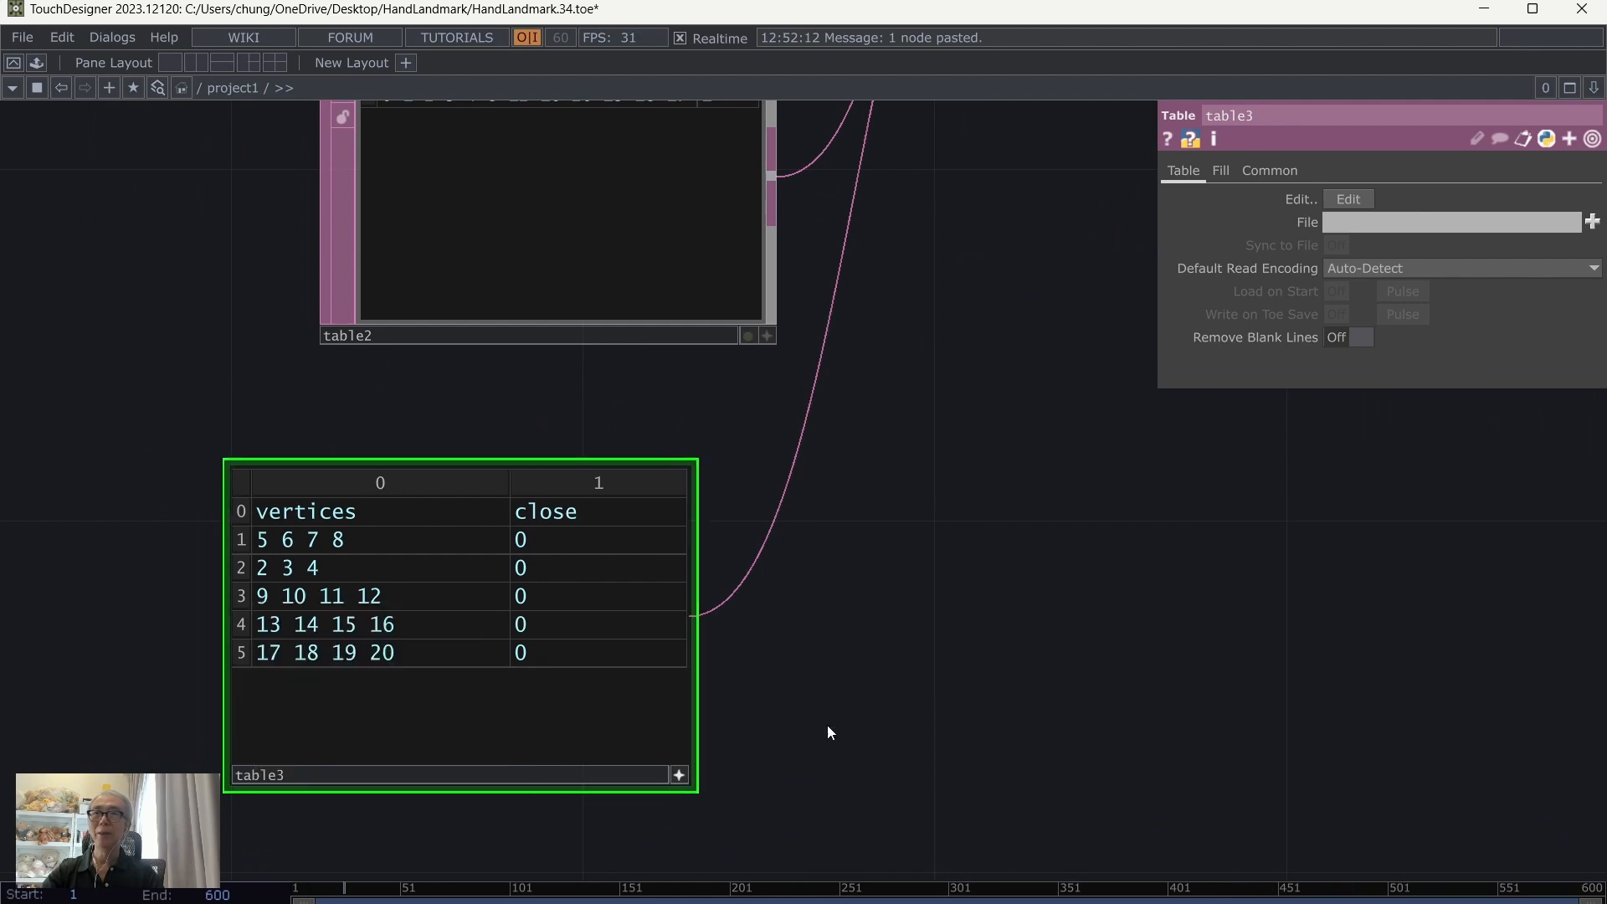
pyautogui.click(679, 775)
# Step: Save the project with table3 wired into switch1
pyautogui.scroll(-1, 878, 703)
pyautogui.scroll(-1, 879, 703)
pyautogui.moveTo(577, 645); pyautogui.dragTo(646, 622)
pyautogui.scroll(-2, 1220, 591)
pyautogui.moveTo(1248, 627); pyautogui.dragTo(810, 624)
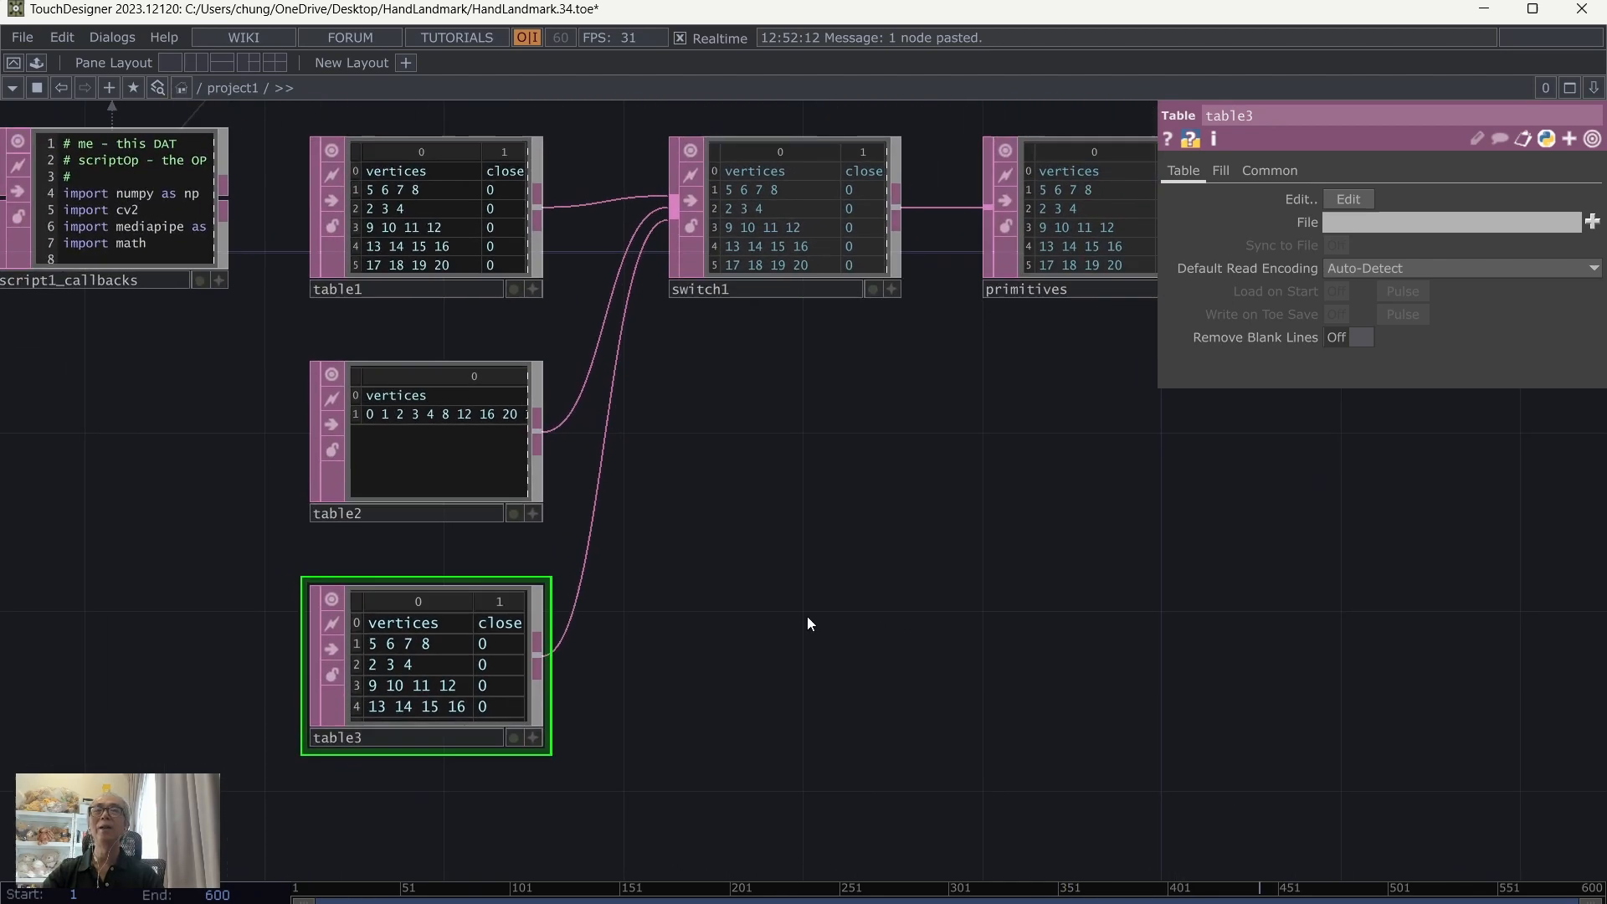
pyautogui.click(23, 41)
pyautogui.click(59, 148)
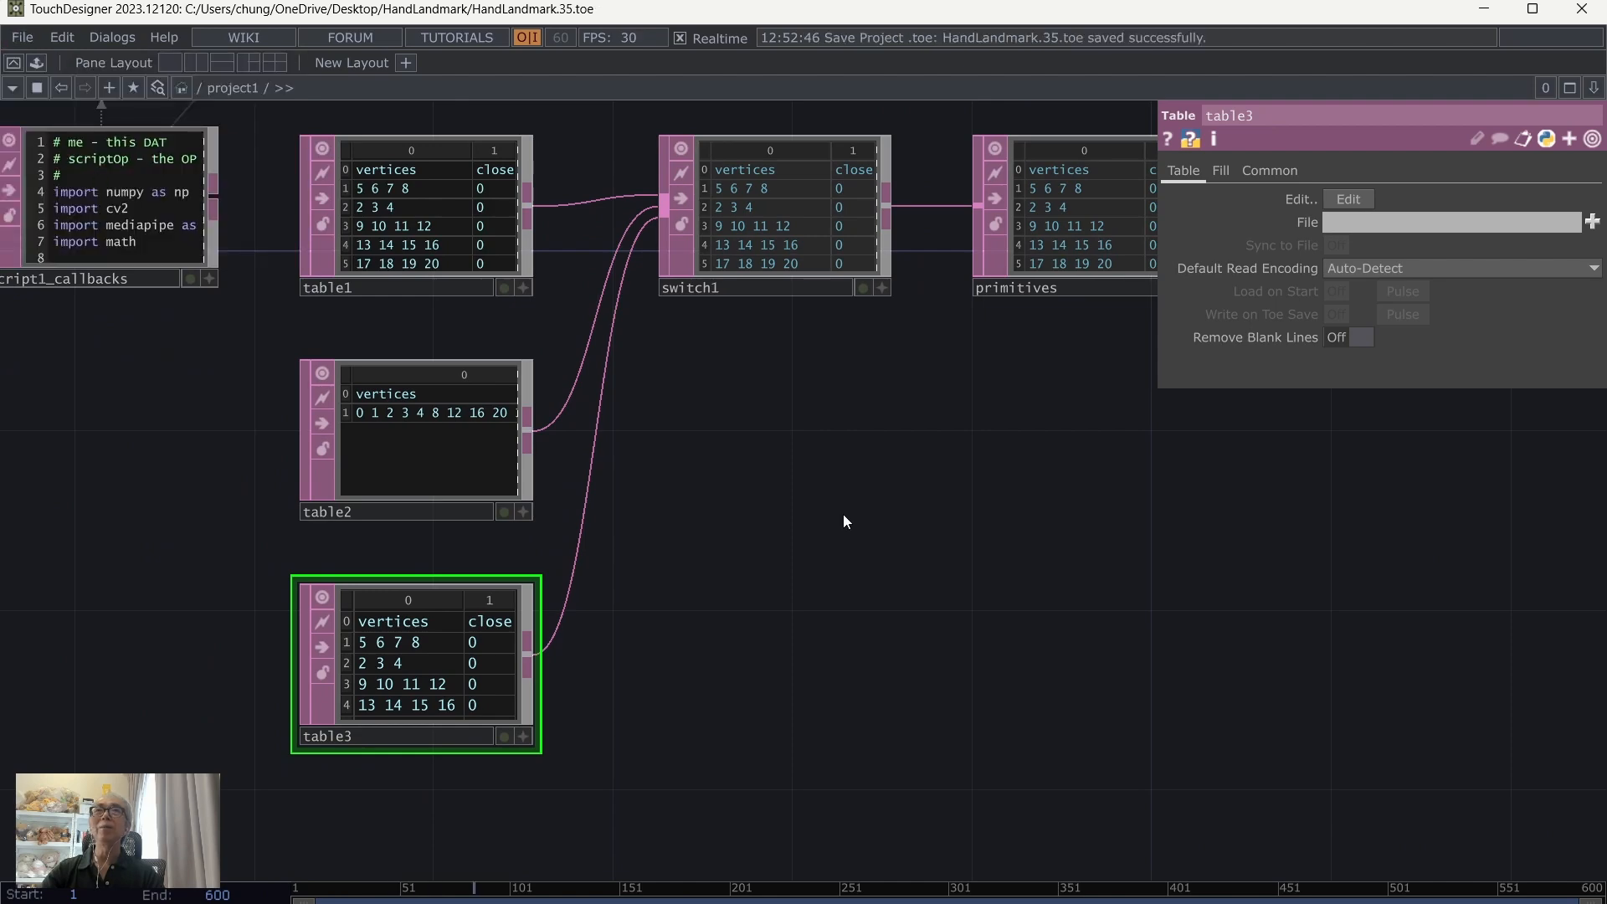
# Step: Move wireframe1 up level with the primitives DAT and save the project
pyautogui.scroll(-2, 844, 521)
pyautogui.moveTo(822, 641); pyautogui.dragTo(567, 736)
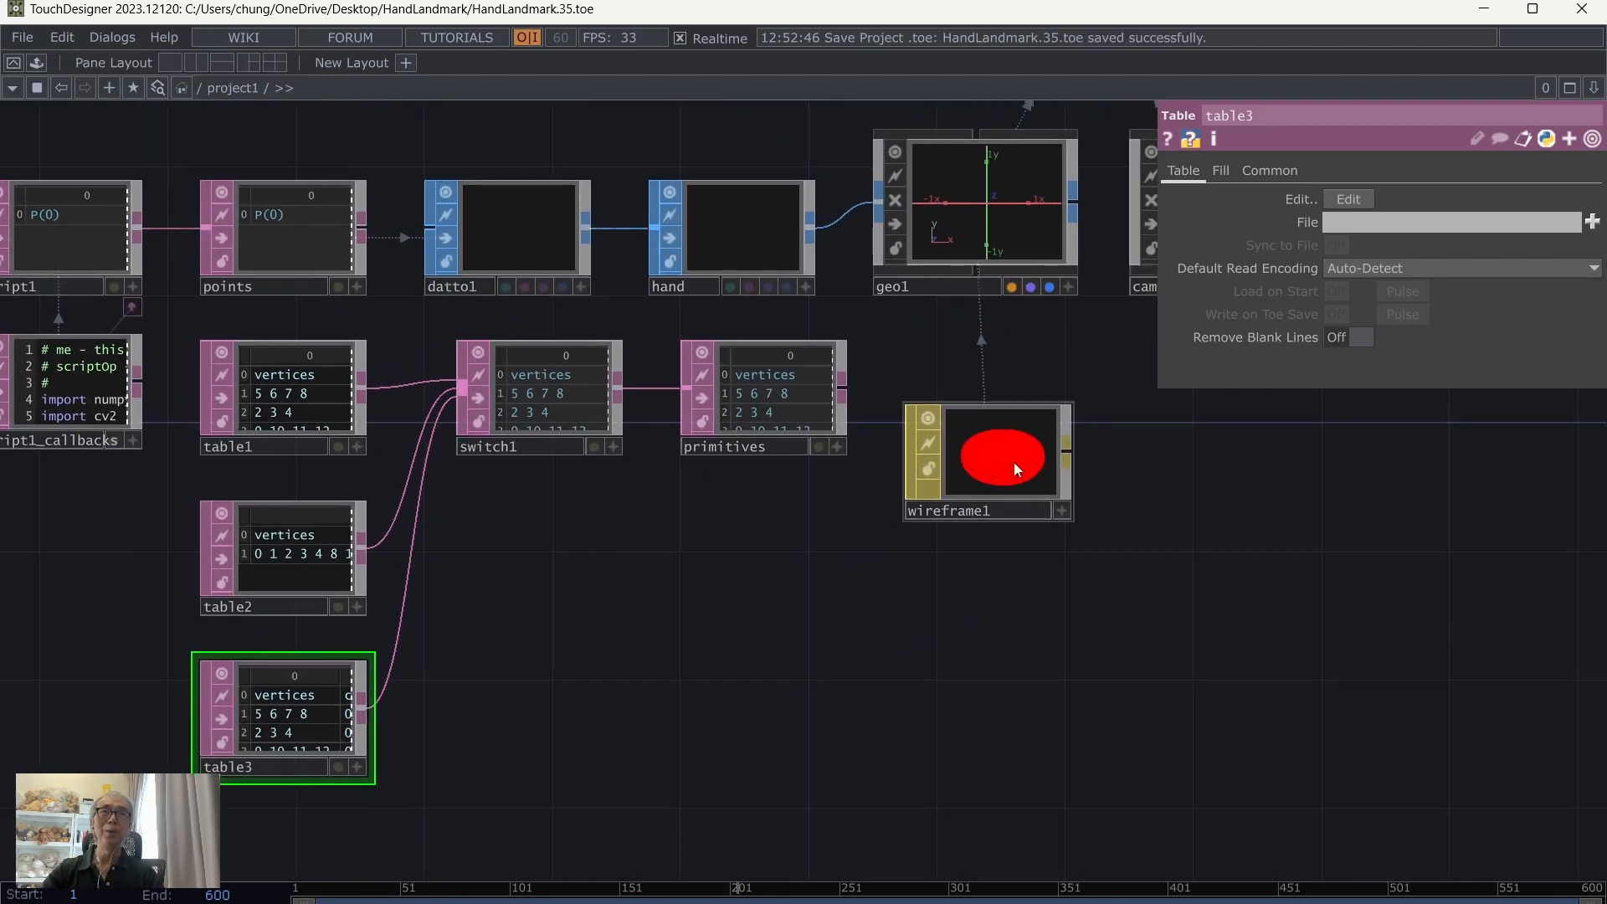
pyautogui.moveTo(1013, 464); pyautogui.dragTo(1011, 397)
pyautogui.moveTo(1077, 695)
pyautogui.mouseDown()
pyautogui.moveTo(1011, 708)
pyautogui.moveTo(1105, 704)
pyautogui.mouseUp()
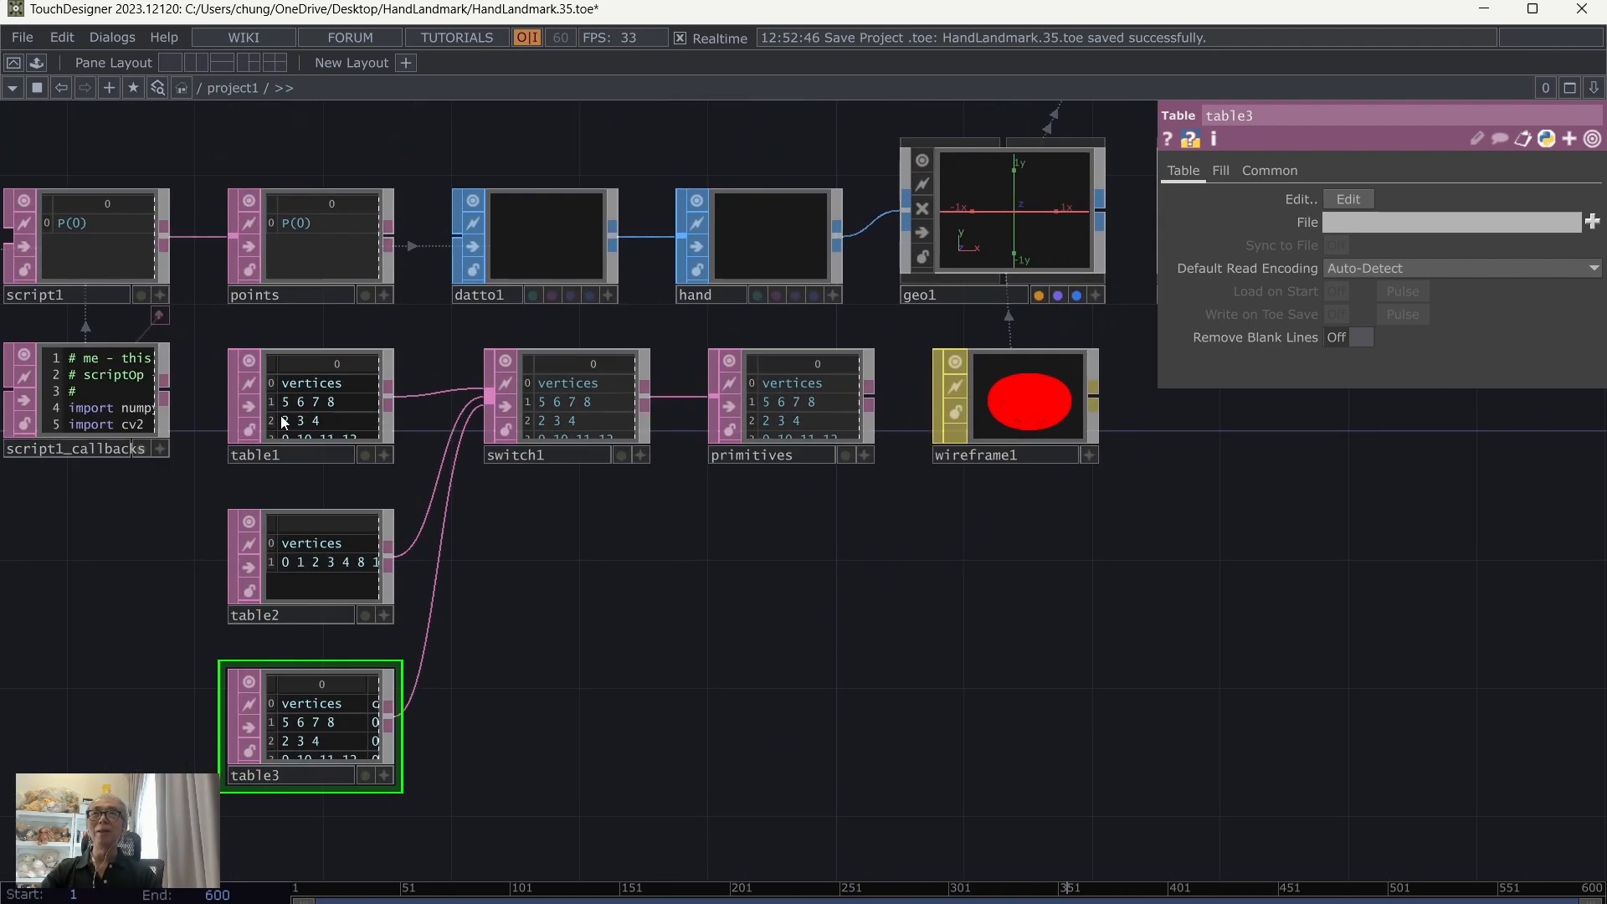
pyautogui.click(20, 38)
pyautogui.click(58, 144)
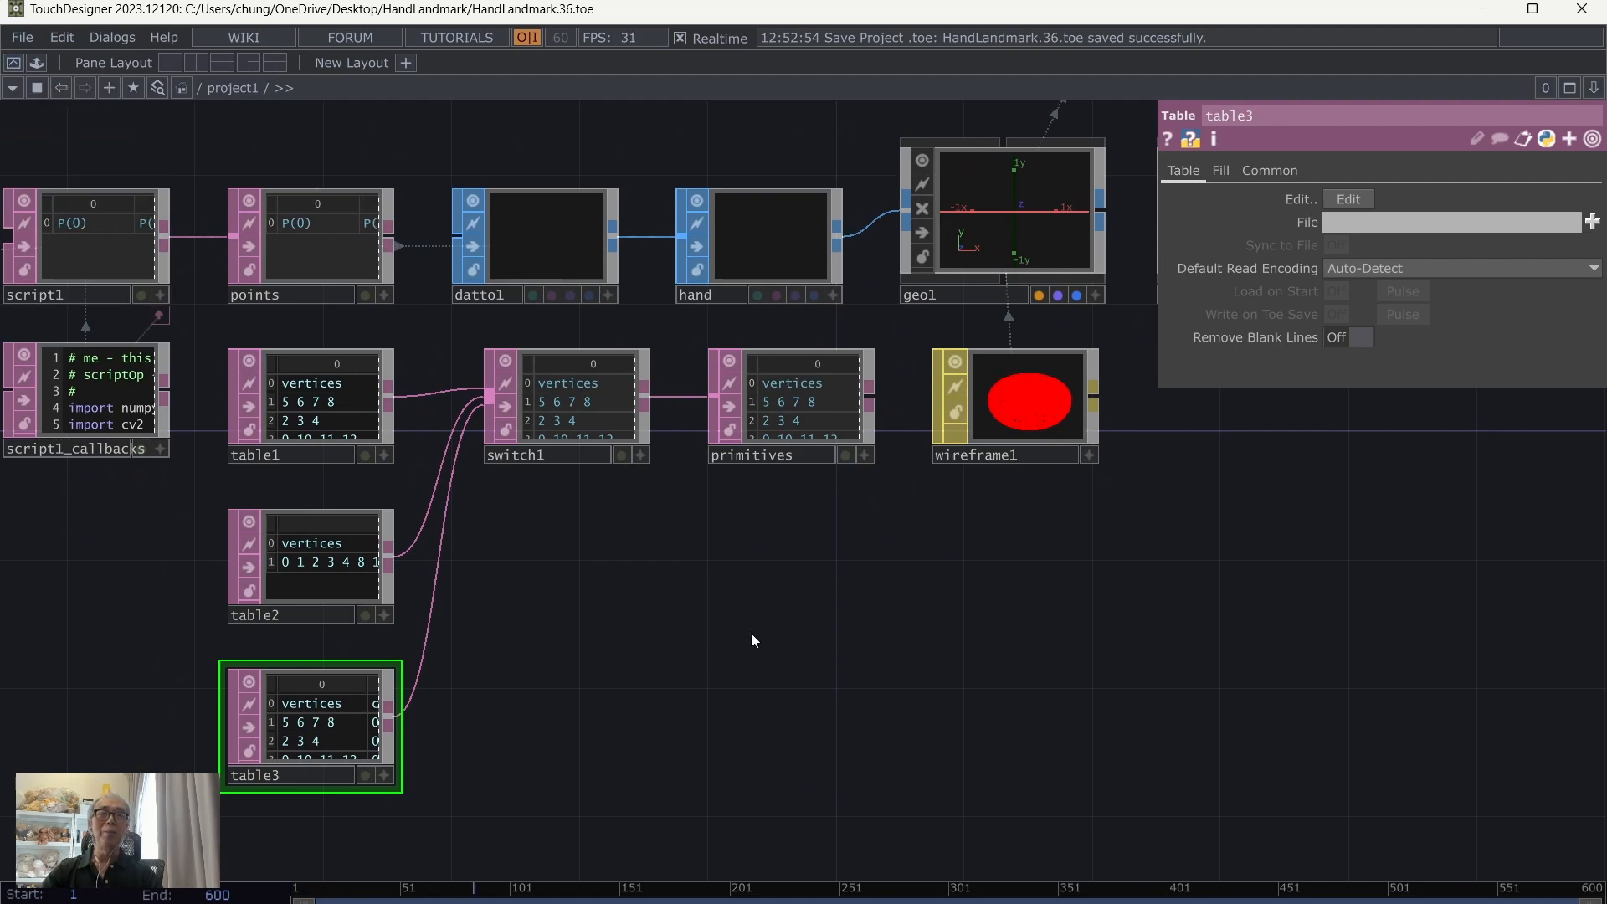
# Step: Add an Info CHOP below switch1 and assign the points DAT as its Operator
pyautogui.moveTo(652, 657); pyautogui.dragTo(776, 690)
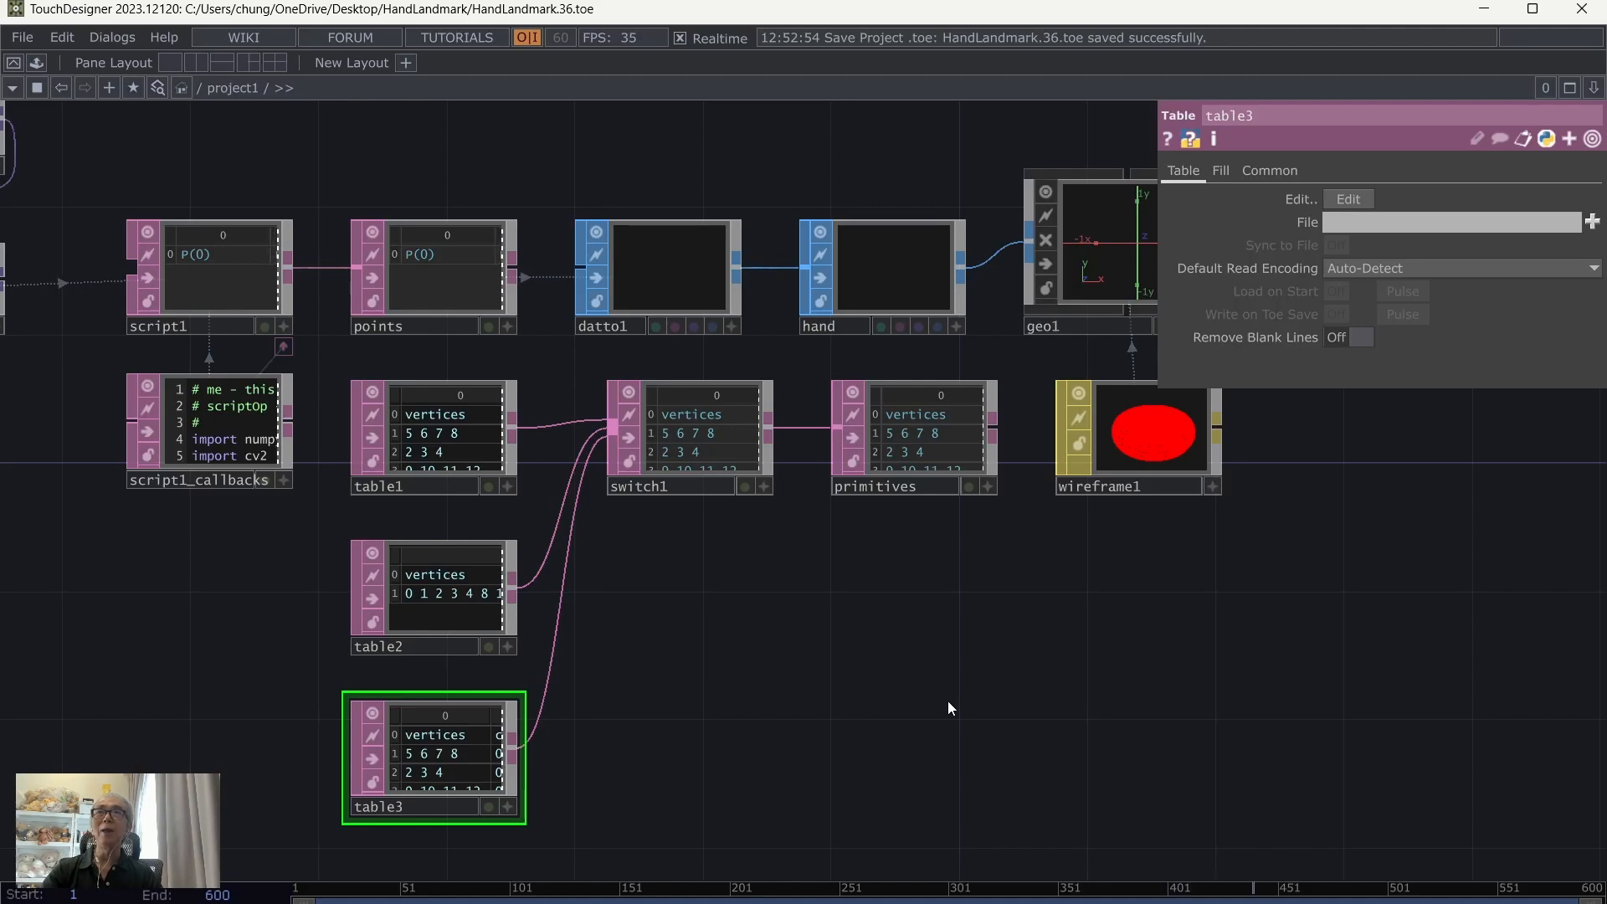
pyautogui.moveTo(947, 701); pyautogui.dragTo(1004, 670)
pyautogui.click(500, 258)
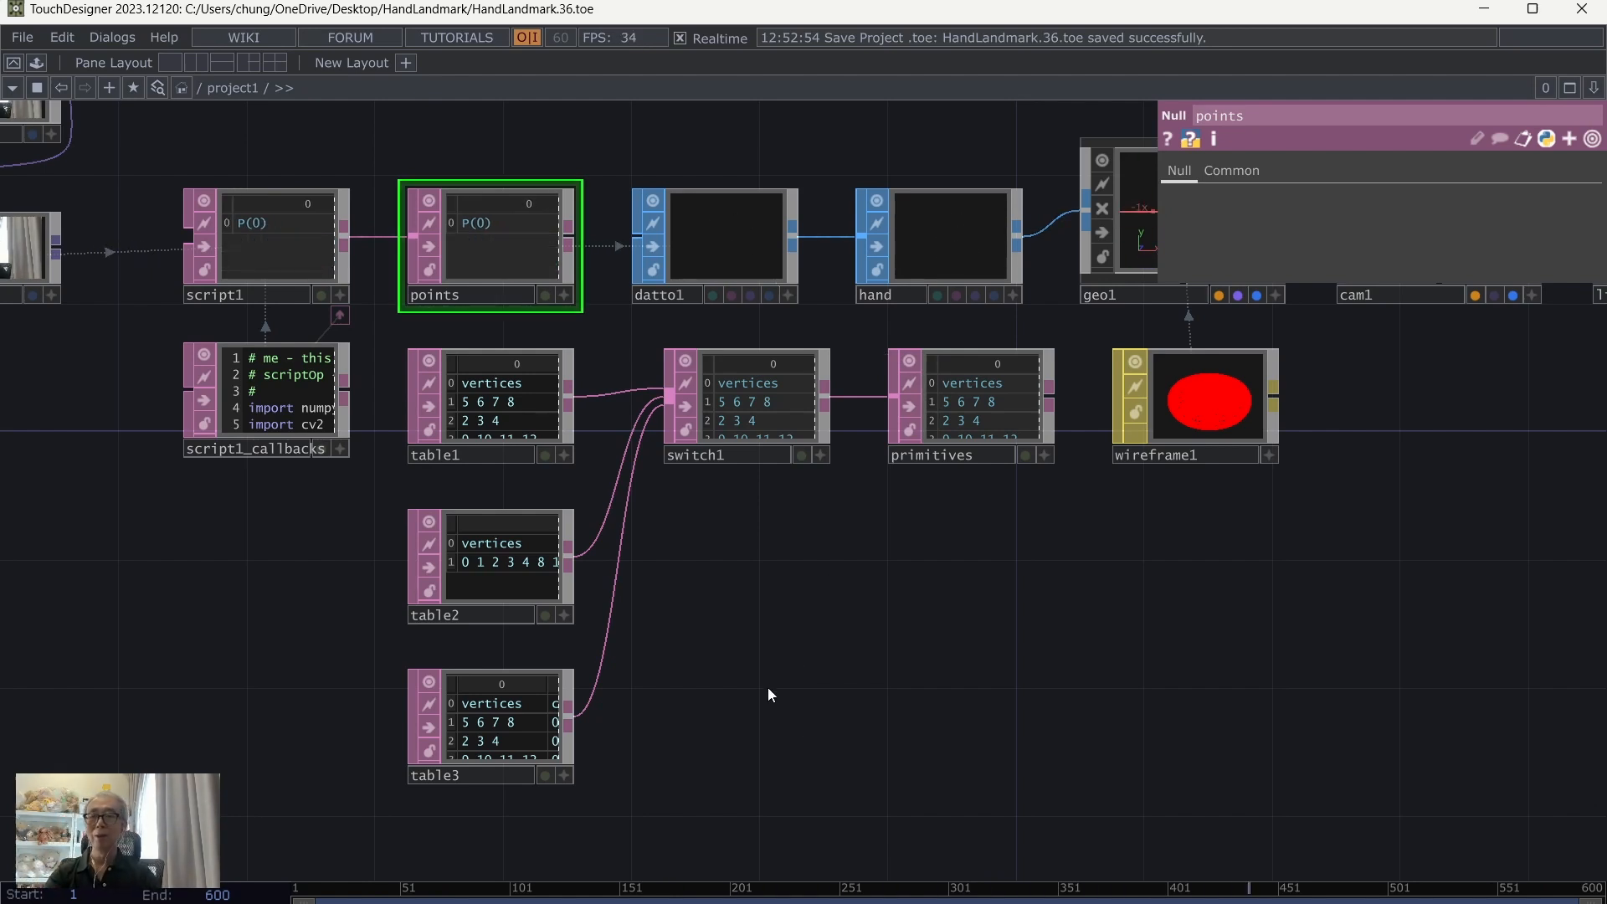
pyautogui.press('Tab')
pyautogui.click(535, 357)
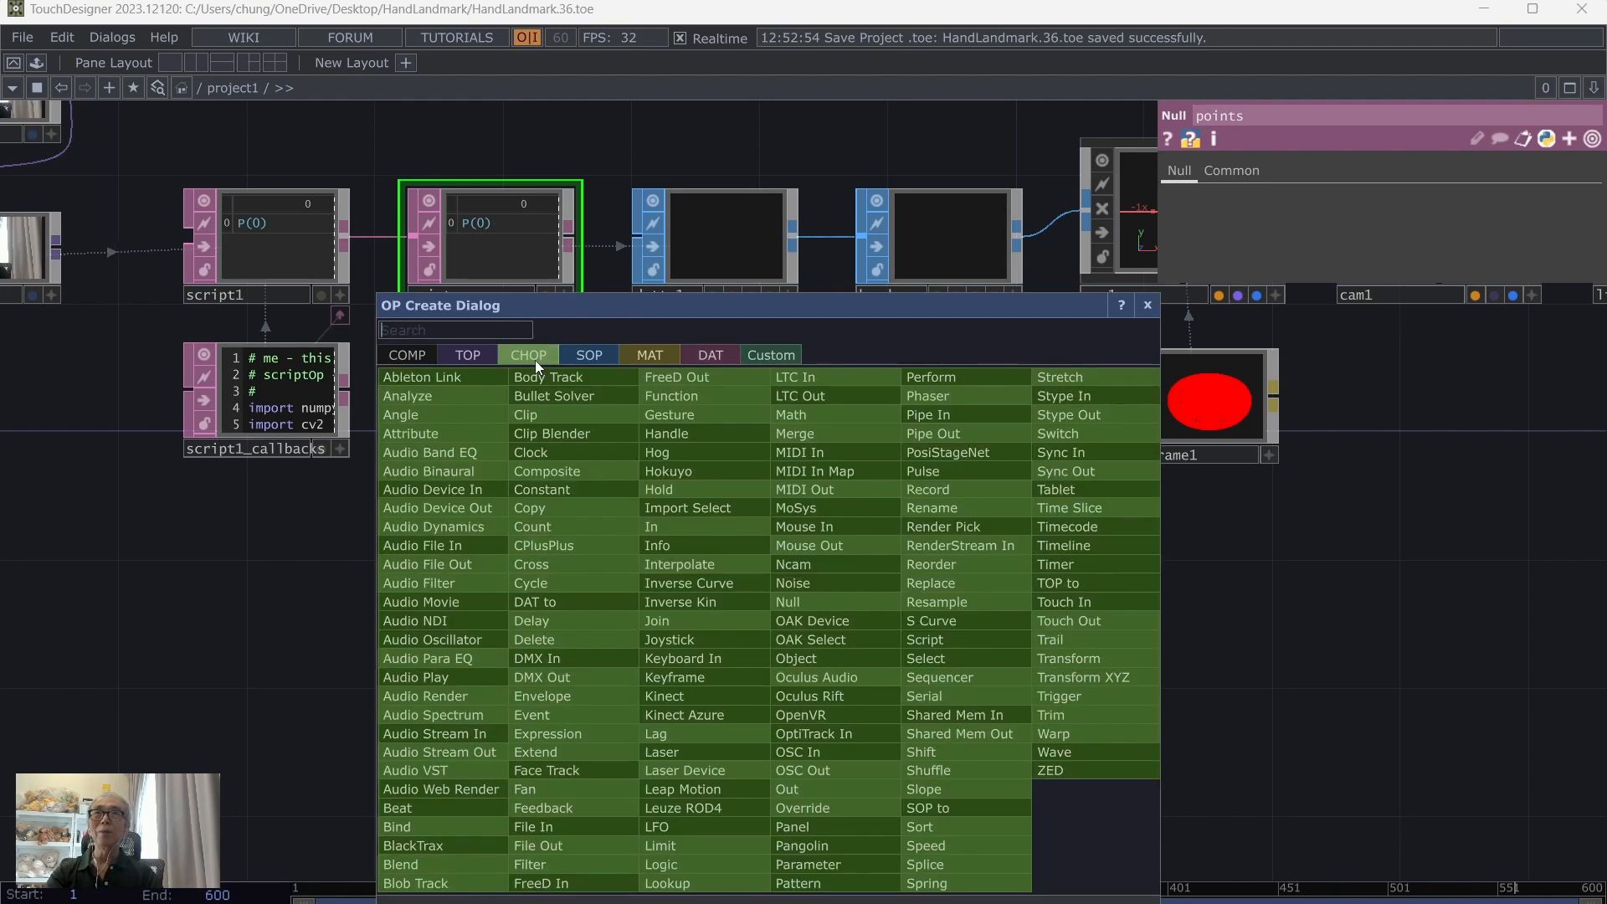
pyautogui.click(685, 547)
pyautogui.click(769, 596)
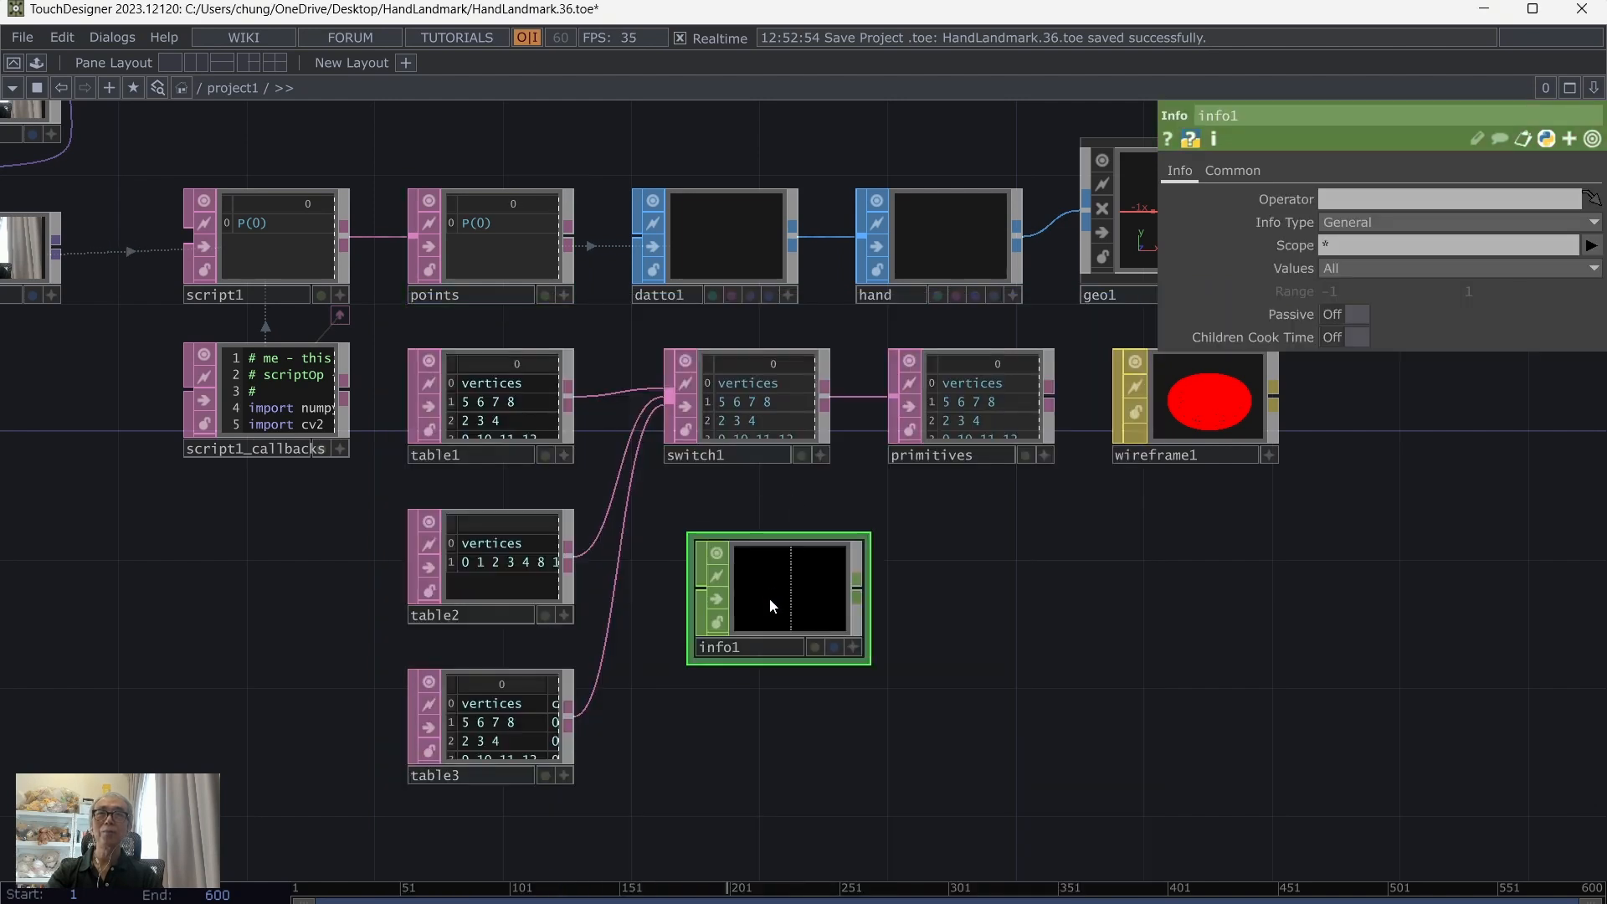
pyautogui.moveTo(466, 256); pyautogui.dragTo(786, 596)
pyautogui.click(836, 572)
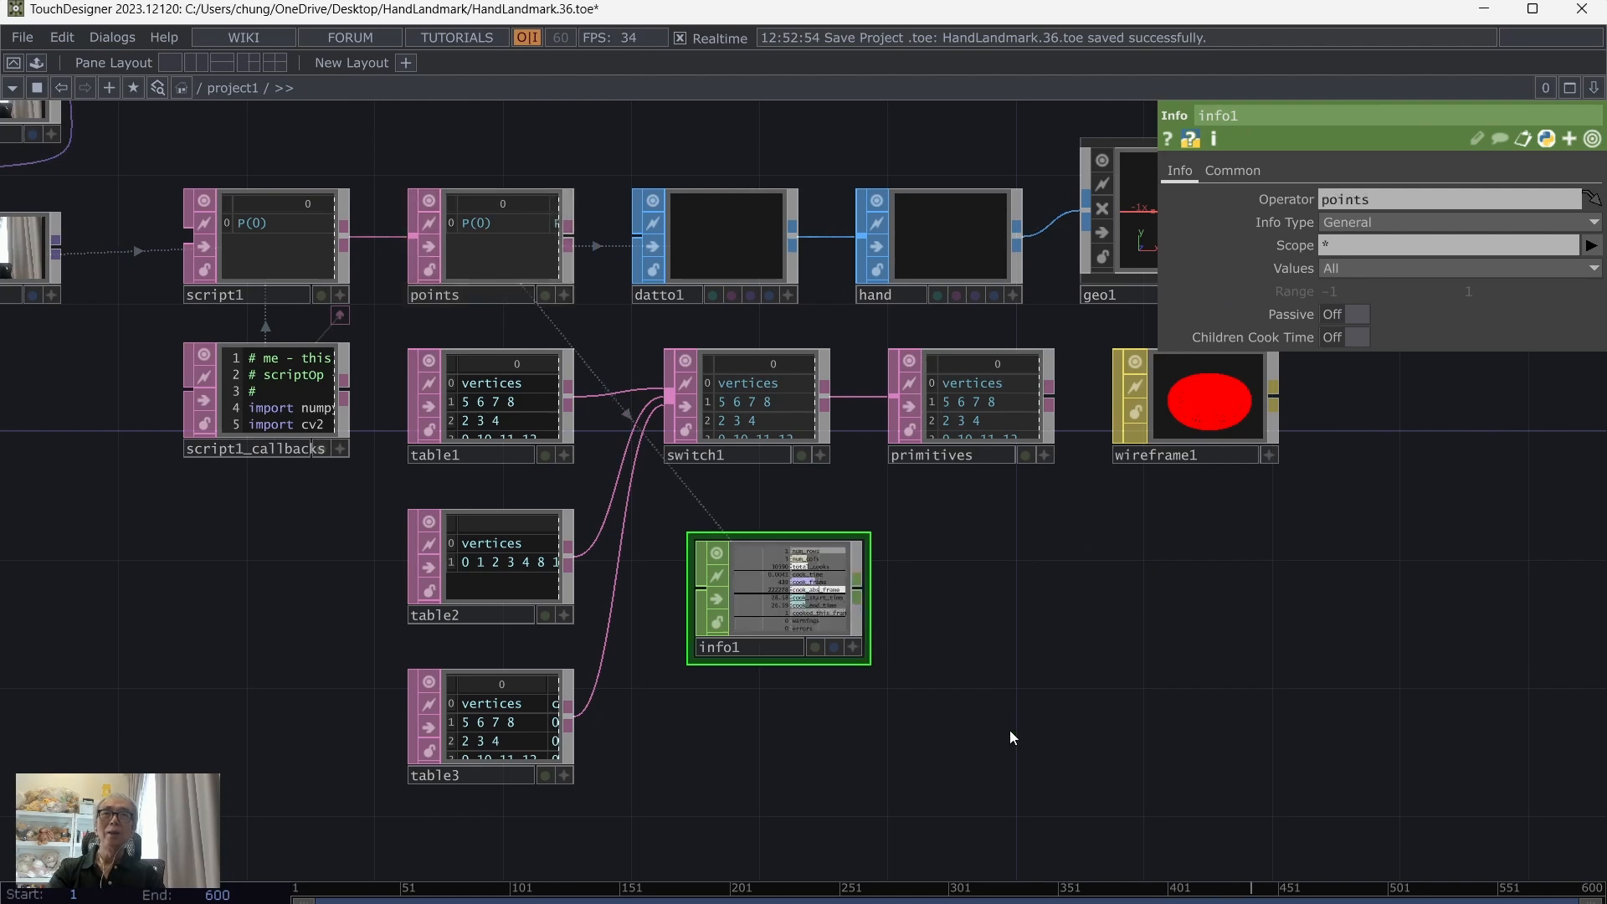
# Step: Append a Select CHOP to info1 and set its Channel Names to num_rows
pyautogui.scroll(2, 1009, 728)
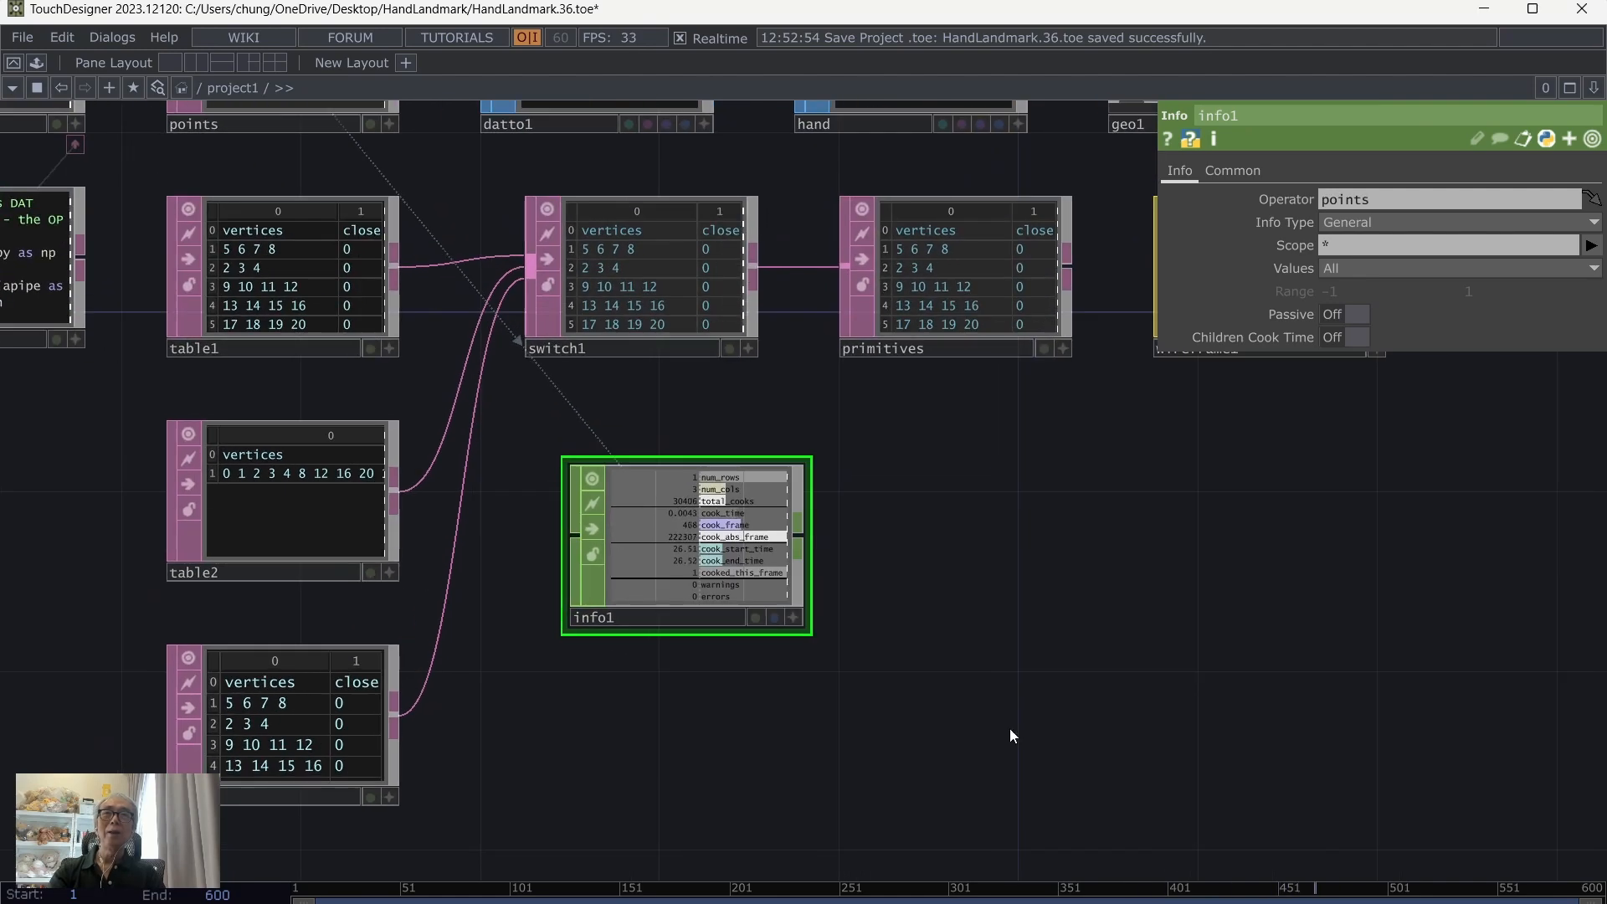
pyautogui.click(802, 539)
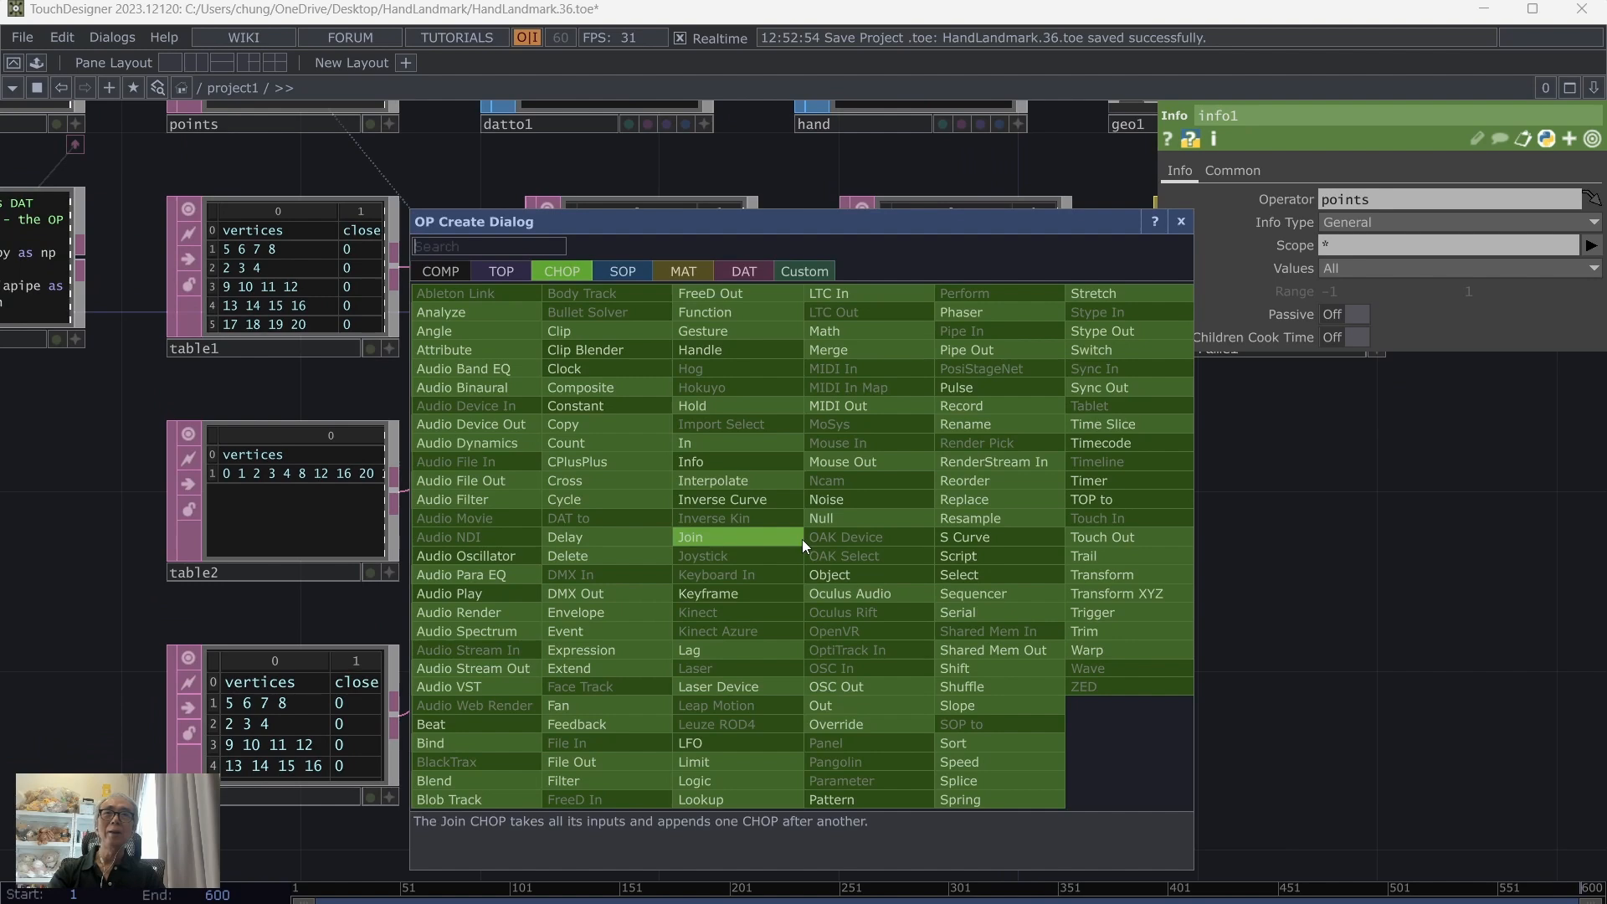
pyautogui.click(967, 572)
pyautogui.click(979, 542)
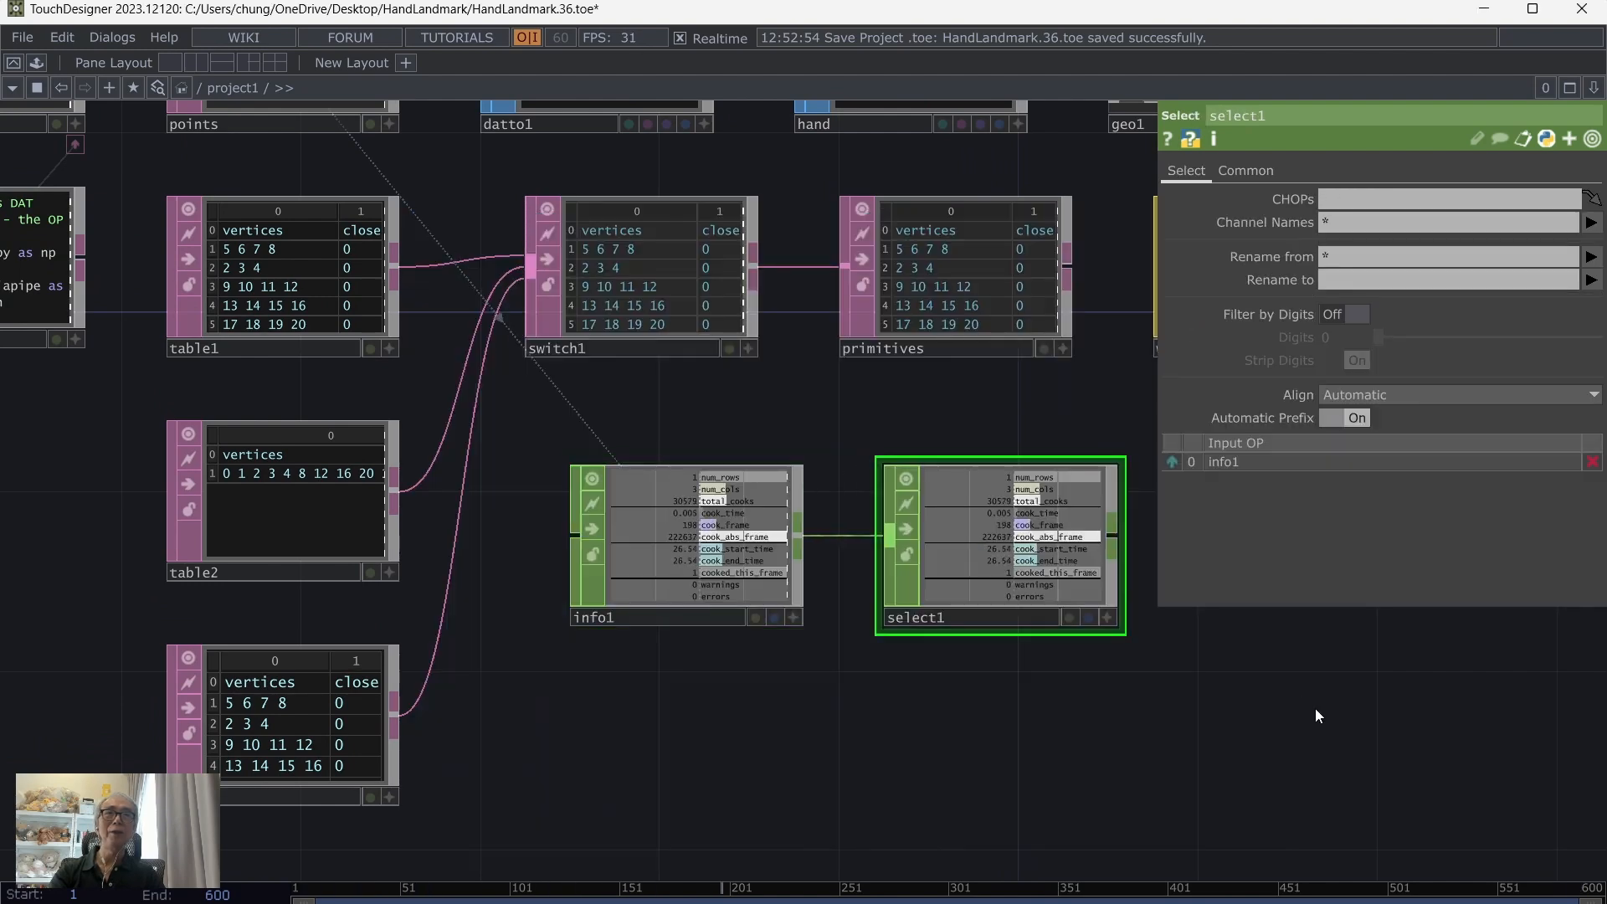
pyautogui.moveTo(1316, 710); pyautogui.dragTo(941, 676)
pyautogui.click(1591, 222)
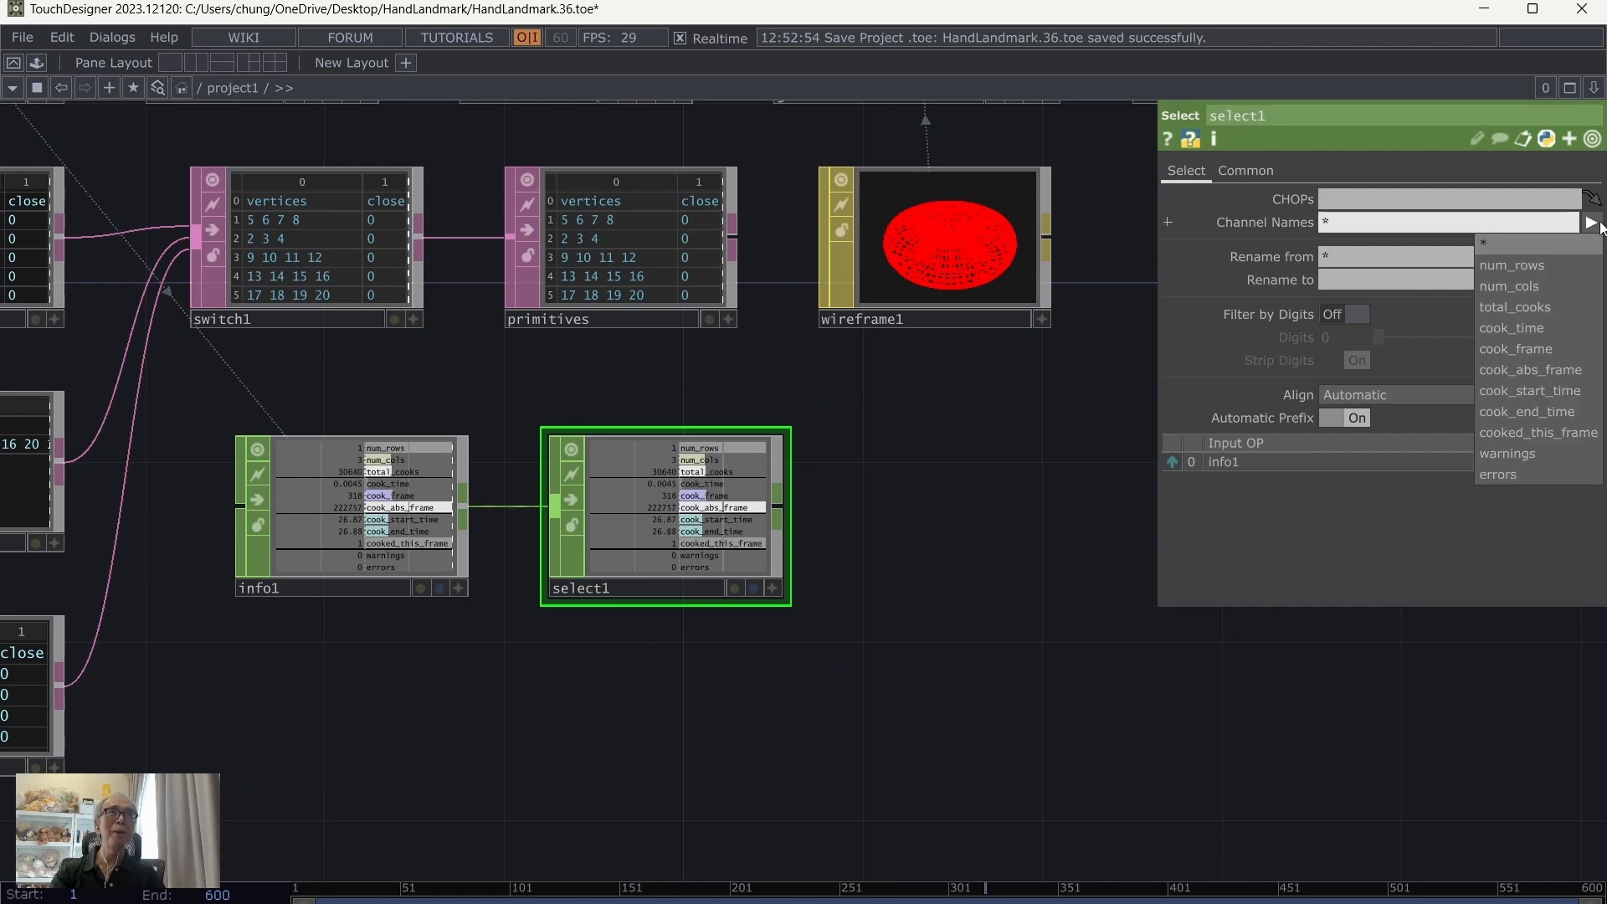
pyautogui.click(1549, 269)
pyautogui.moveTo(1114, 703); pyautogui.dragTo(1062, 716)
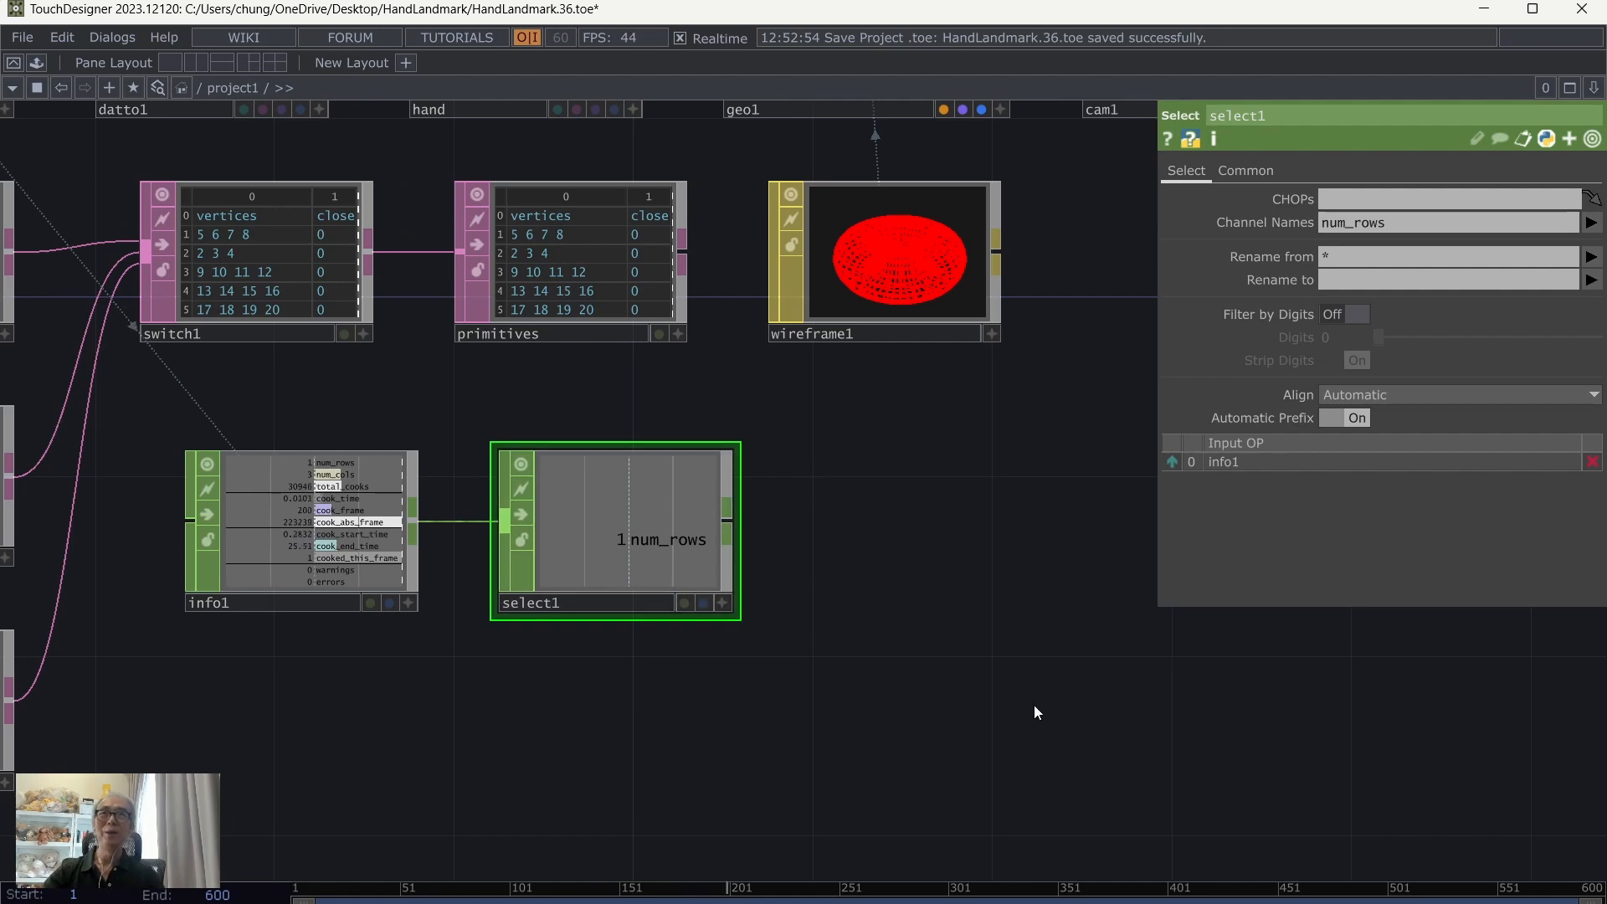
# Step: Save the project with the Info and Select CHOPs added
pyautogui.moveTo(812, 616); pyautogui.dragTo(683, 599)
pyautogui.click(21, 37)
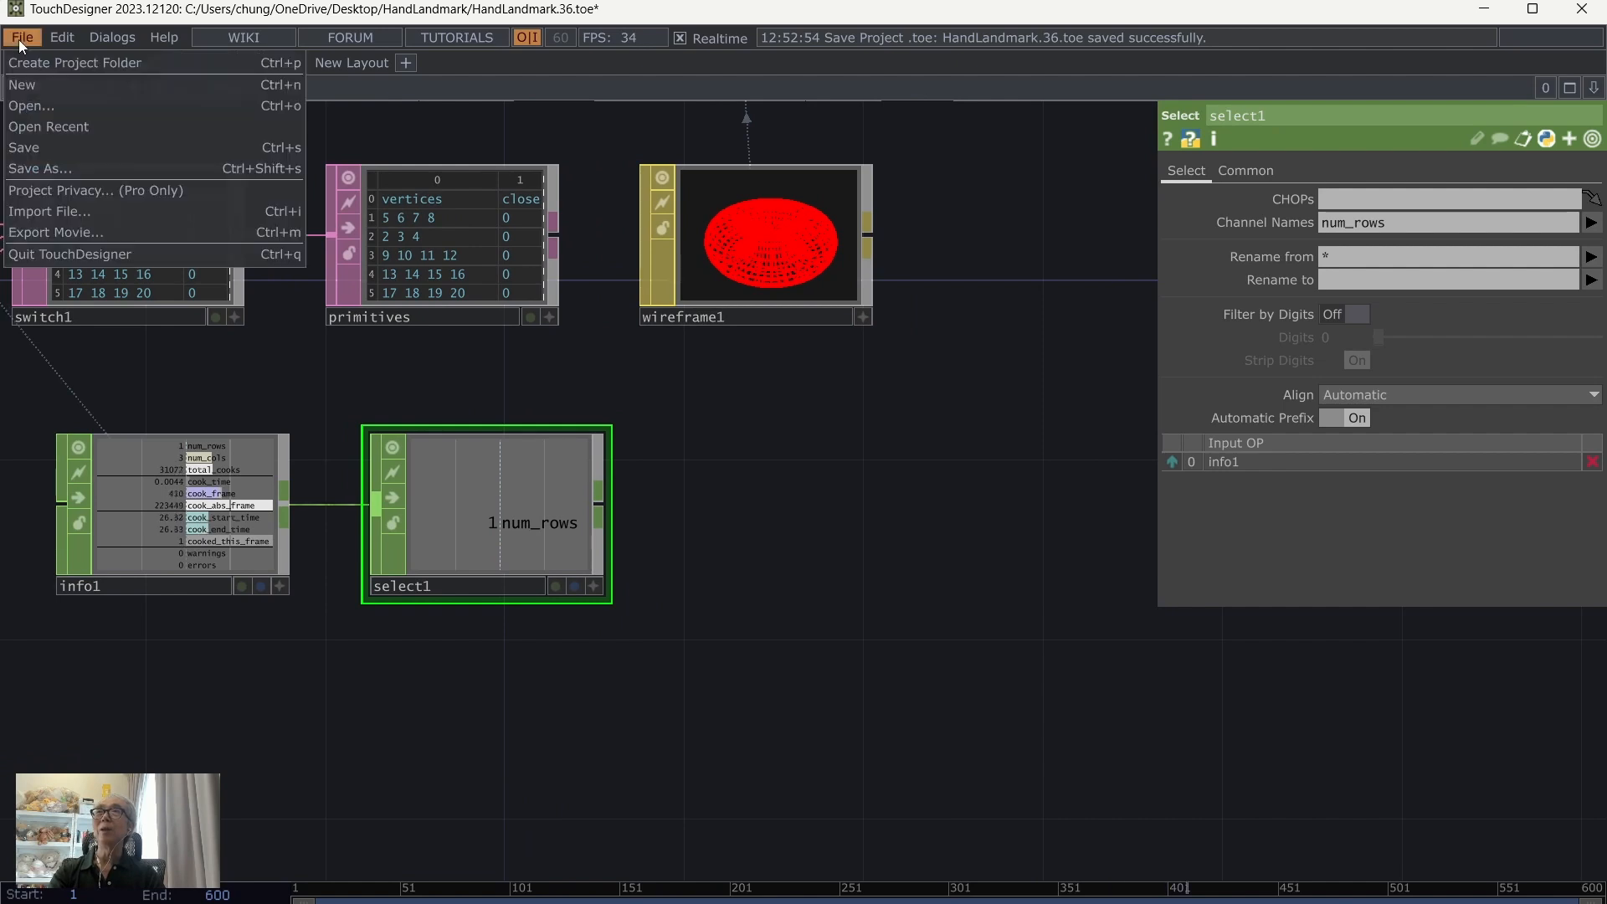
pyautogui.click(32, 142)
# Step: Append a Logic CHOP to select1 and set its Convert Input to Off When Outside Bounds
pyautogui.rightClick(605, 504)
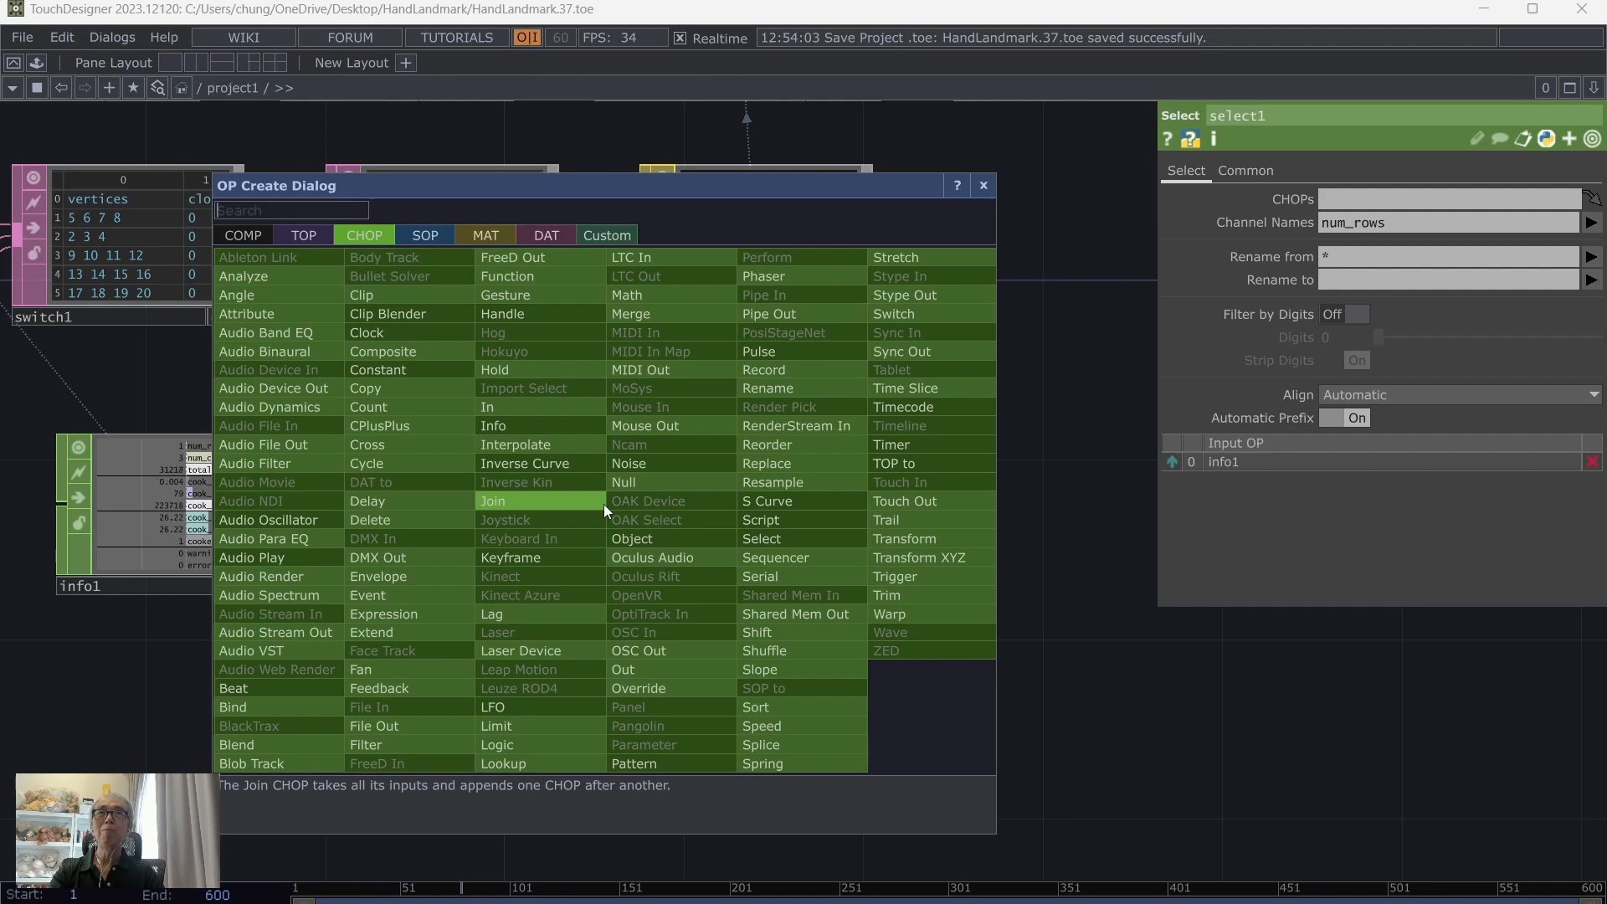
pyautogui.click(507, 750)
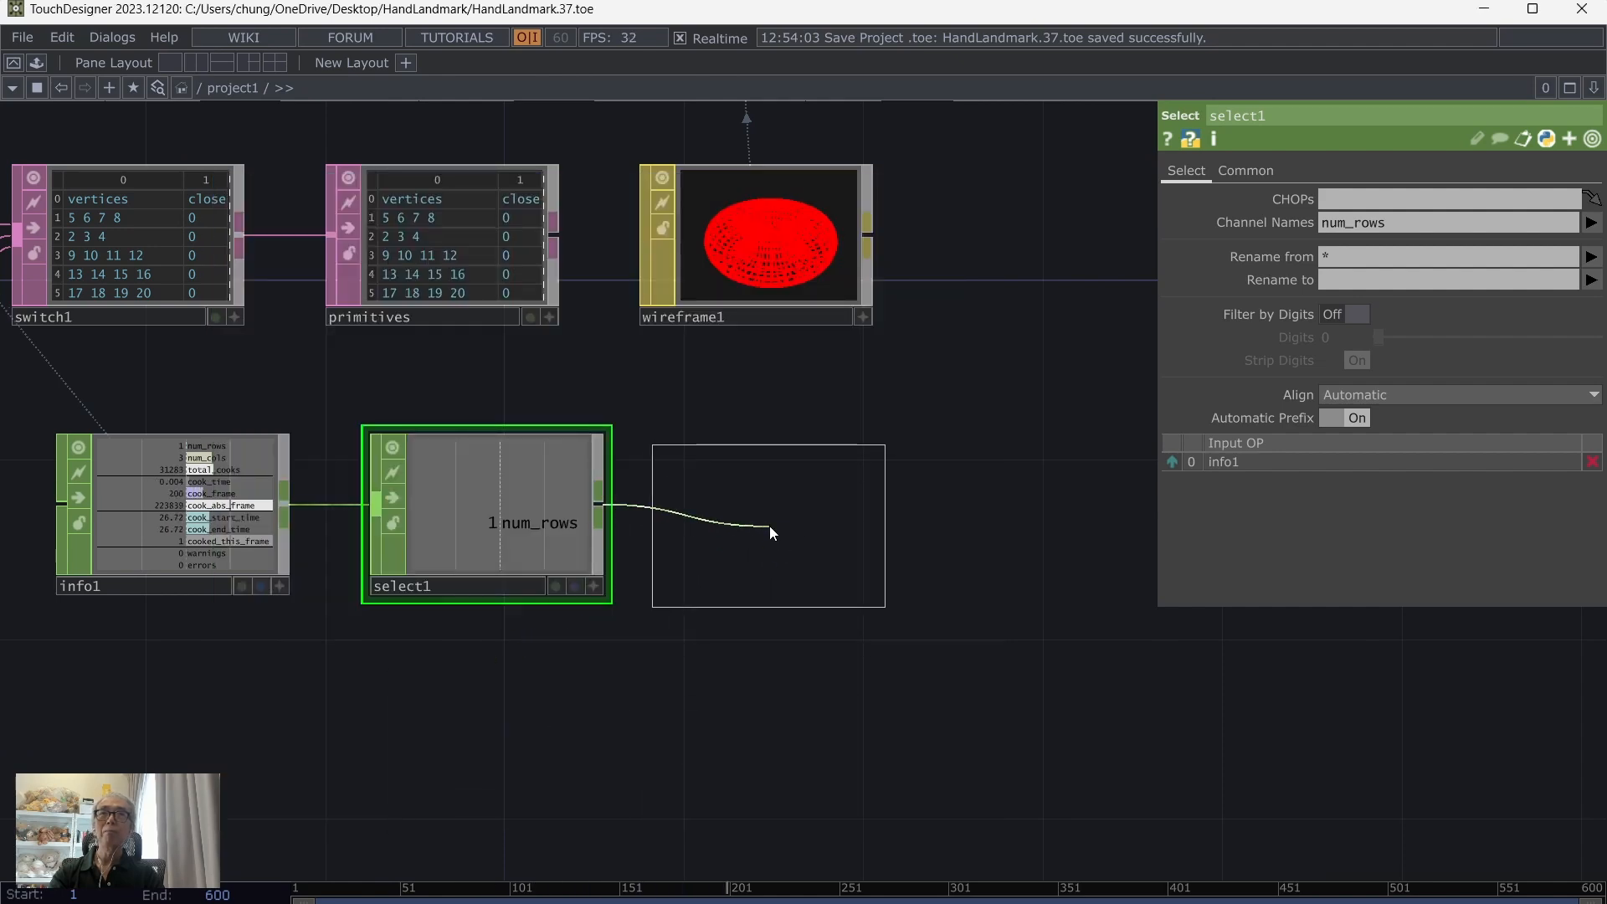
pyautogui.click(762, 521)
pyautogui.click(1382, 199)
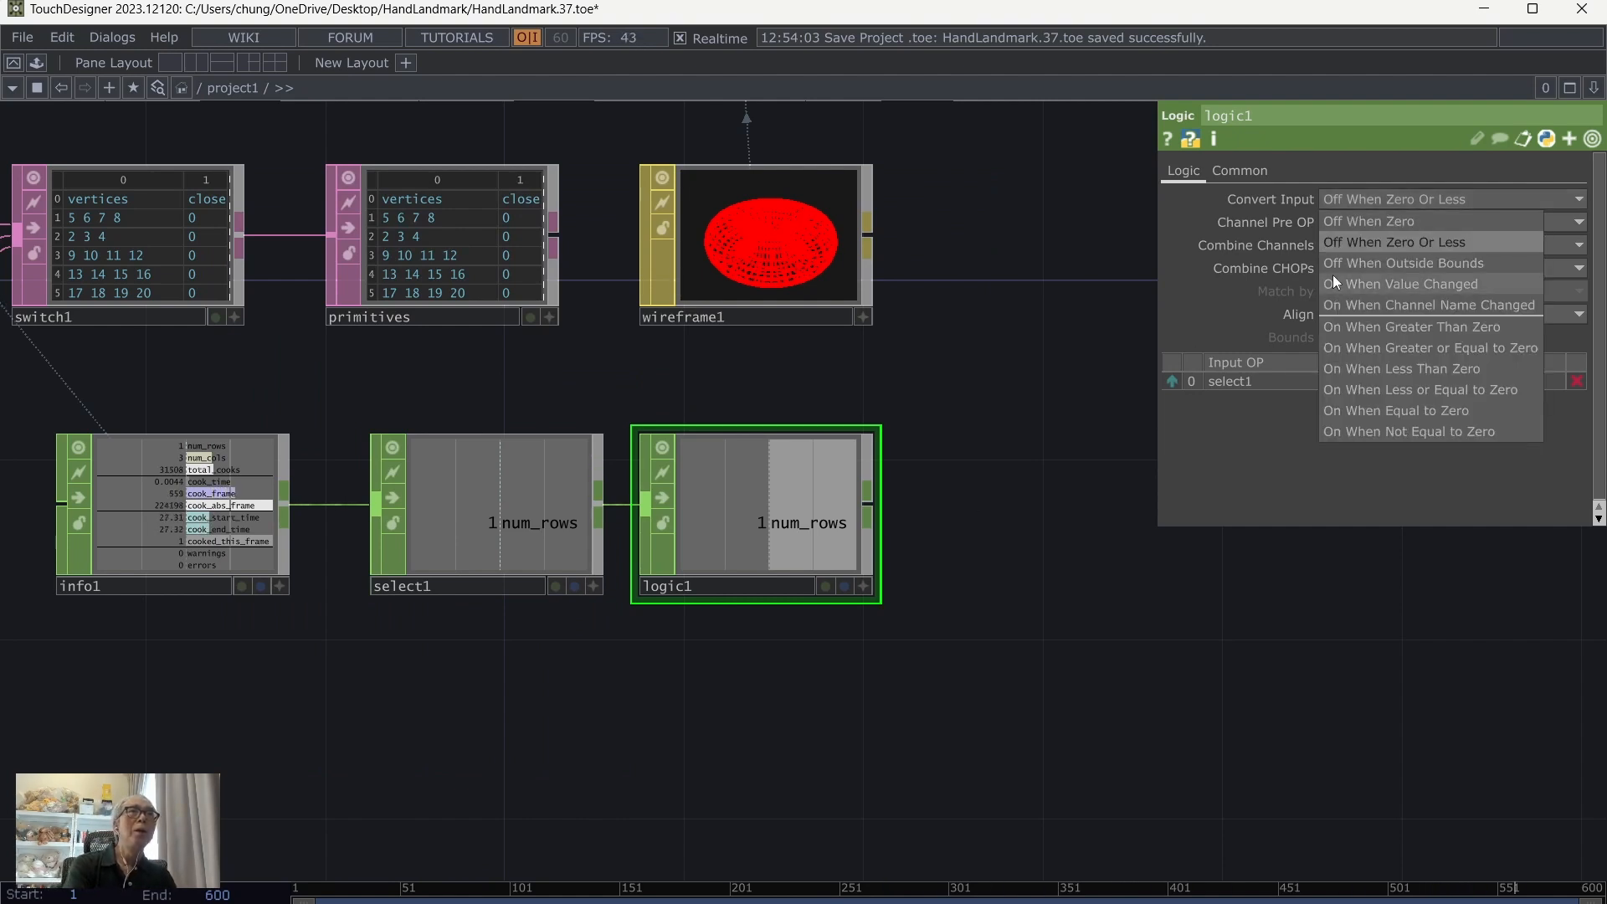
pyautogui.click(1360, 263)
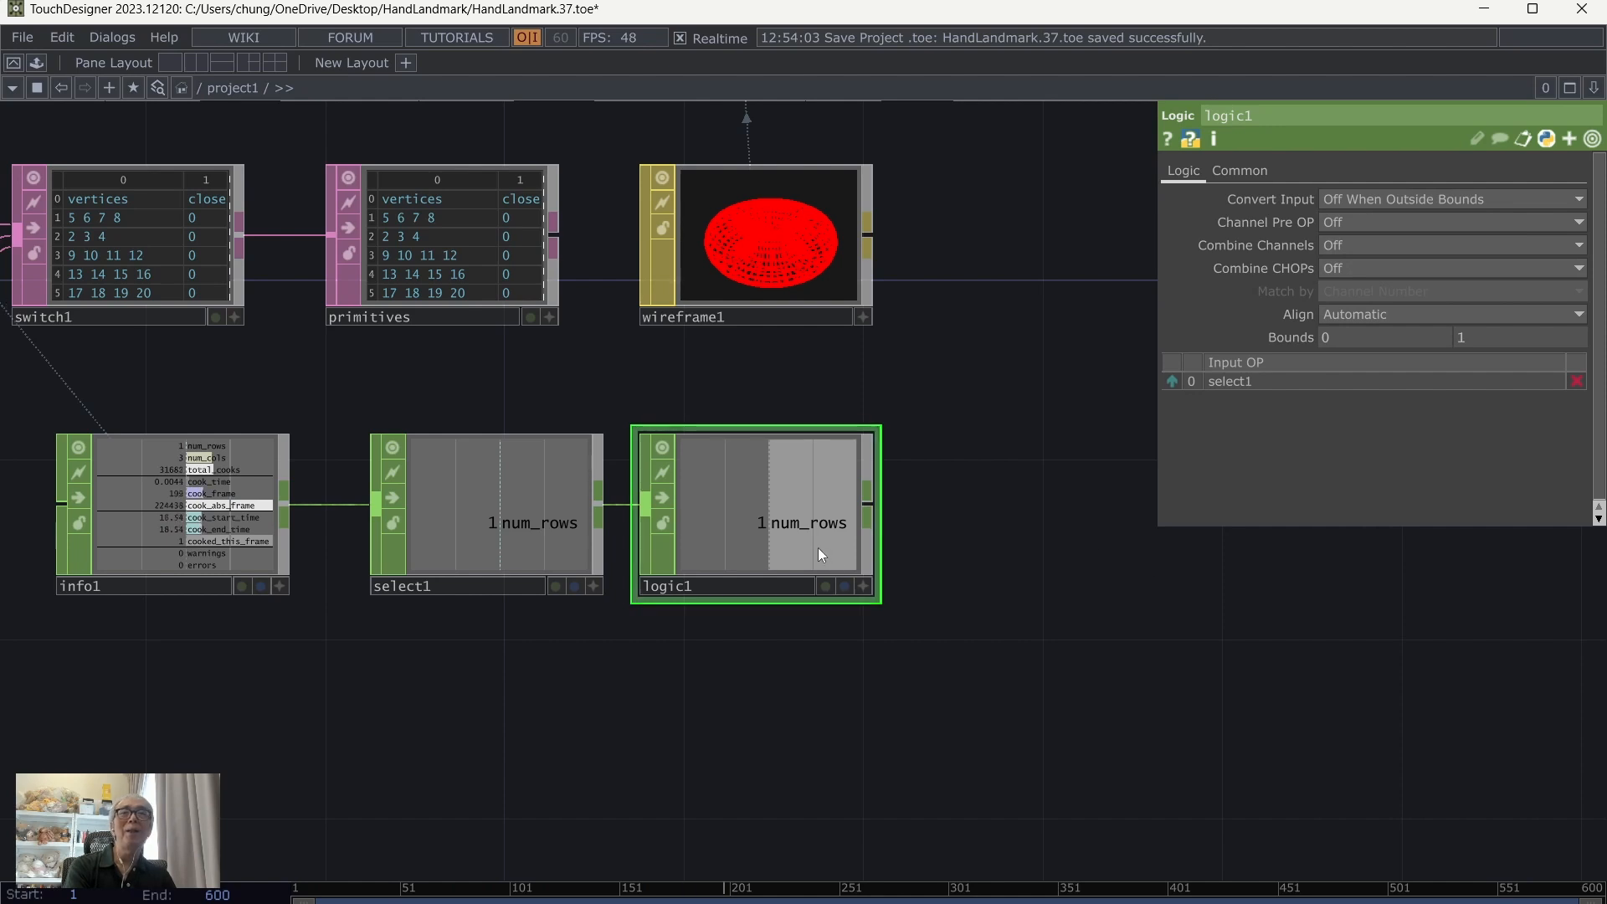
# Step: Space logic1 slightly away from select1 and set its Bounds to 2 and 22
pyautogui.moveTo(817, 547); pyautogui.dragTo(840, 536)
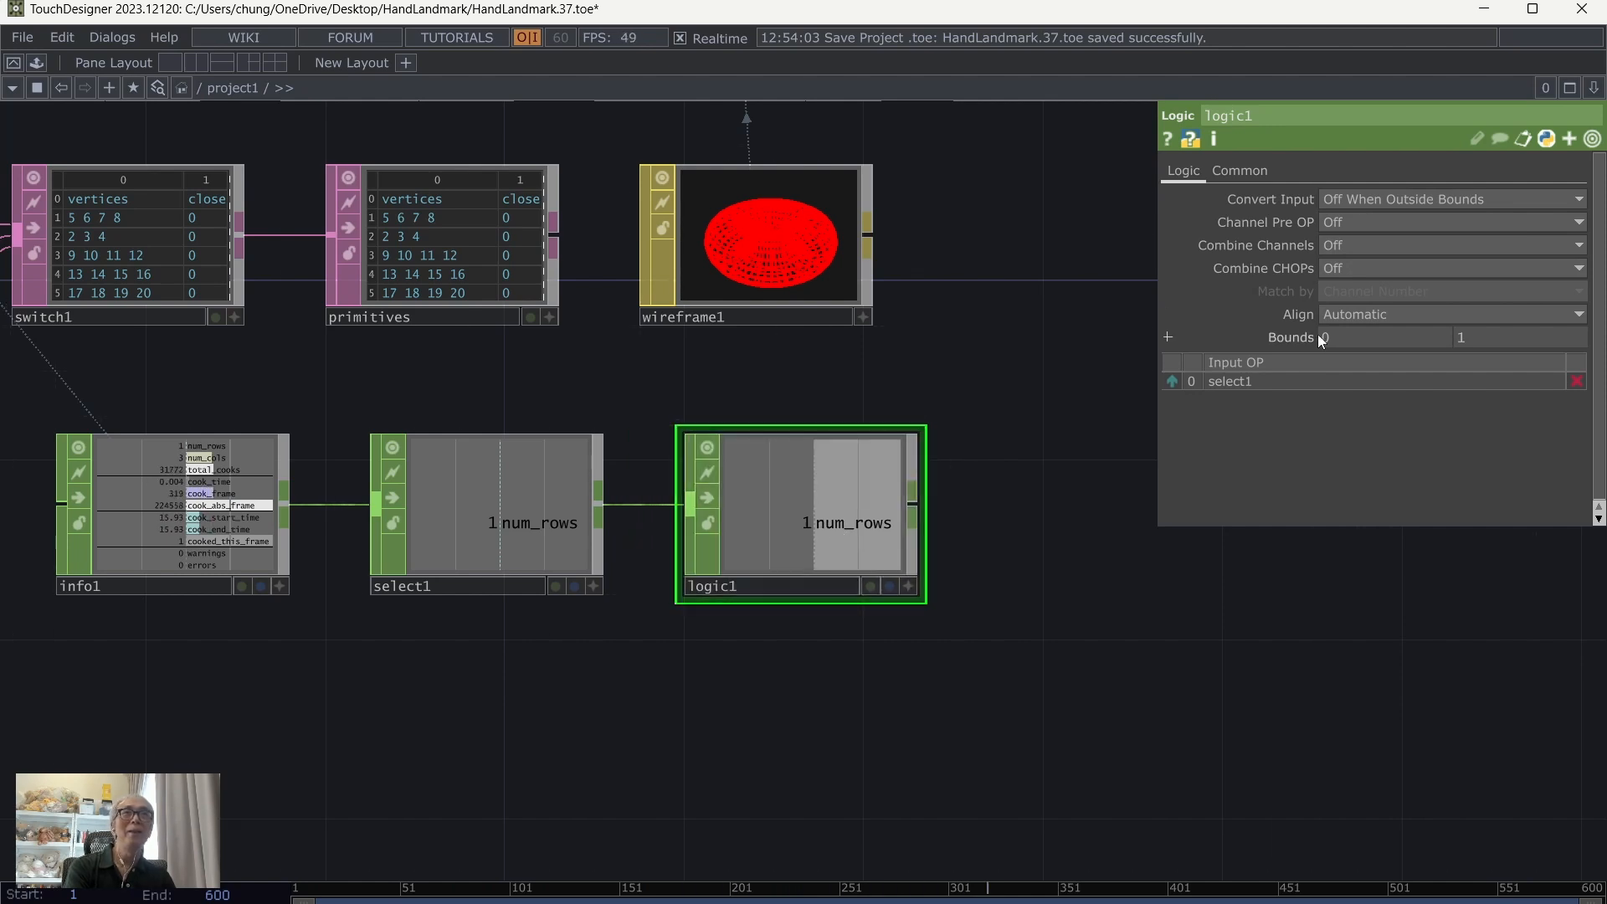
pyautogui.write('2')
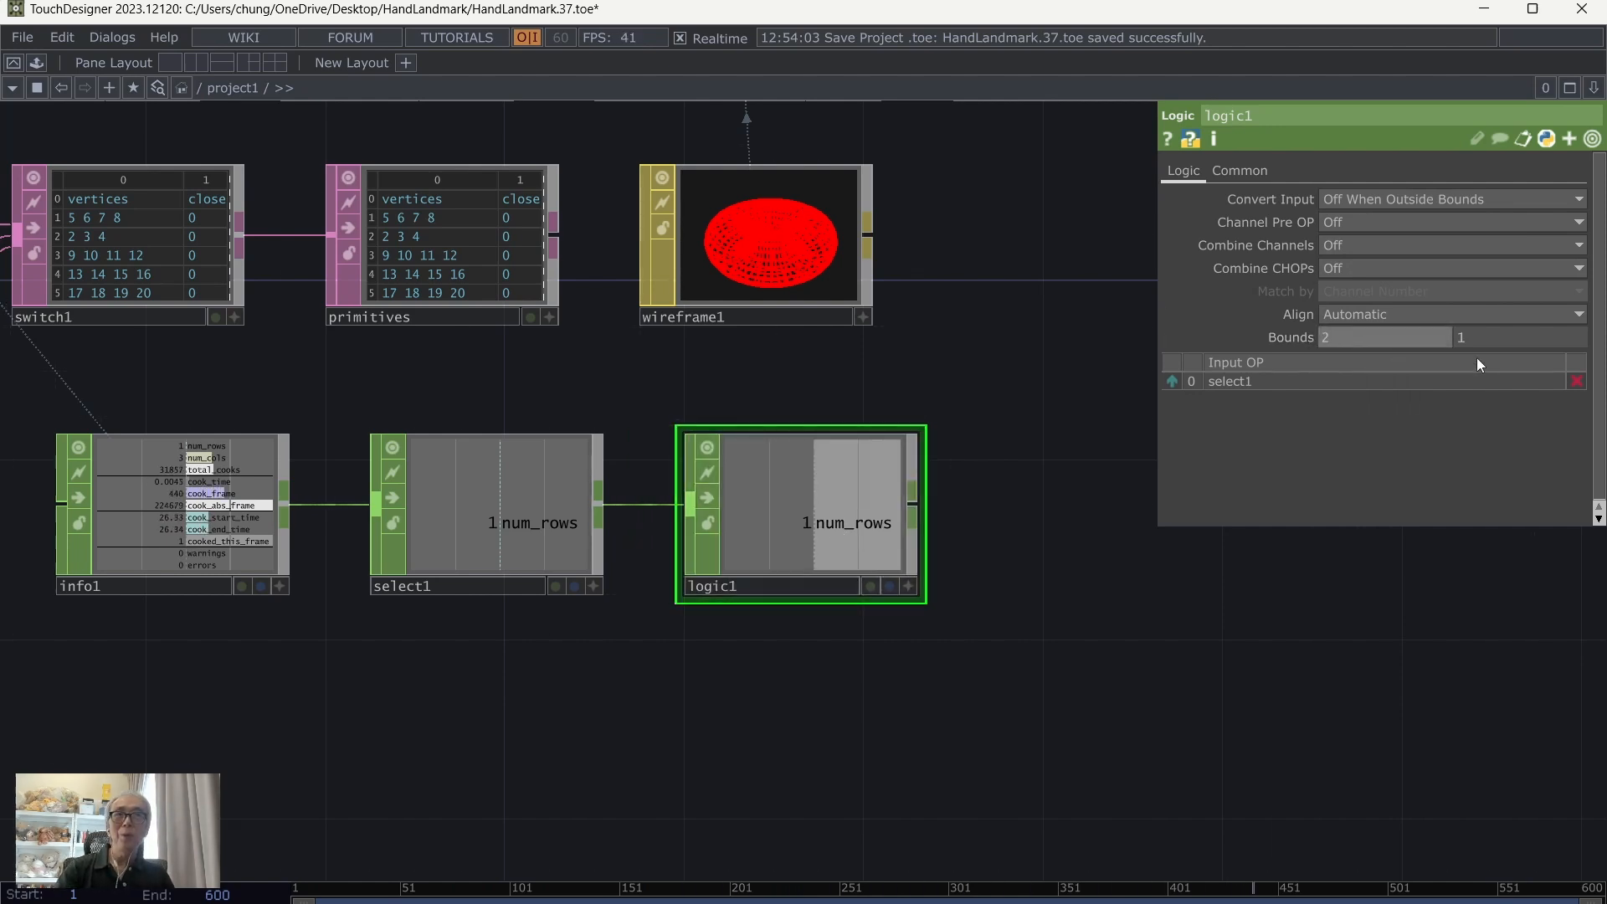
pyautogui.moveTo(1483, 336); pyautogui.dragTo(1441, 343)
pyautogui.write('22')
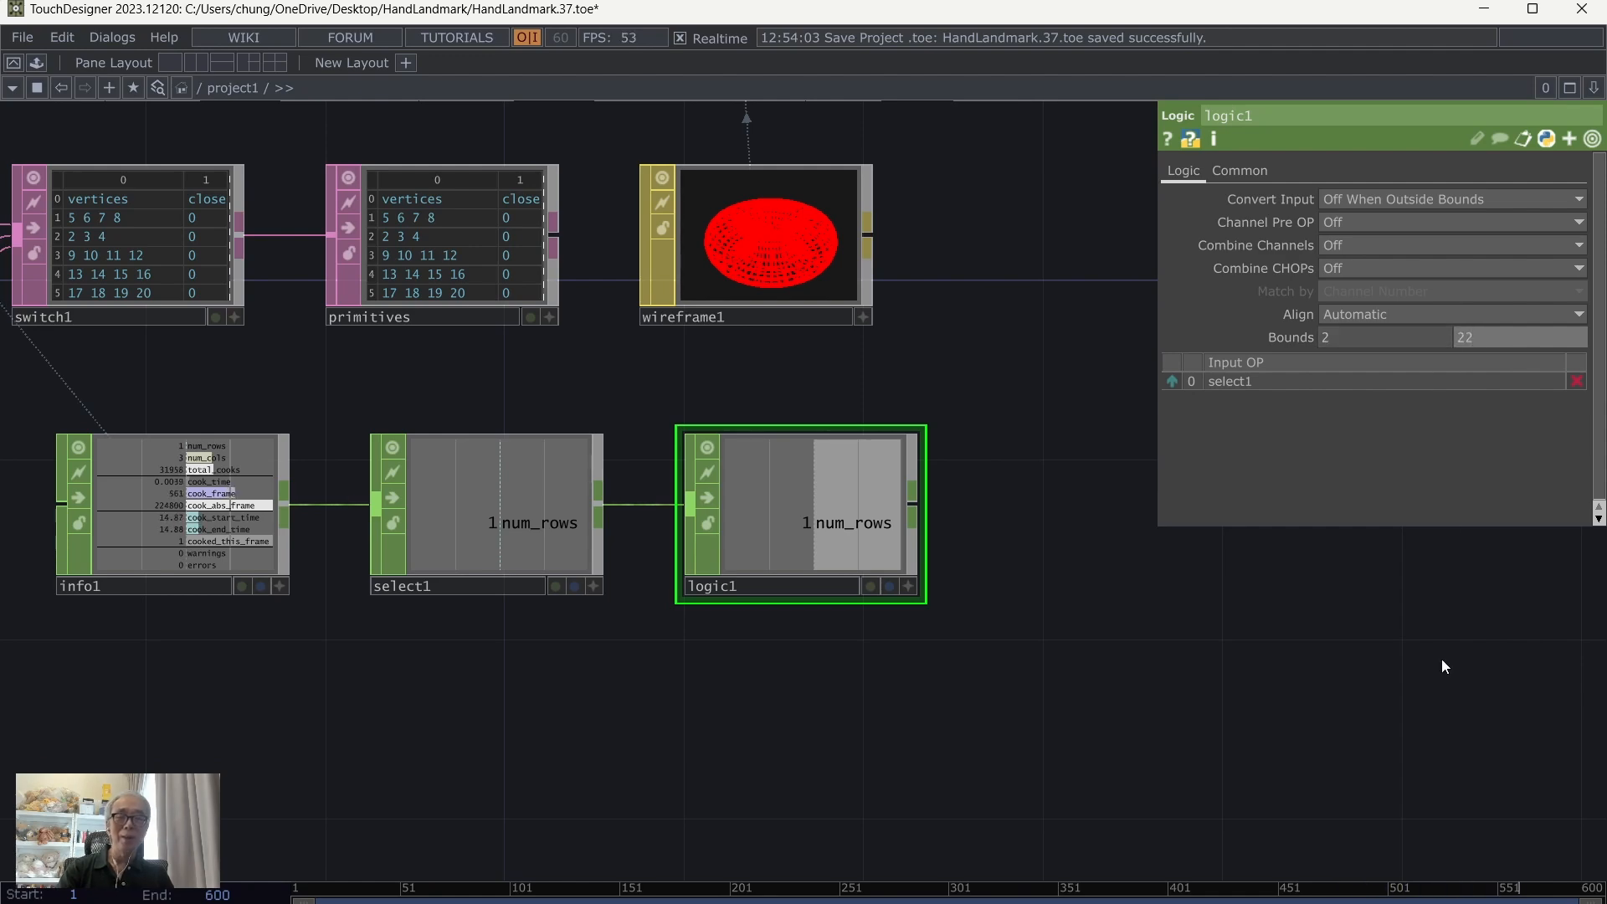
pyautogui.press('Return')
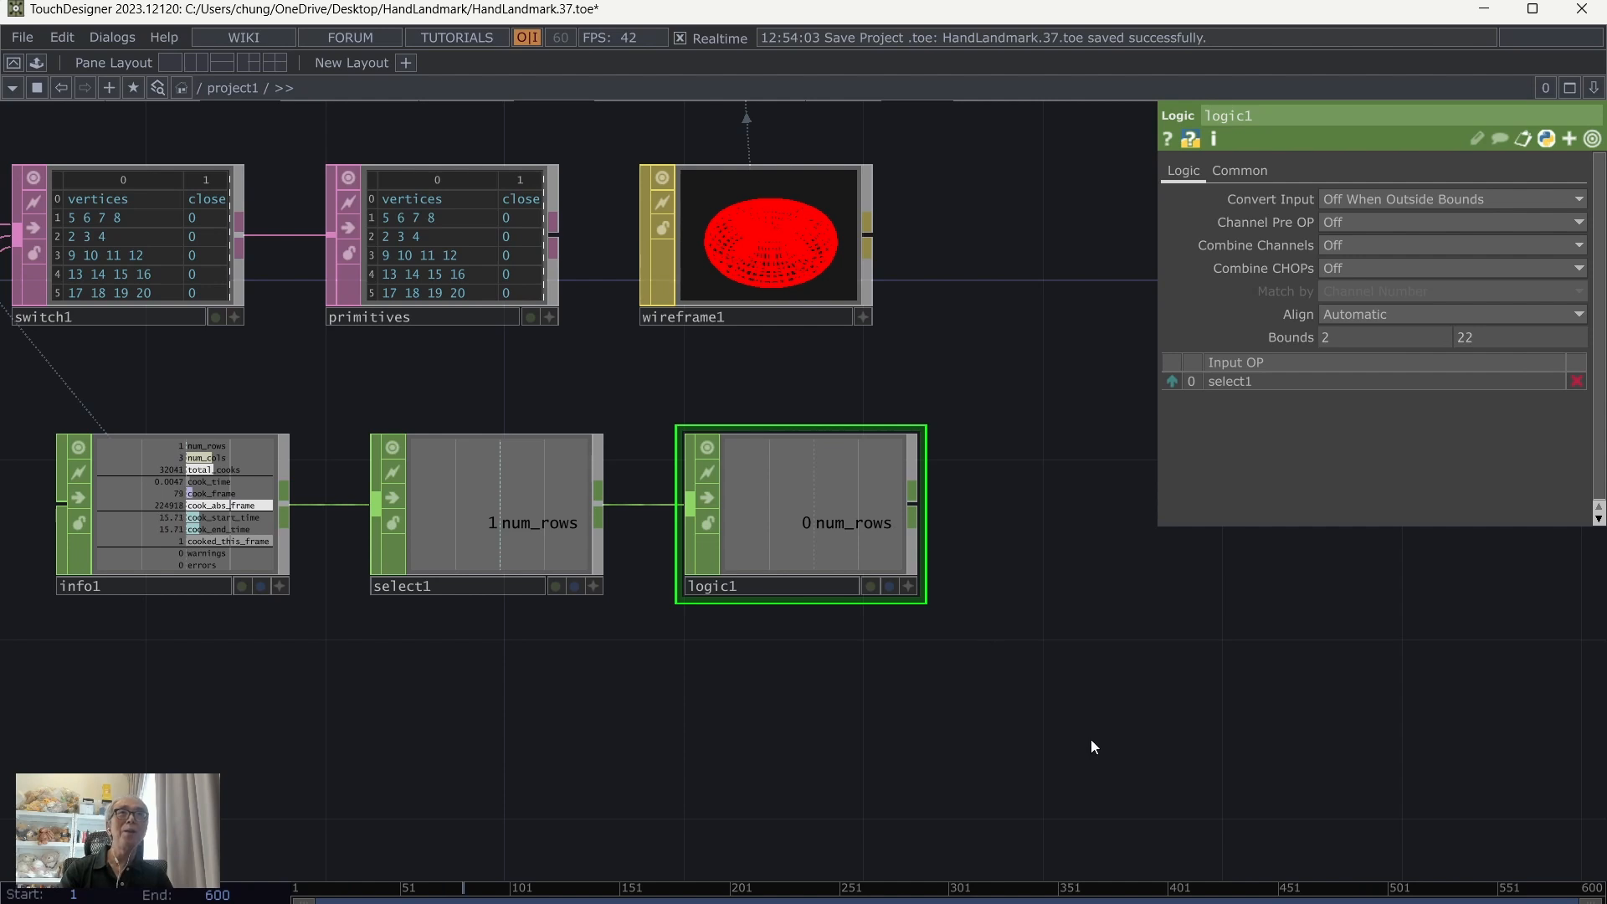
# Step: Save the project with the Logic CHOP added
pyautogui.moveTo(1190, 704); pyautogui.dragTo(1101, 711)
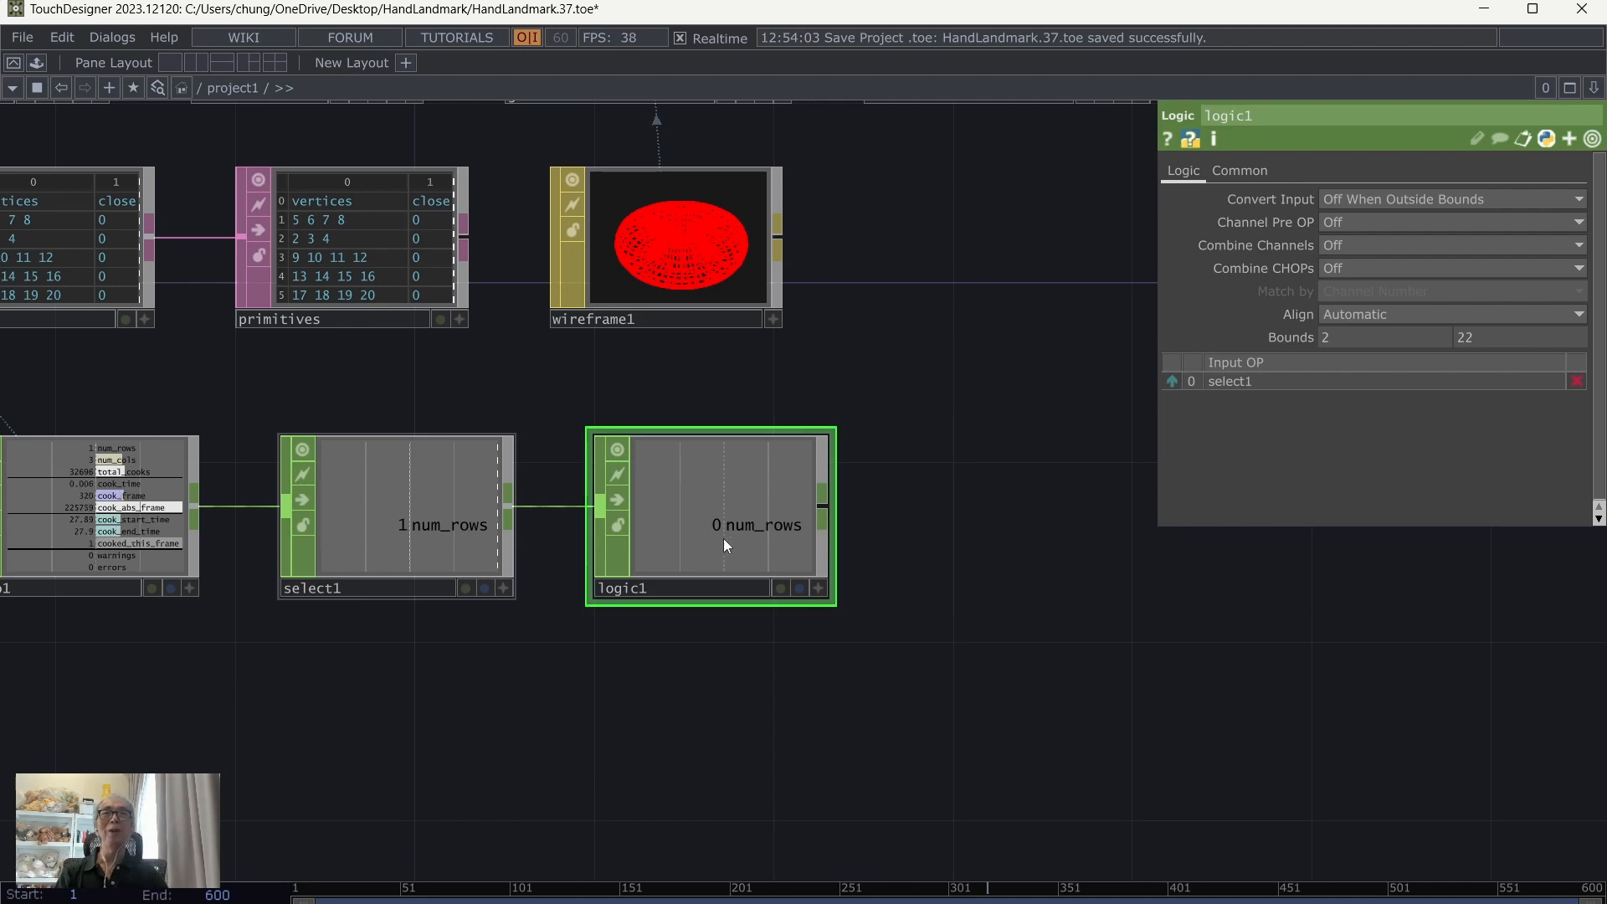
pyautogui.scroll(-2, 1123, 576)
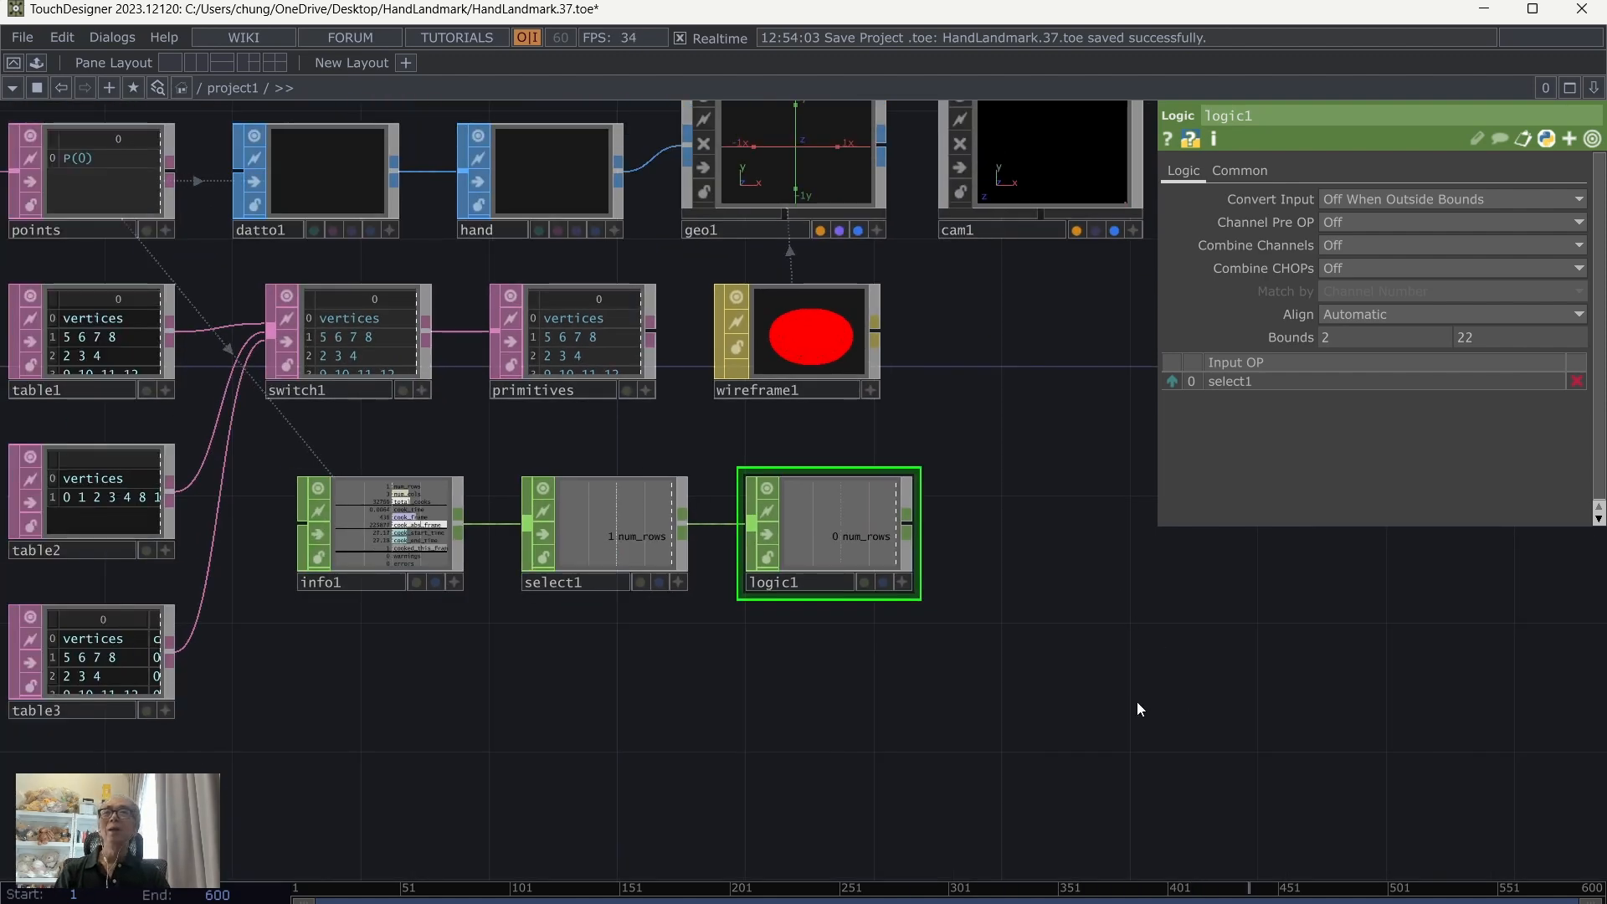
pyautogui.moveTo(1136, 701); pyautogui.dragTo(950, 708)
pyautogui.click(35, 39)
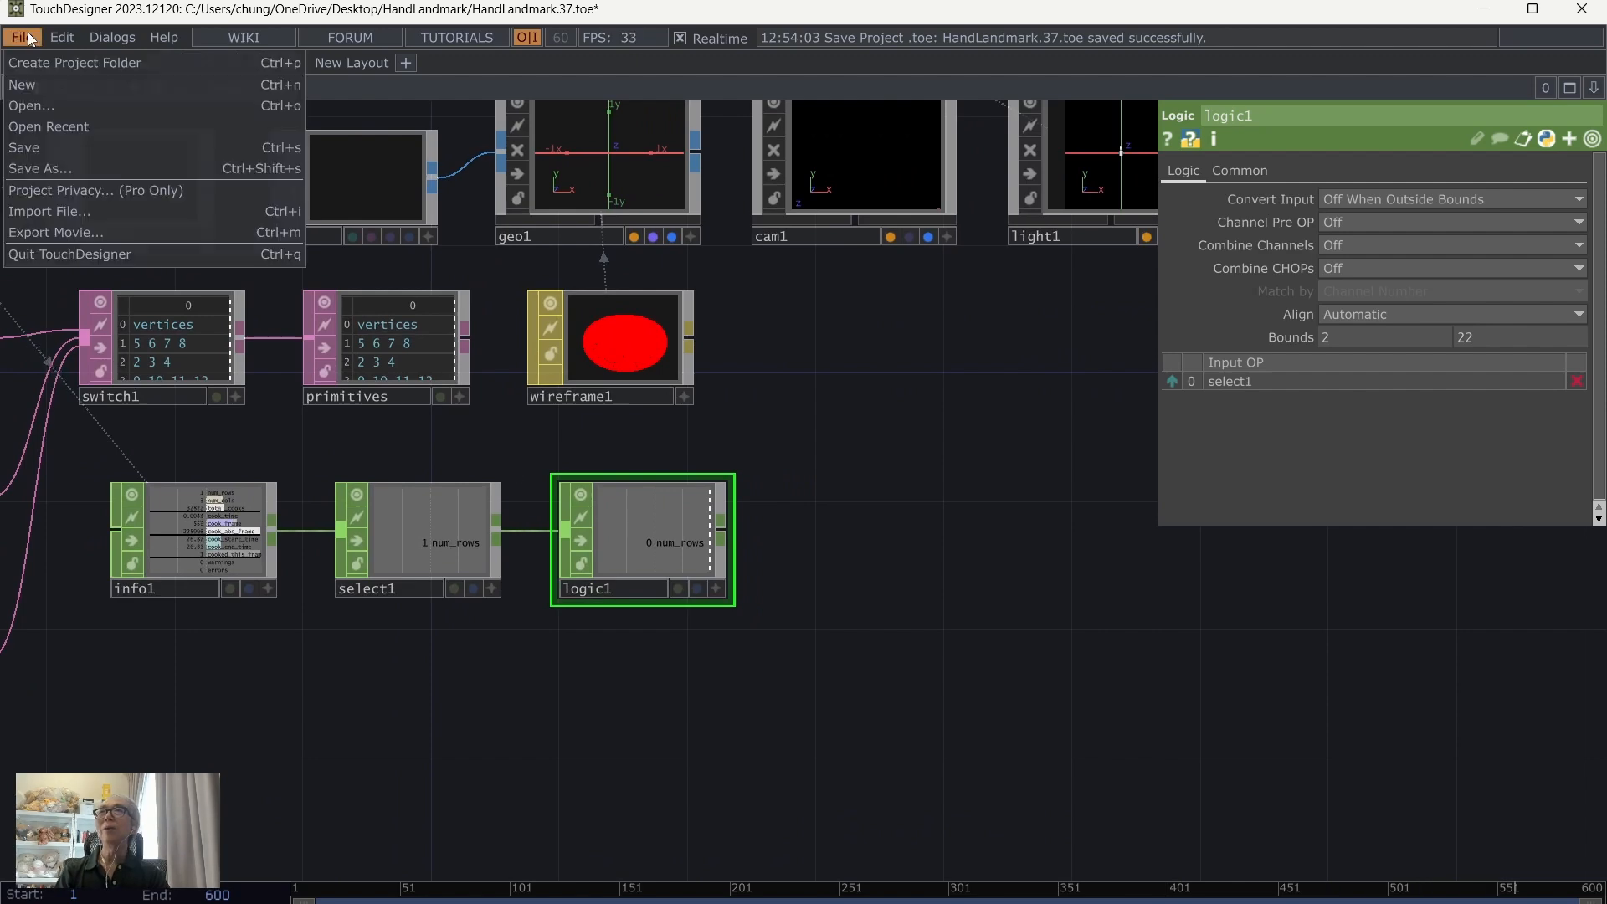
pyautogui.click(37, 151)
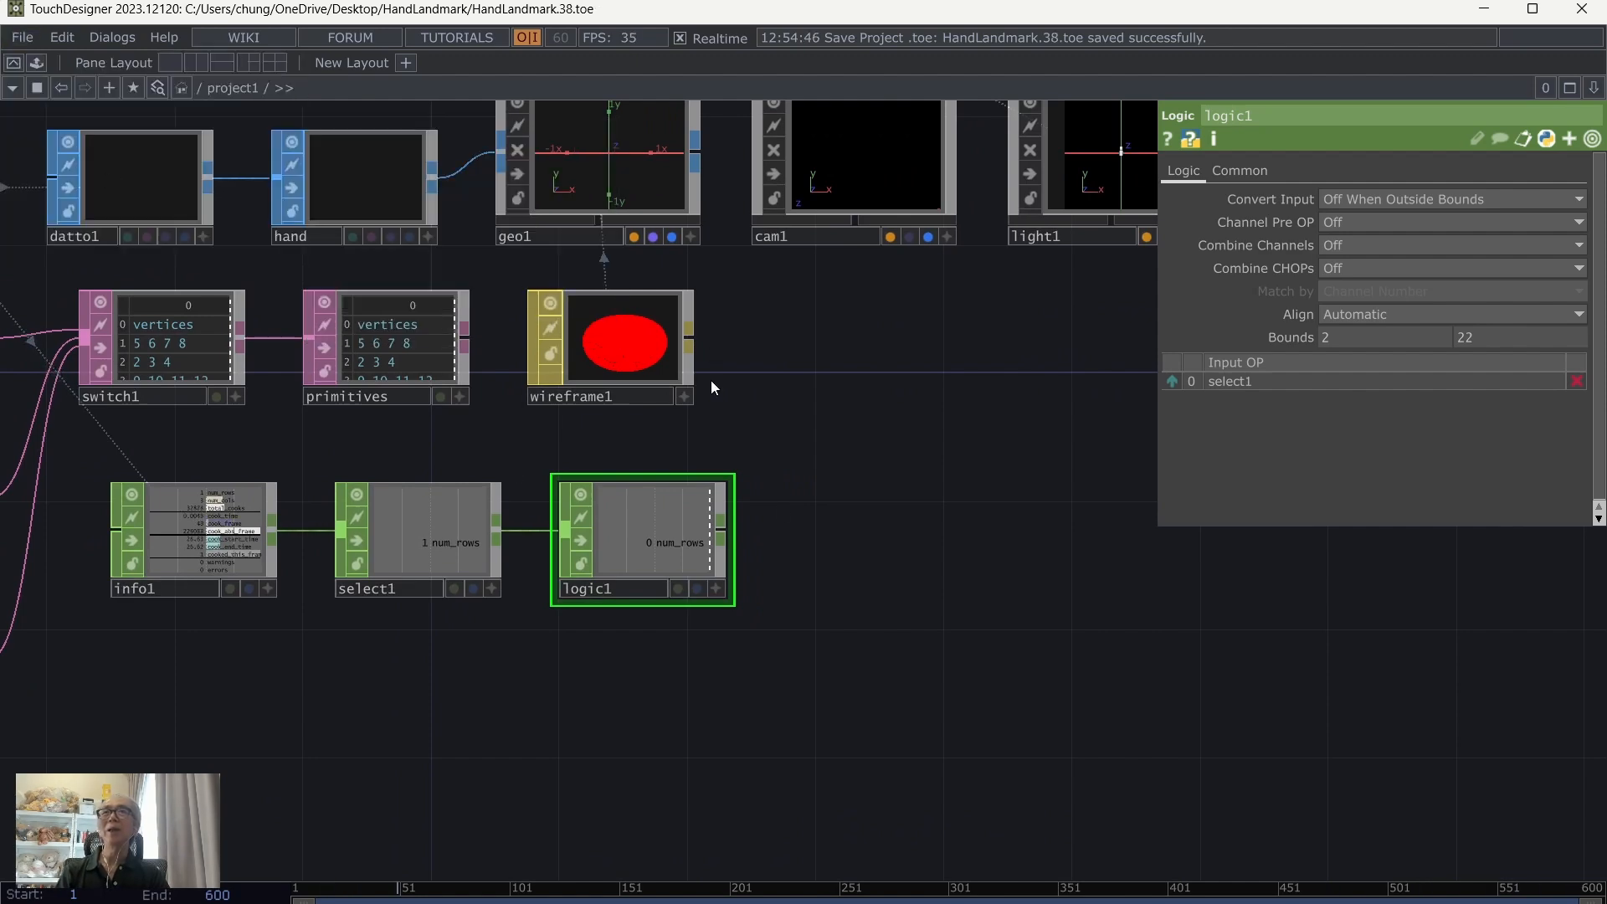
pyautogui.rightClick(723, 534)
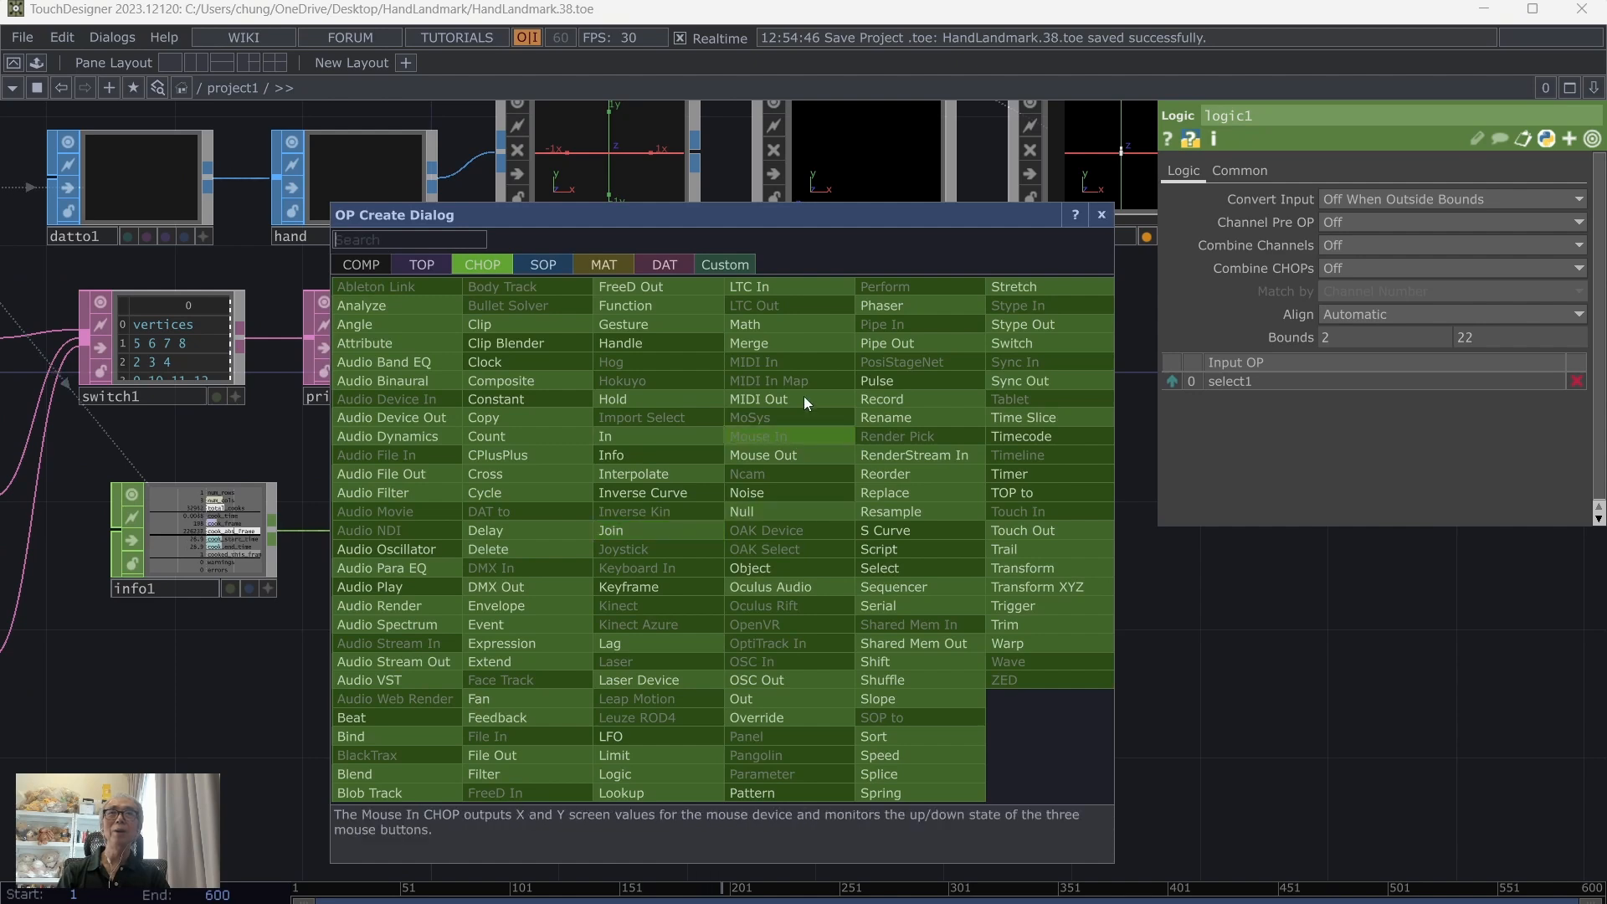
pyautogui.click(669, 785)
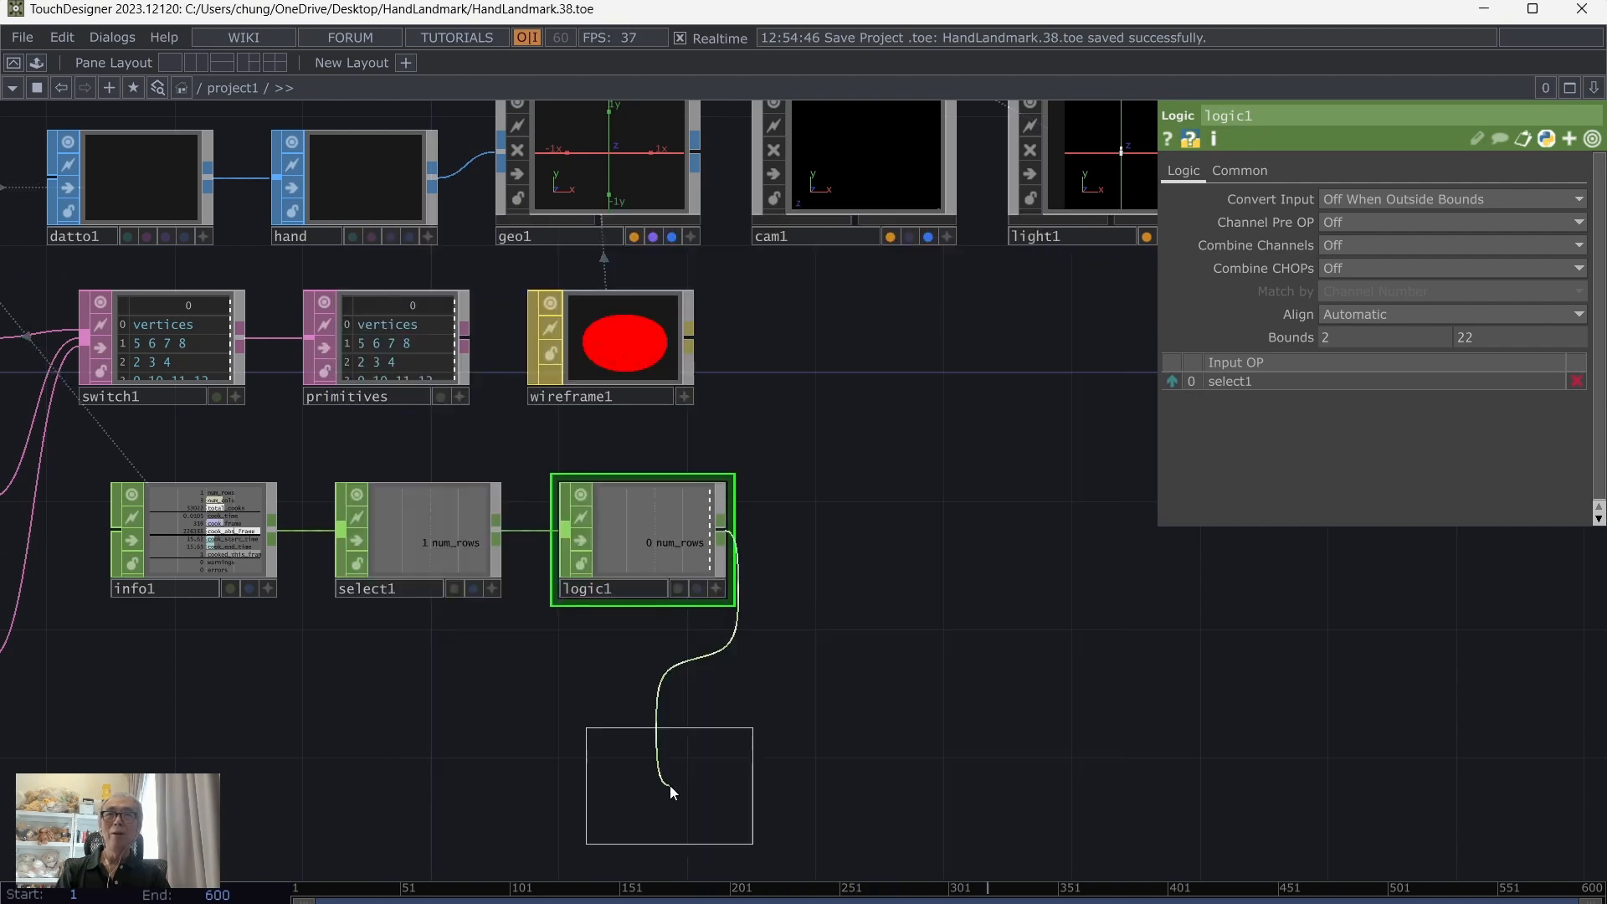
pyautogui.click(877, 543)
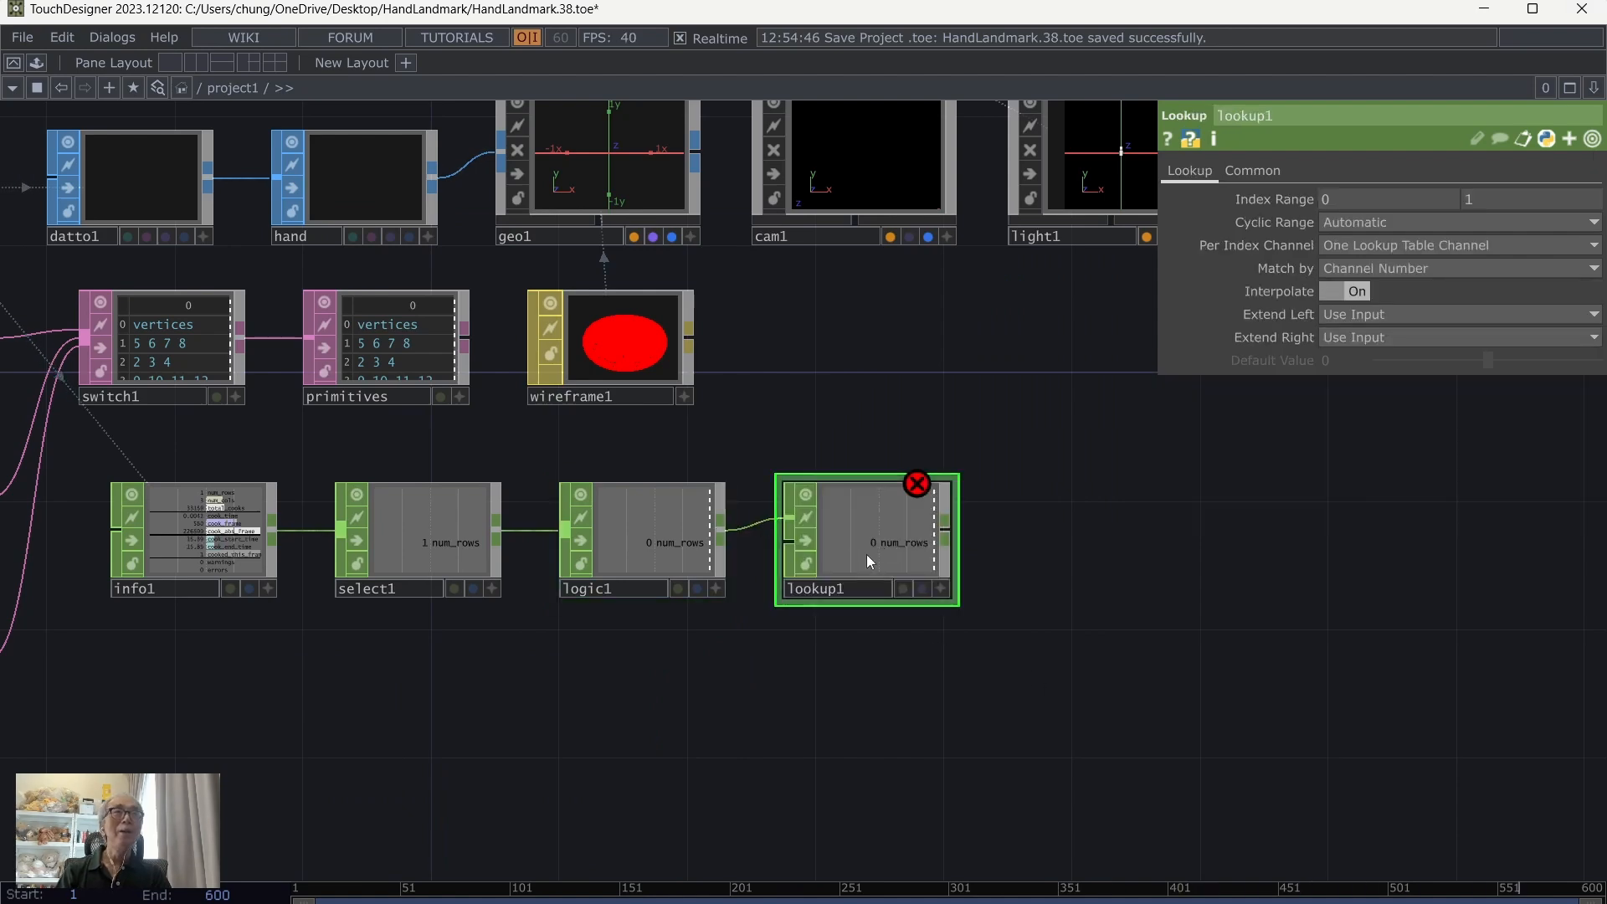
pyautogui.press('Delete')
# Step: Add a second Logic CHOP after logic1, wire logic1 into it and set its Channel Pre OP to Rising Edge
pyautogui.press('Tab')
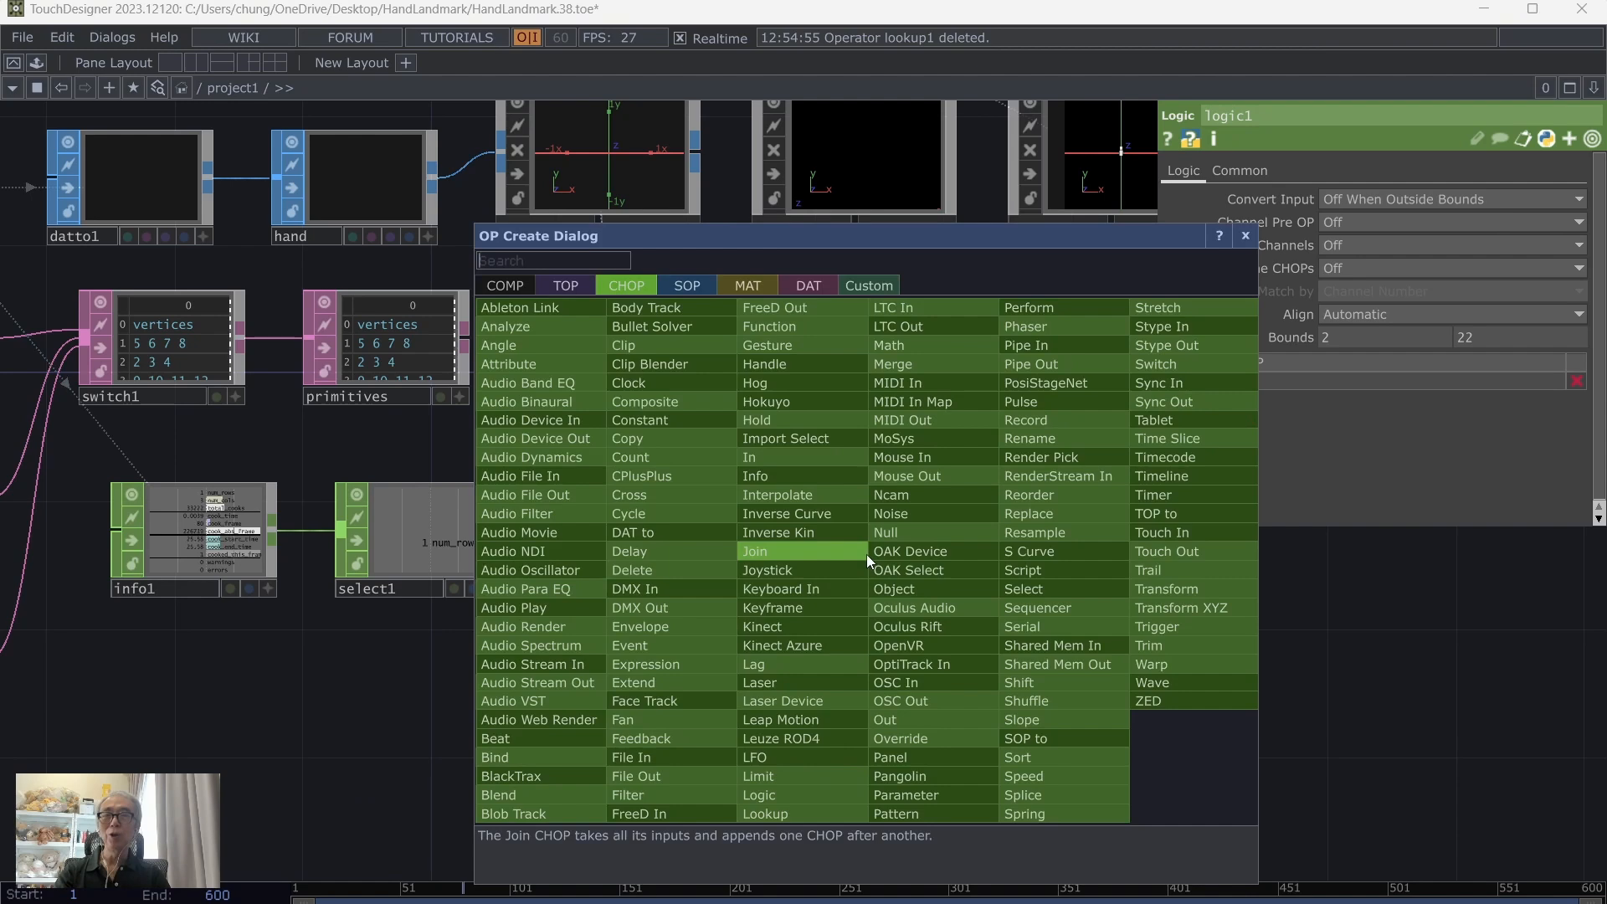
pyautogui.click(769, 796)
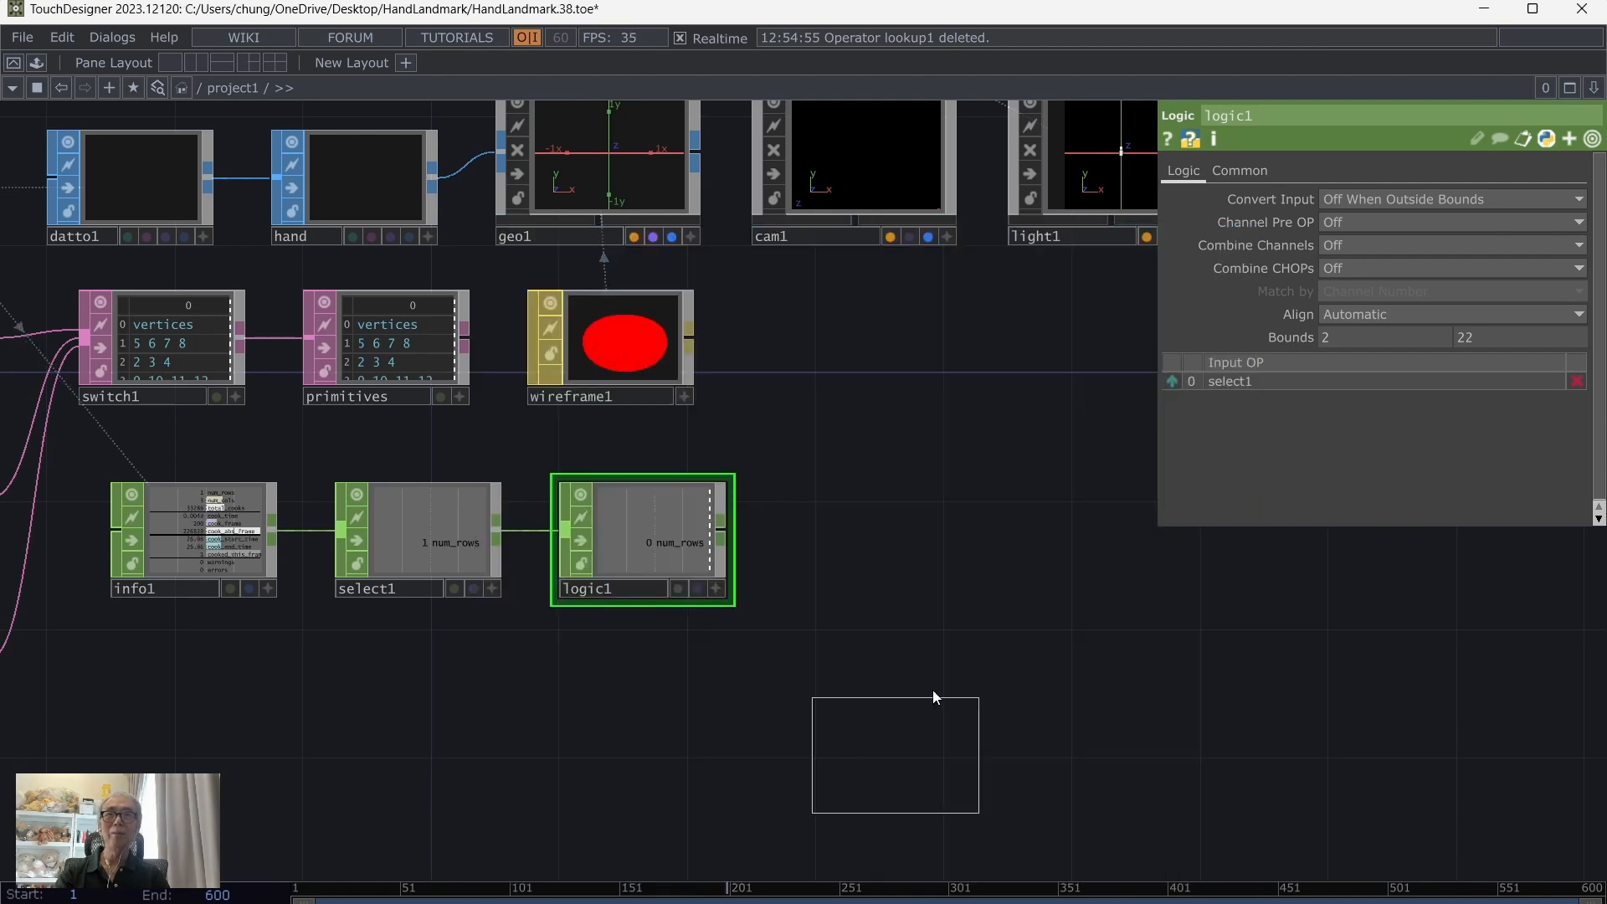
pyautogui.click(865, 552)
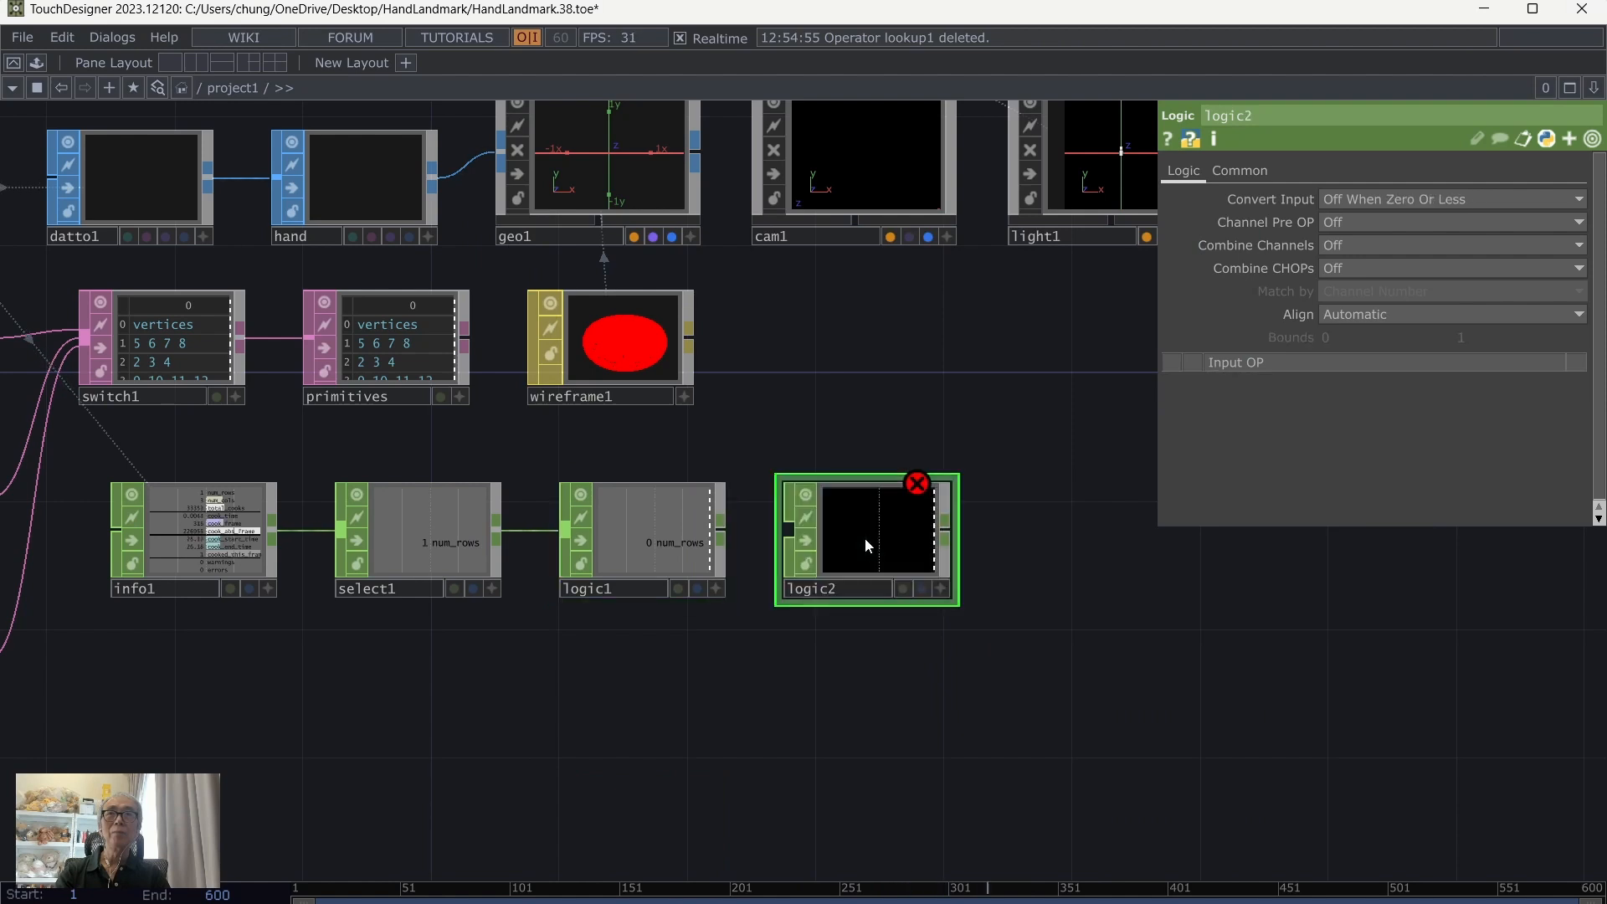
pyautogui.moveTo(721, 531); pyautogui.dragTo(788, 530)
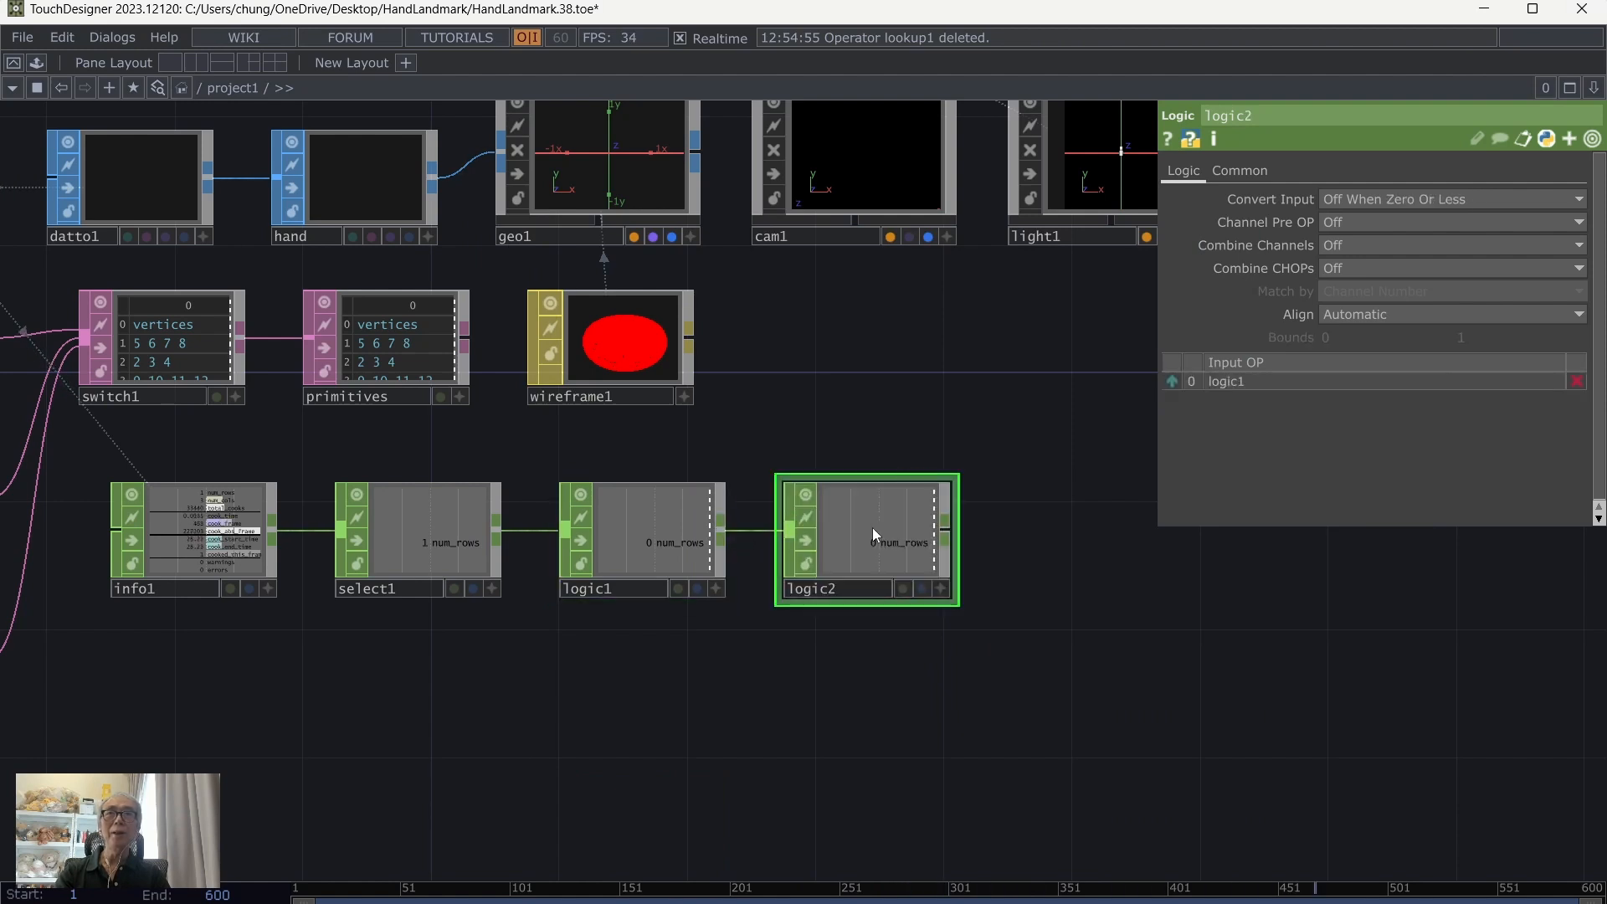
pyautogui.click(1349, 221)
pyautogui.click(1376, 349)
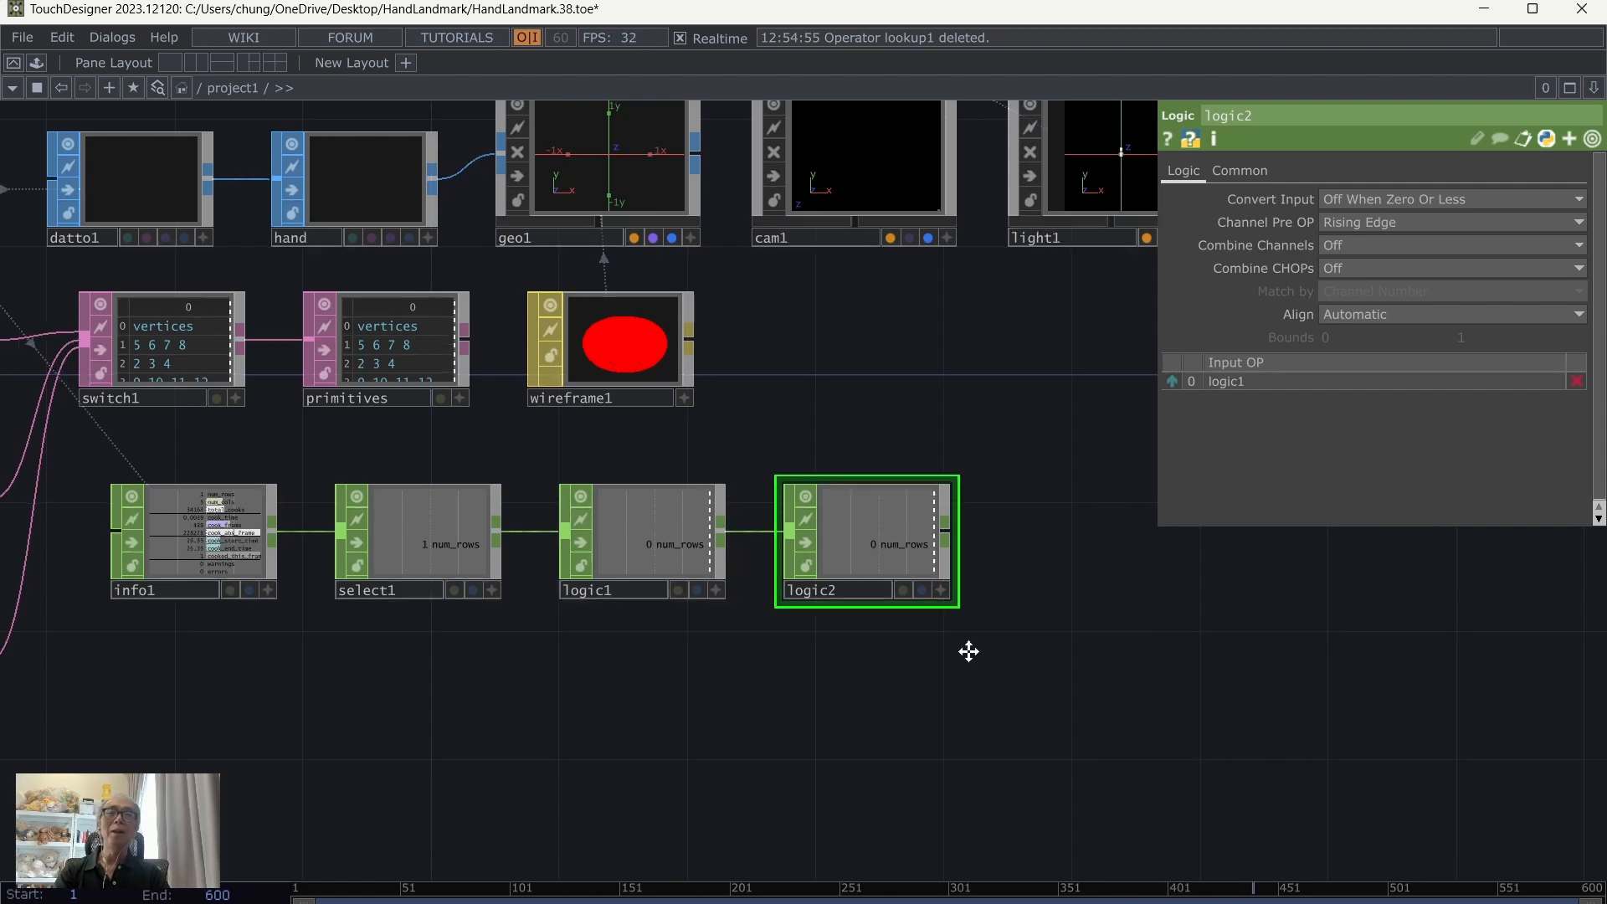
# Step: Add a Count CHOP in the empty space beyond logic2
pyautogui.moveTo(969, 651); pyautogui.dragTo(691, 708)
pyautogui.press('Tab')
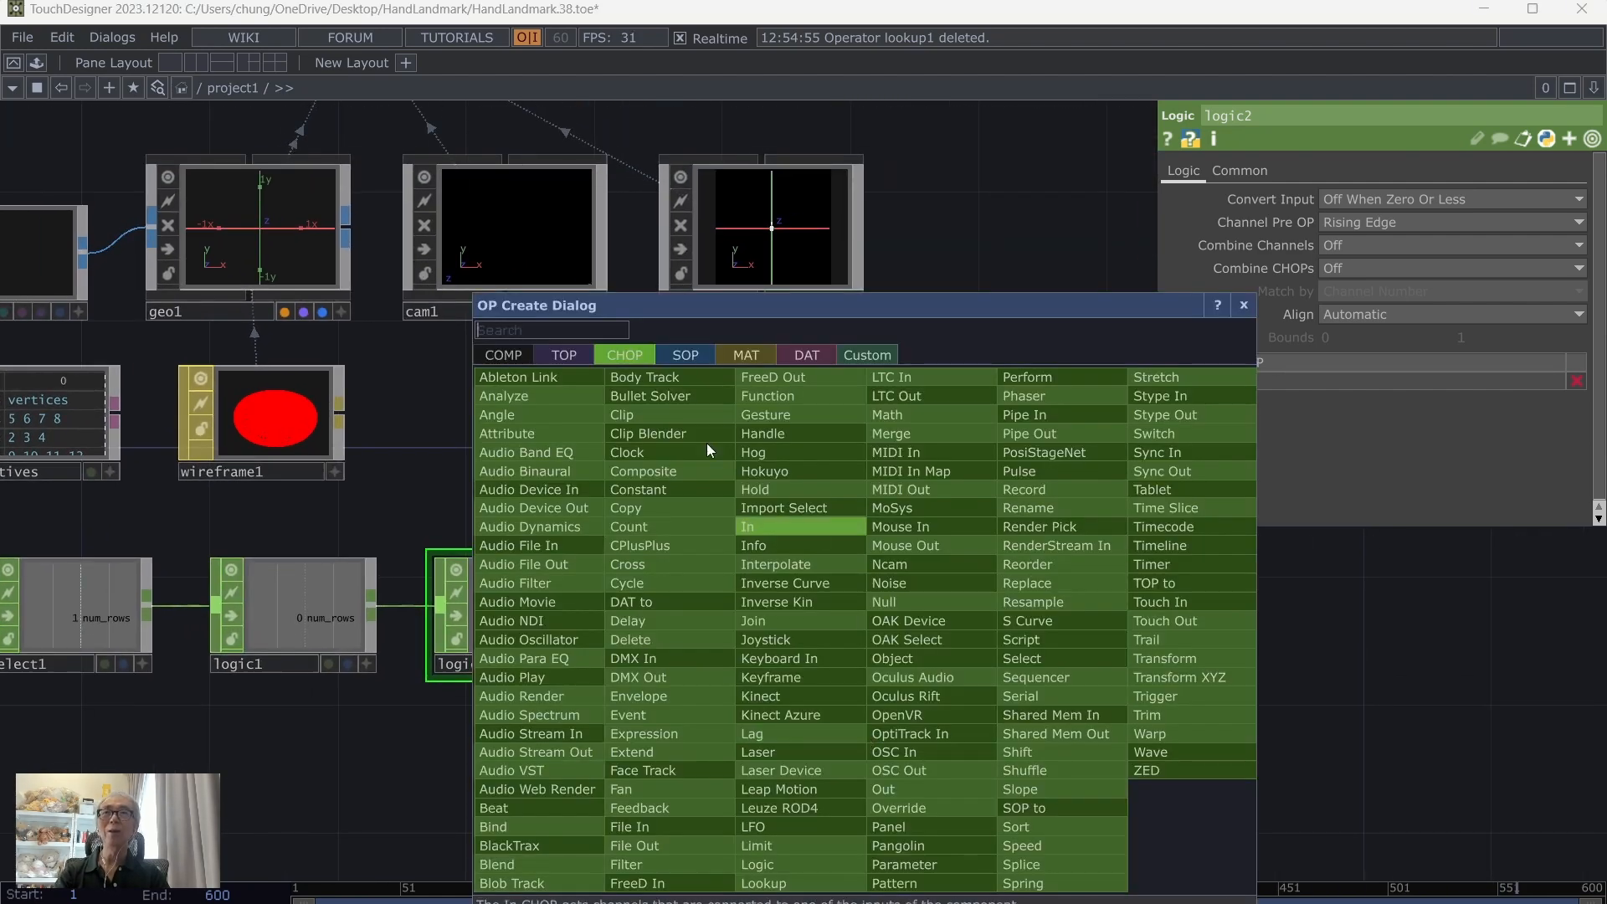
pyautogui.click(660, 525)
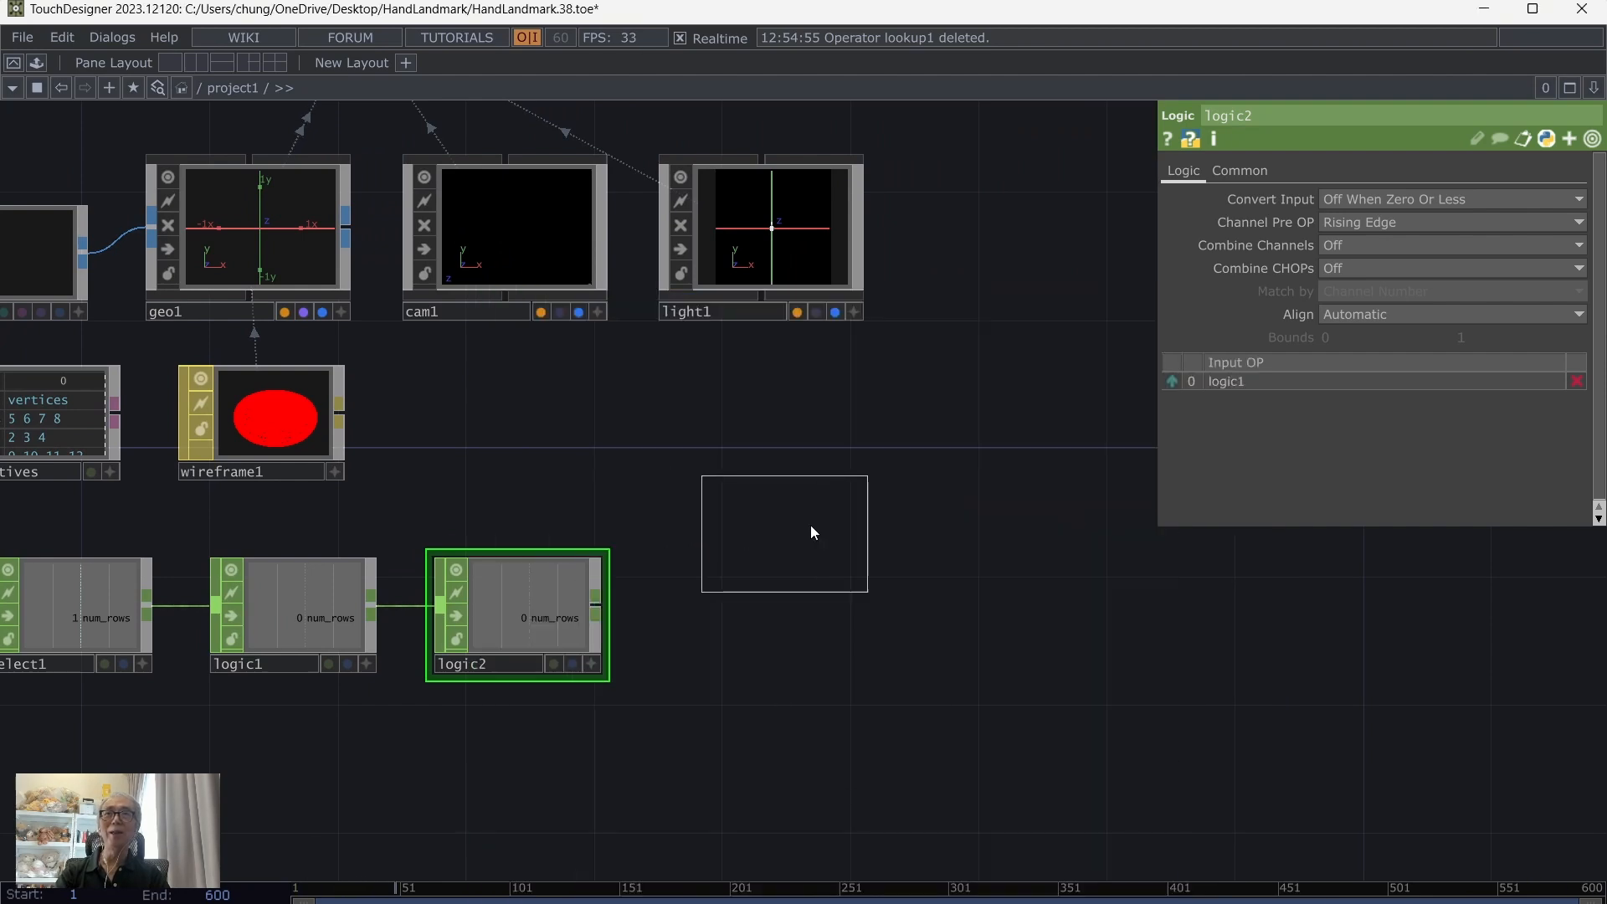
pyautogui.click(844, 481)
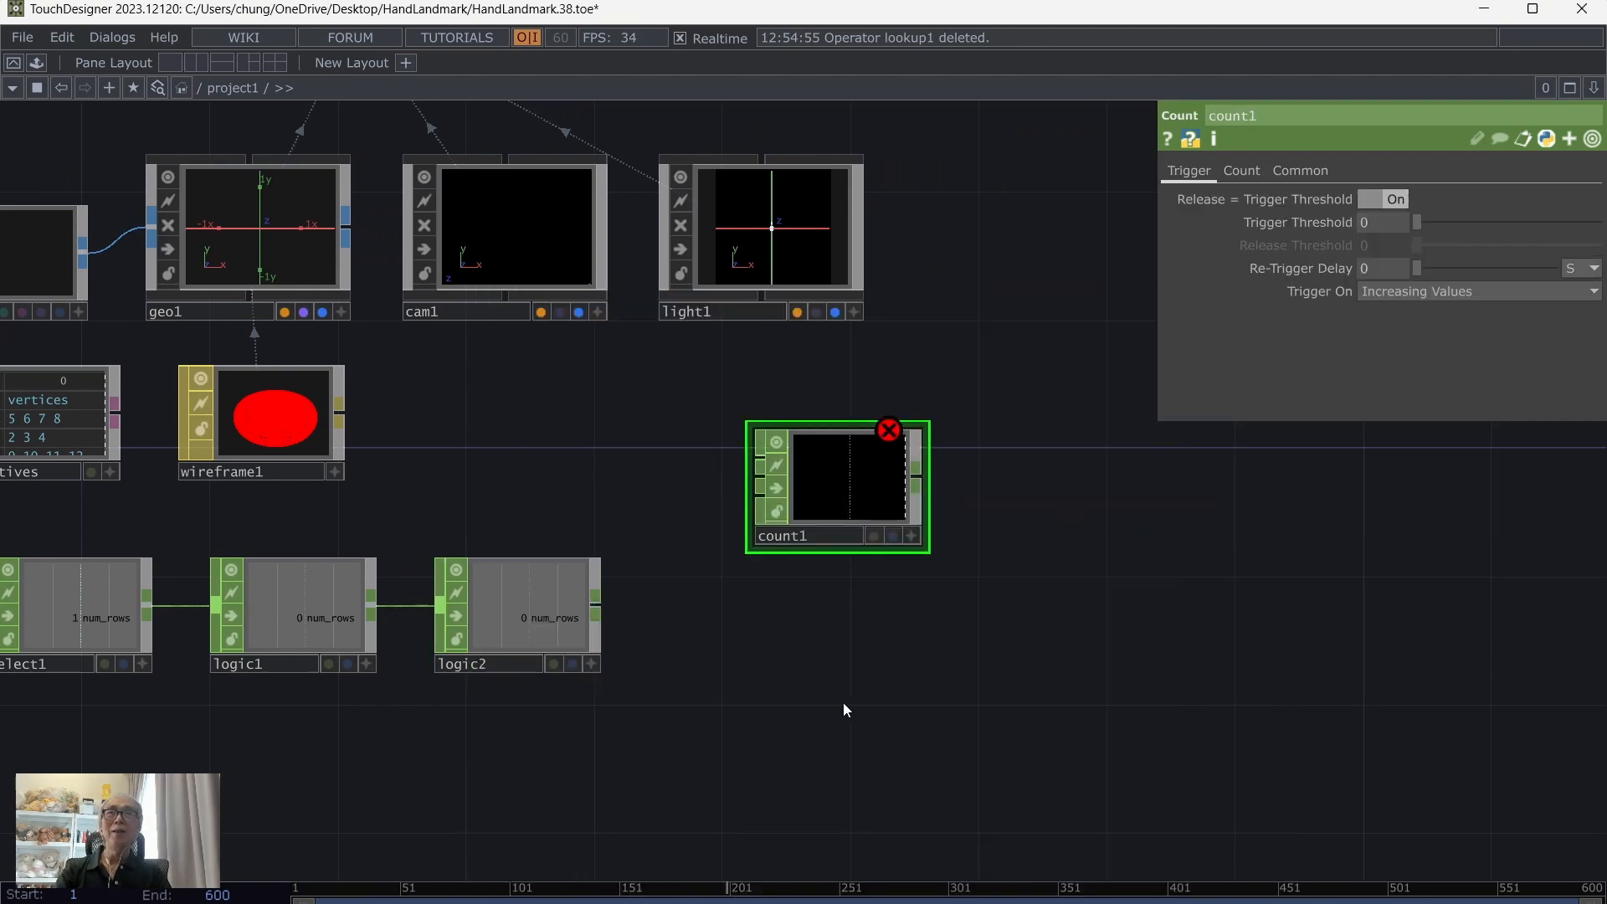
# Step: Review the table DATs wired into switch1, including table2 and table3
pyautogui.moveTo(842, 701); pyautogui.dragTo(1091, 695)
pyautogui.moveTo(280, 534); pyautogui.dragTo(584, 545)
pyautogui.click(78, 400)
pyautogui.click(108, 586)
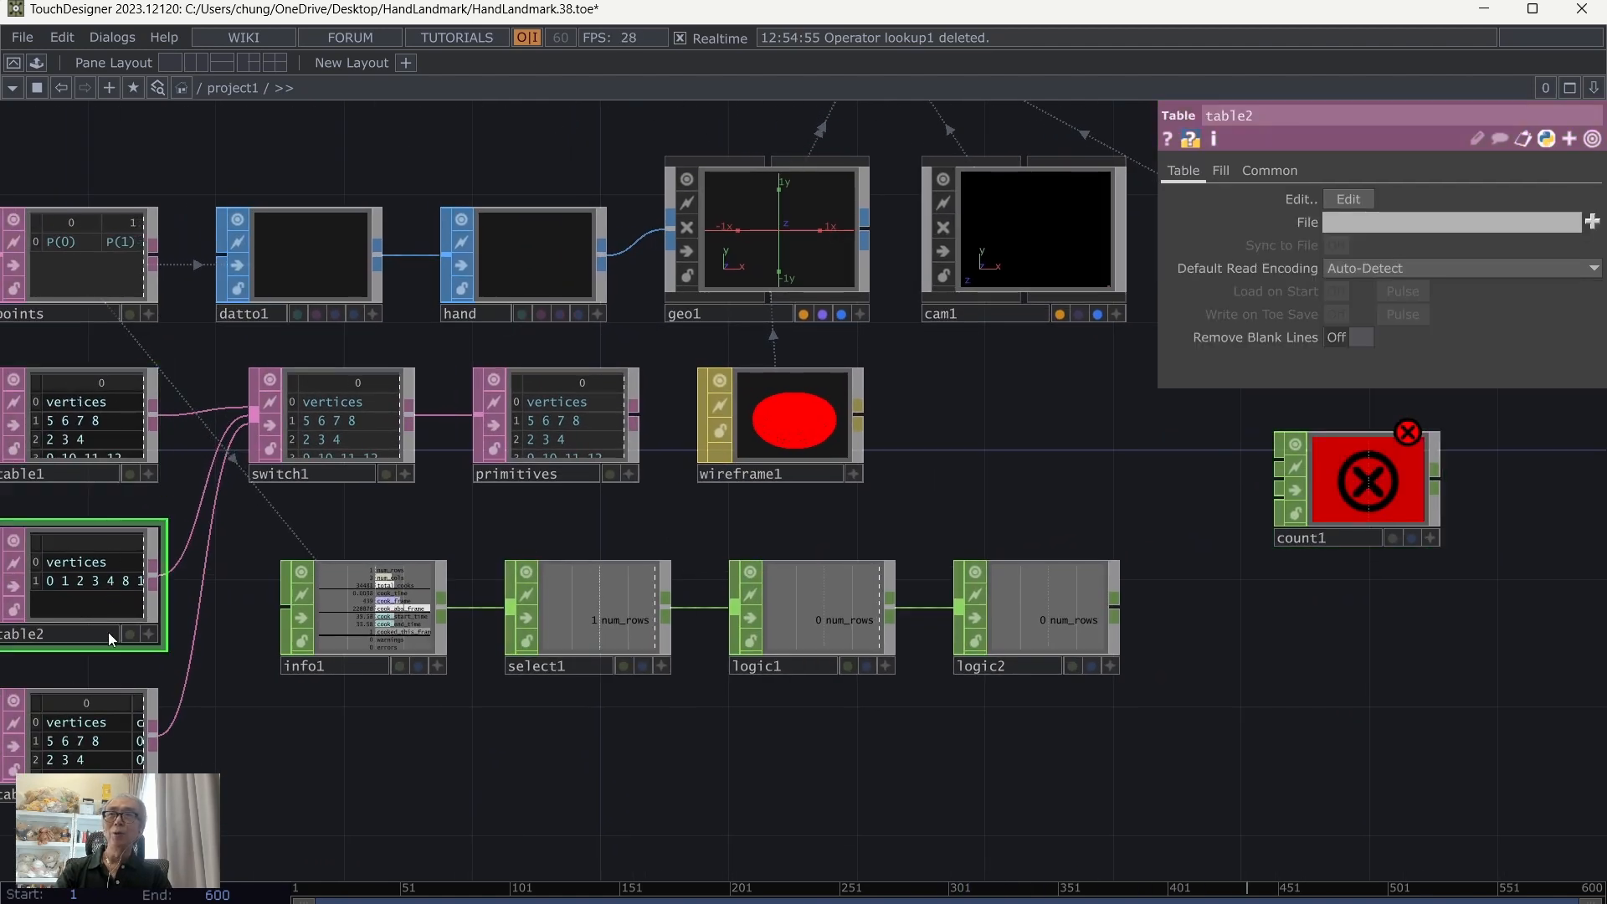
pyautogui.click(108, 746)
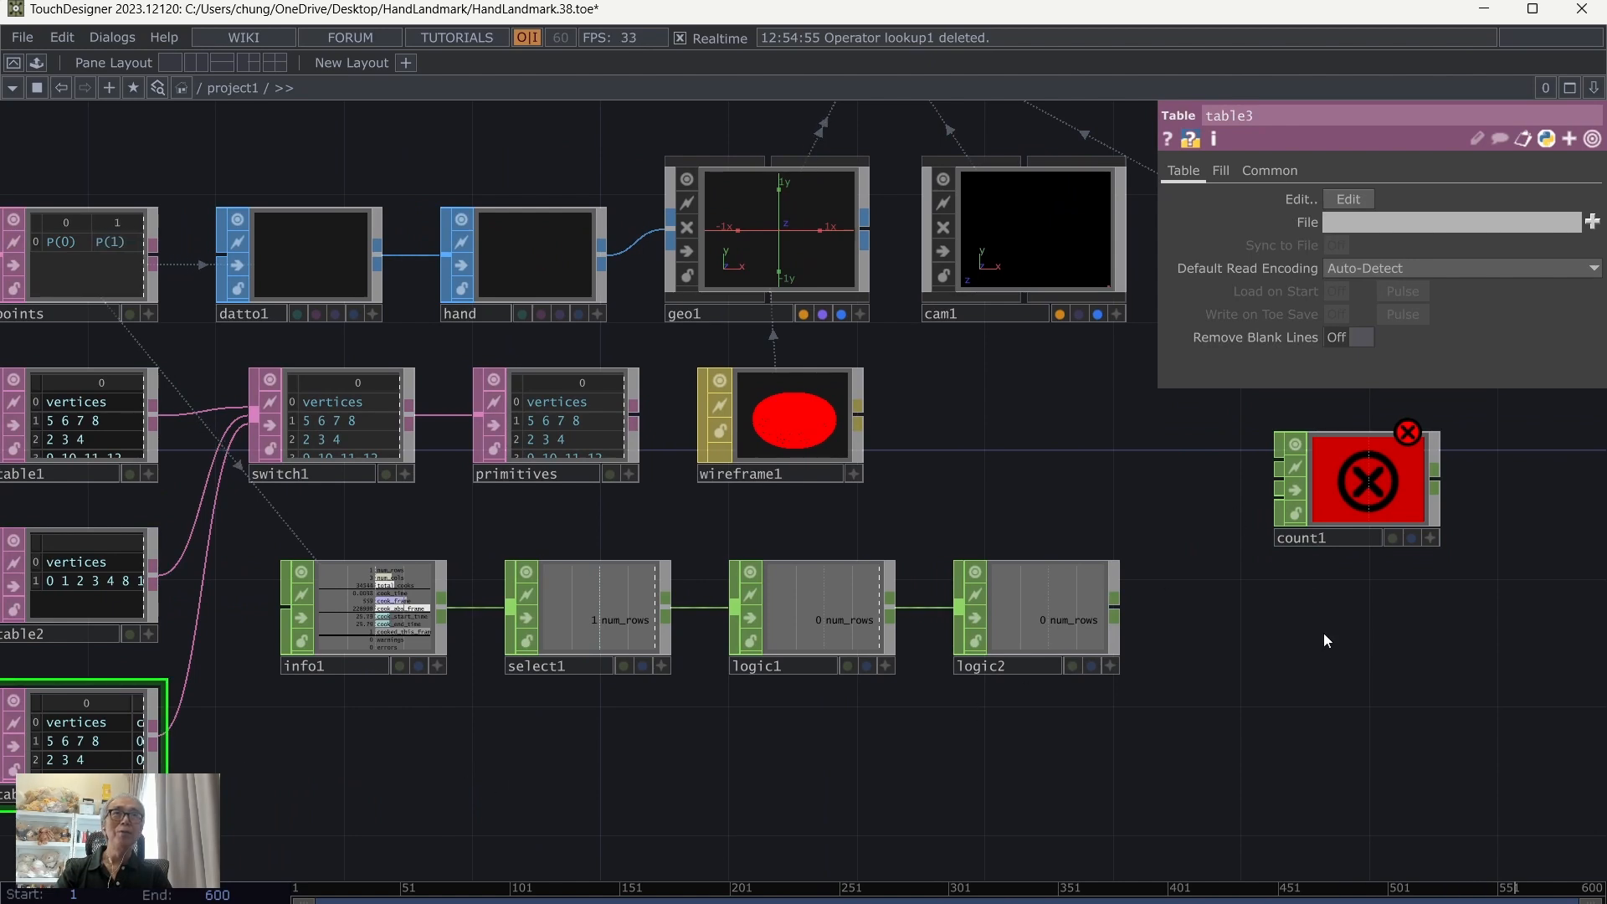
pyautogui.moveTo(1323, 632); pyautogui.dragTo(1071, 686)
# Step: Set count1's Limit to Loop Min/Max with a Limit Maximum of 2
pyautogui.click(1130, 538)
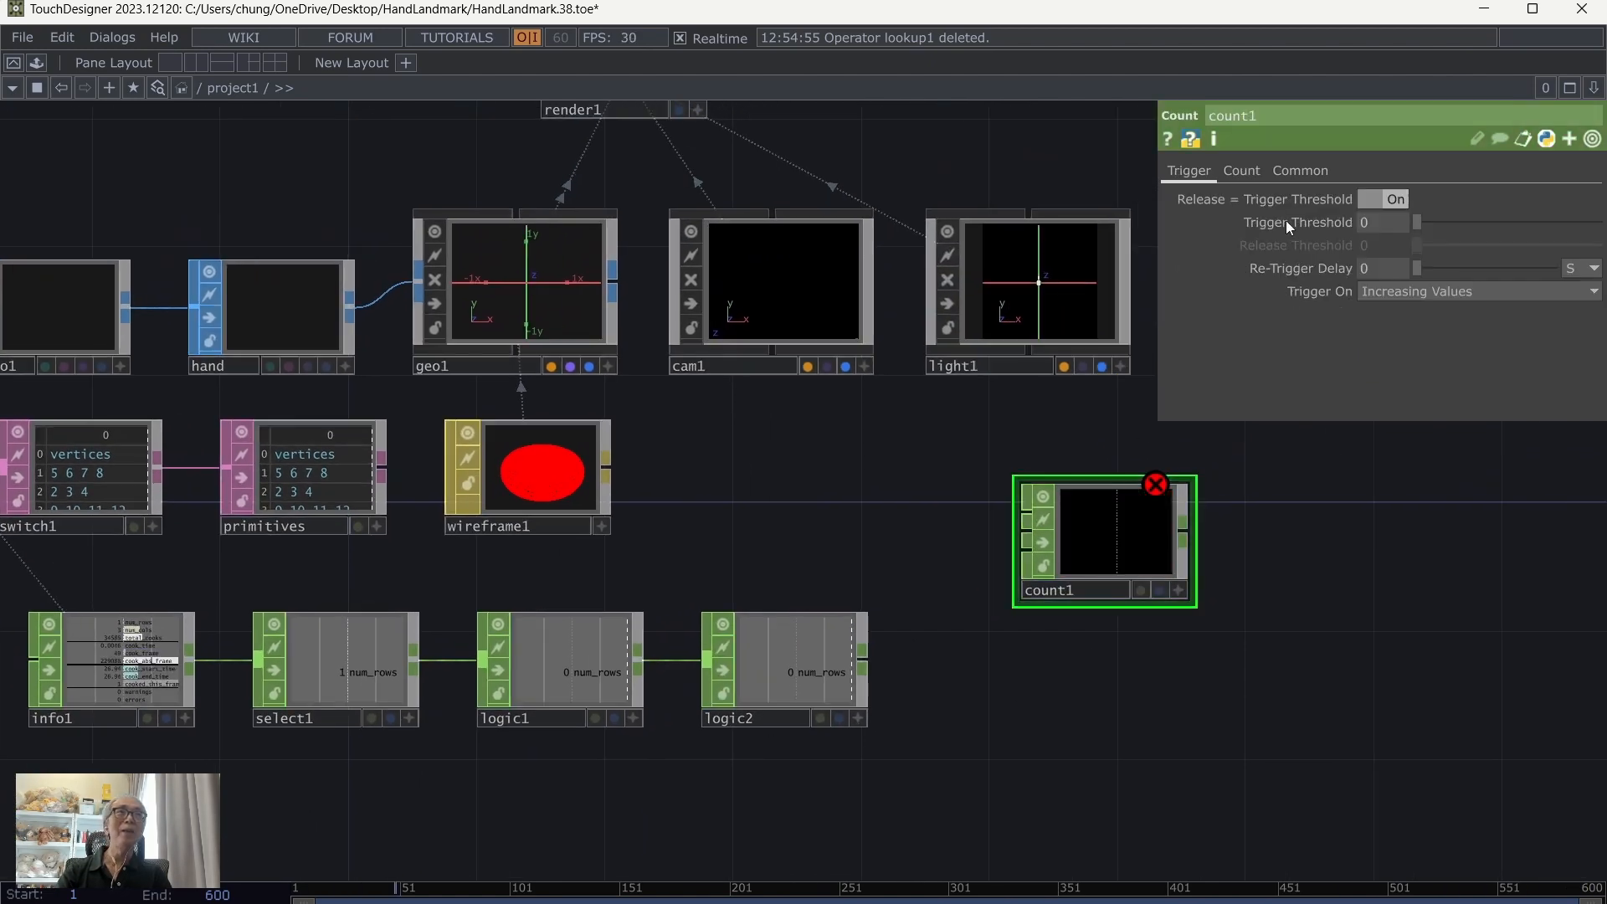
pyautogui.click(1245, 172)
pyautogui.click(1394, 199)
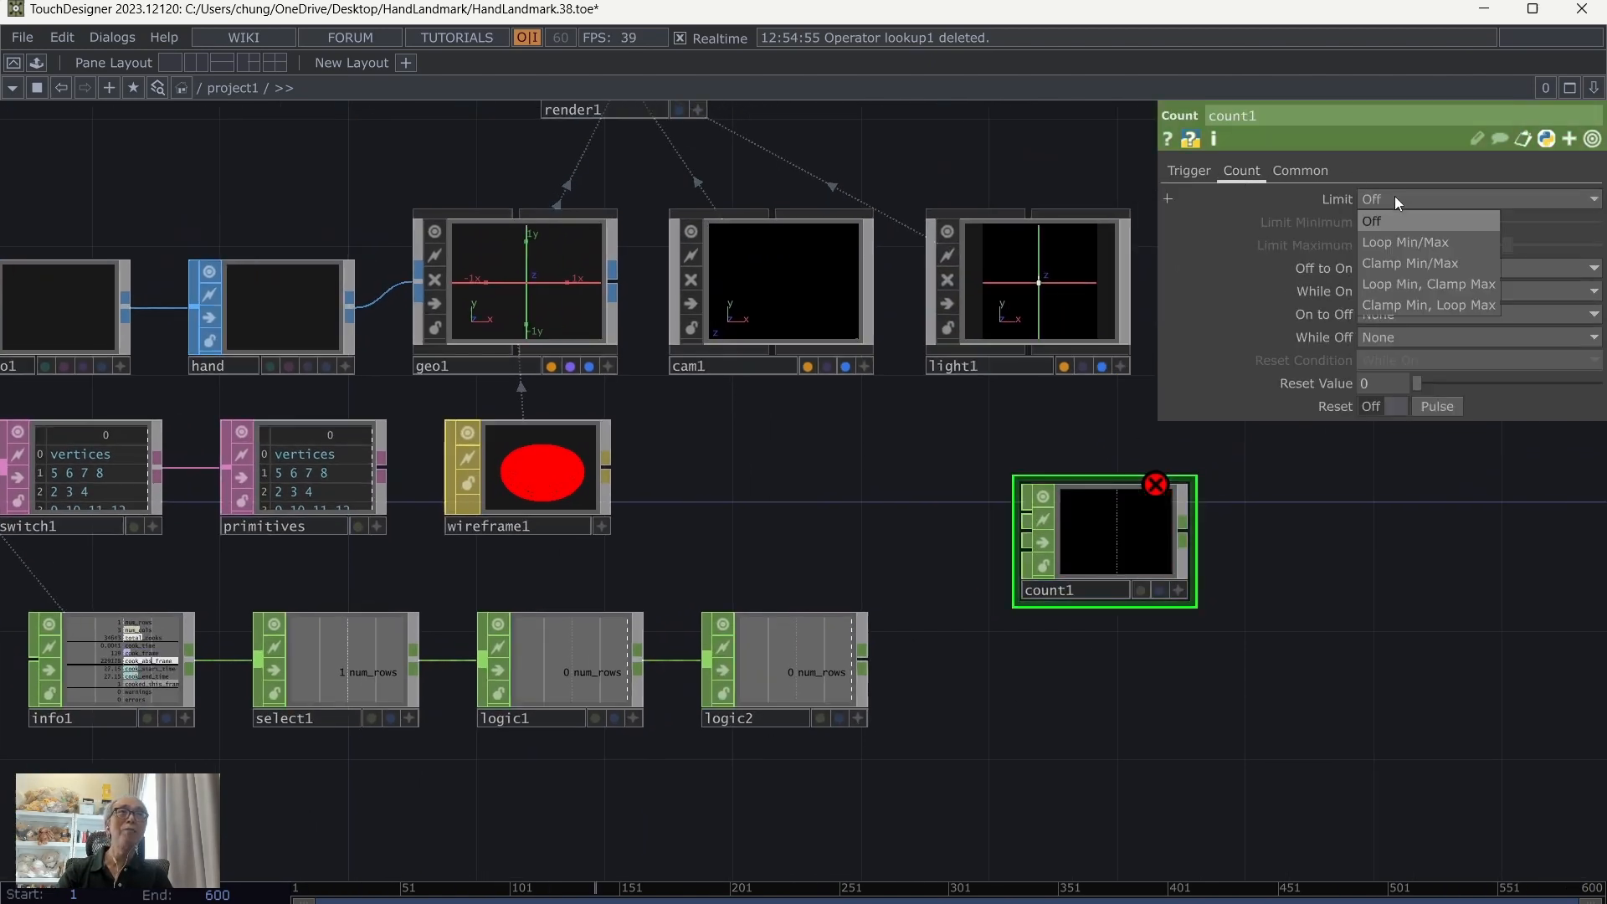
pyautogui.click(1394, 240)
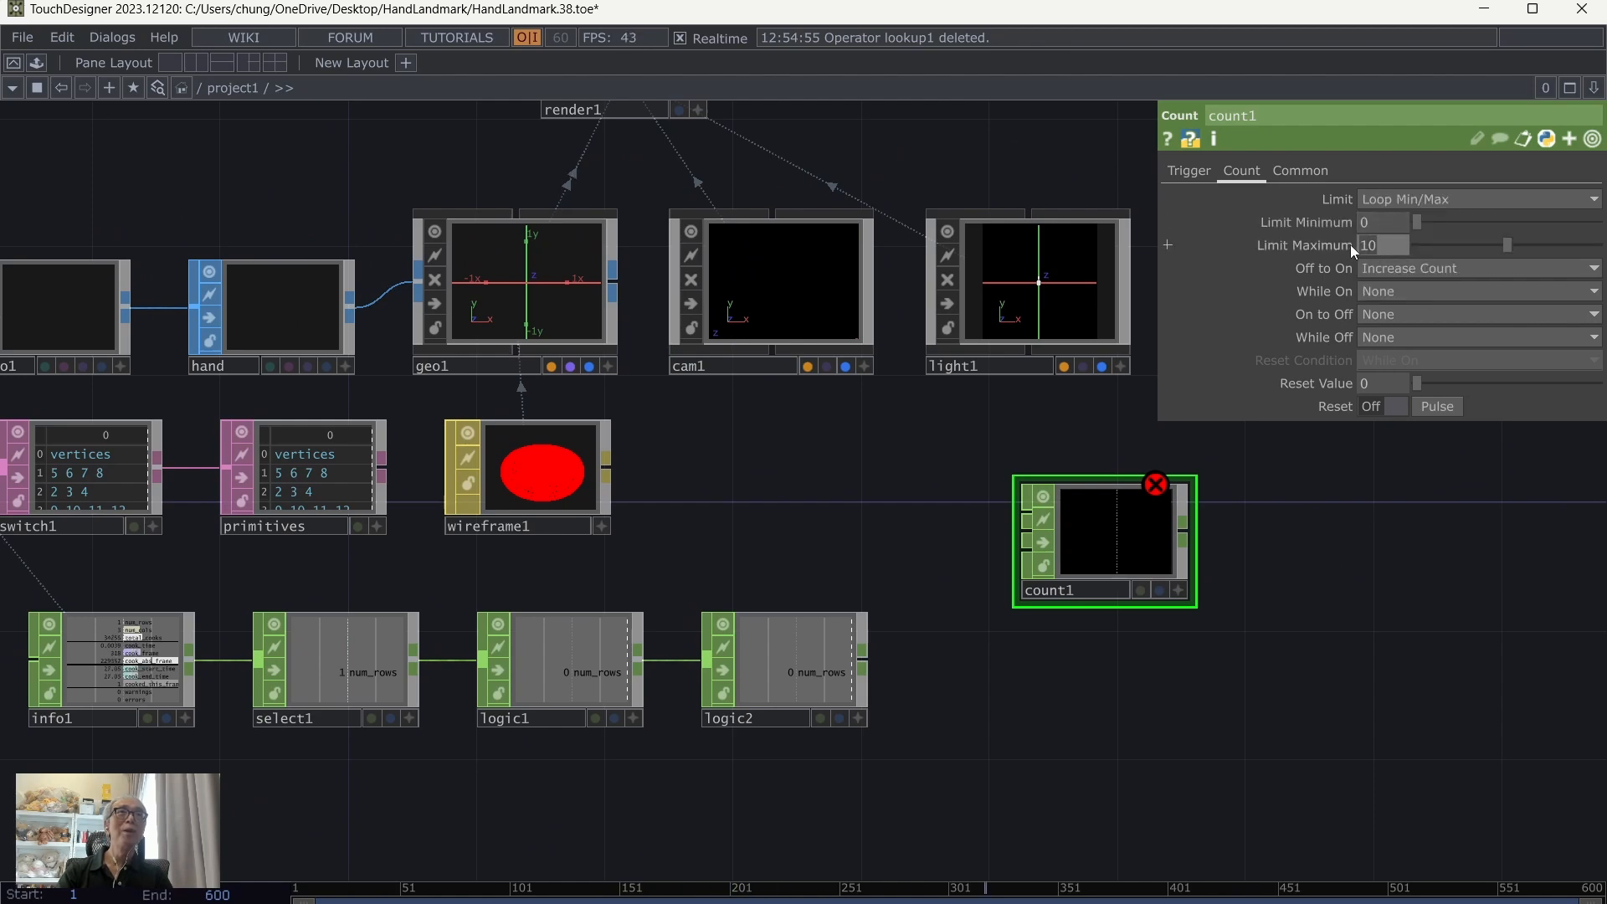
pyautogui.write('2')
pyautogui.press('Return')
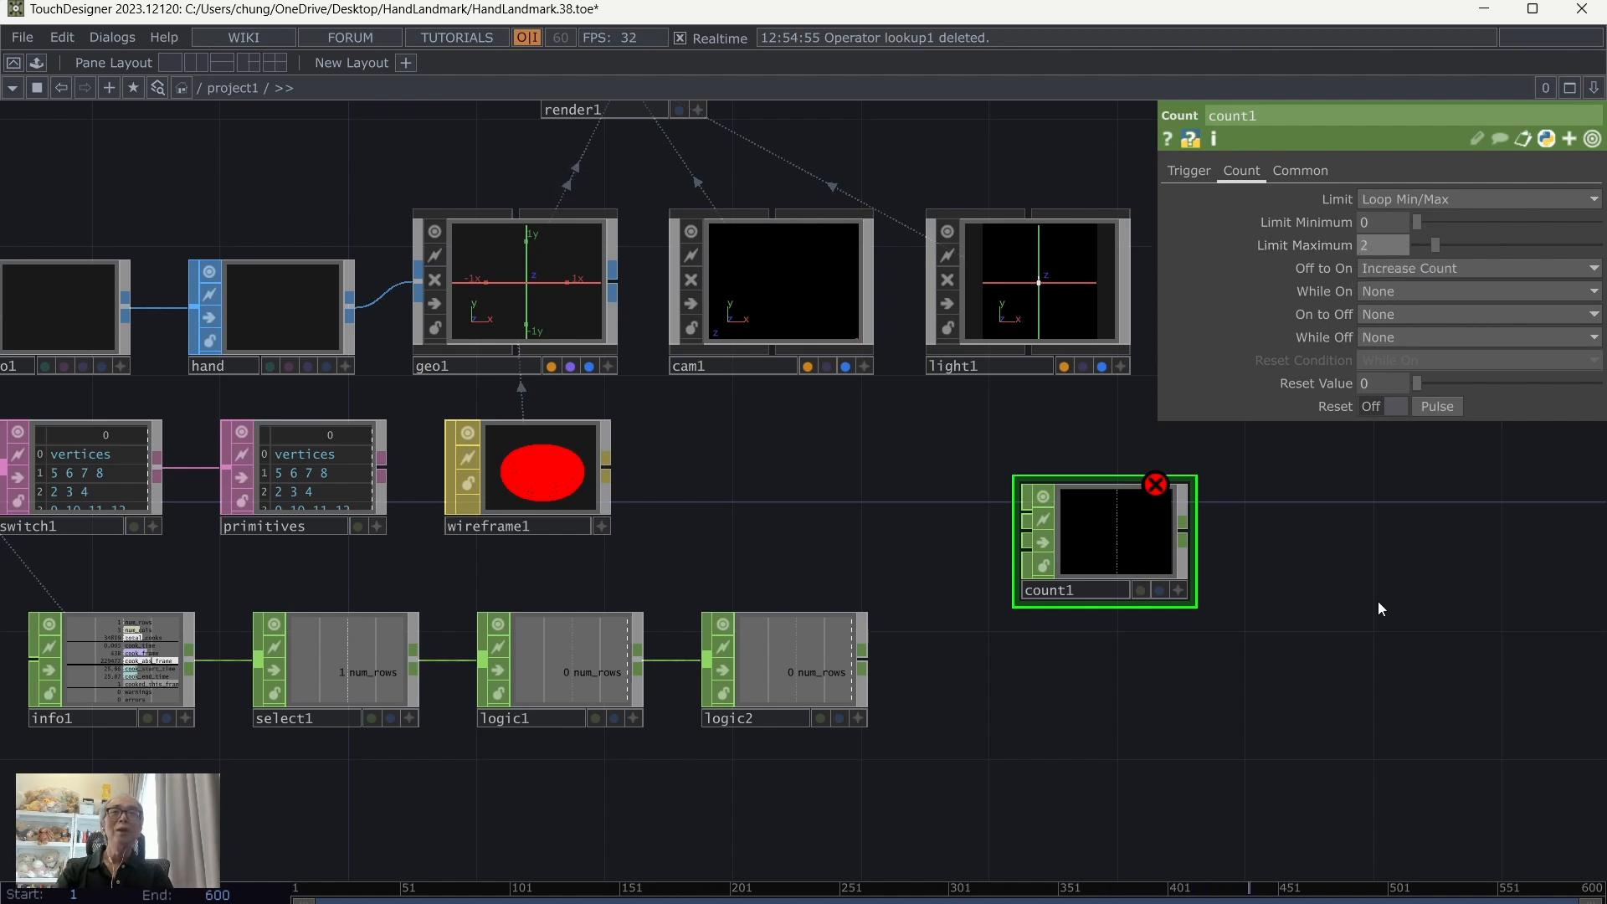
# Step: Wire logic2 into count1's first input and move count1 closer to the row of Logic CHOPs
pyautogui.click(867, 667)
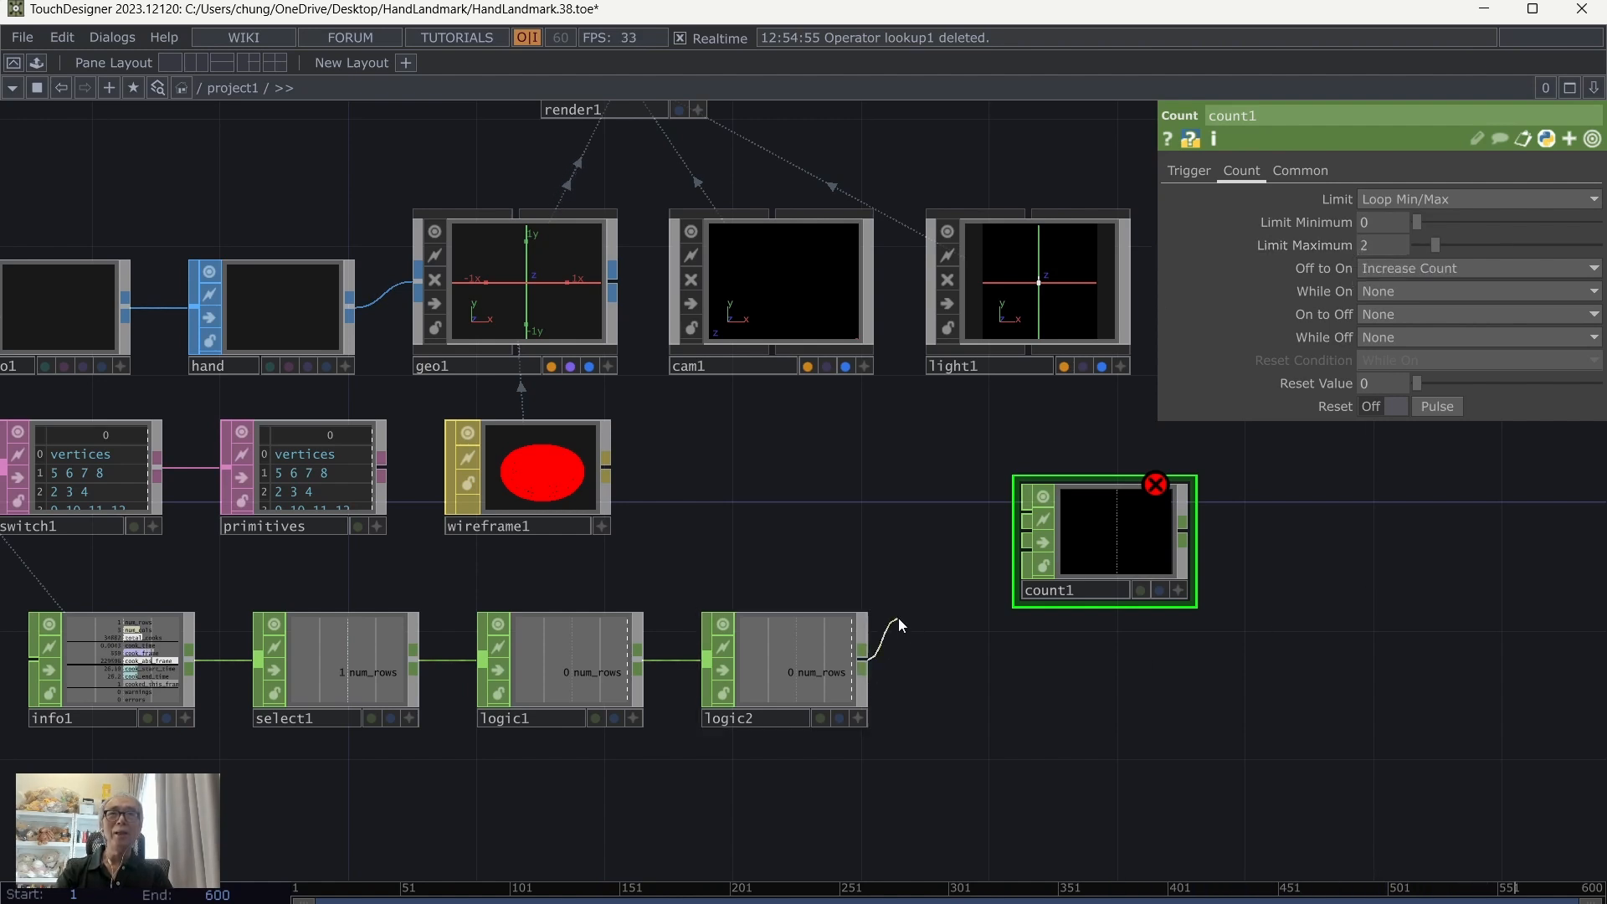
pyautogui.click(1027, 516)
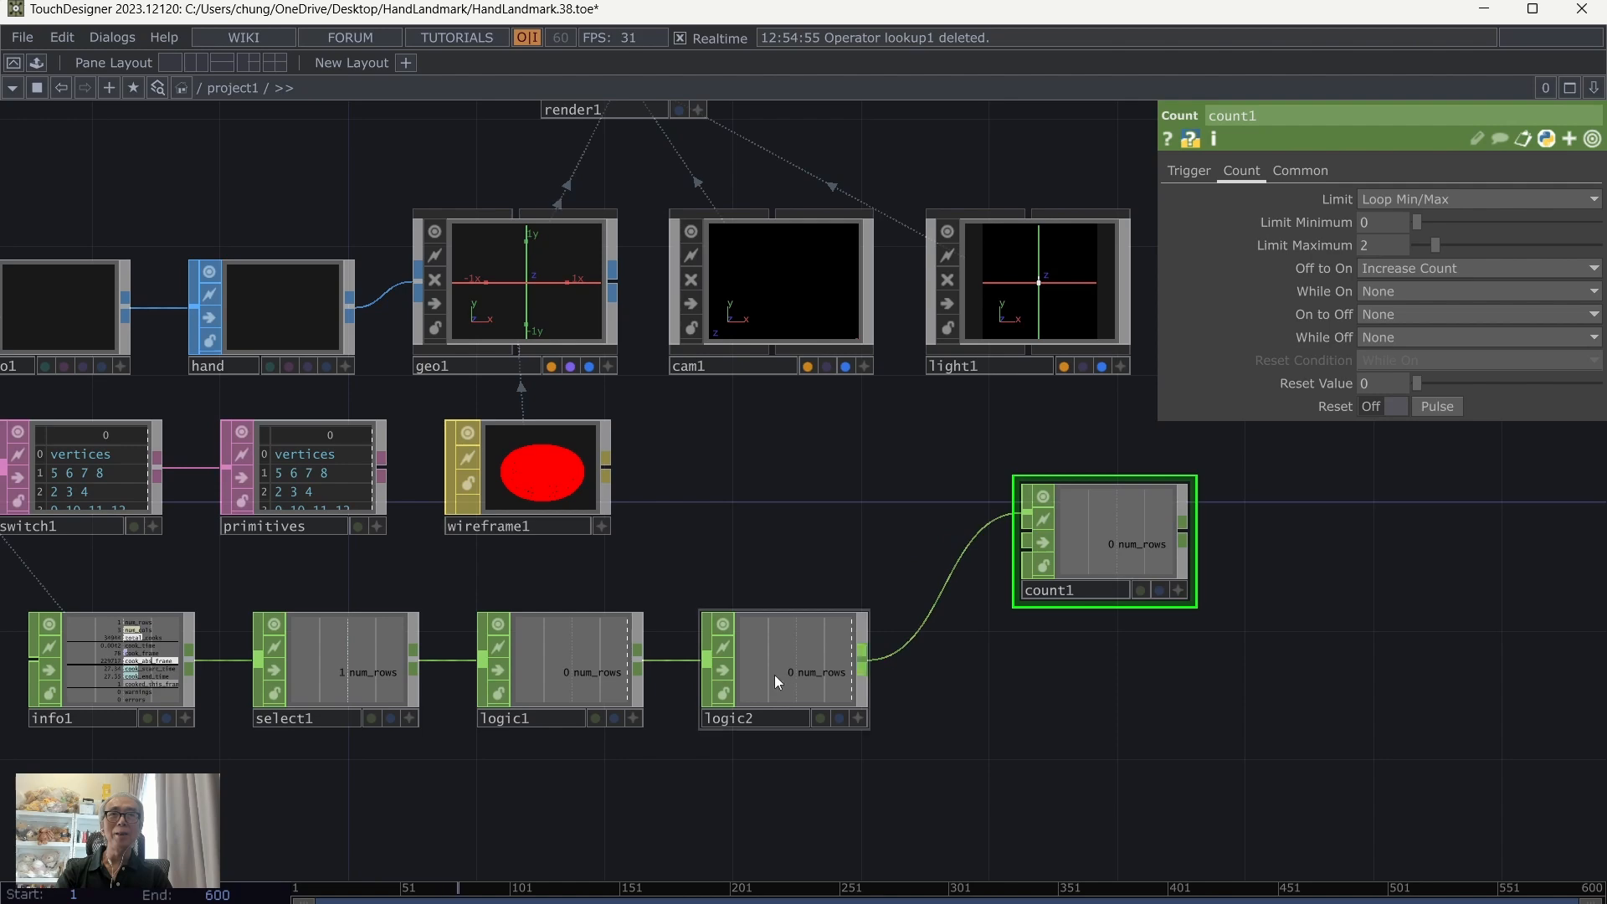
pyautogui.moveTo(1106, 544); pyautogui.dragTo(1075, 607)
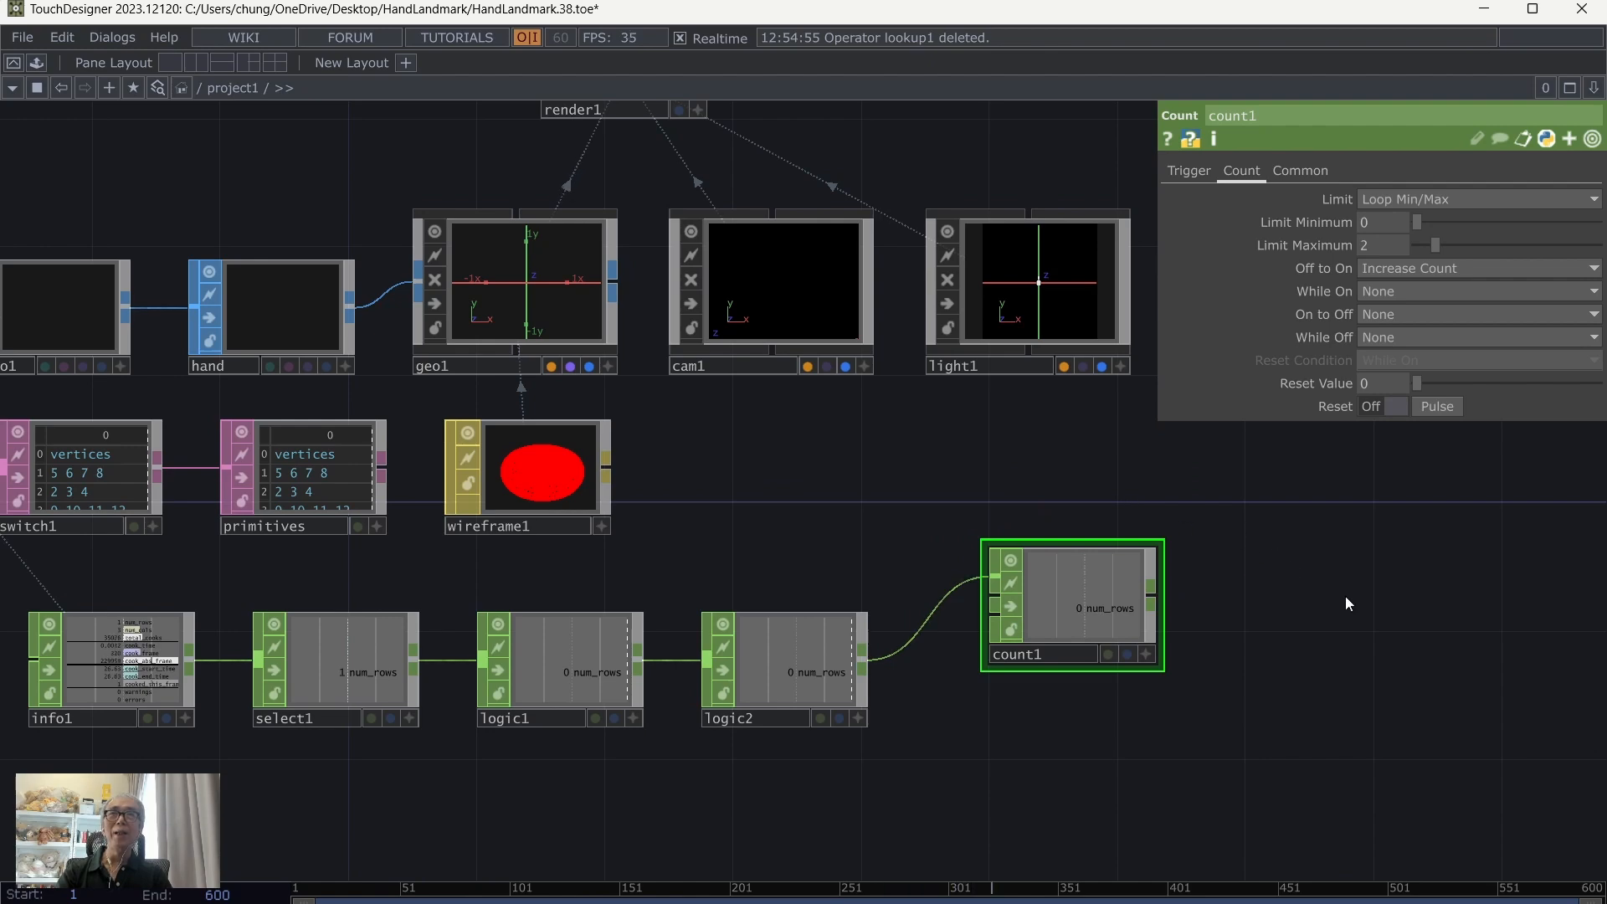
pyautogui.moveTo(1345, 602); pyautogui.dragTo(1228, 546)
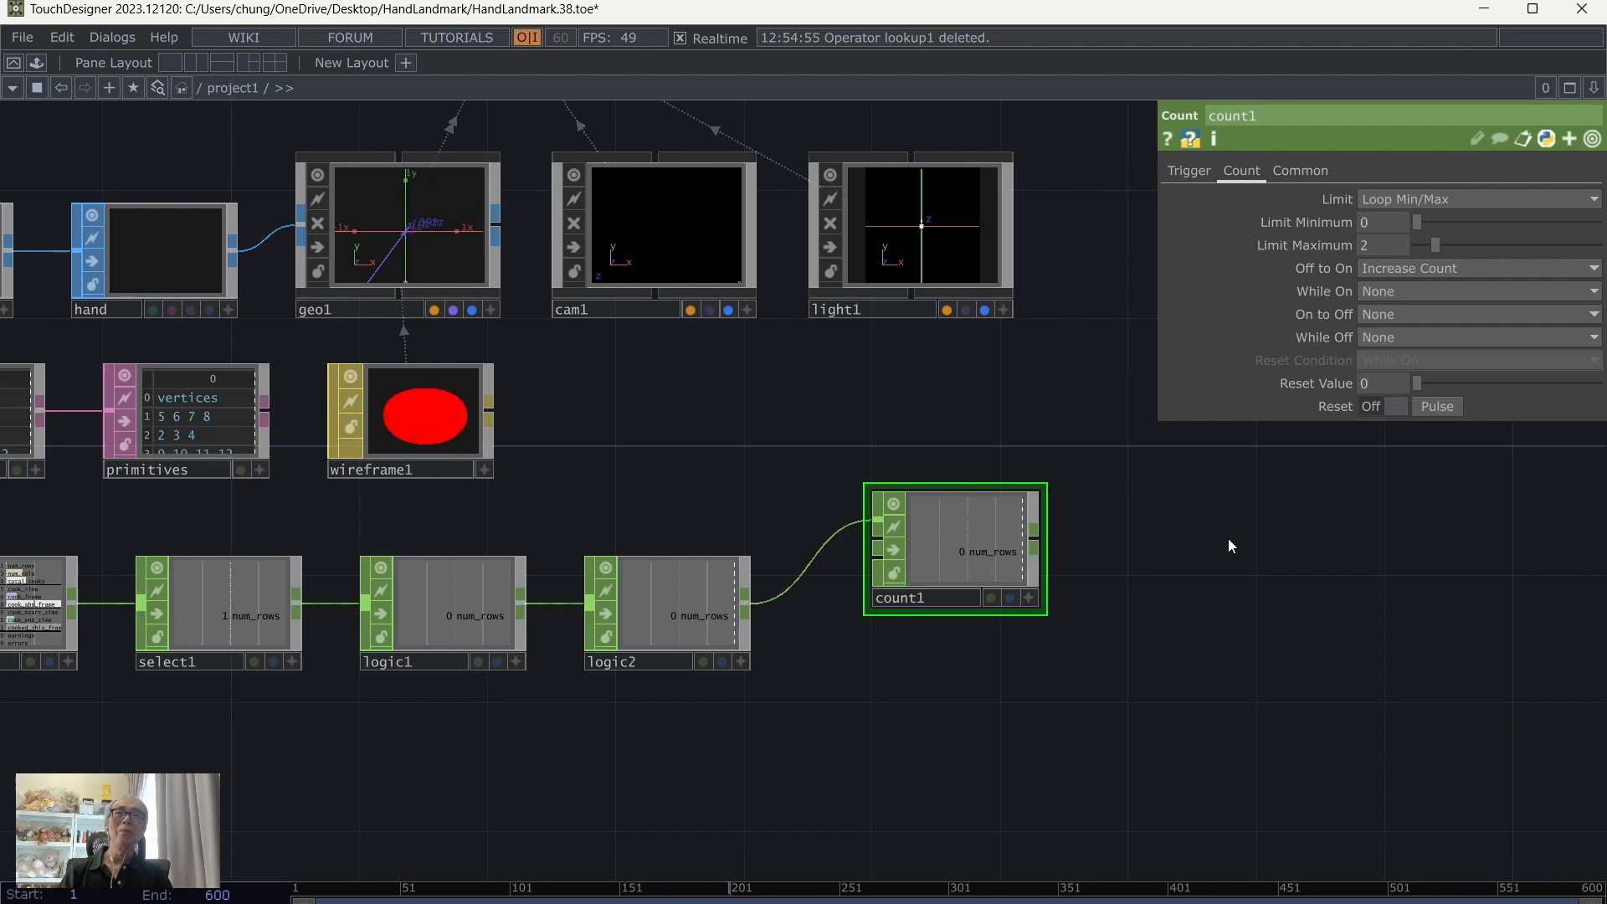
pyautogui.moveTo(1209, 702); pyautogui.dragTo(1272, 766)
pyautogui.moveTo(1053, 621); pyautogui.dragTo(1021, 653)
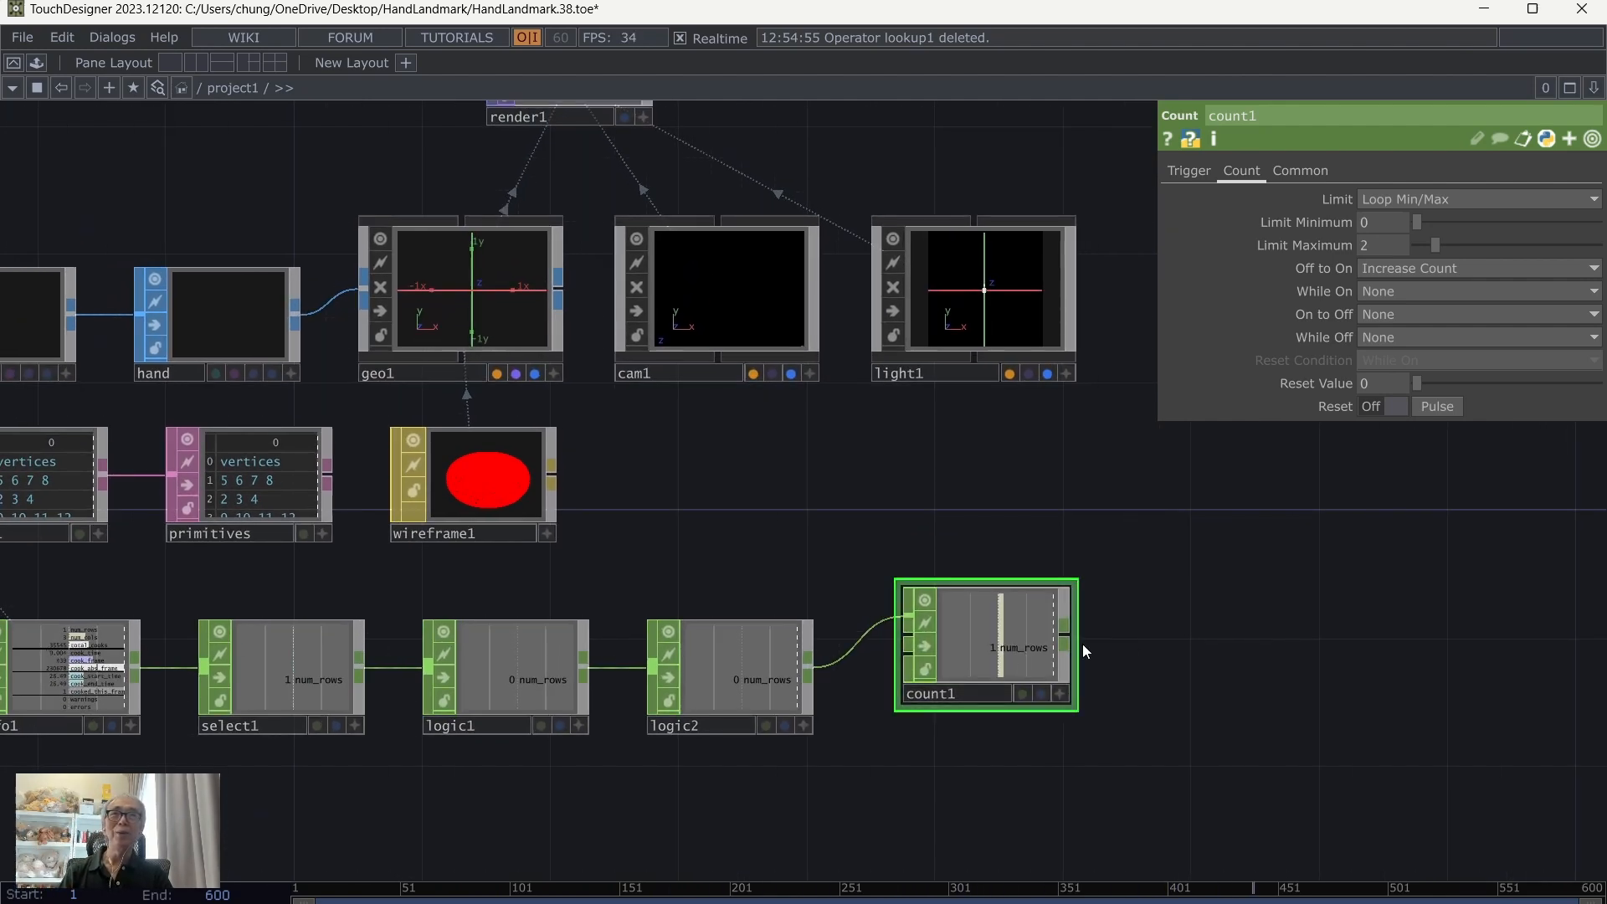
# Step: Add a Null CHOP connected to count1's output and place it just beyond count1
pyautogui.rightClick(1063, 641)
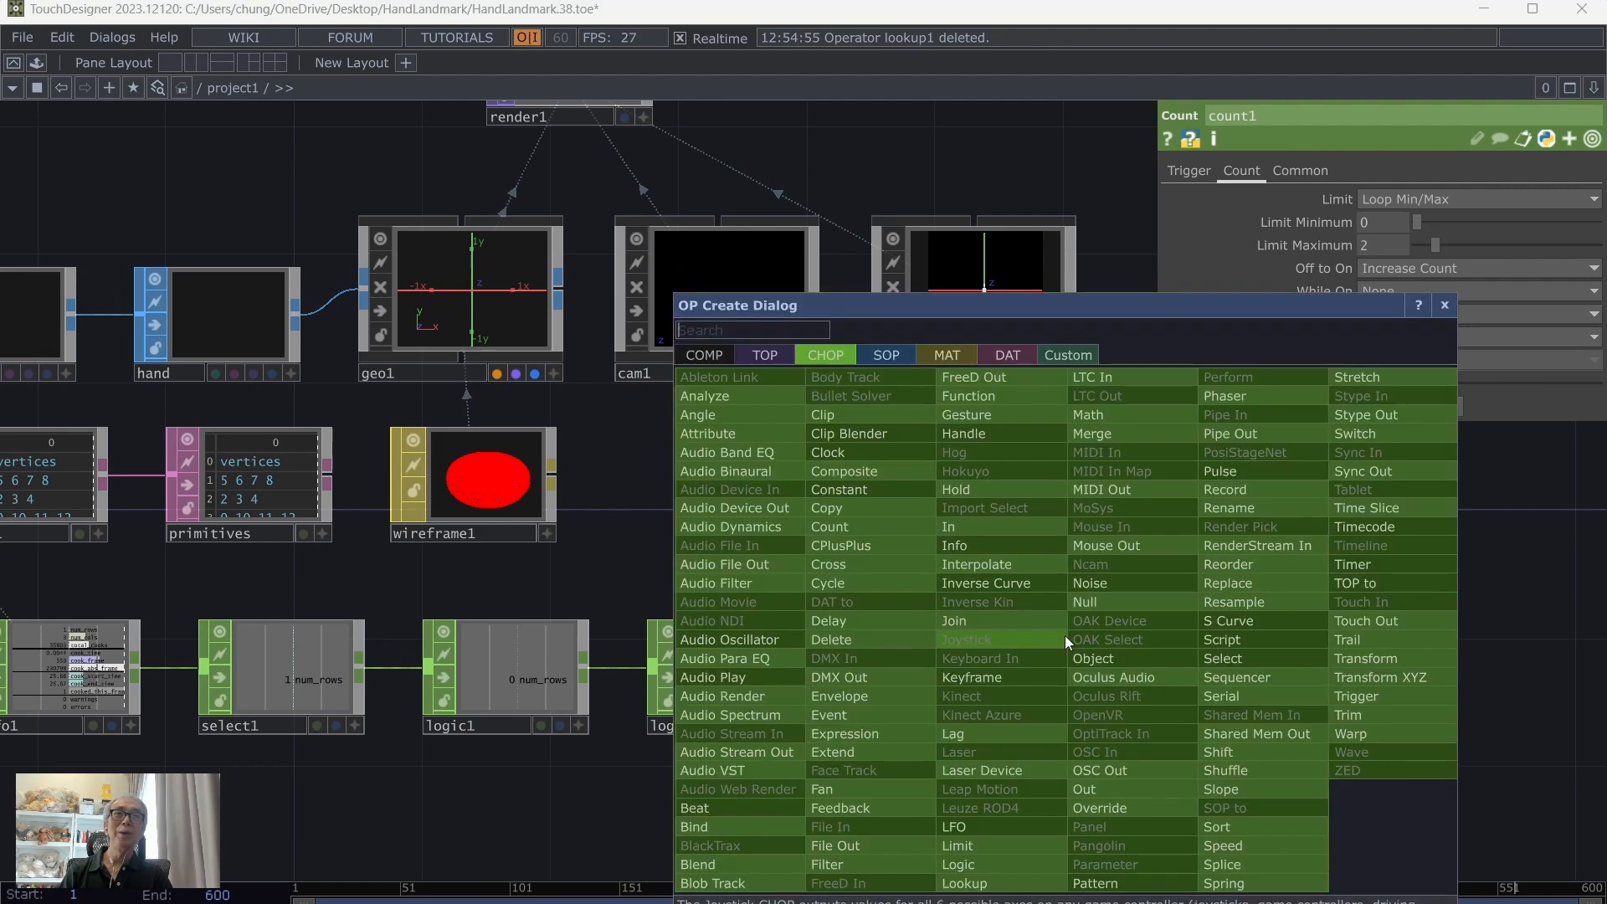
pyautogui.click(1086, 601)
pyautogui.click(1186, 641)
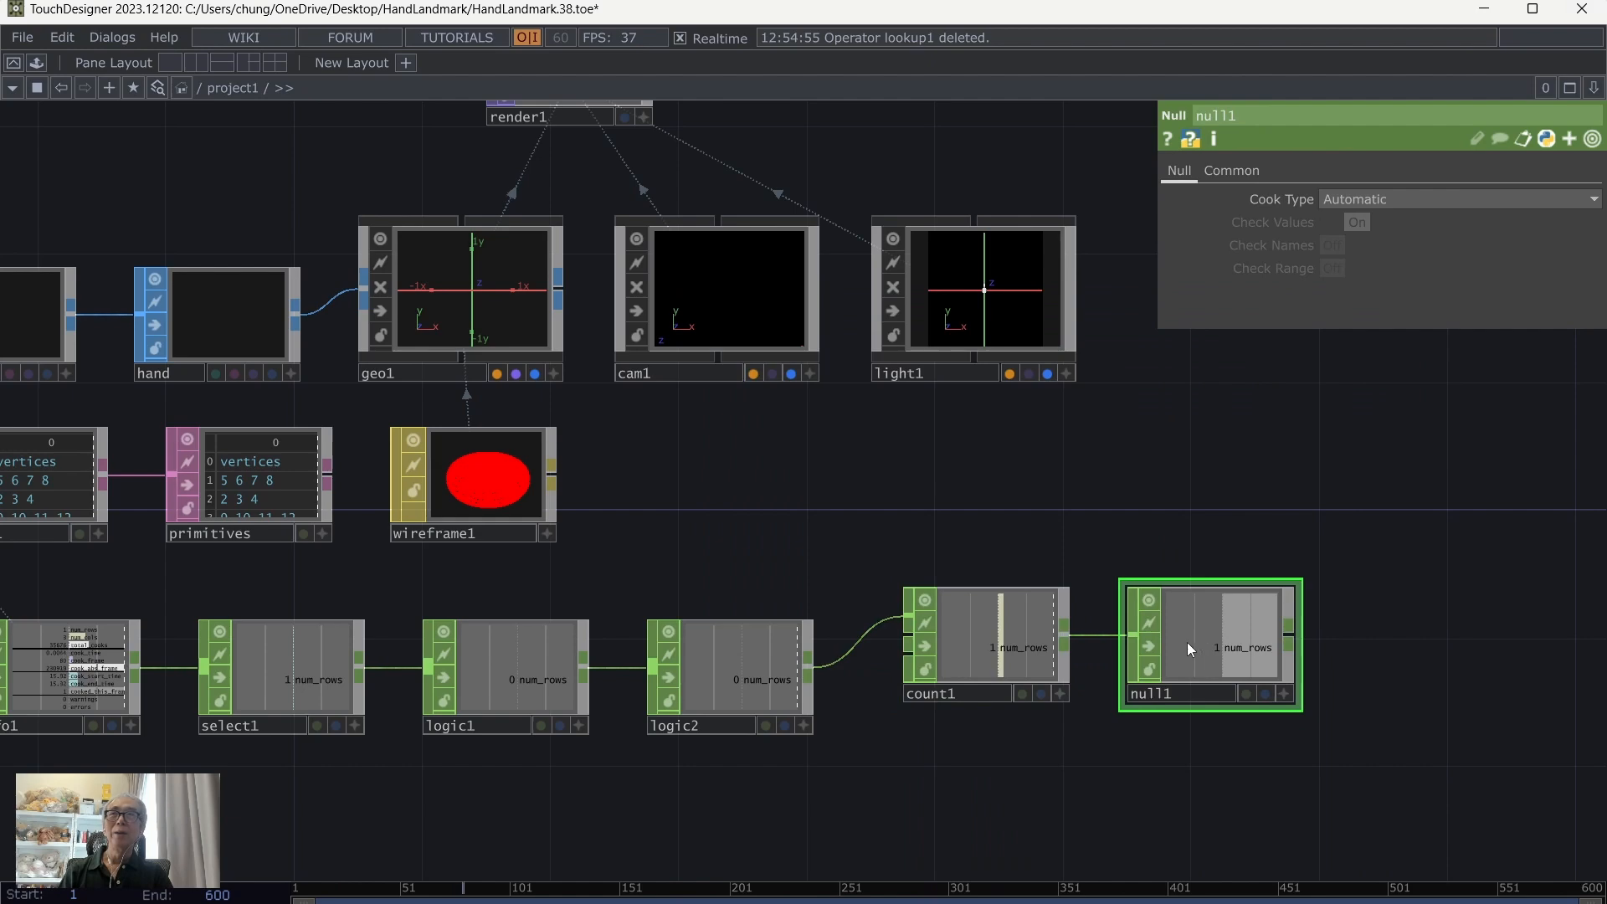
# Step: Export null1's num_rows channel to switch1's Index parameter with Export CHOP, leaving null1's viewer inactive
pyautogui.moveTo(679, 519); pyautogui.dragTo(765, 514)
pyautogui.click(147, 455)
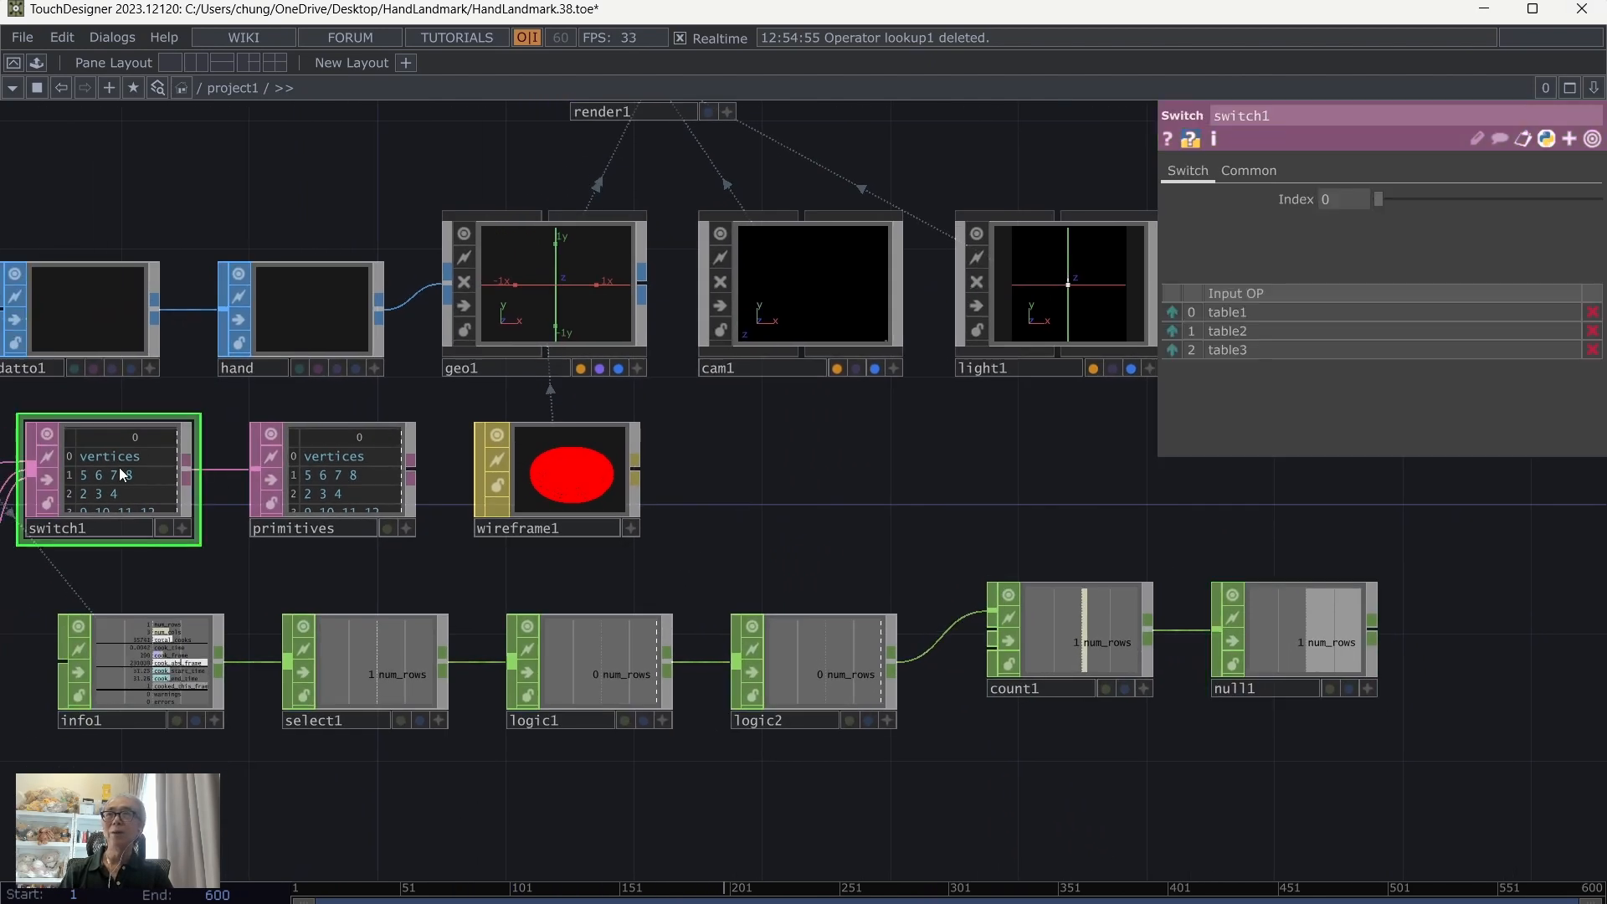
pyautogui.click(1370, 688)
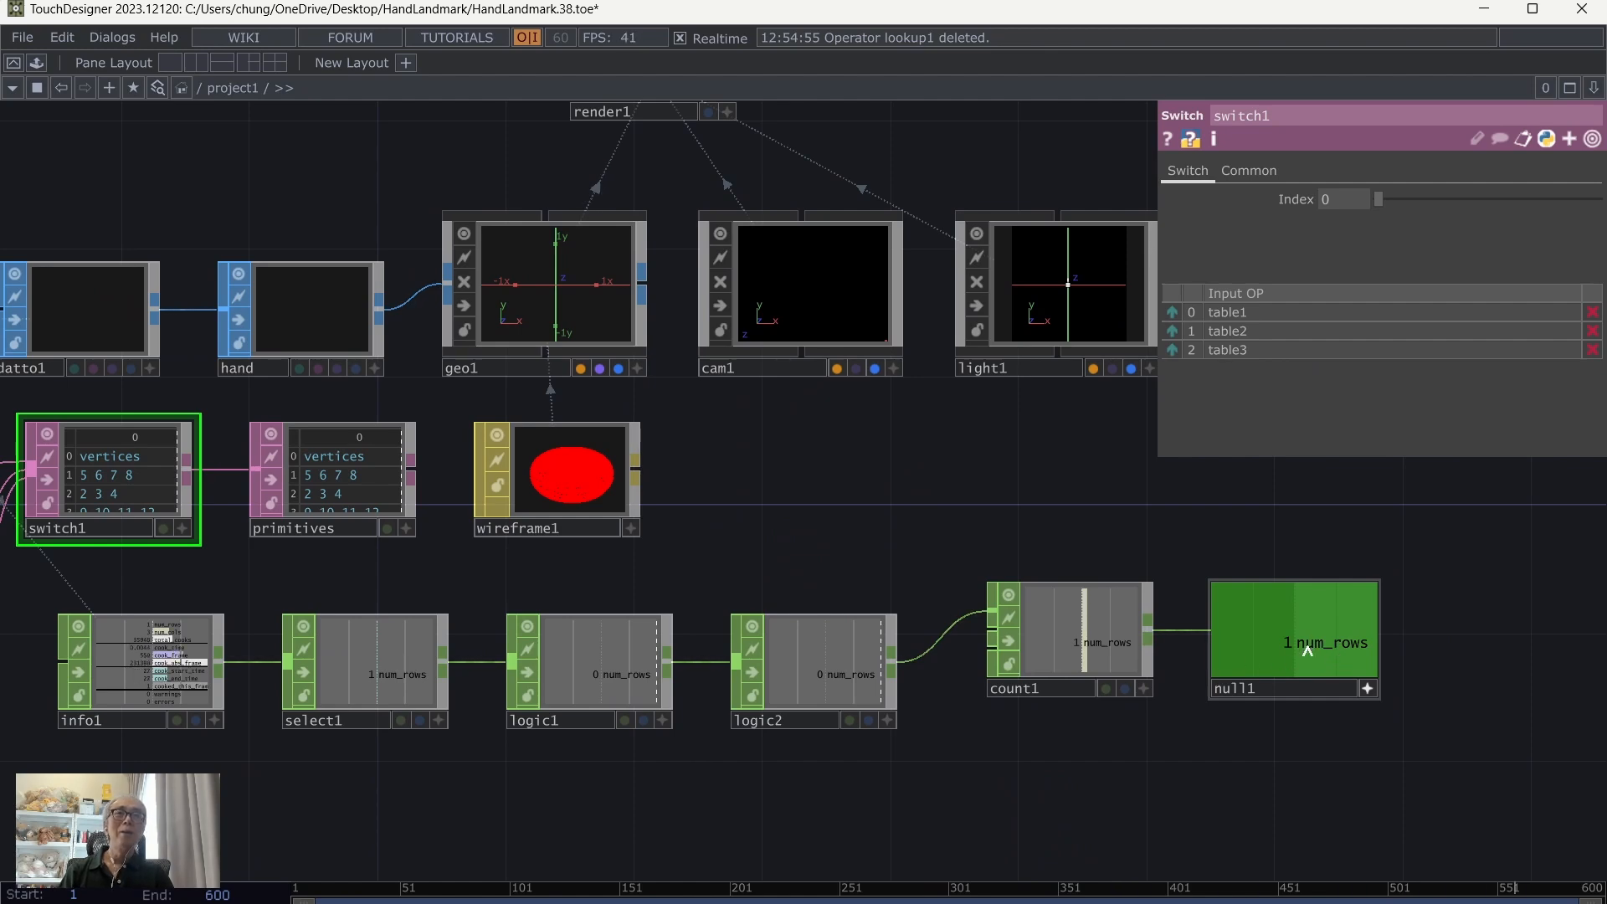
pyautogui.moveTo(1307, 647); pyautogui.dragTo(1356, 198)
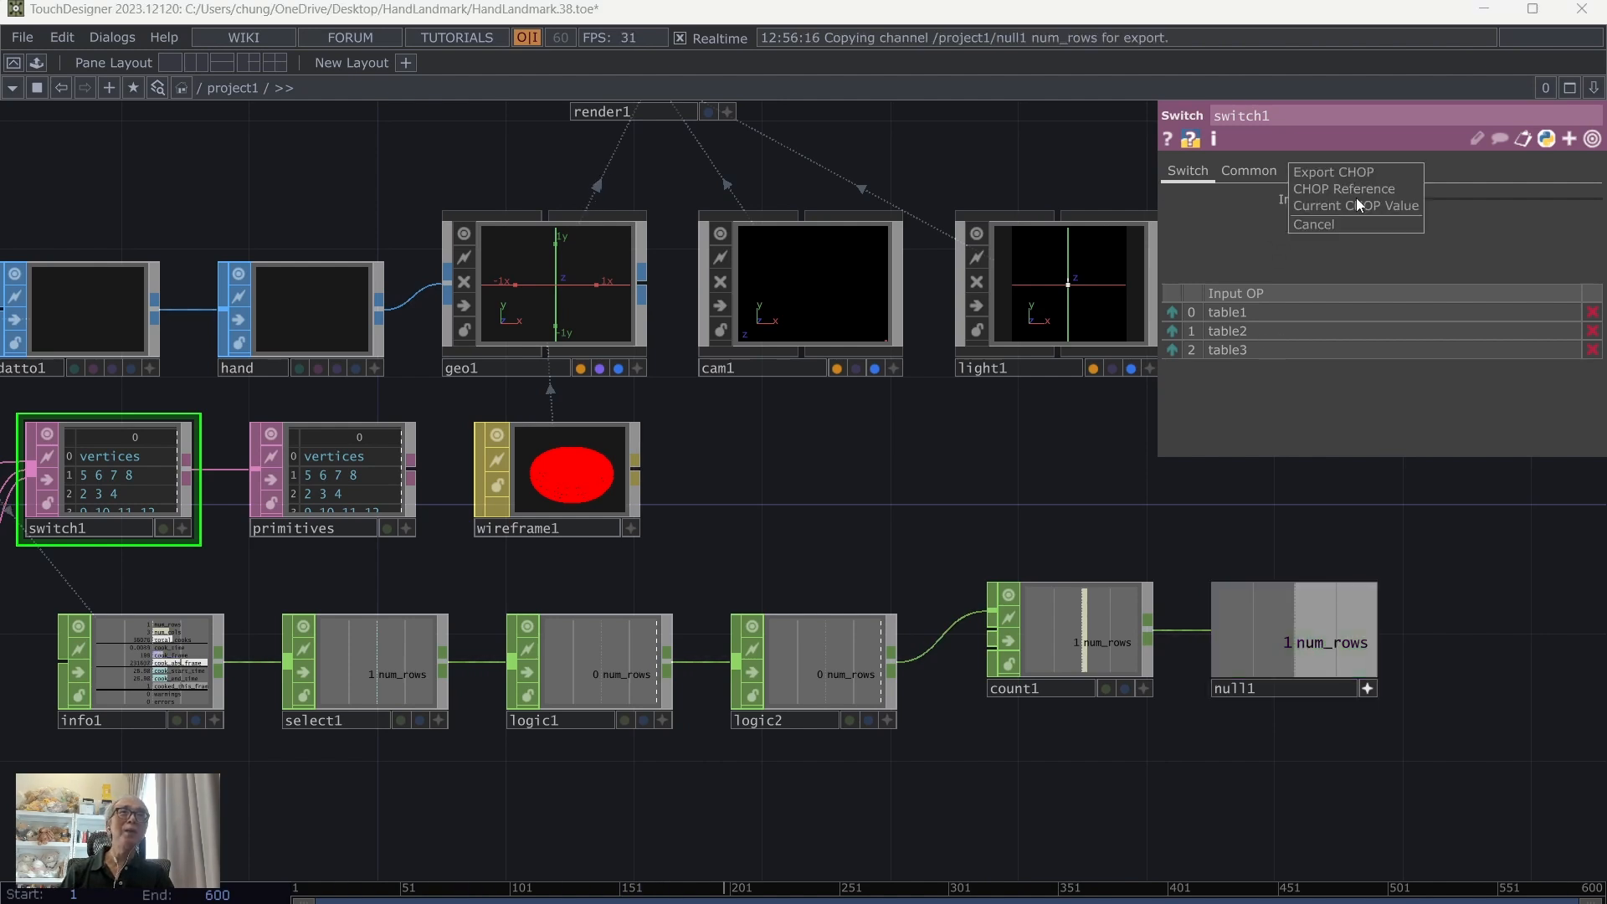
pyautogui.click(1347, 171)
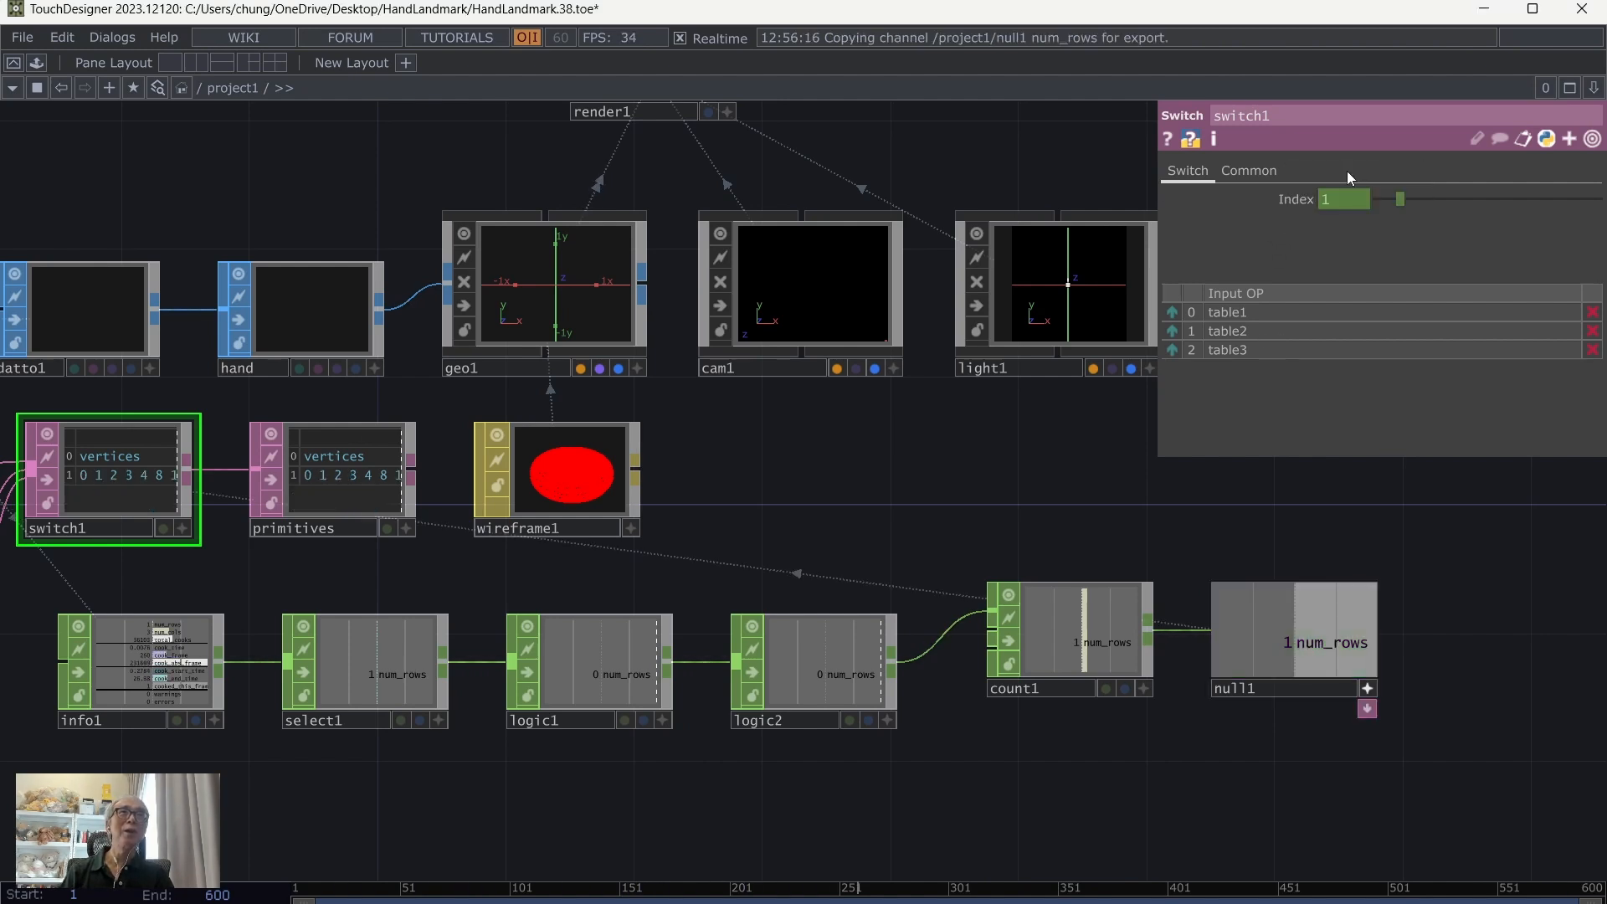
pyautogui.click(1365, 688)
# Step: Save the HandLandmark project file with the new switch export in place
pyautogui.scroll(-2, 1140, 803)
pyautogui.scroll(2, 1140, 803)
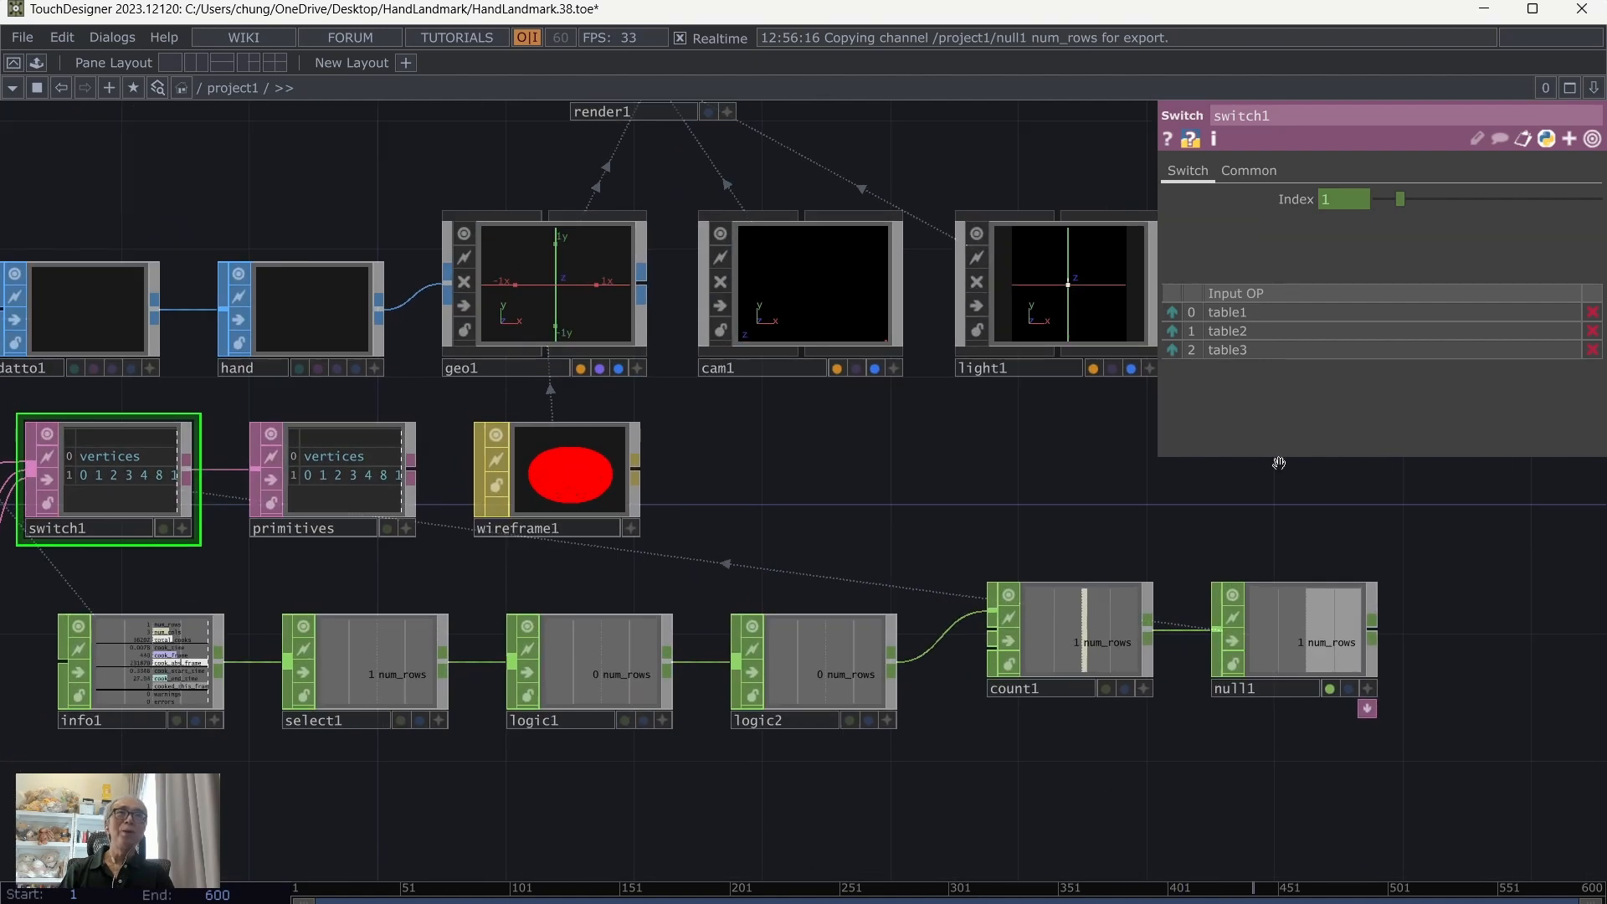
pyautogui.scroll(-2, 1153, 549)
pyautogui.scroll(1, 1005, 586)
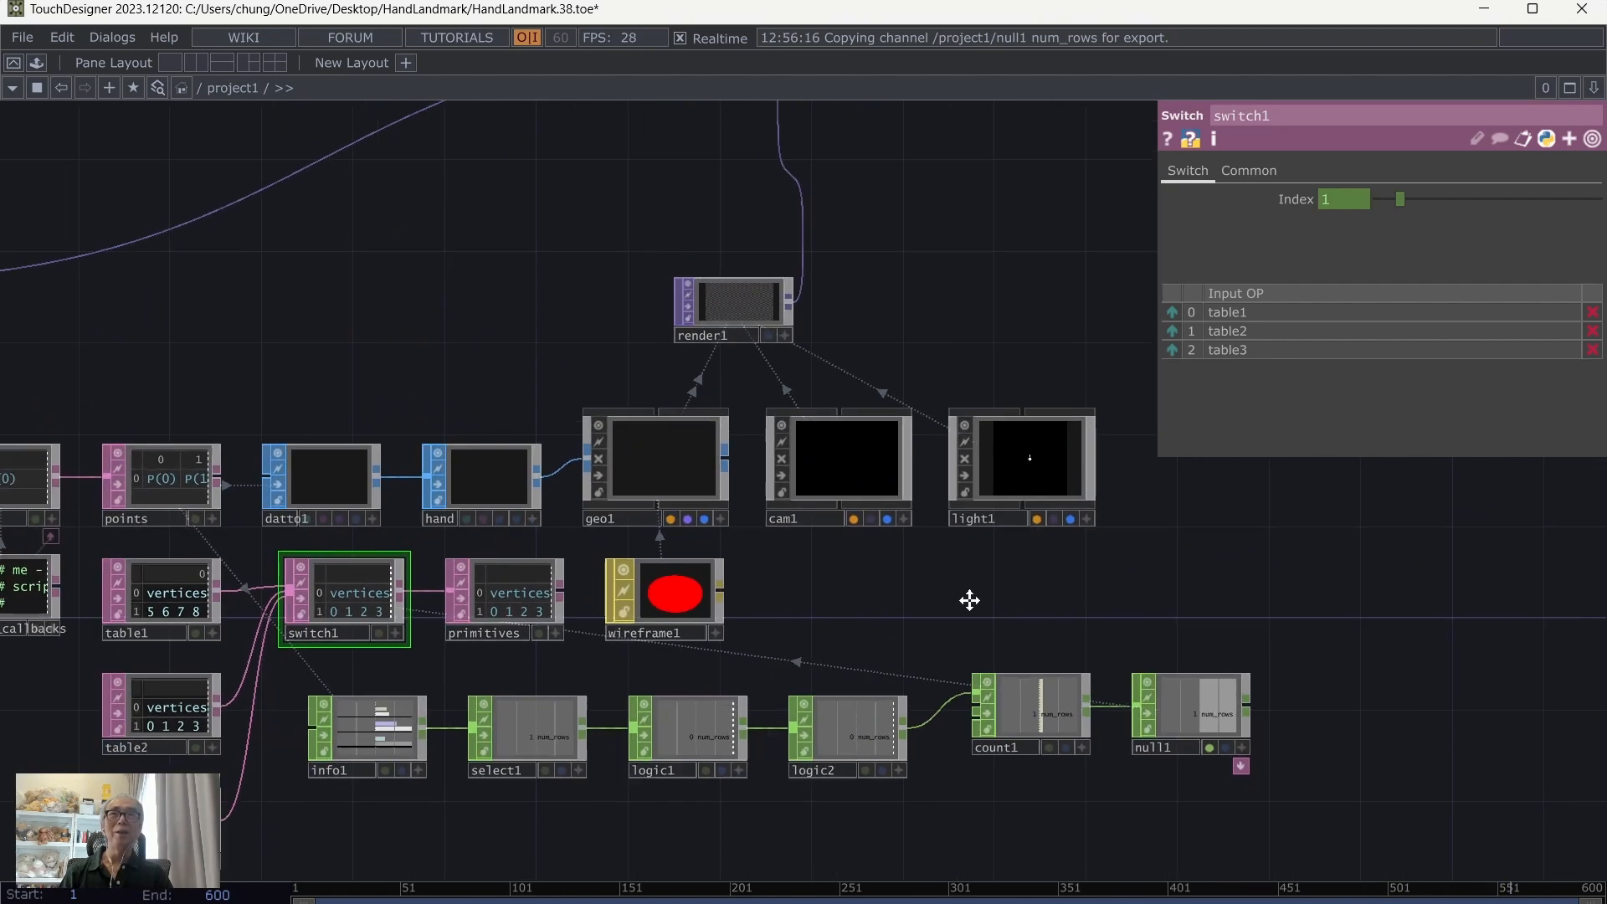
pyautogui.moveTo(925, 593); pyautogui.dragTo(944, 532)
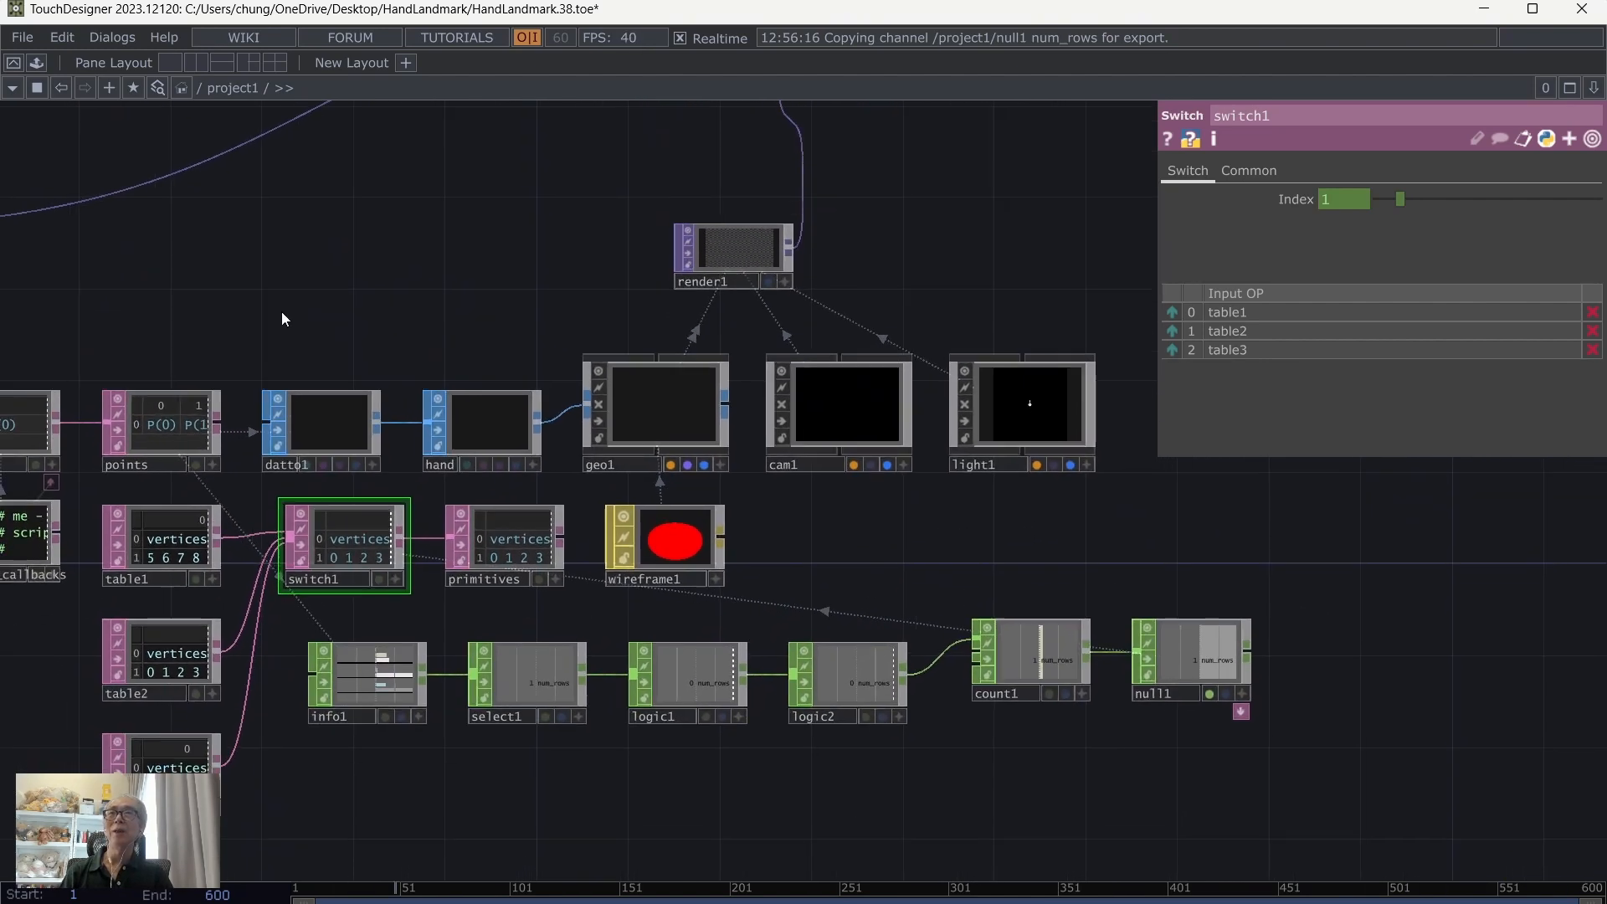
pyautogui.click(23, 37)
pyautogui.click(33, 146)
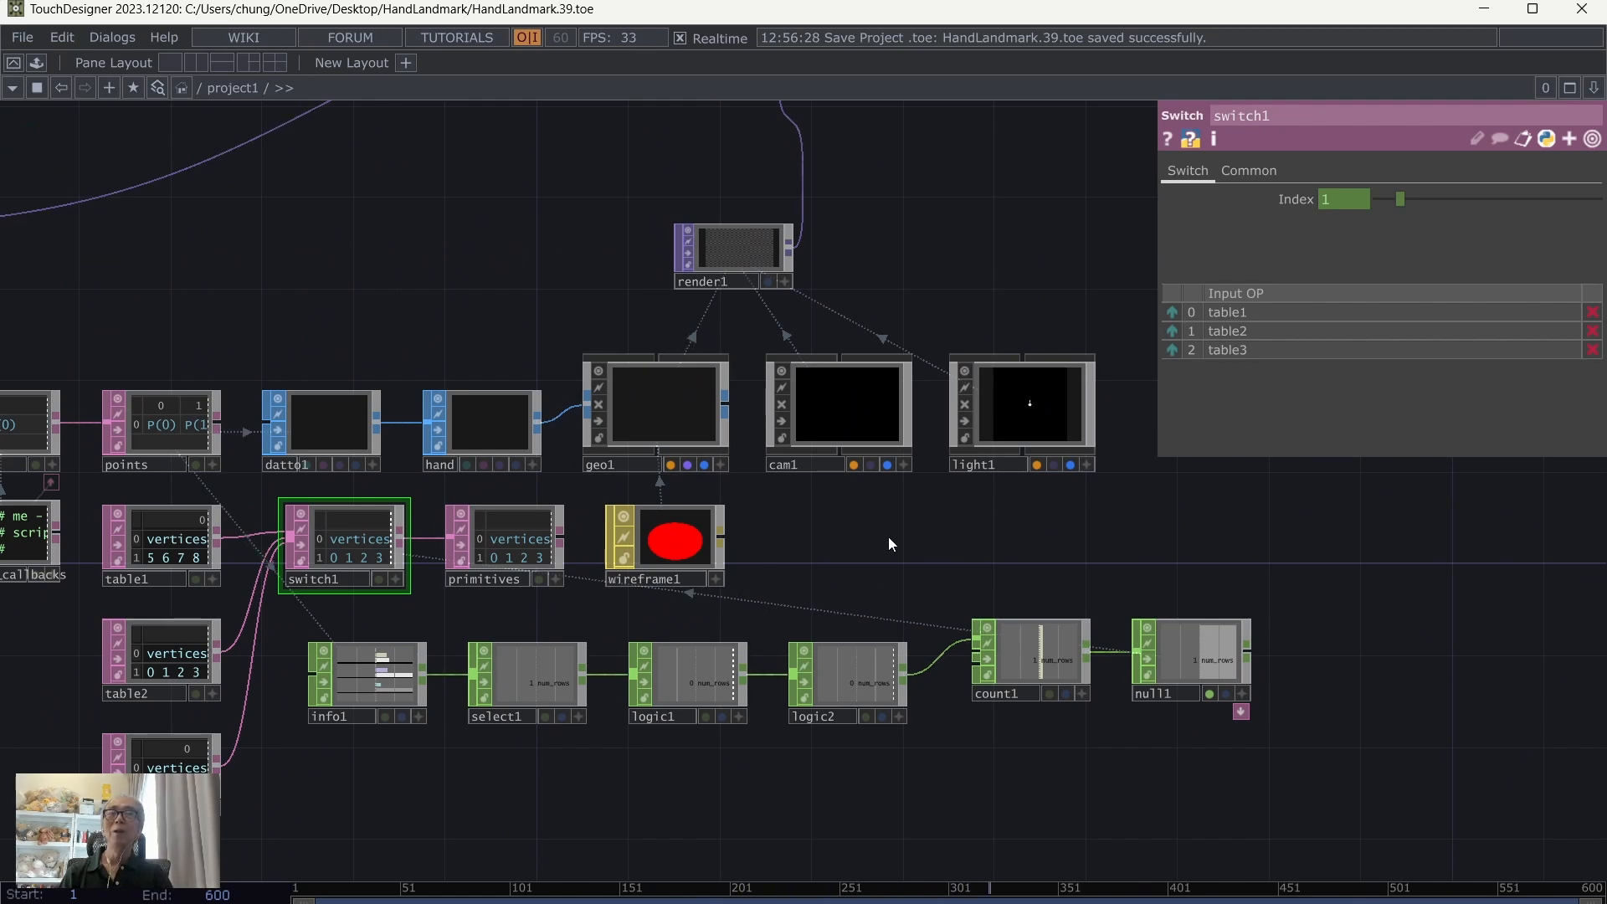
# Step: Hide the parameter window and fit the whole project1 network in the view
pyautogui.moveTo(875, 551); pyautogui.dragTo(936, 544)
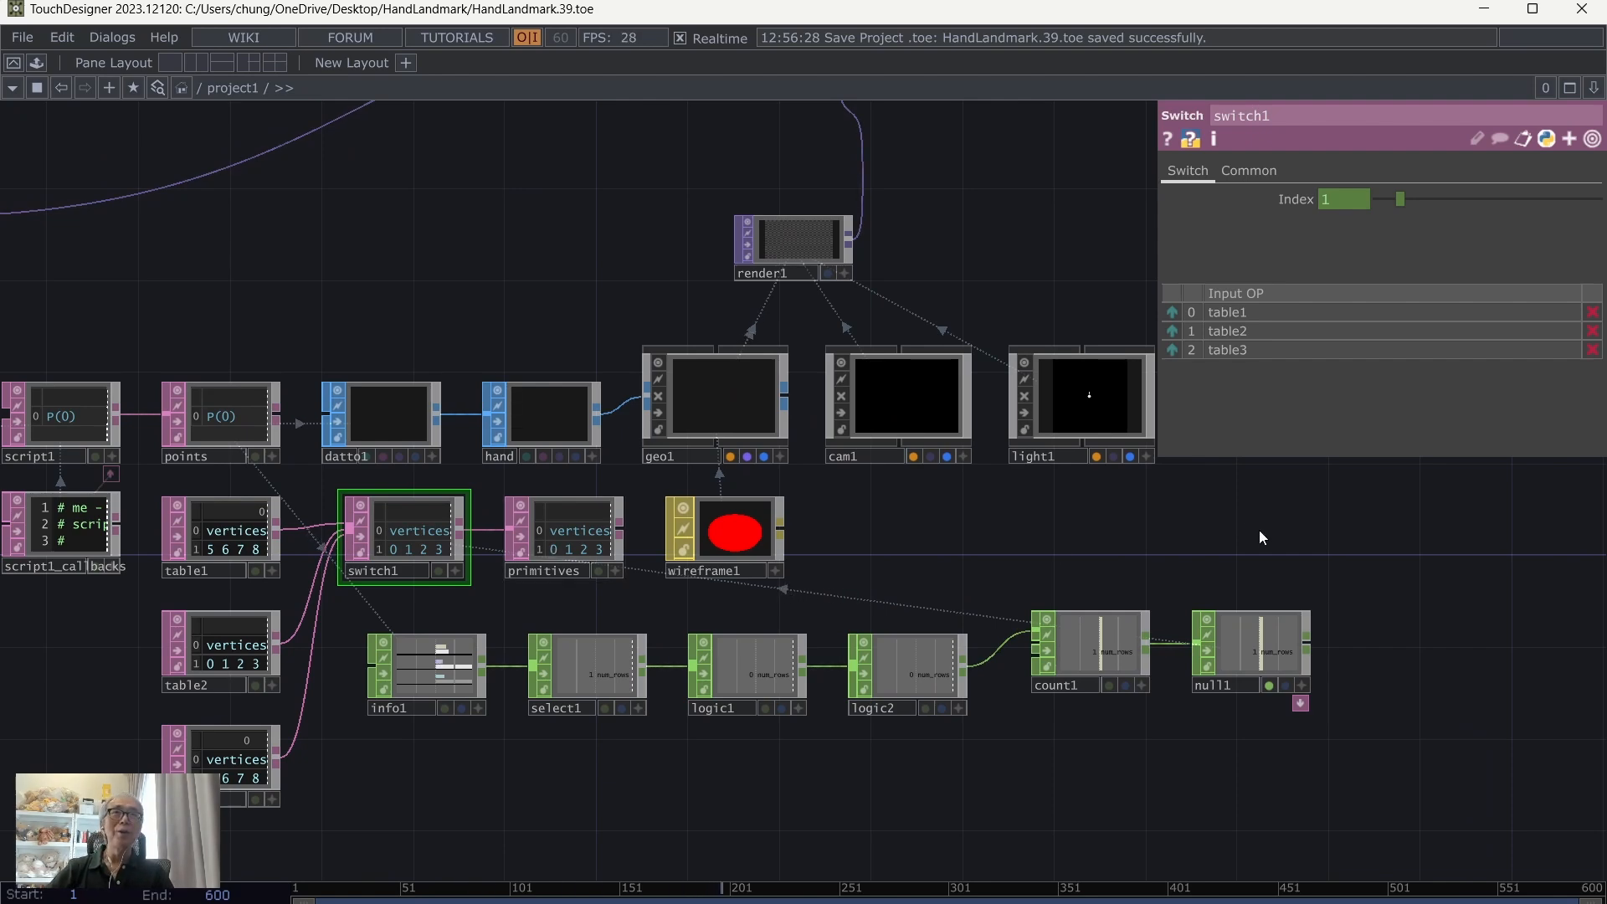
pyautogui.moveTo(448, 239); pyautogui.dragTo(500, 258)
pyautogui.press('p')
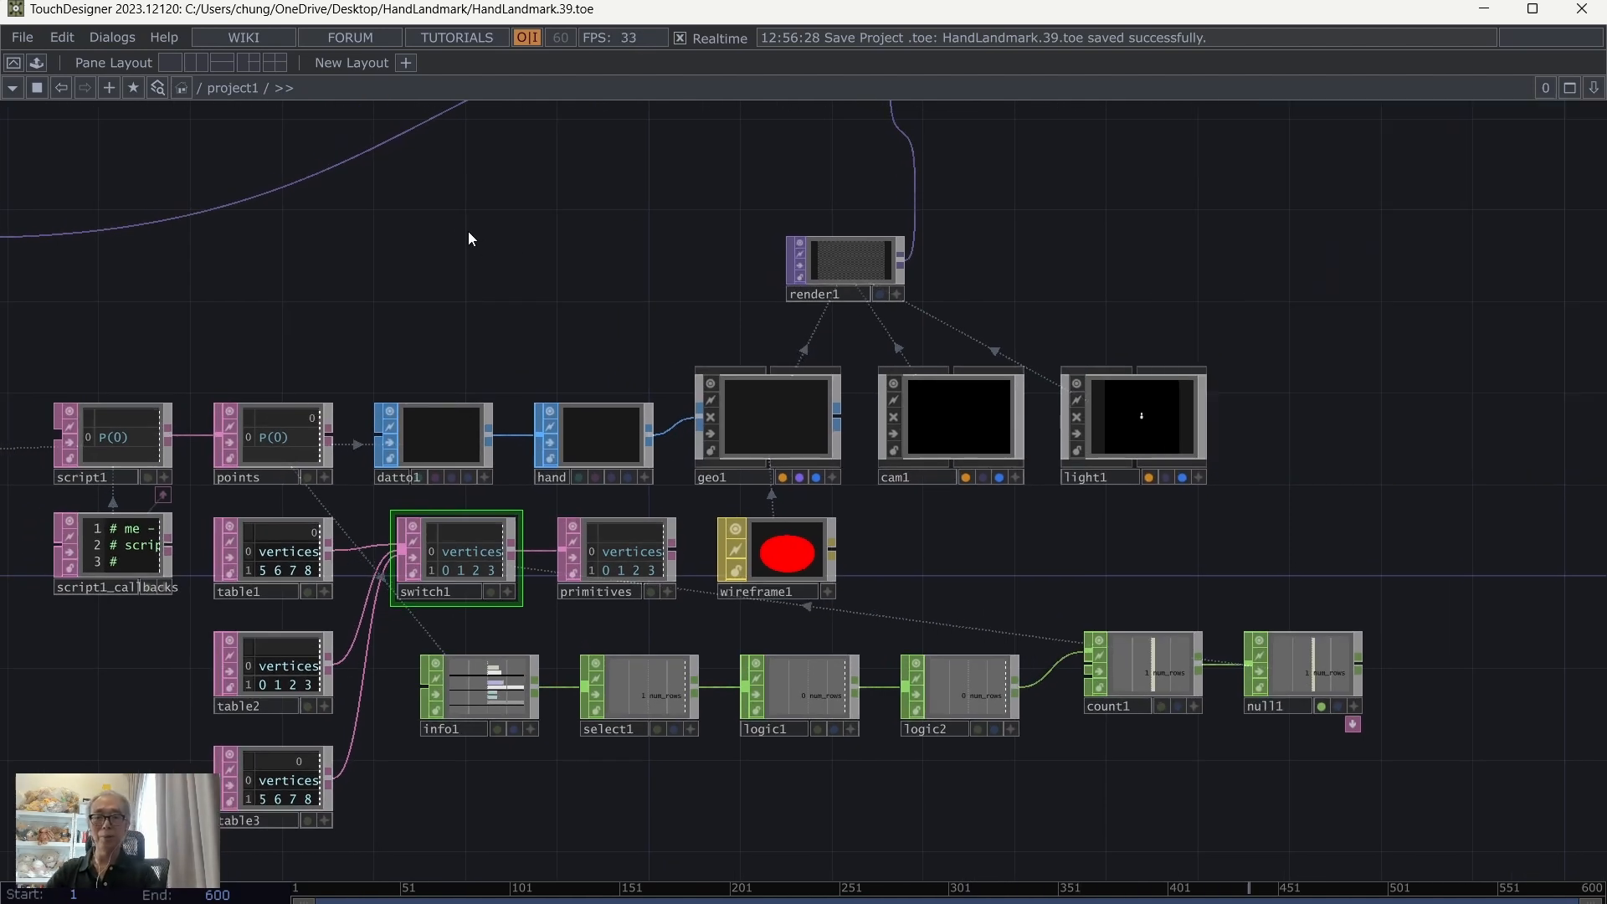
pyautogui.press('h')
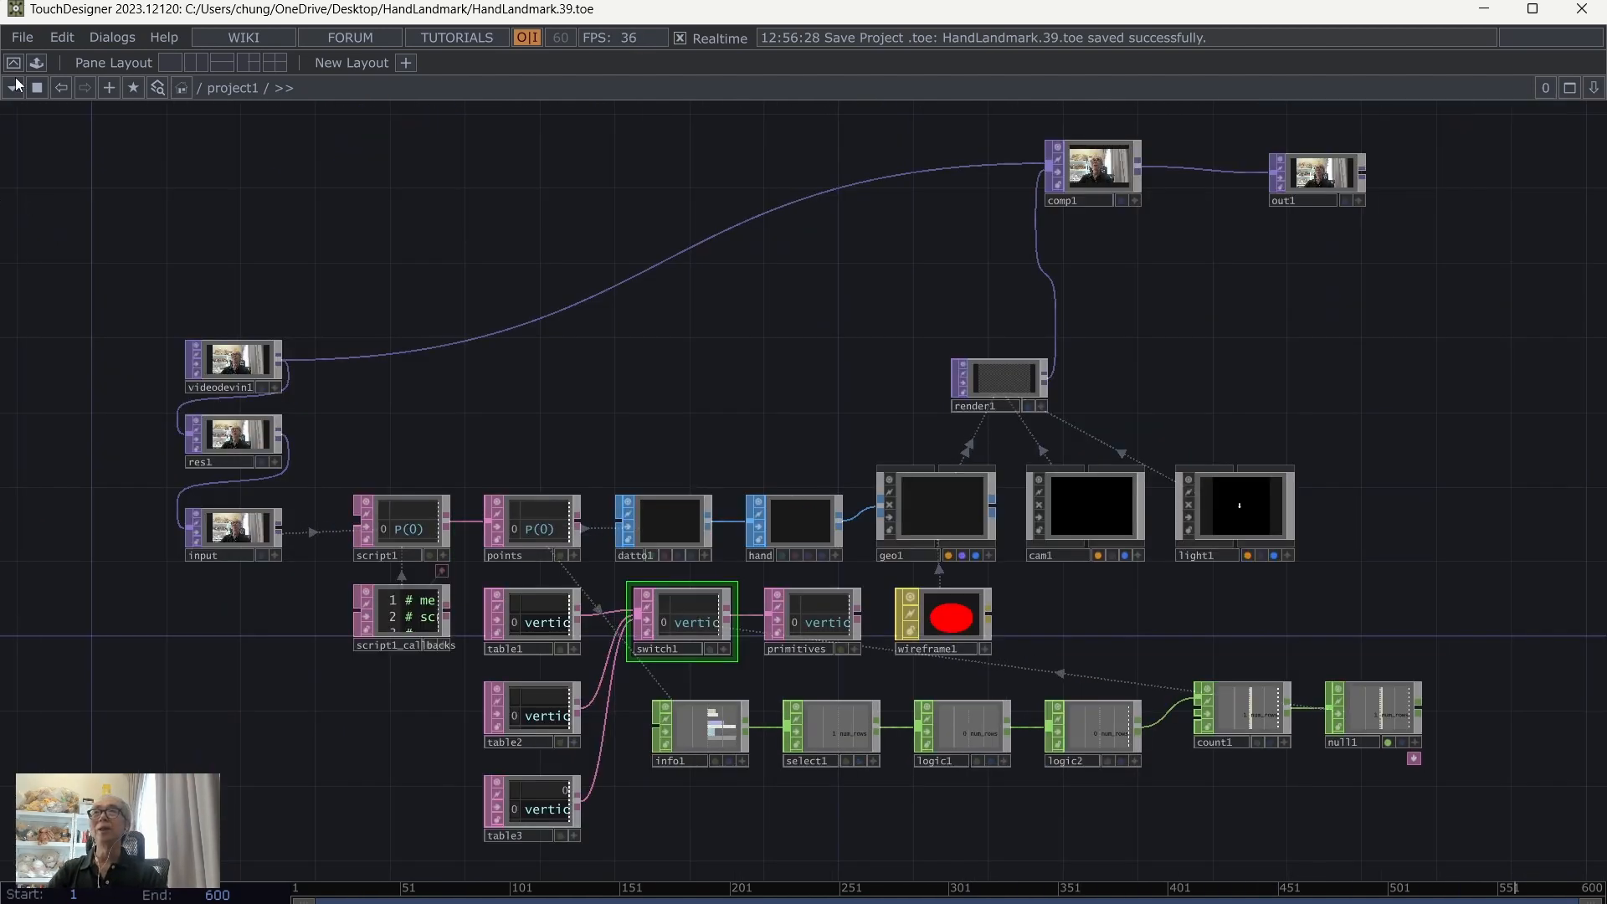